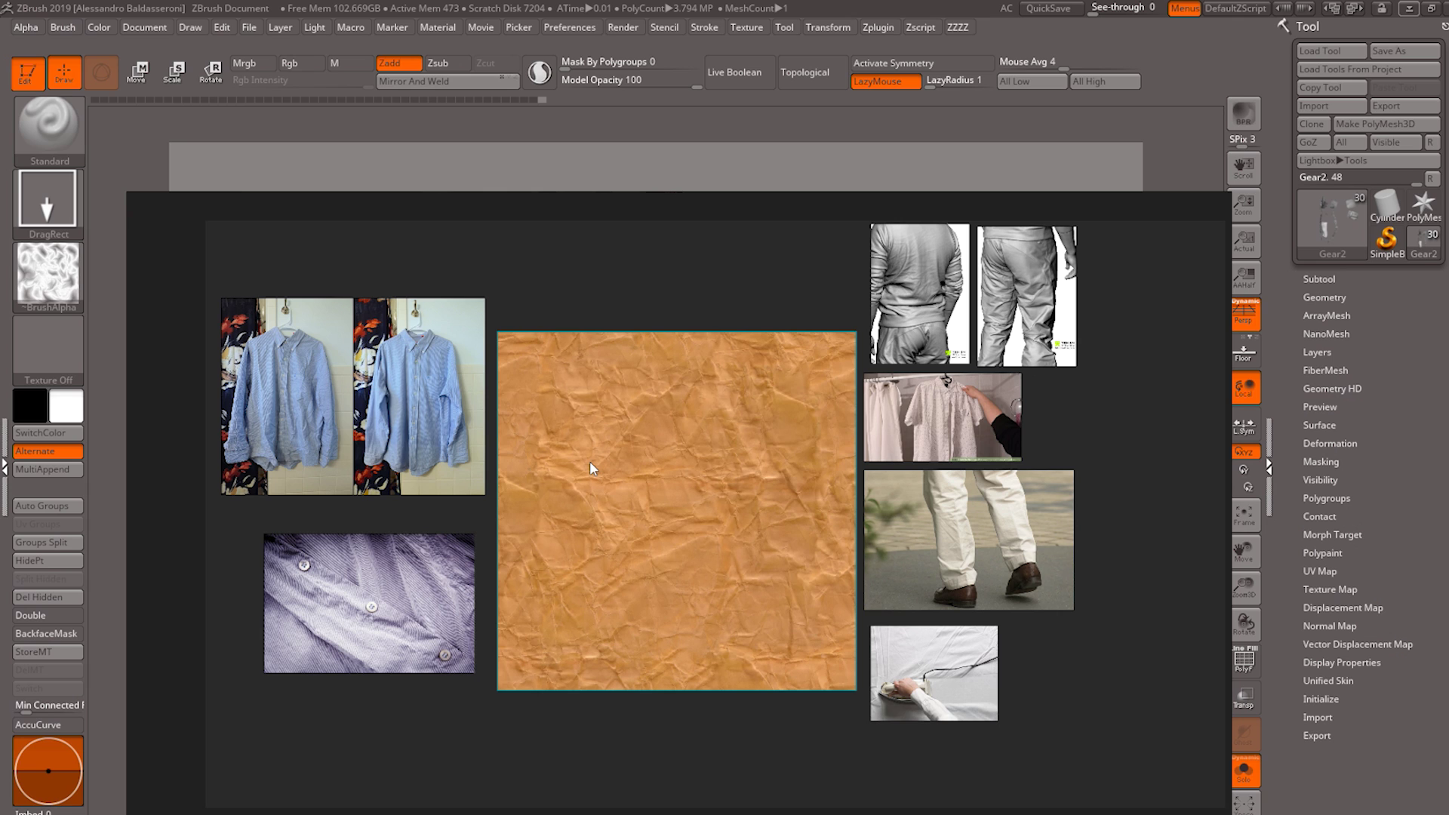
- Examine the fabric wrinkles on the two blue shirts in the reference board, comparing the creased shirt with the smoother one
middle_click_drag(415, 422, 642, 440)
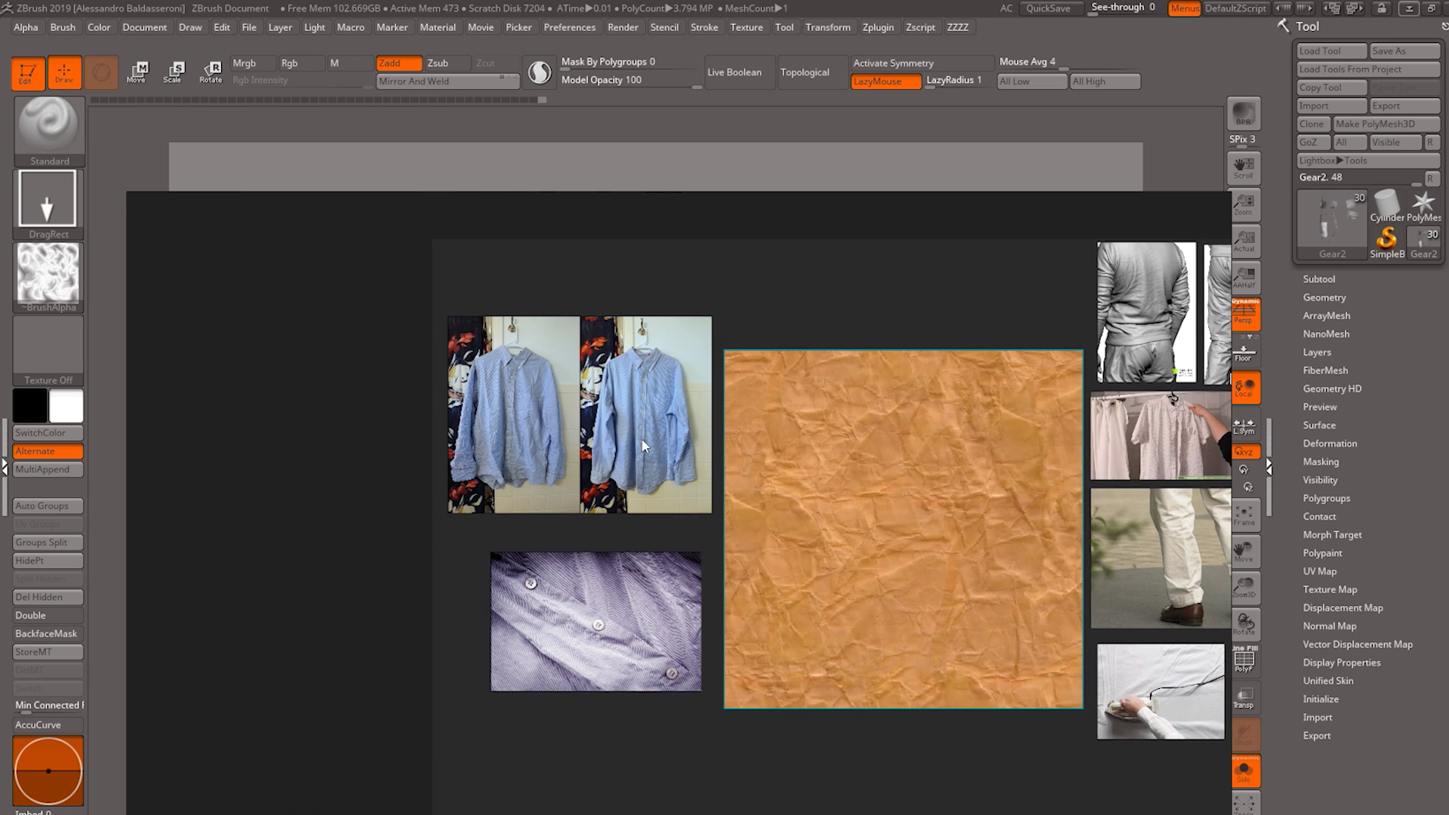
scroll(572, 447, "up", 5)
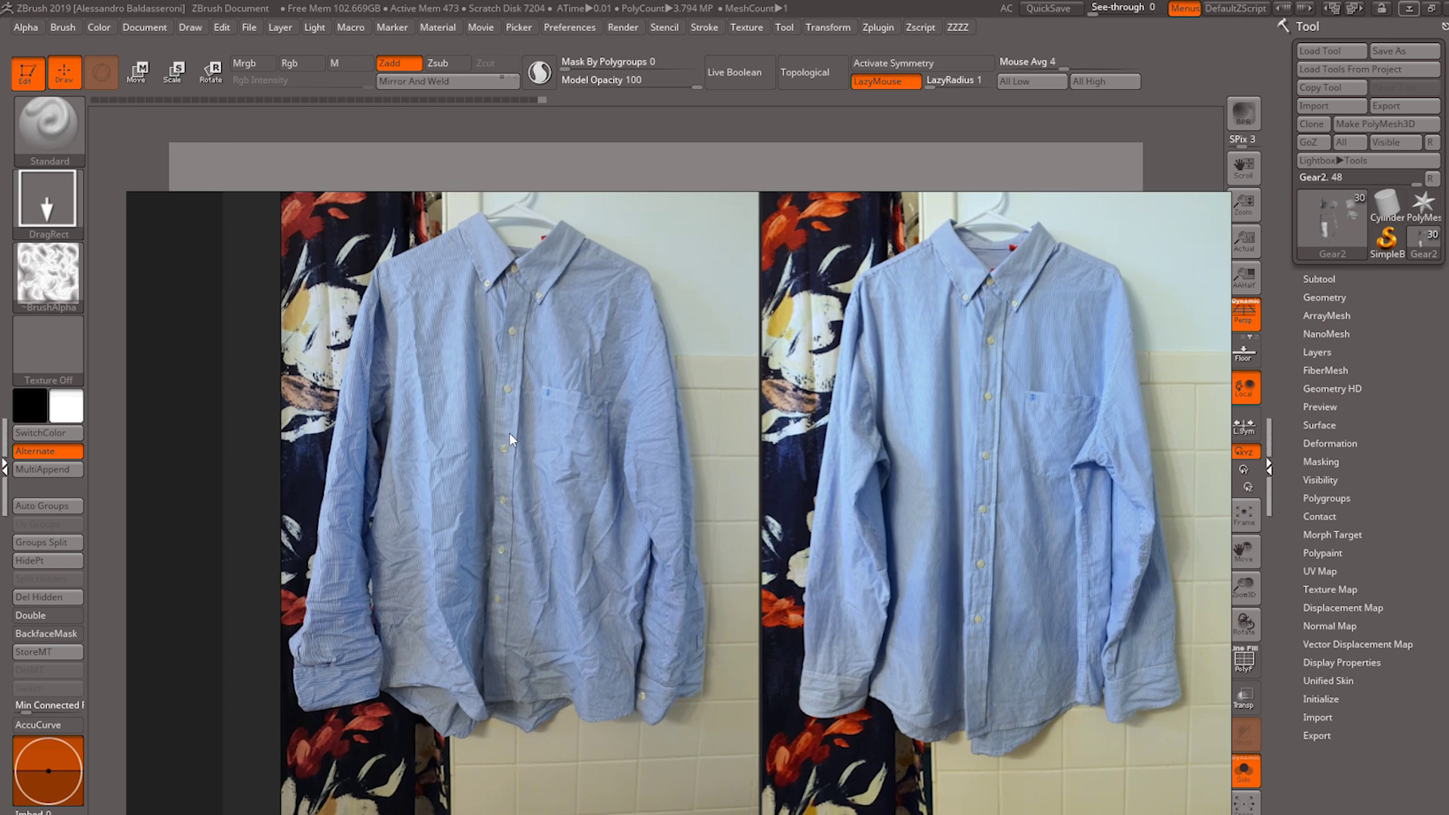
scroll(433, 456, "up", 2)
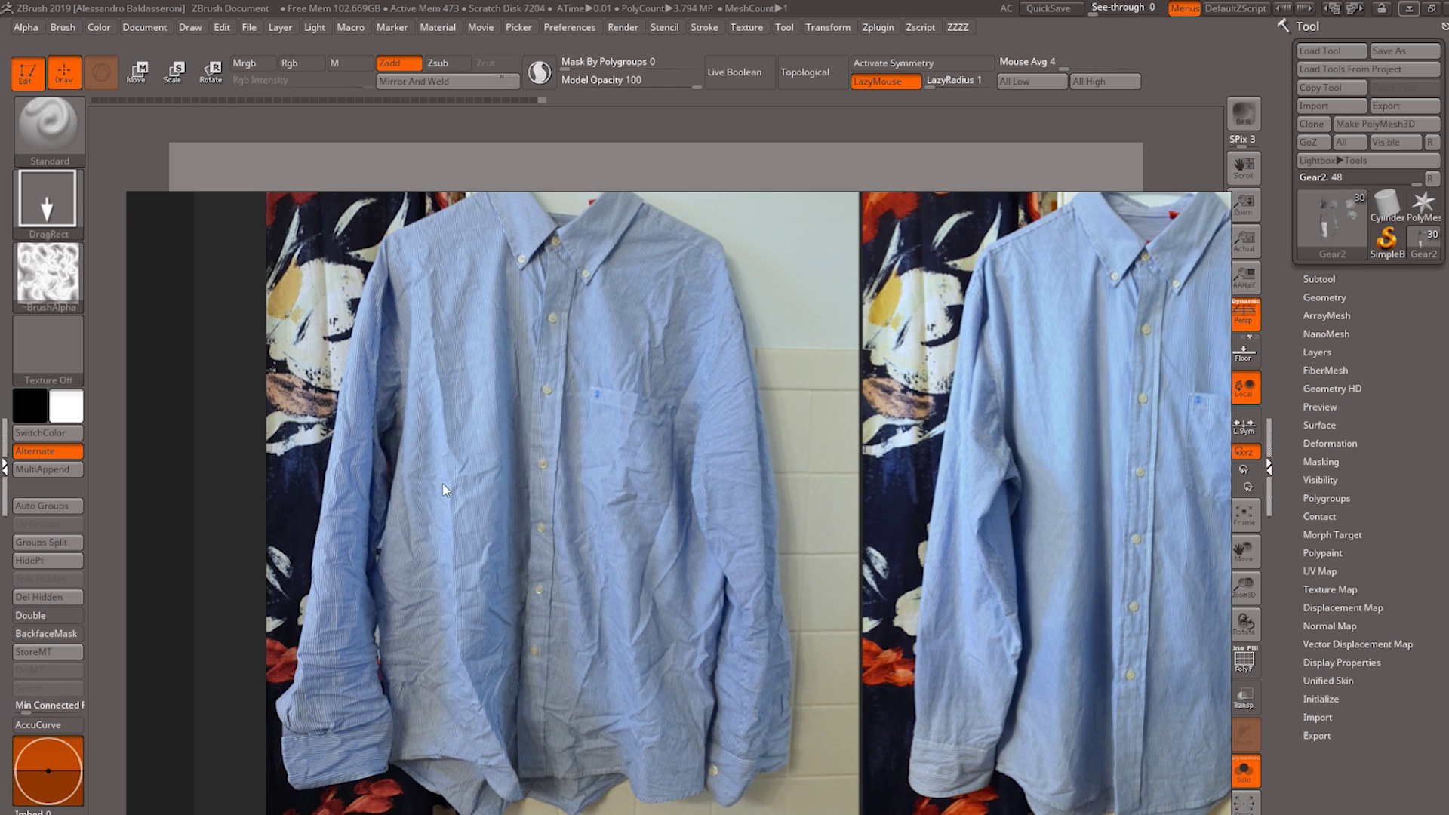
scroll(436, 513, "down", 1)
middle_click_drag(480, 477, 448, 456)
scroll(438, 462, "up", 1)
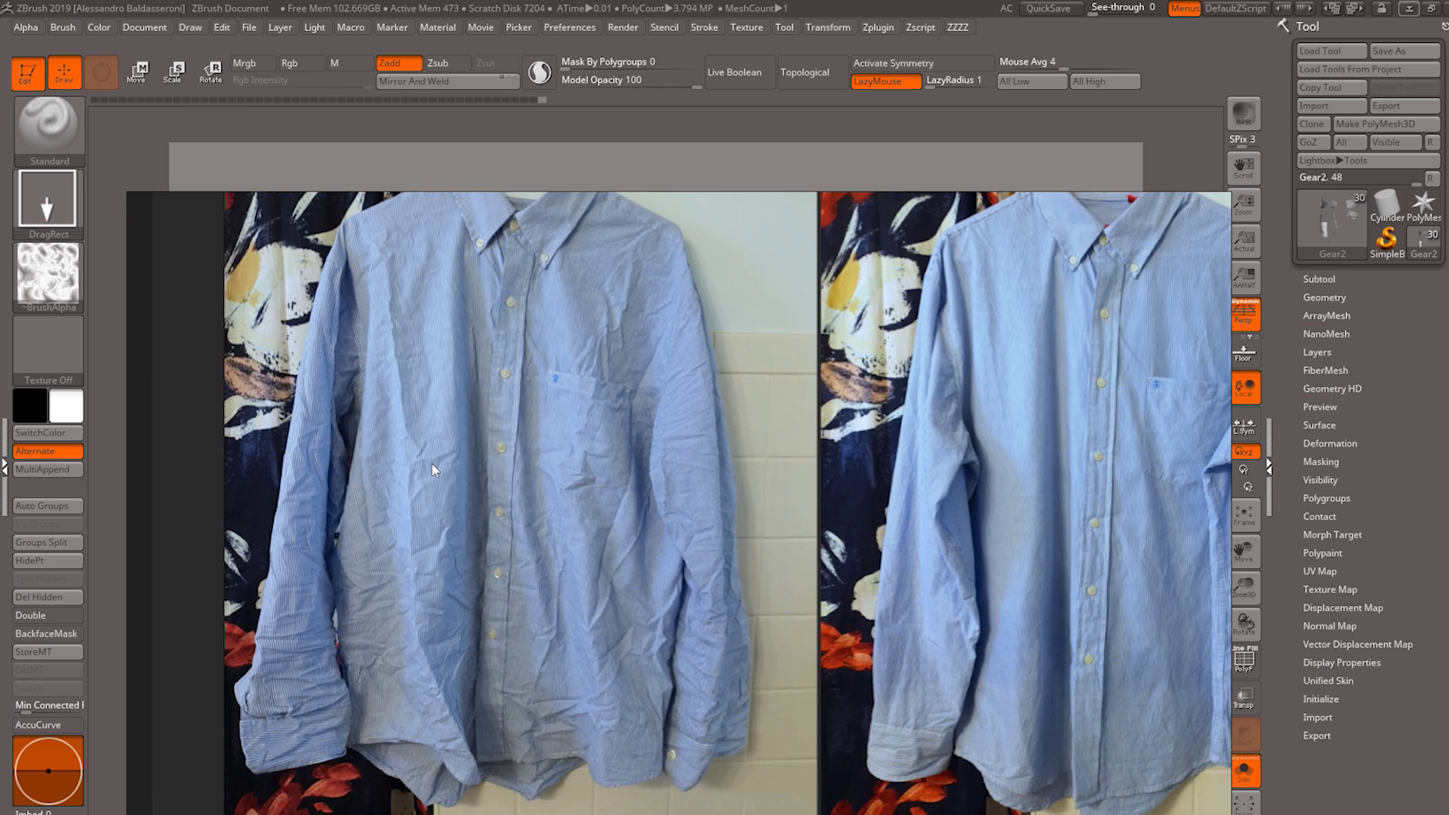
middle_click_drag(450, 336, 443, 372)
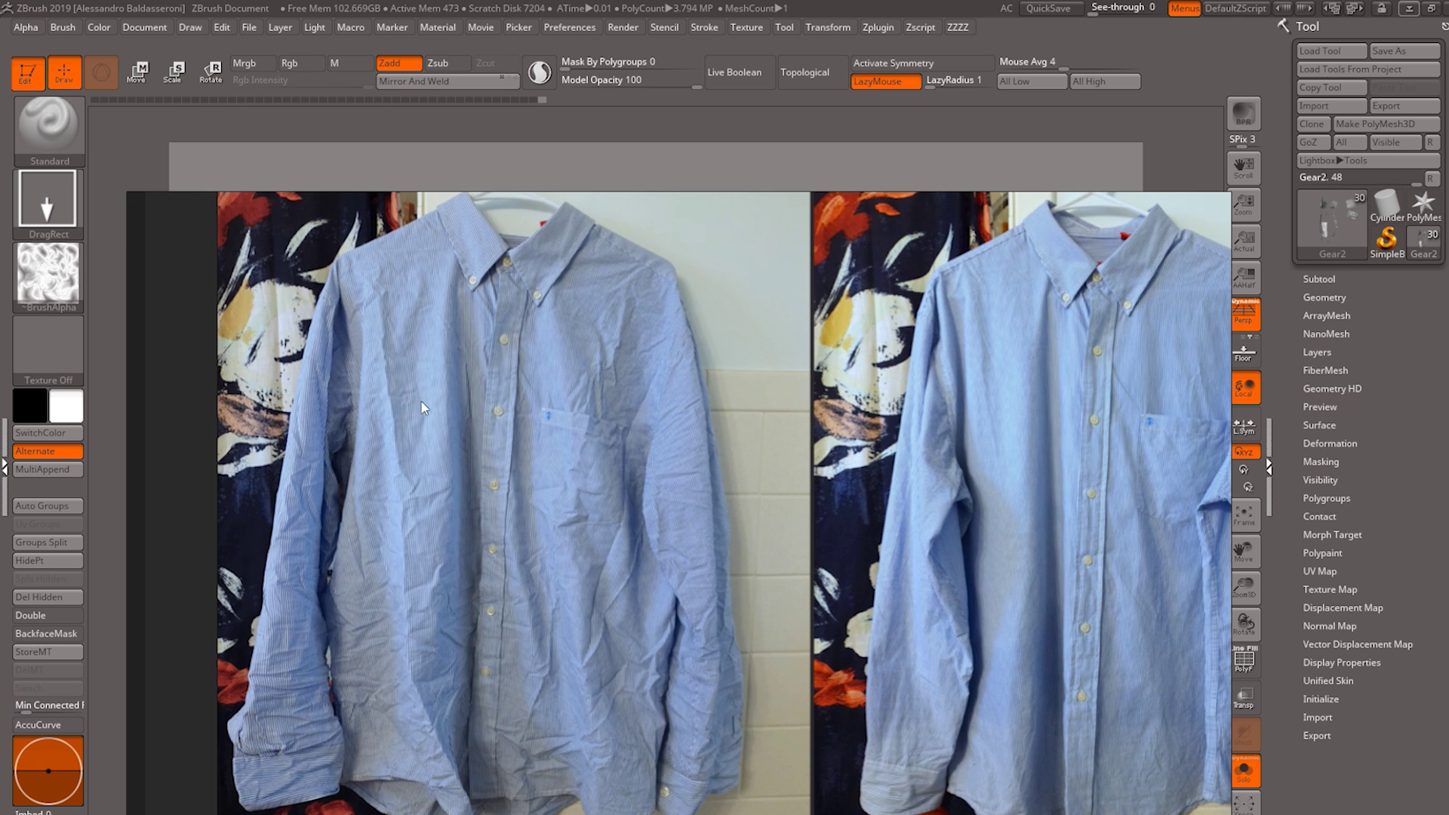
scroll(422, 487, "down", 1)
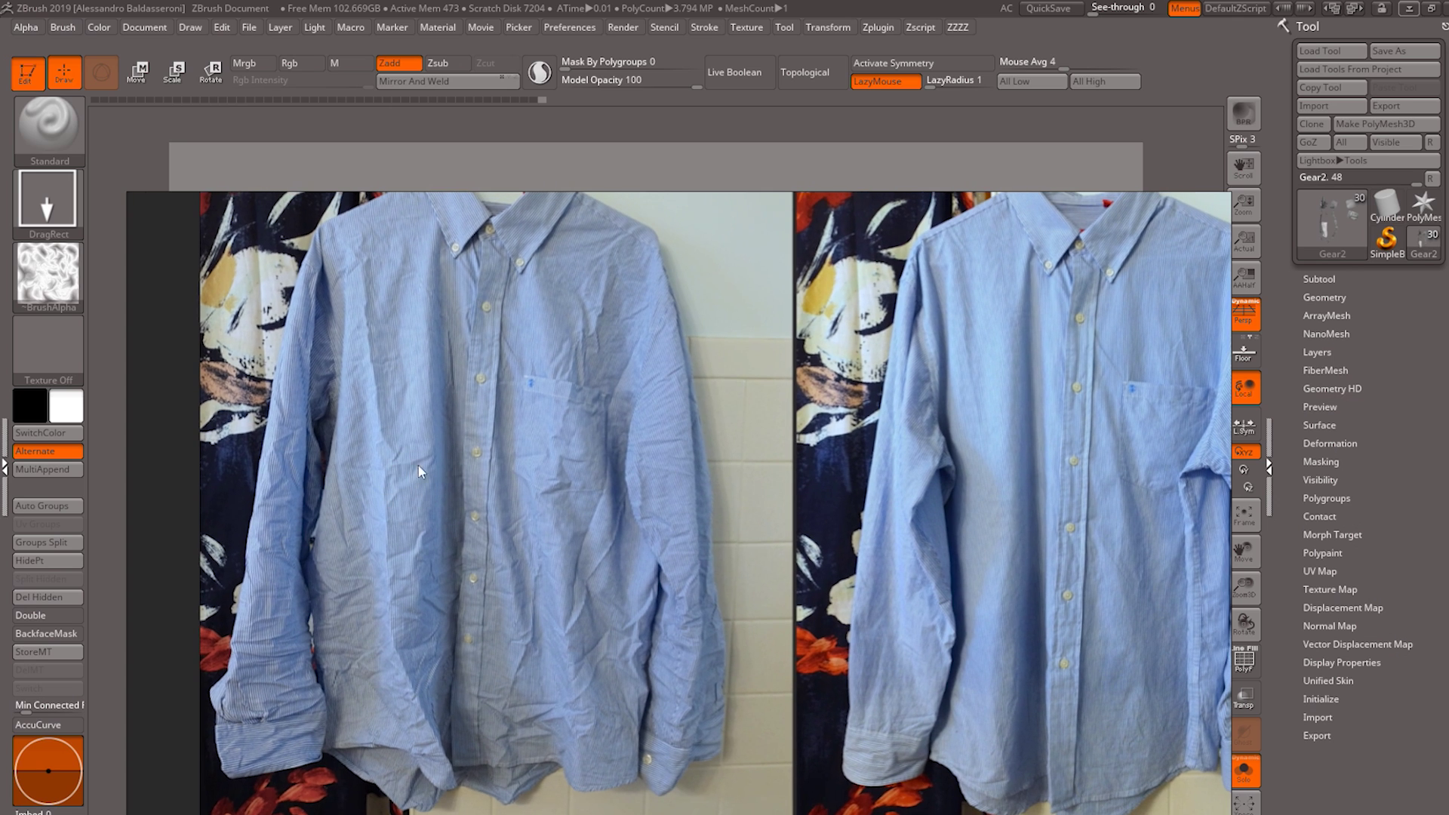
scroll(427, 459, "up", 1)
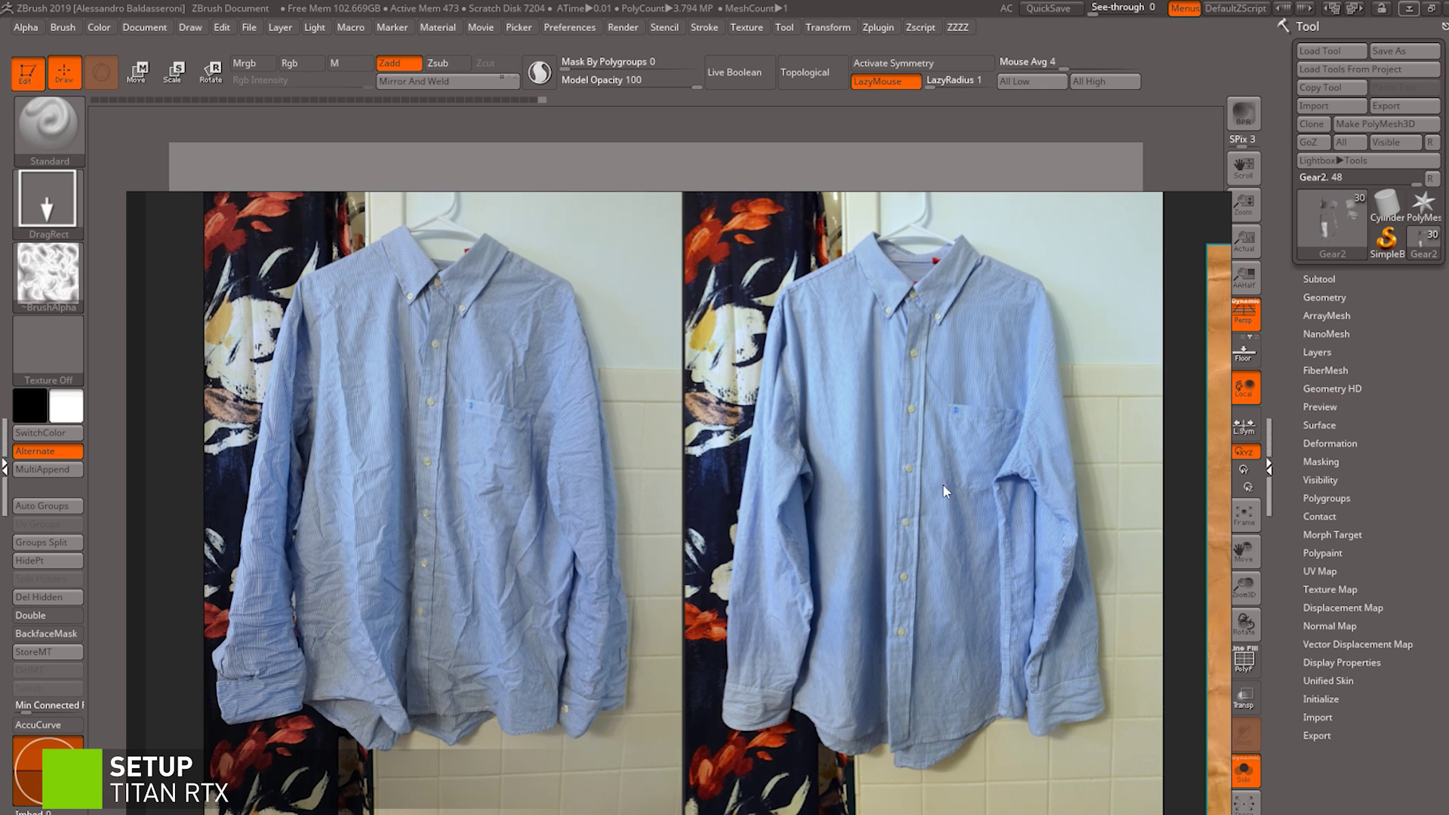
middle_click_drag(981, 484, 909, 475)
middle_click_drag(406, 434, 519, 450)
scroll(406, 443, "down", 3)
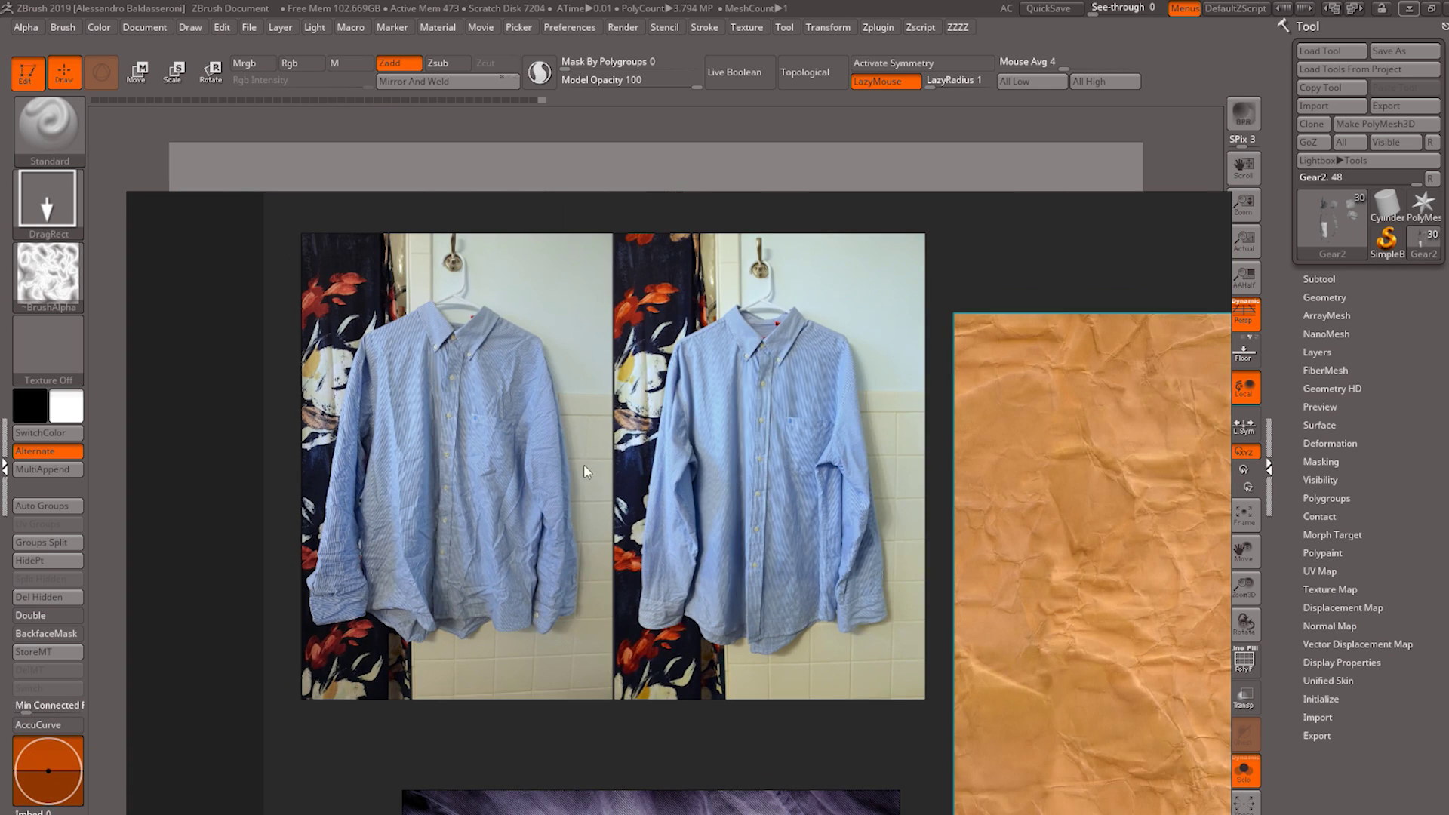
scroll(430, 453, "up", 4)
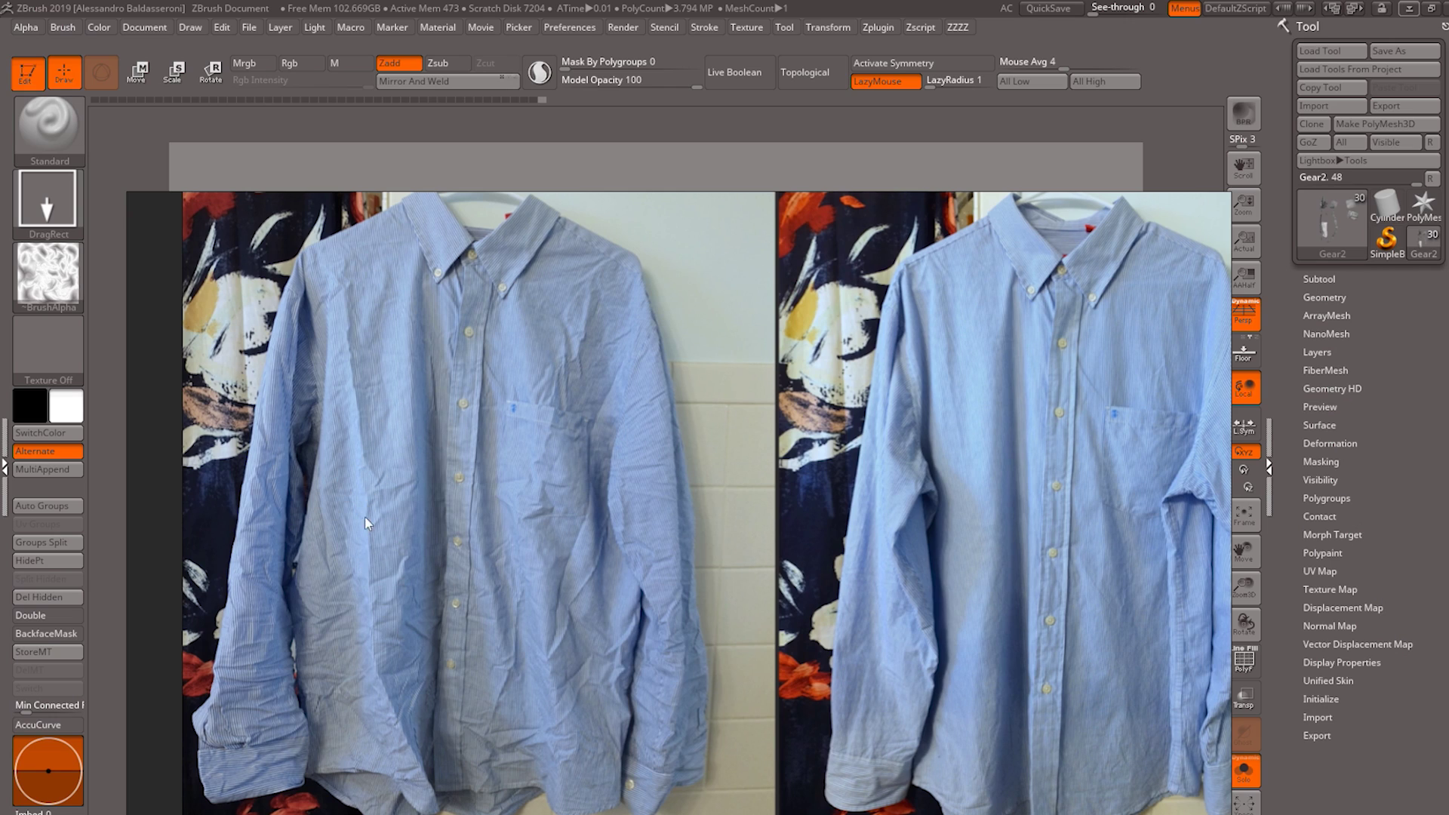
scroll(375, 586, "down", 2)
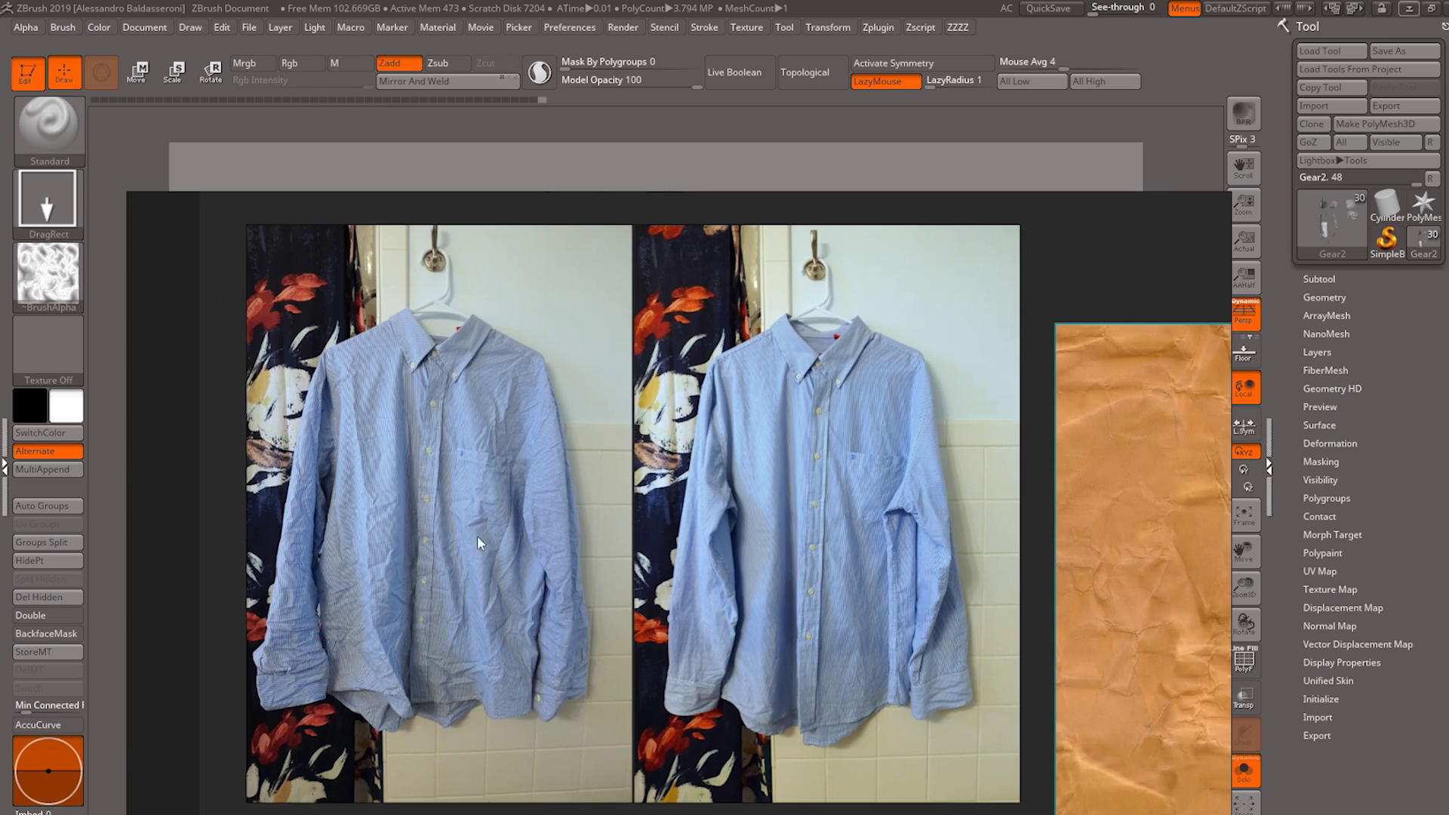
- Examine the folds in the reference photos of the cream trousers and the white short-sleeved shirt
scroll(530, 537, "down", 2)
middle_click_drag(1040, 604, 605, 477)
scroll(750, 484, "down", 2)
scroll(1134, 564, "up", 3)
middle_click_drag(1134, 564, 751, 531)
middle_click_drag(746, 588, 712, 504)
scroll(713, 504, "up", 4)
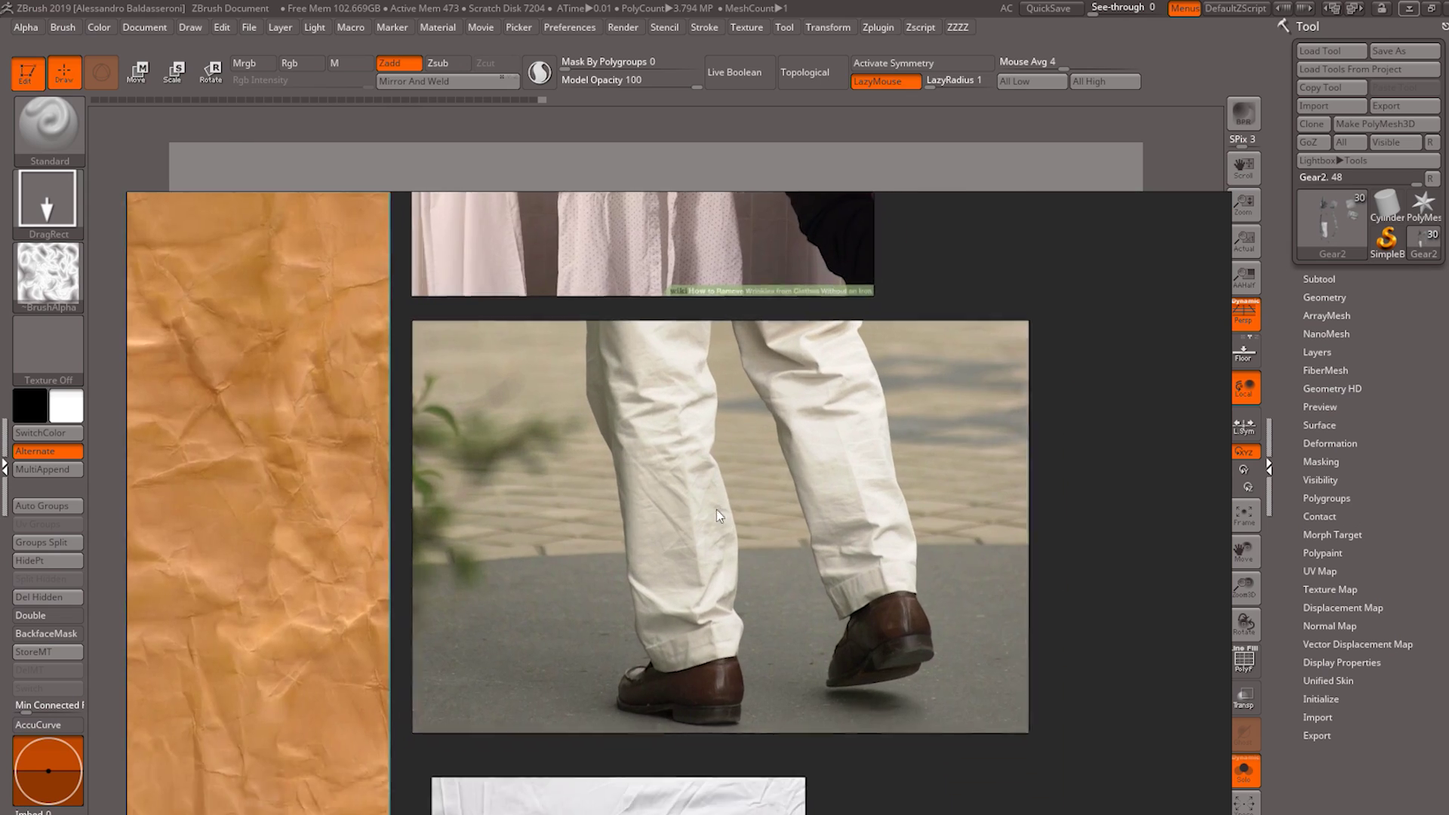
scroll(647, 445, "down", 3)
middle_click_drag(649, 355, 656, 516)
scroll(657, 521, "down", 3)
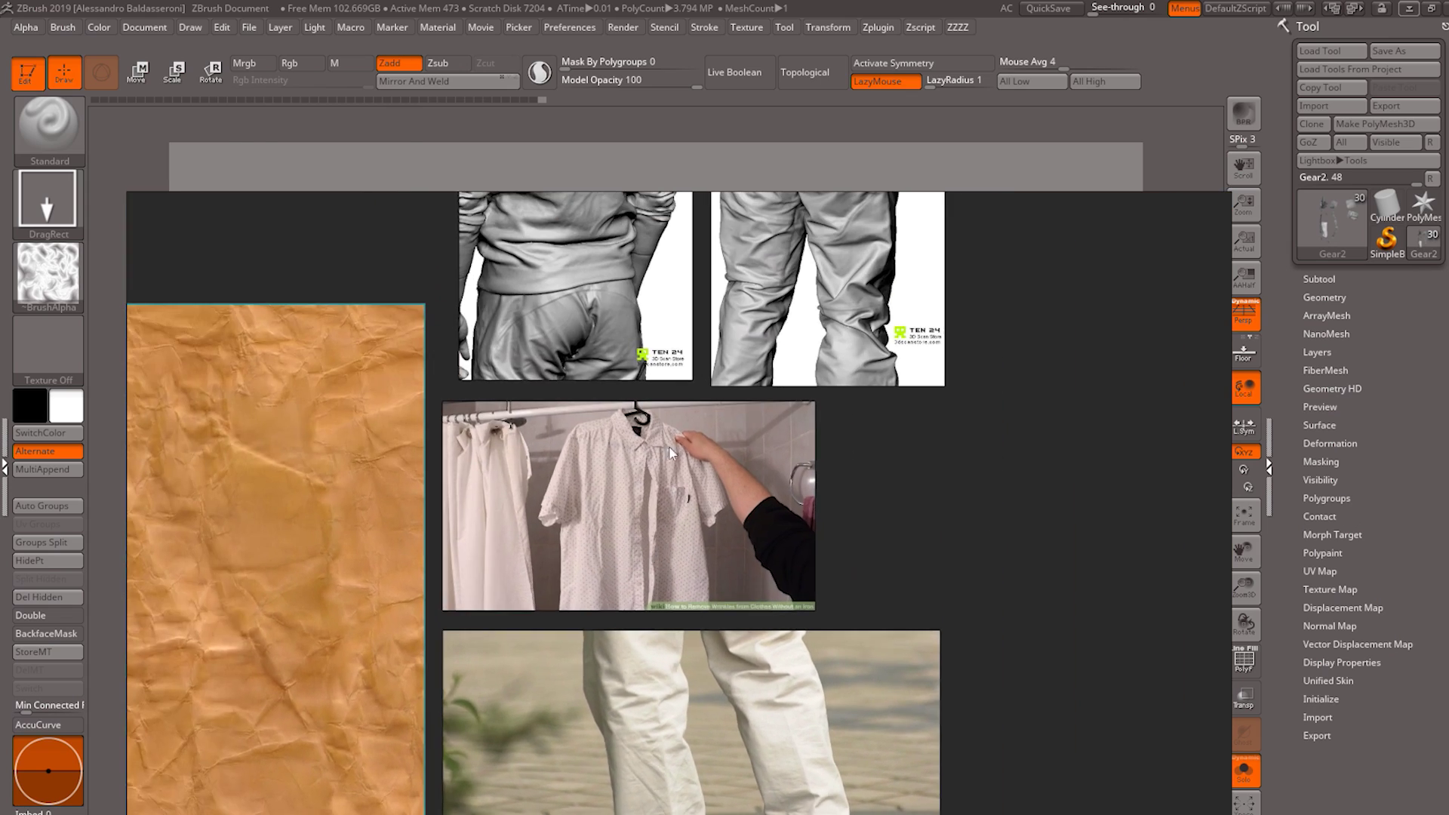
scroll(601, 431, "up", 4)
scroll(598, 454, "up", 2)
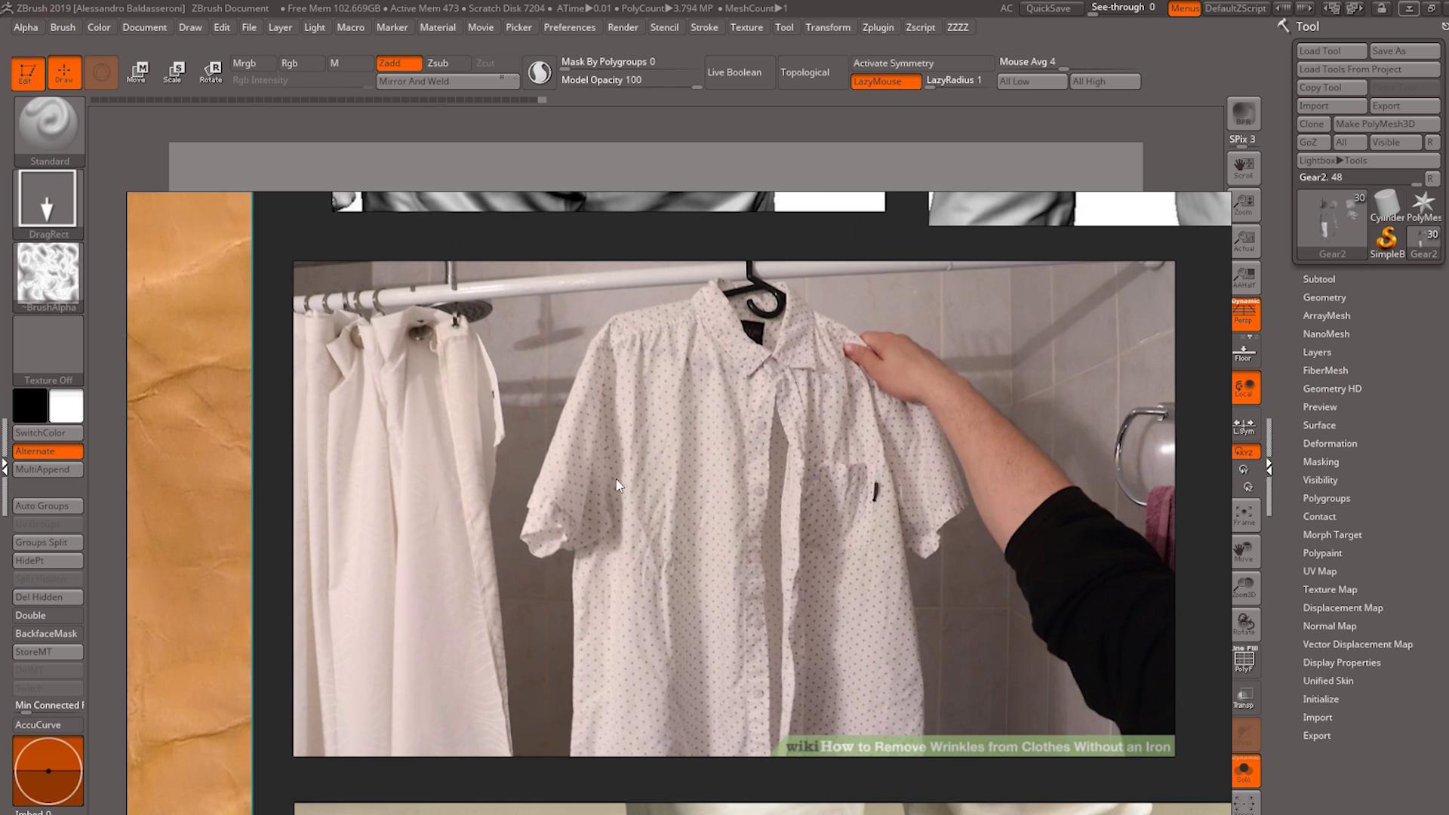
scroll(697, 492, "down", 3)
scroll(671, 491, "up", 3)
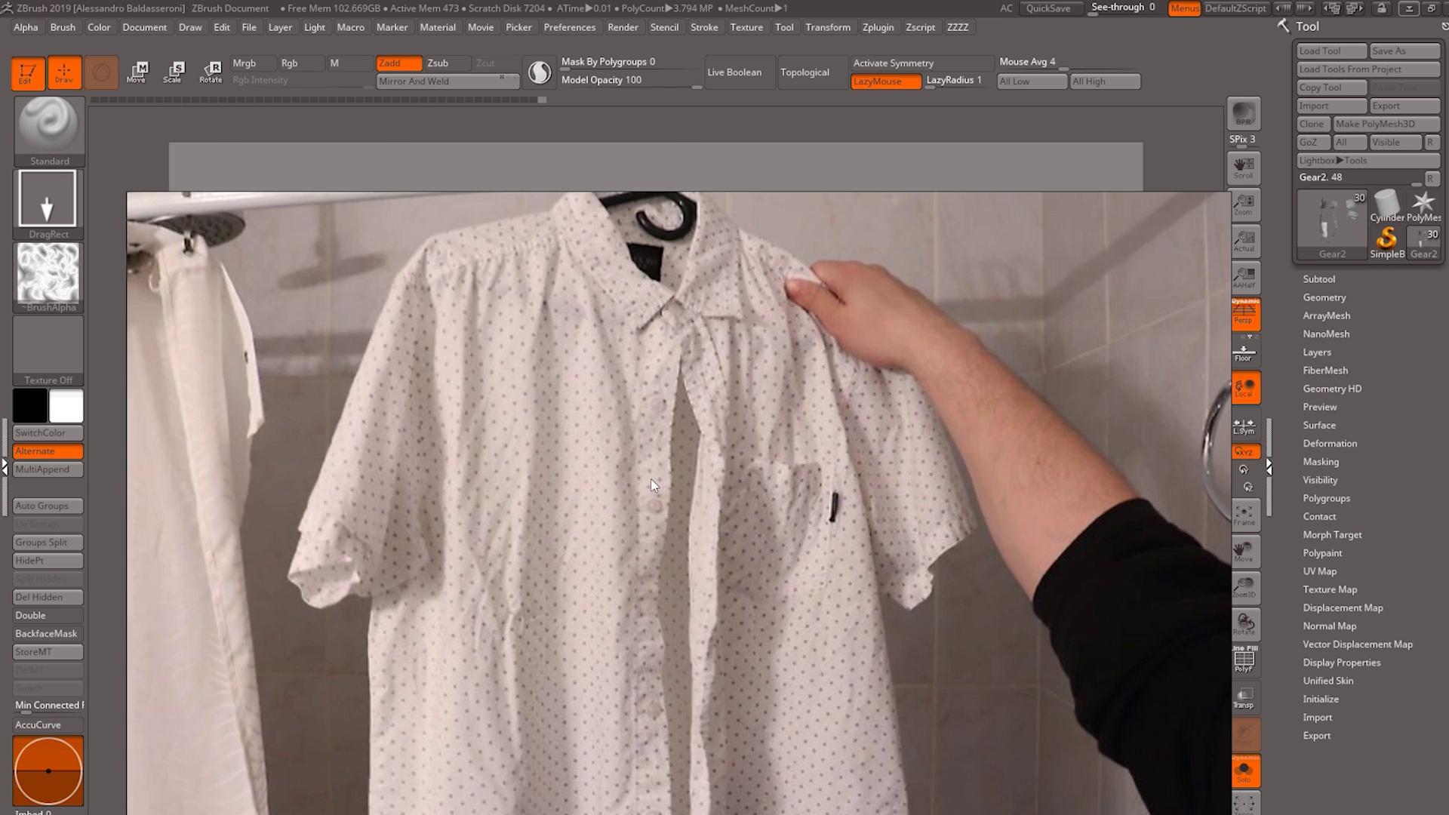
scroll(645, 492, "down", 3)
- Examine the wrinkles and folds on the grey 3D-scan references of the sweater and trousers
middle_click_drag(633, 489, 674, 619)
middle_click_drag(602, 261, 605, 391)
scroll(604, 393, "up", 3)
scroll(602, 493, "down", 3)
scroll(829, 419, "up", 4)
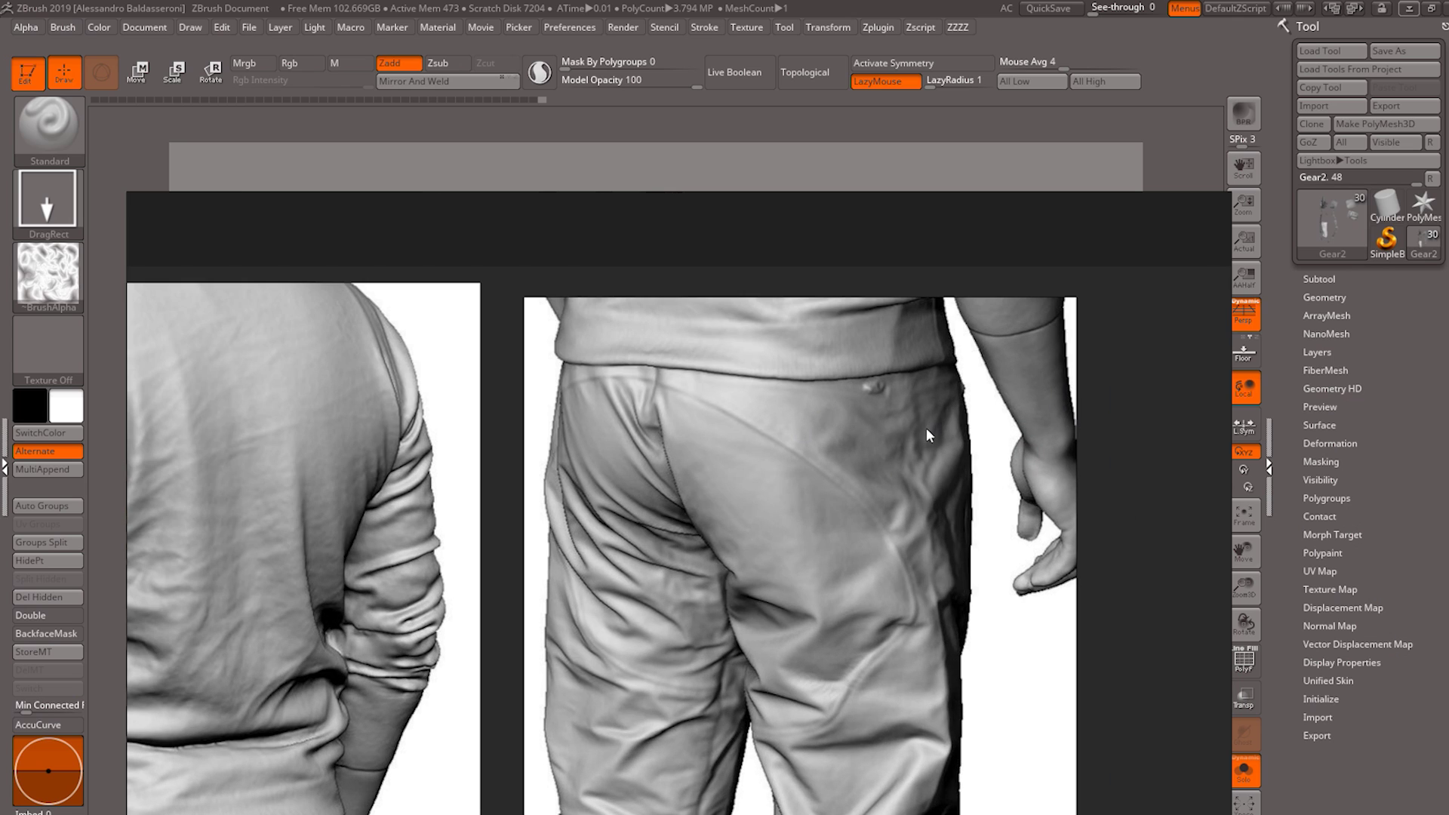
middle_click_drag(899, 512, 888, 407)
middle_click_drag(841, 478, 834, 447)
scroll(871, 386, "up", 2)
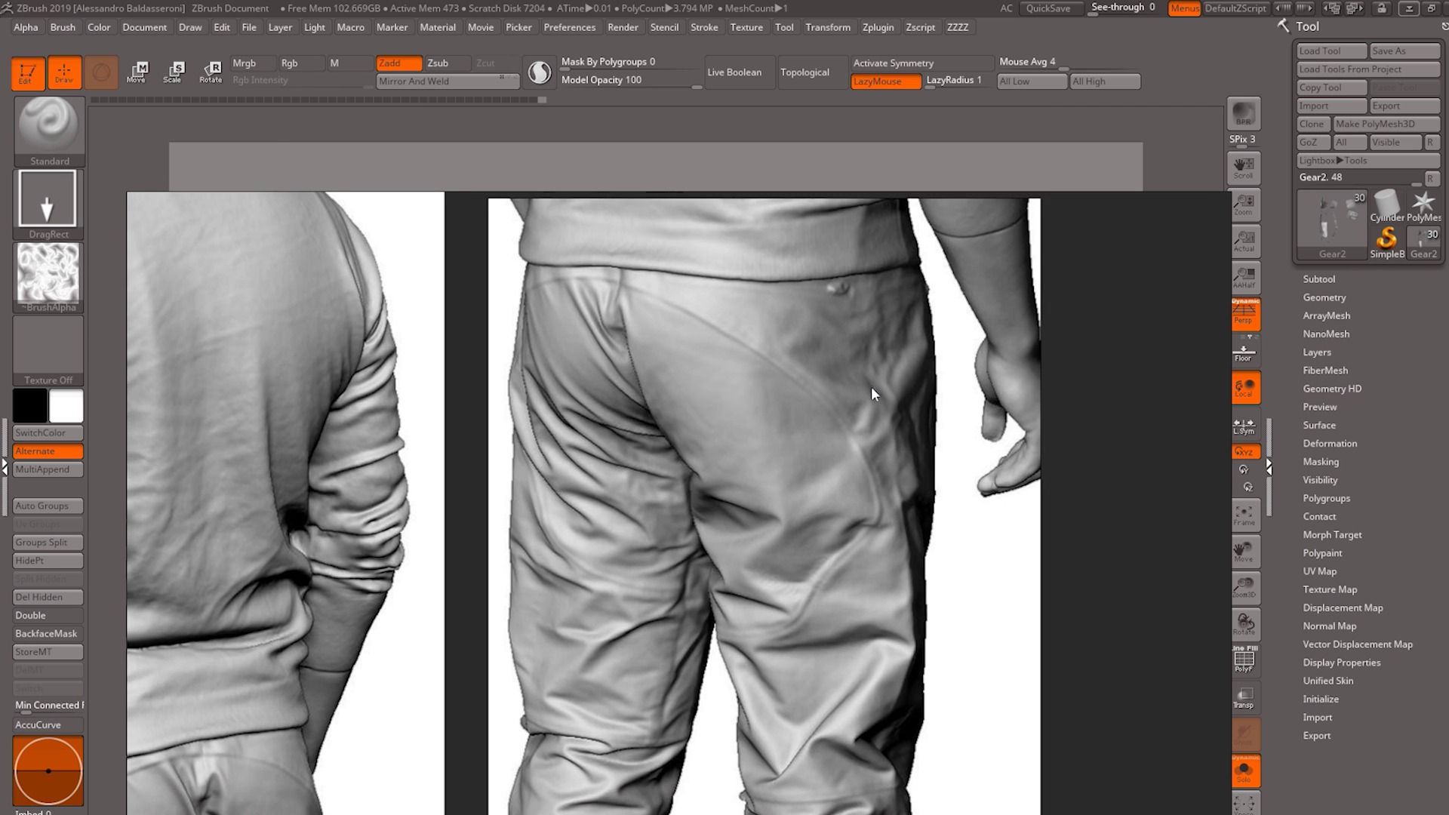
scroll(866, 349, "down", 4)
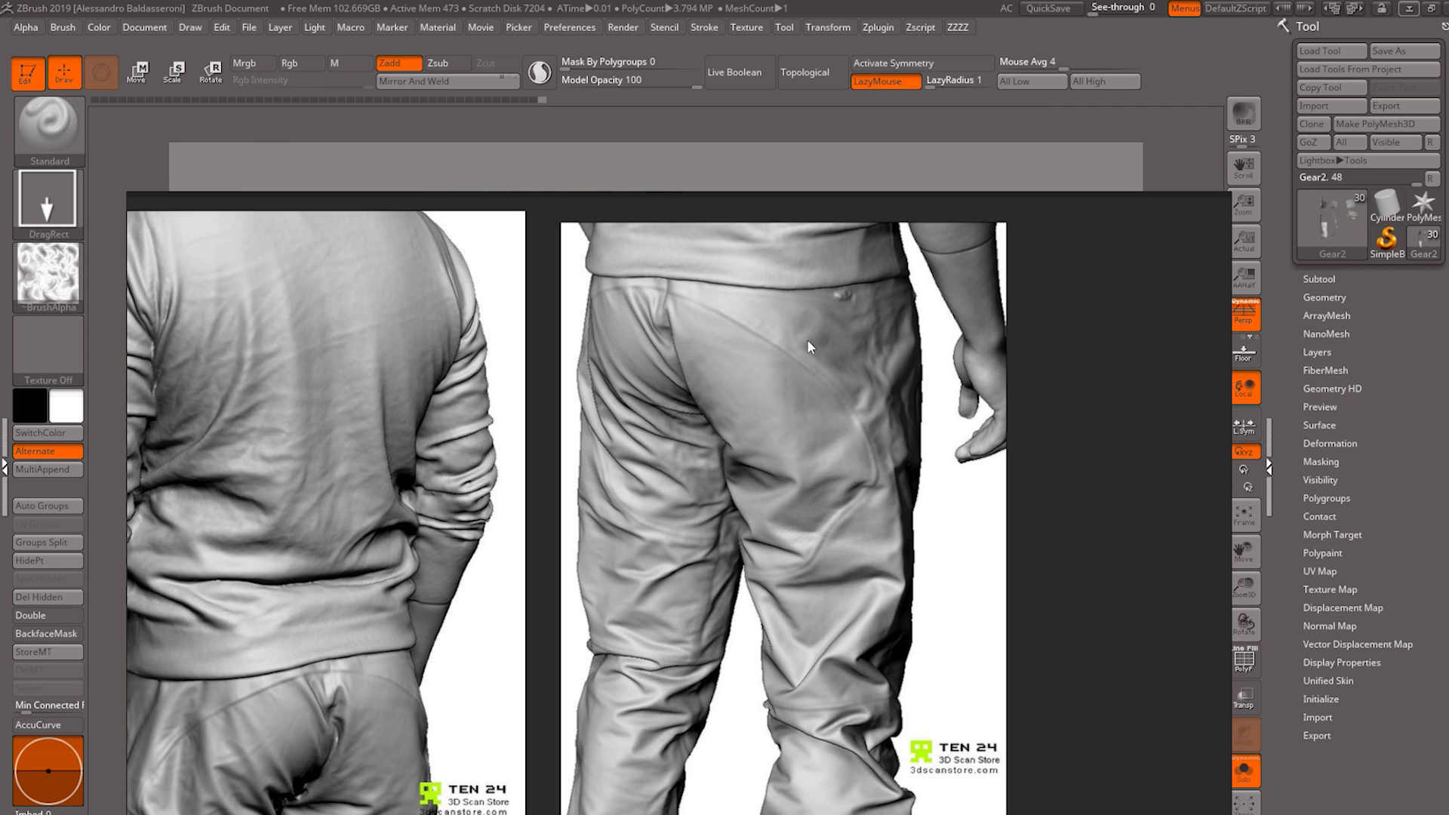
scroll(865, 336, "down", 4)
- Examine the crease pattern of the orange crumpled-paper texture in the reference board
middle_click_drag(453, 454, 605, 401)
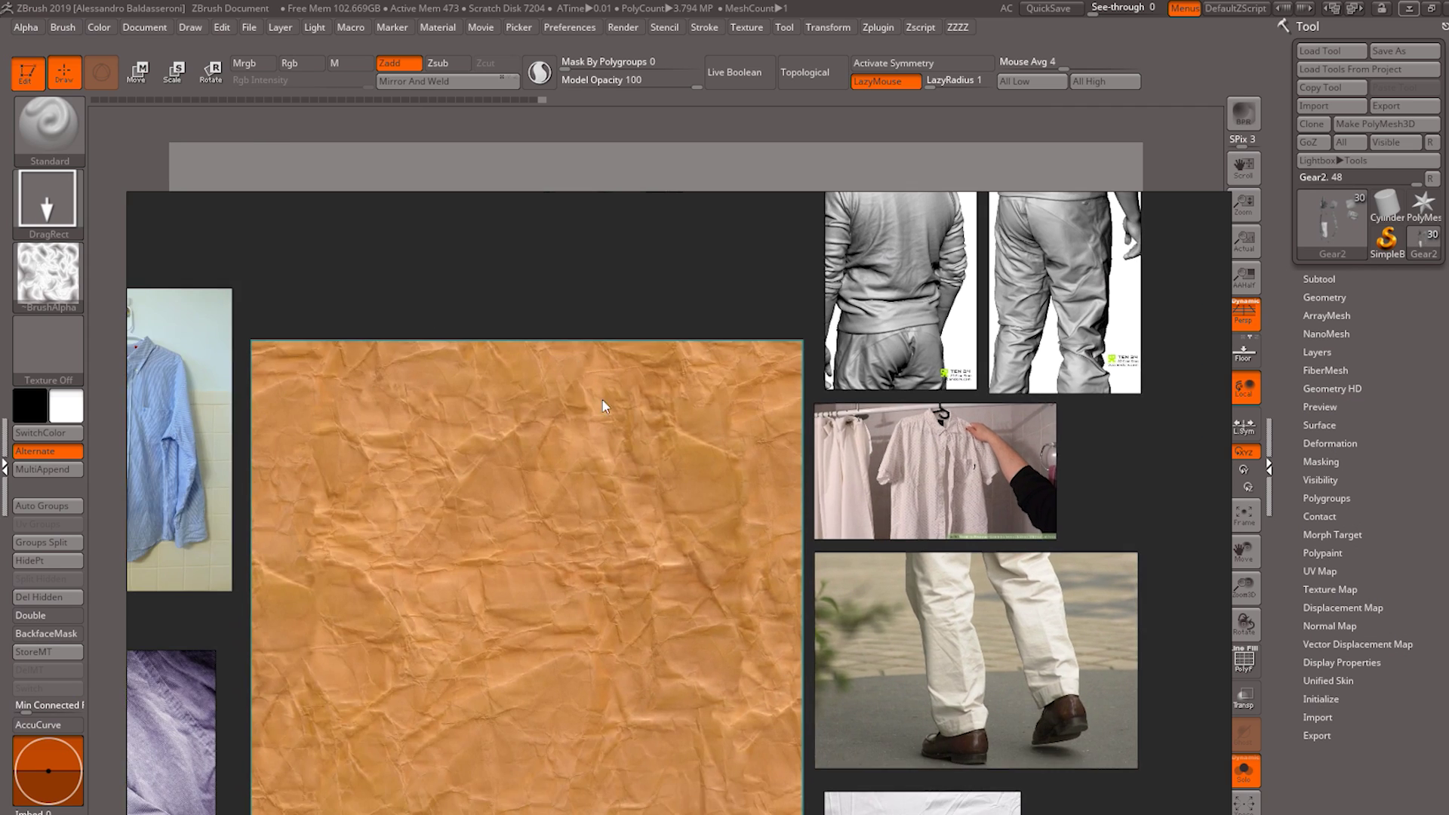
scroll(463, 463, "down", 2)
scroll(615, 446, "up", 3)
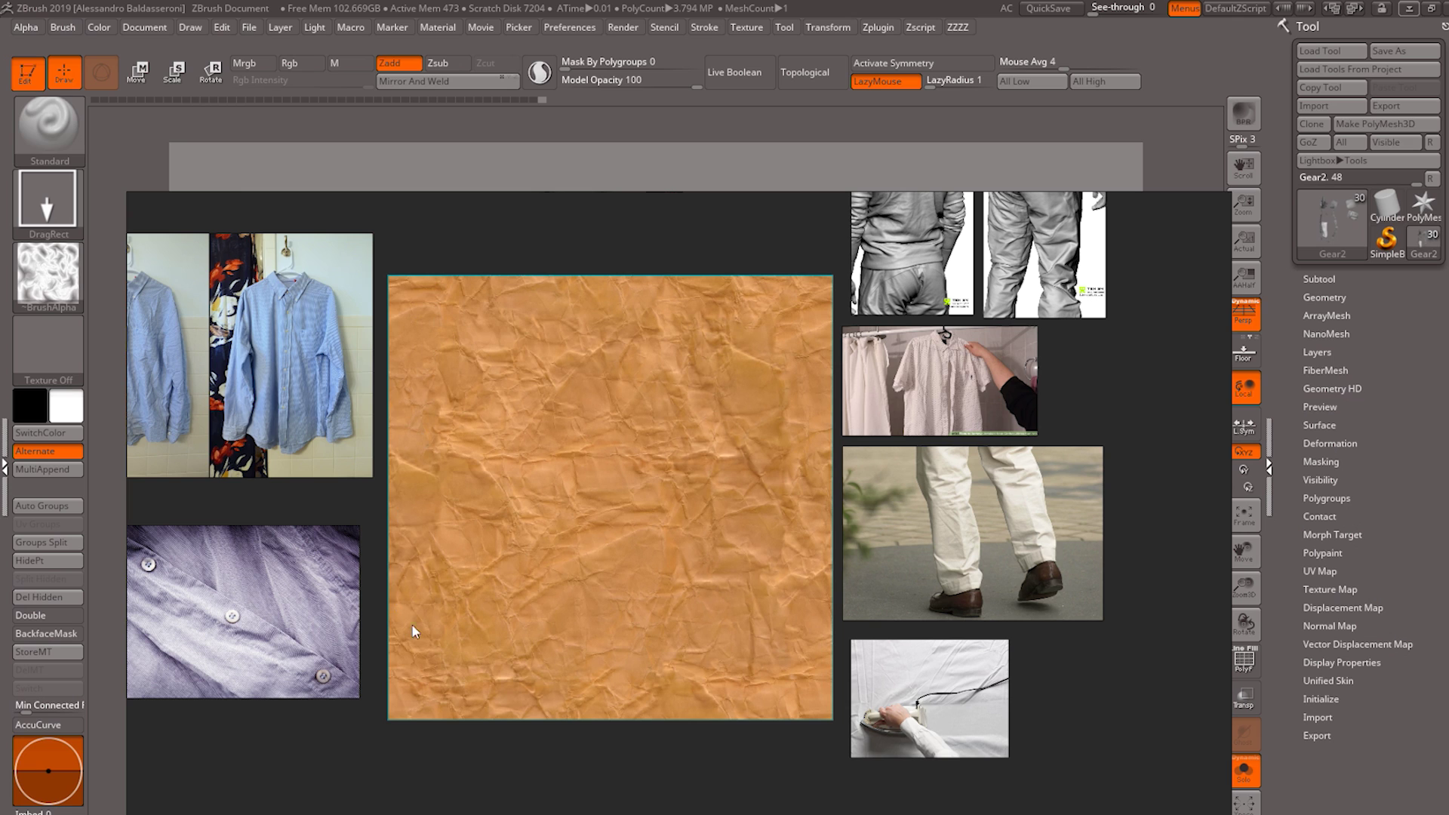
scroll(568, 469, "up", 2)
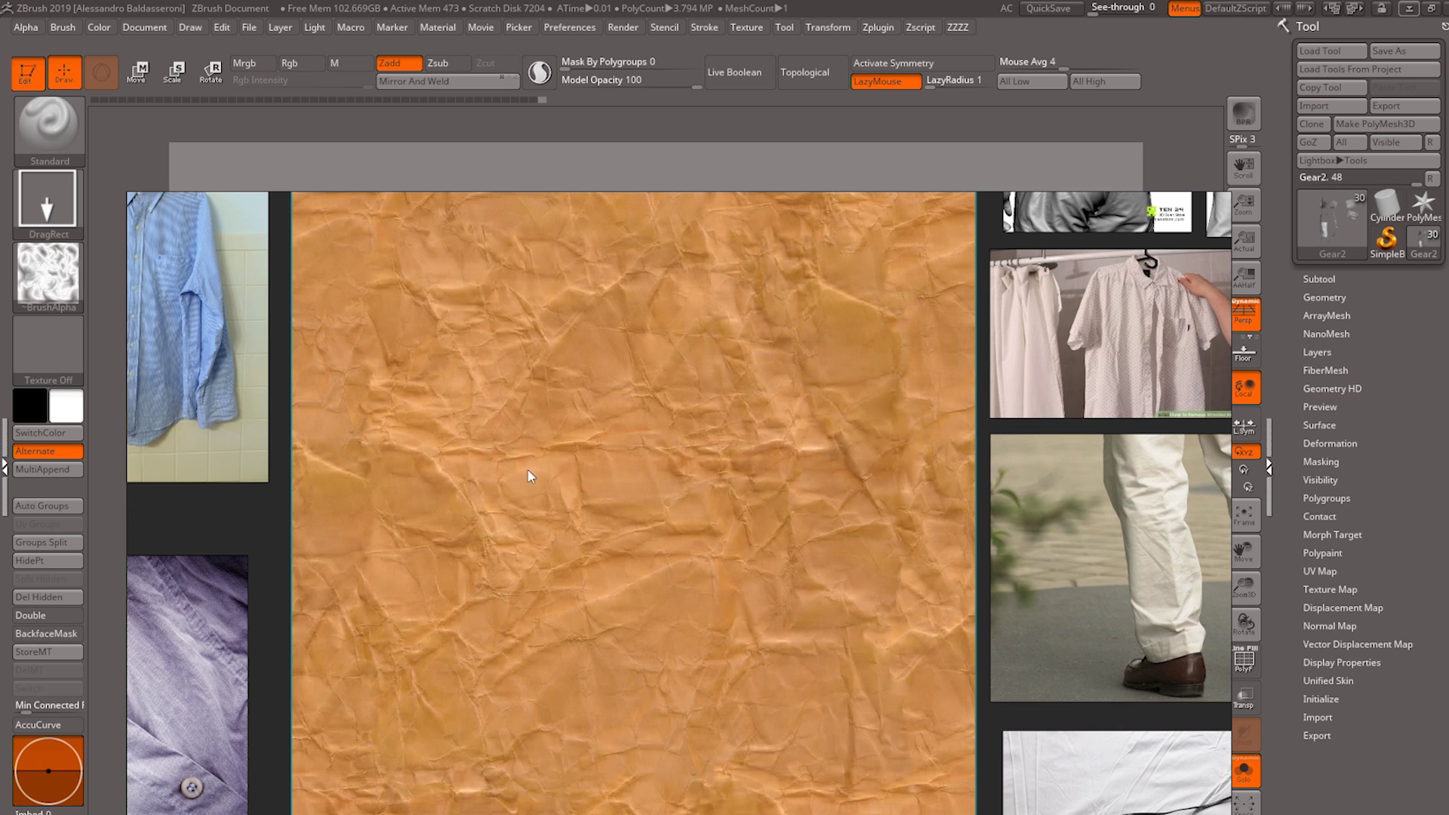
scroll(528, 468, "down", 1)
middle_click_drag(452, 503, 634, 474)
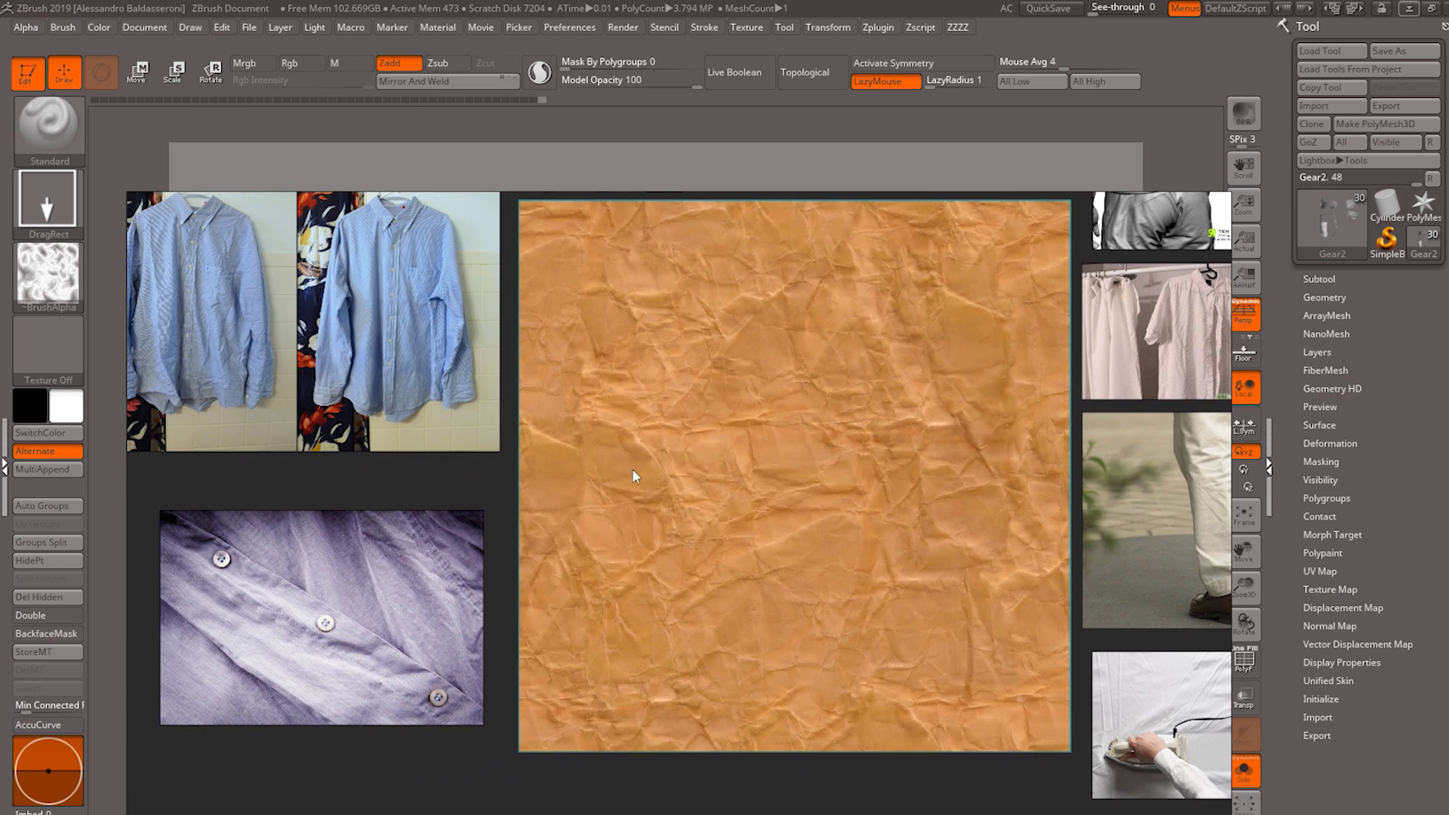
middle_click_drag(528, 507, 358, 531)
middle_click_drag(544, 476, 556, 489)
scroll(524, 401, "up", 2)
scroll(524, 401, "down", 2)
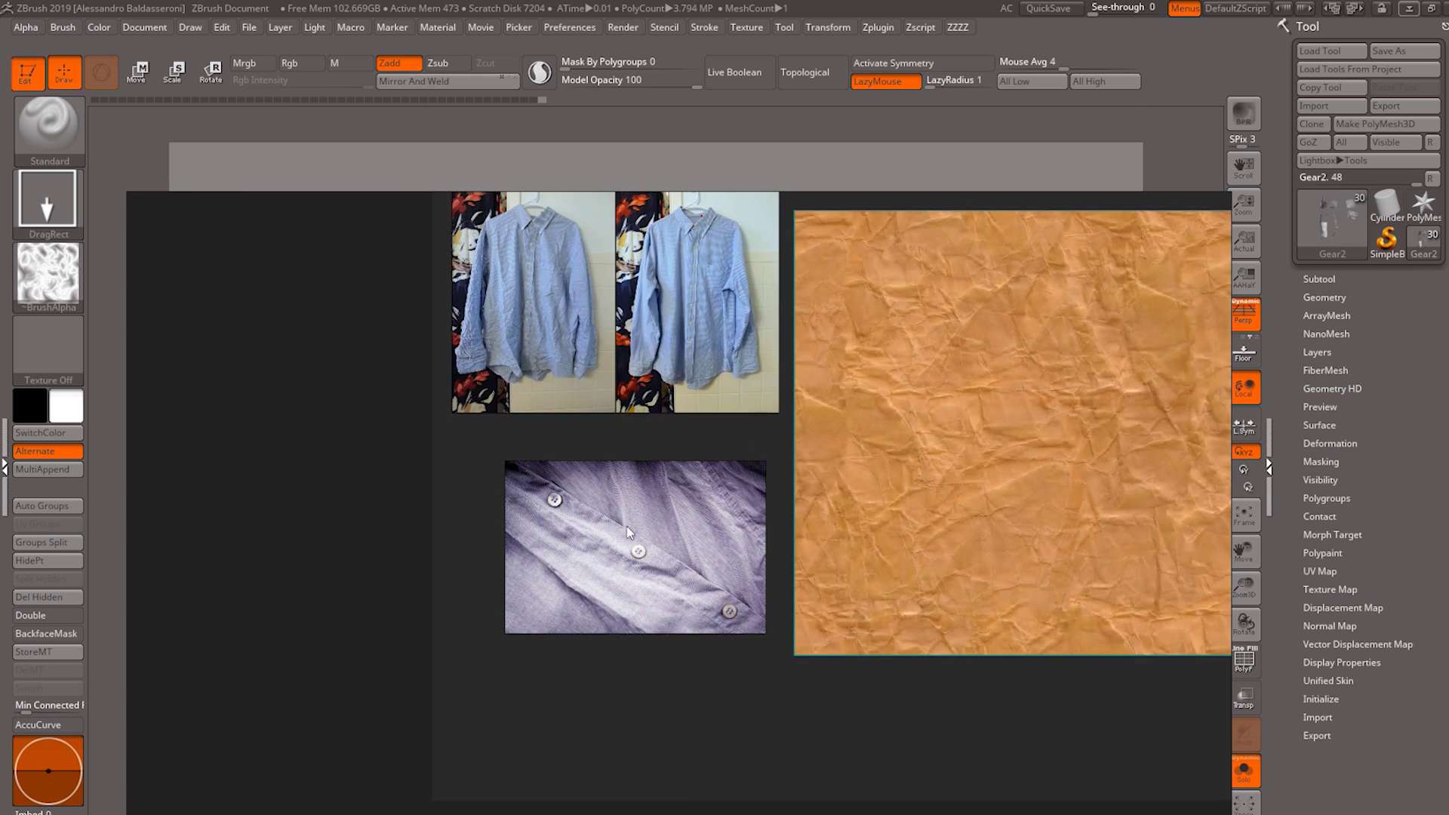
- Examine the purple buttoned fabric close-up and compare it with the blue shirt references
scroll(627, 532, "up", 3)
middle_click_drag(668, 461, 603, 508)
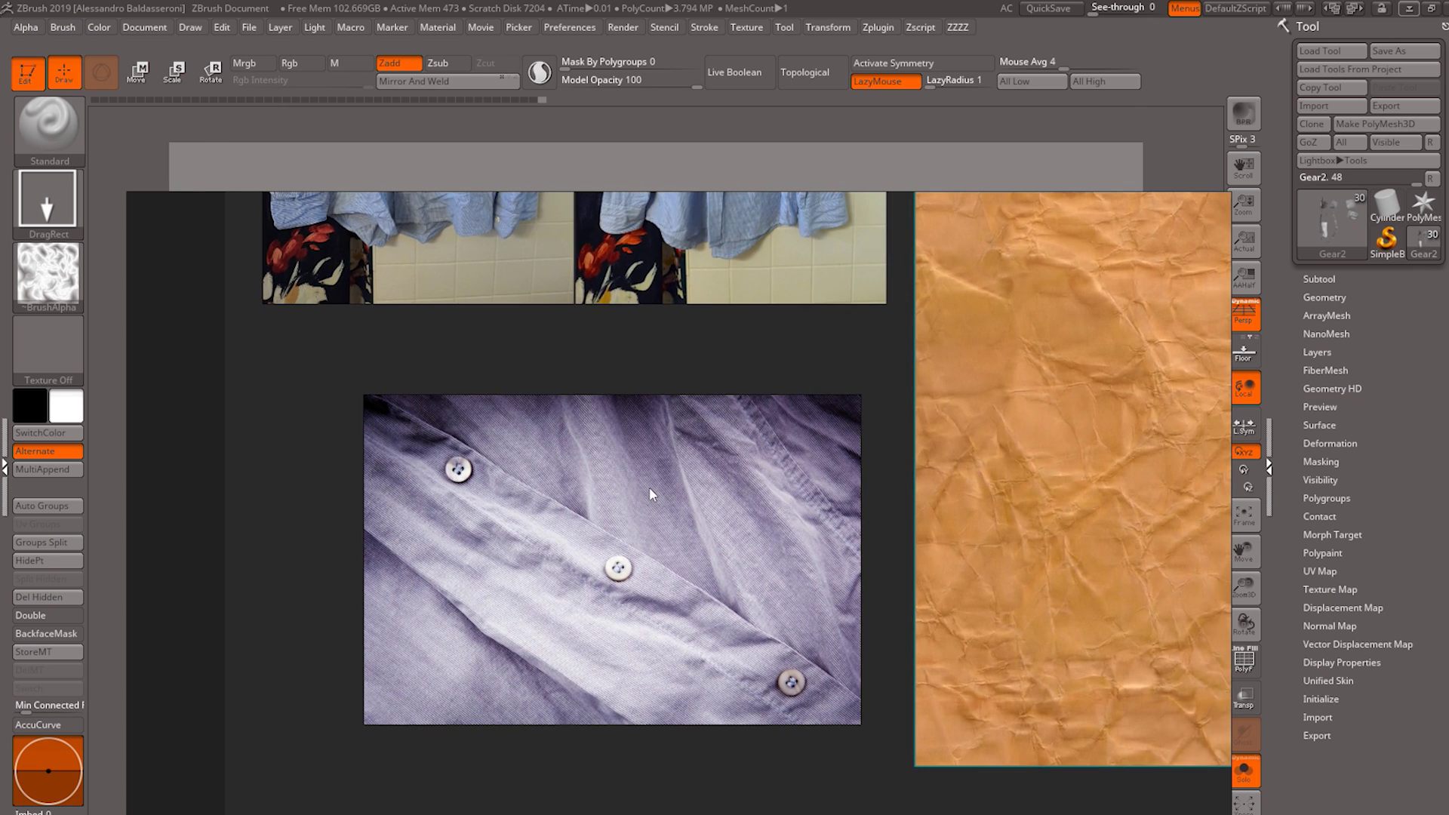
scroll(644, 488, "up", 1)
scroll(517, 480, "down", 1)
scroll(518, 487, "down", 3)
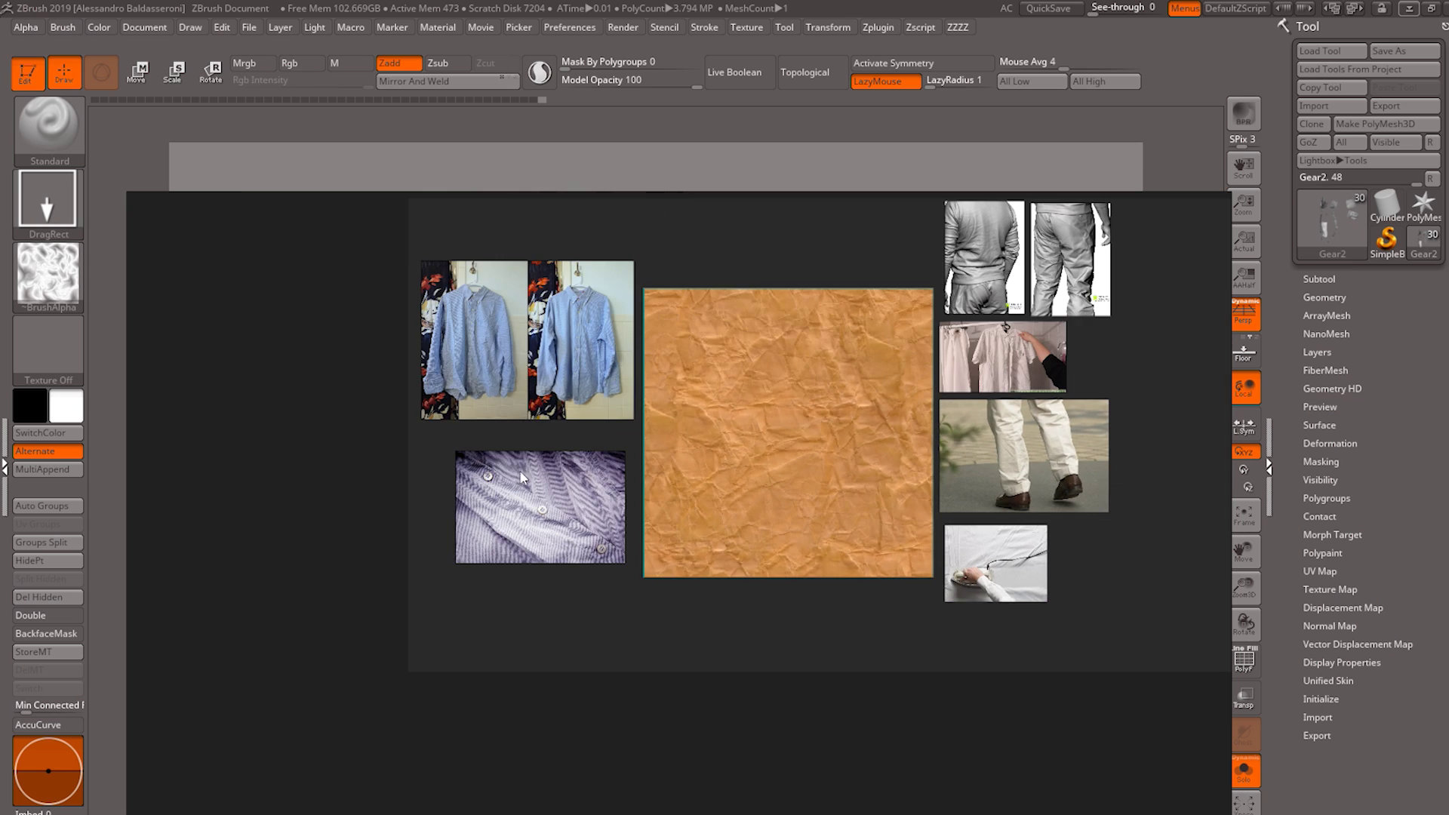
scroll(522, 444, "up", 4)
scroll(425, 467, "up", 2)
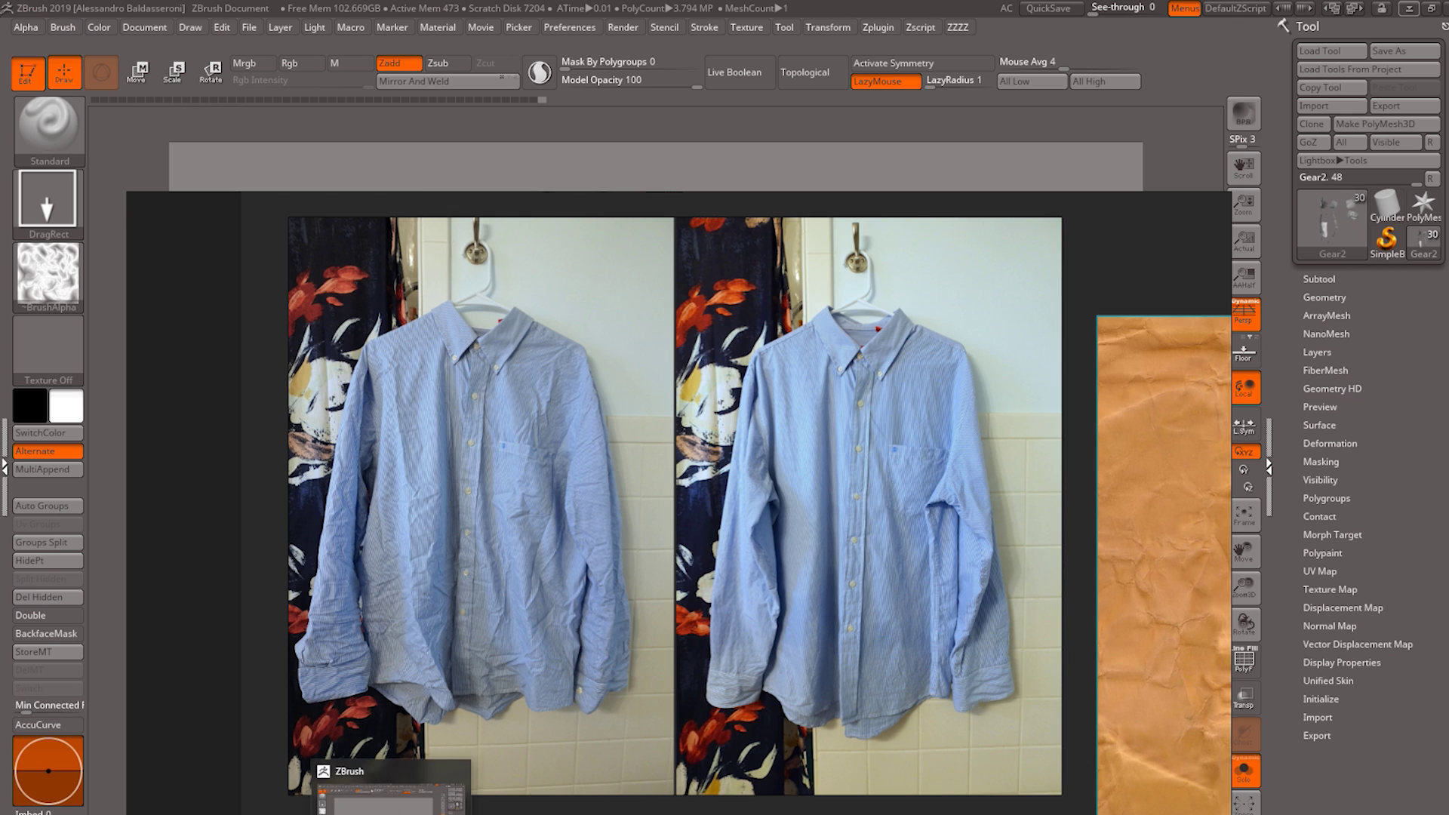
- Return to ZBrush and shrink the reference window so only the wrinkled blue shirt shows beside the cloth patch
left_click(394, 813)
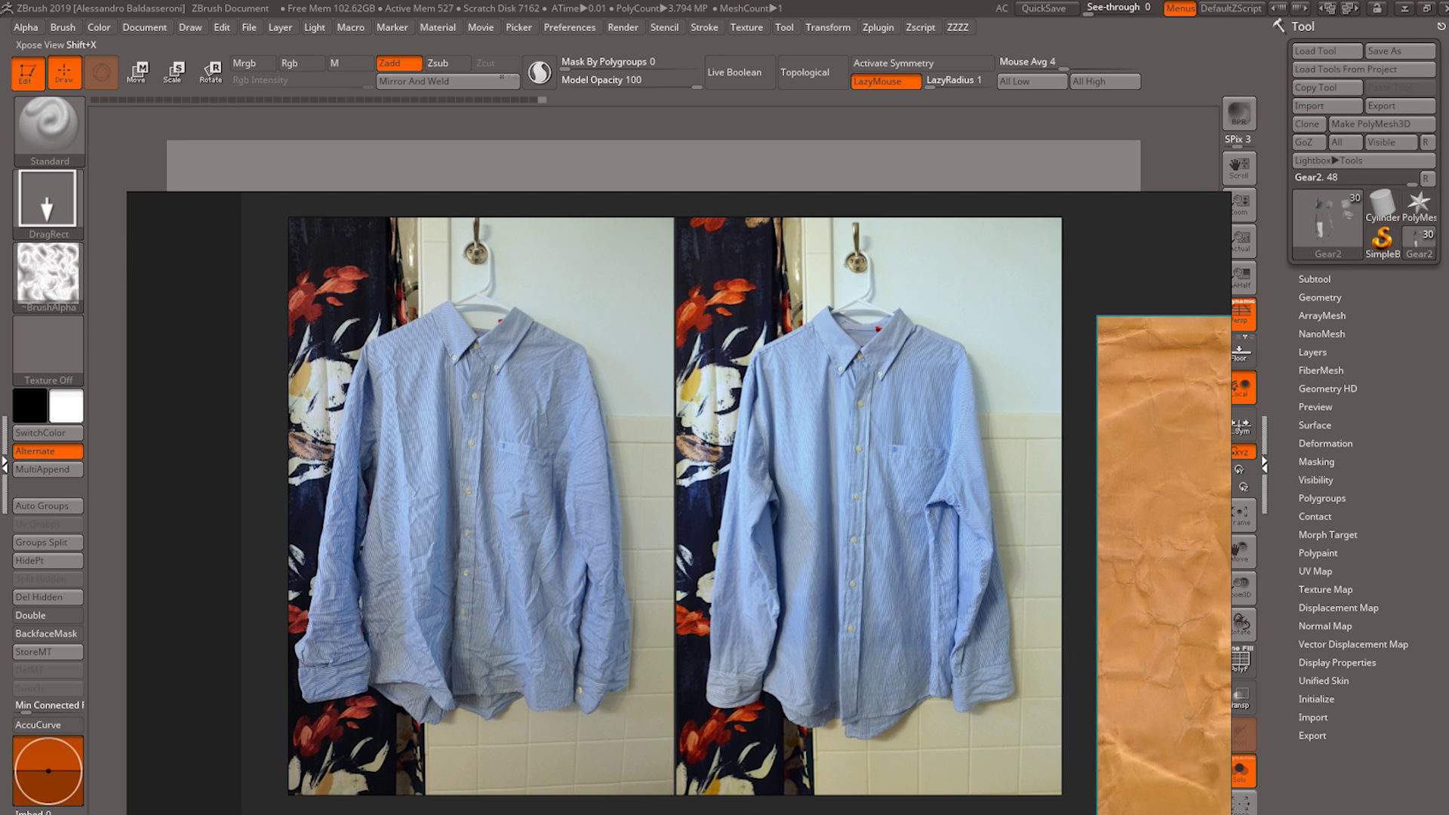
left_click(1240, 802)
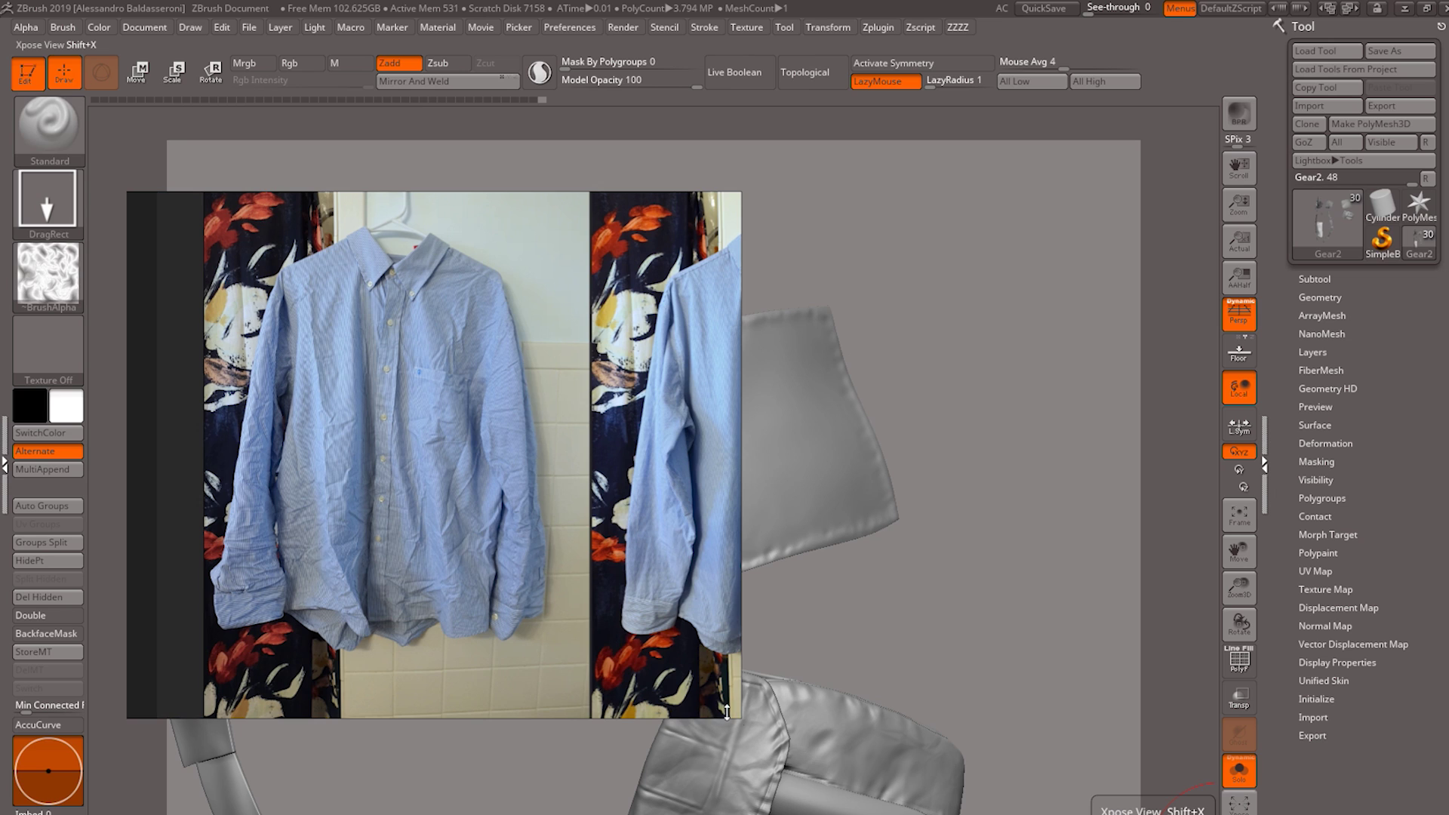
left_click_drag(740, 719, 574, 669)
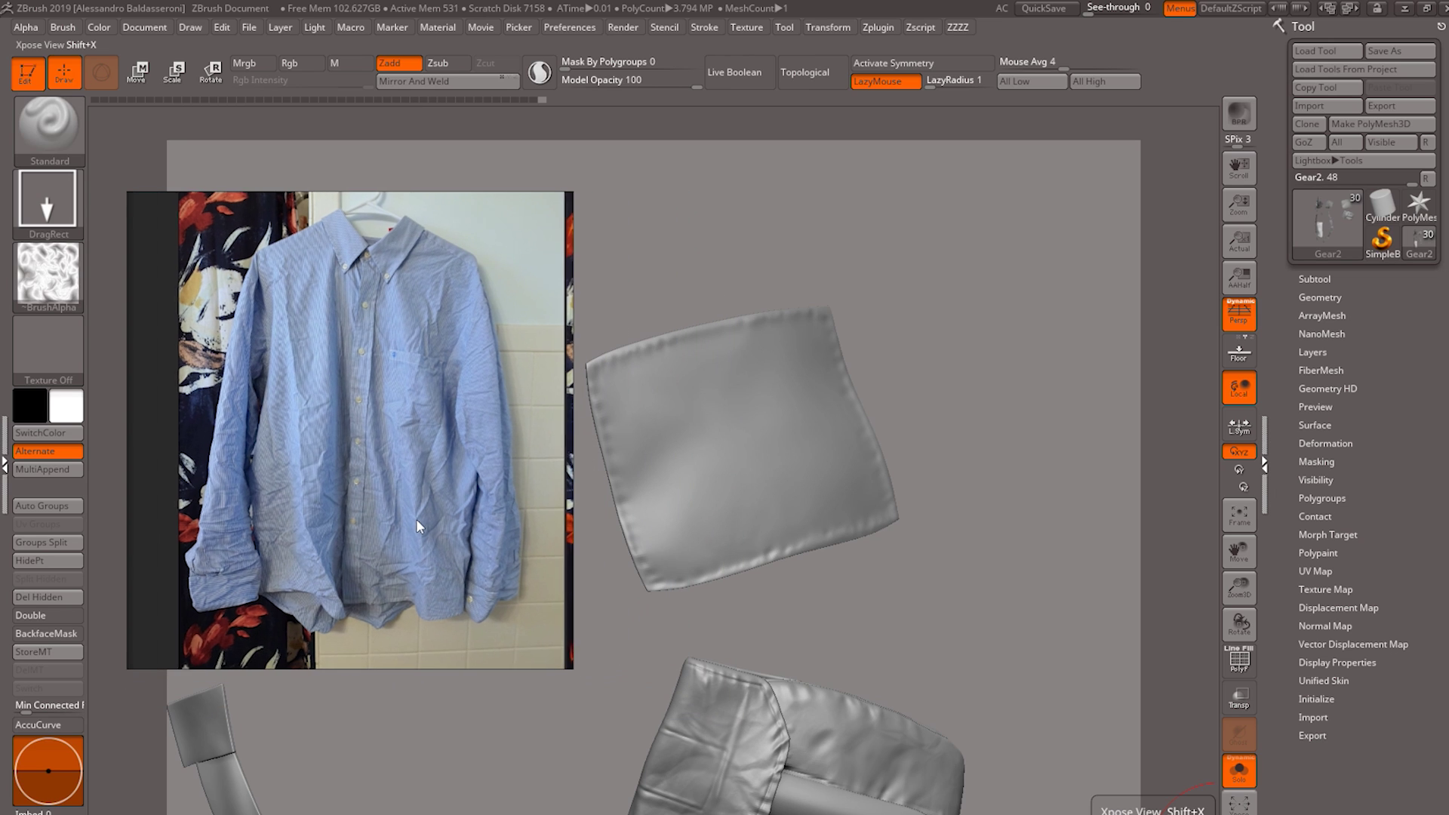
- Store a morph target for the square stitched cloth patch
left_click_drag(1018, 523, 1056, 465)
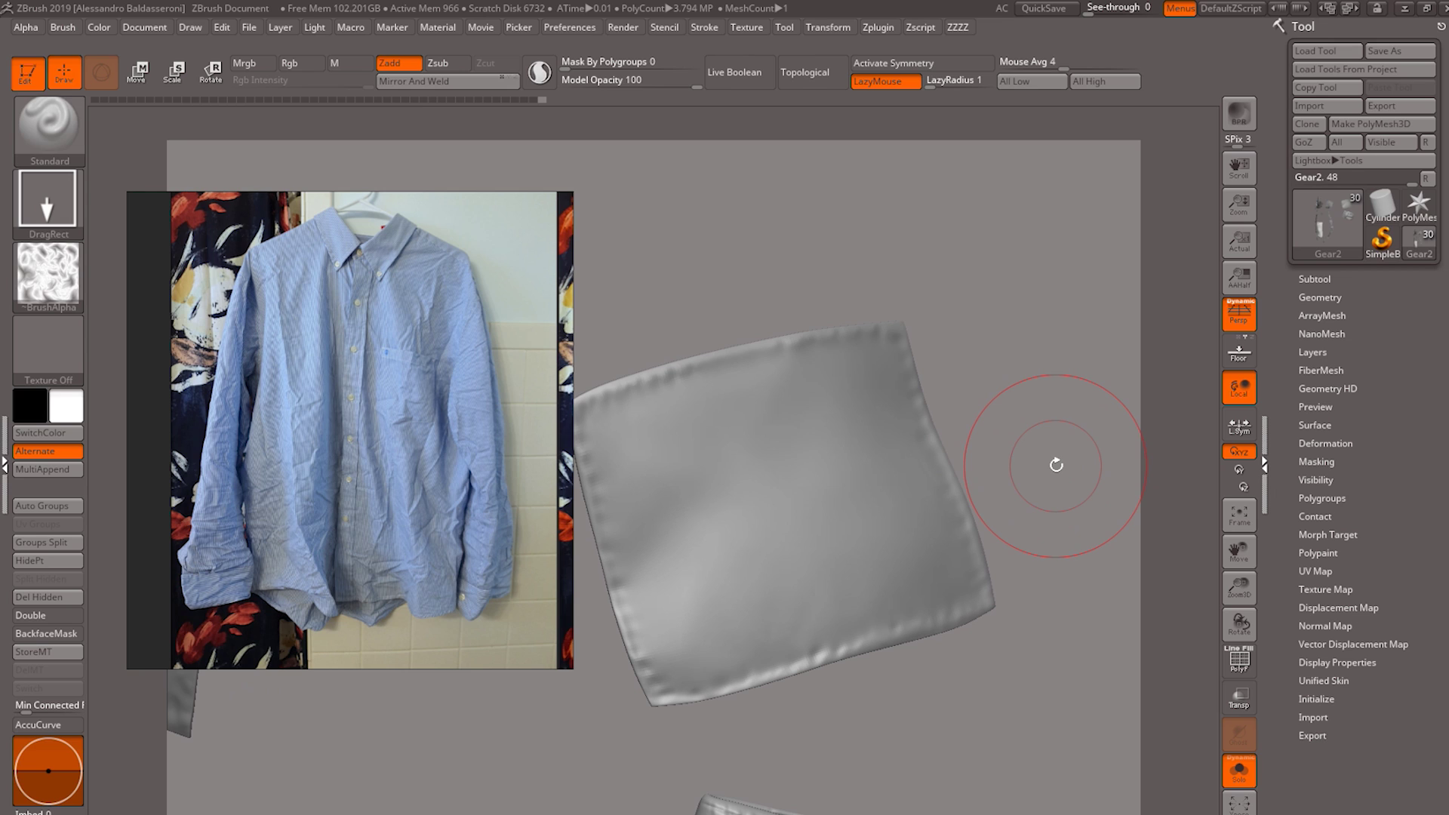
left_click_drag(1038, 215, 1009, 230)
left_click_drag(1077, 262, 1062, 314)
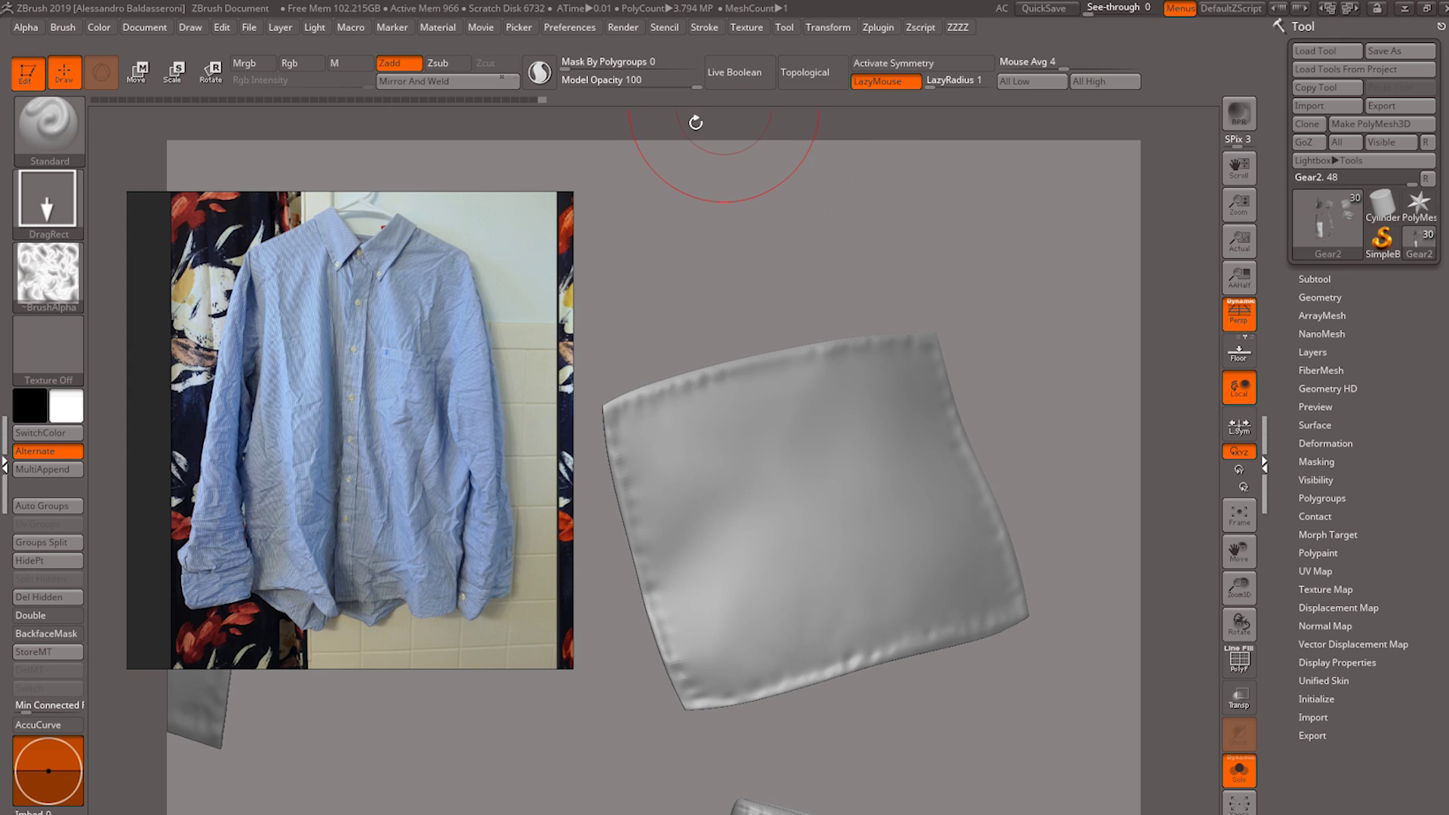
left_click(1323, 534)
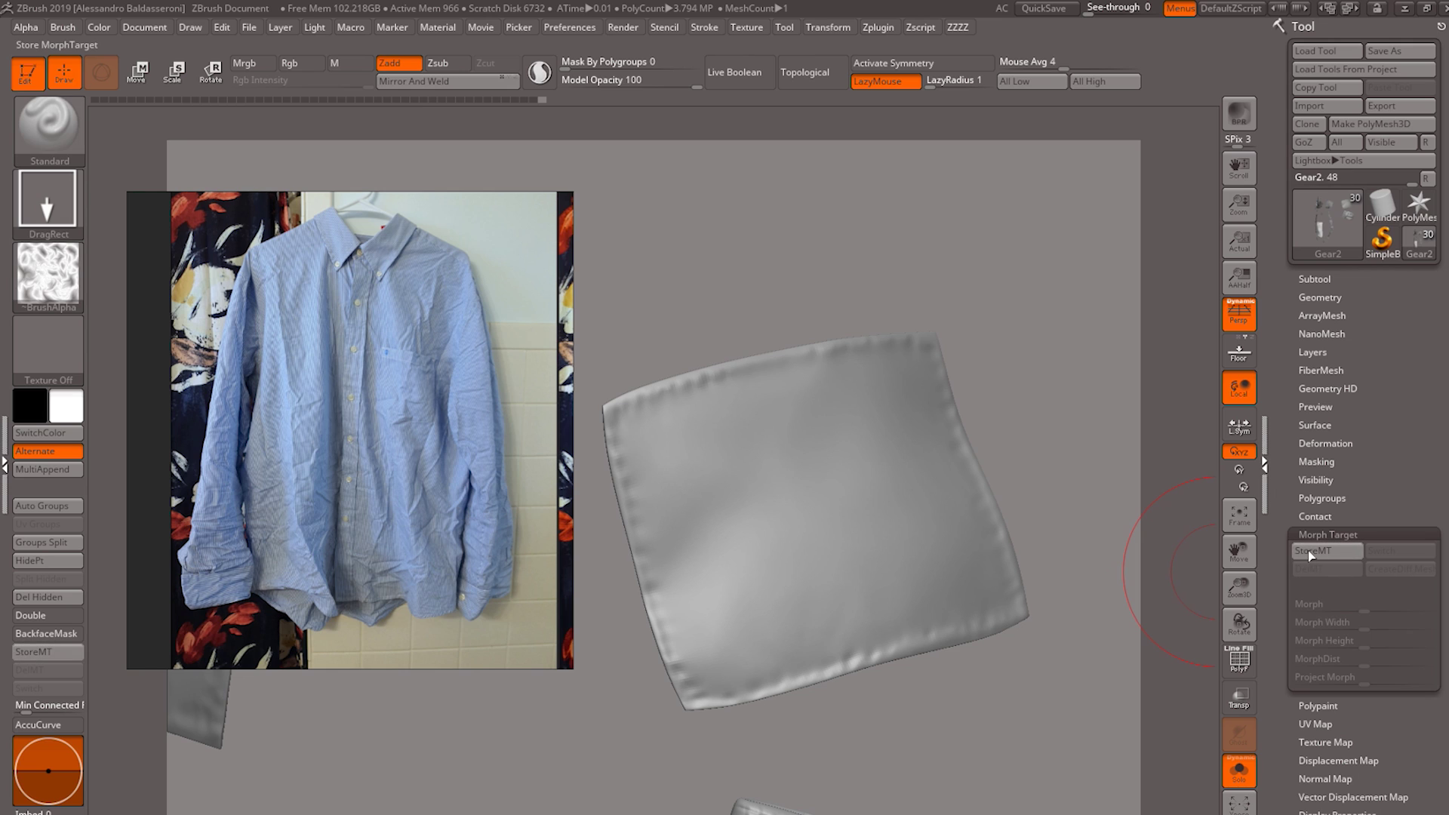
left_click(1307, 550)
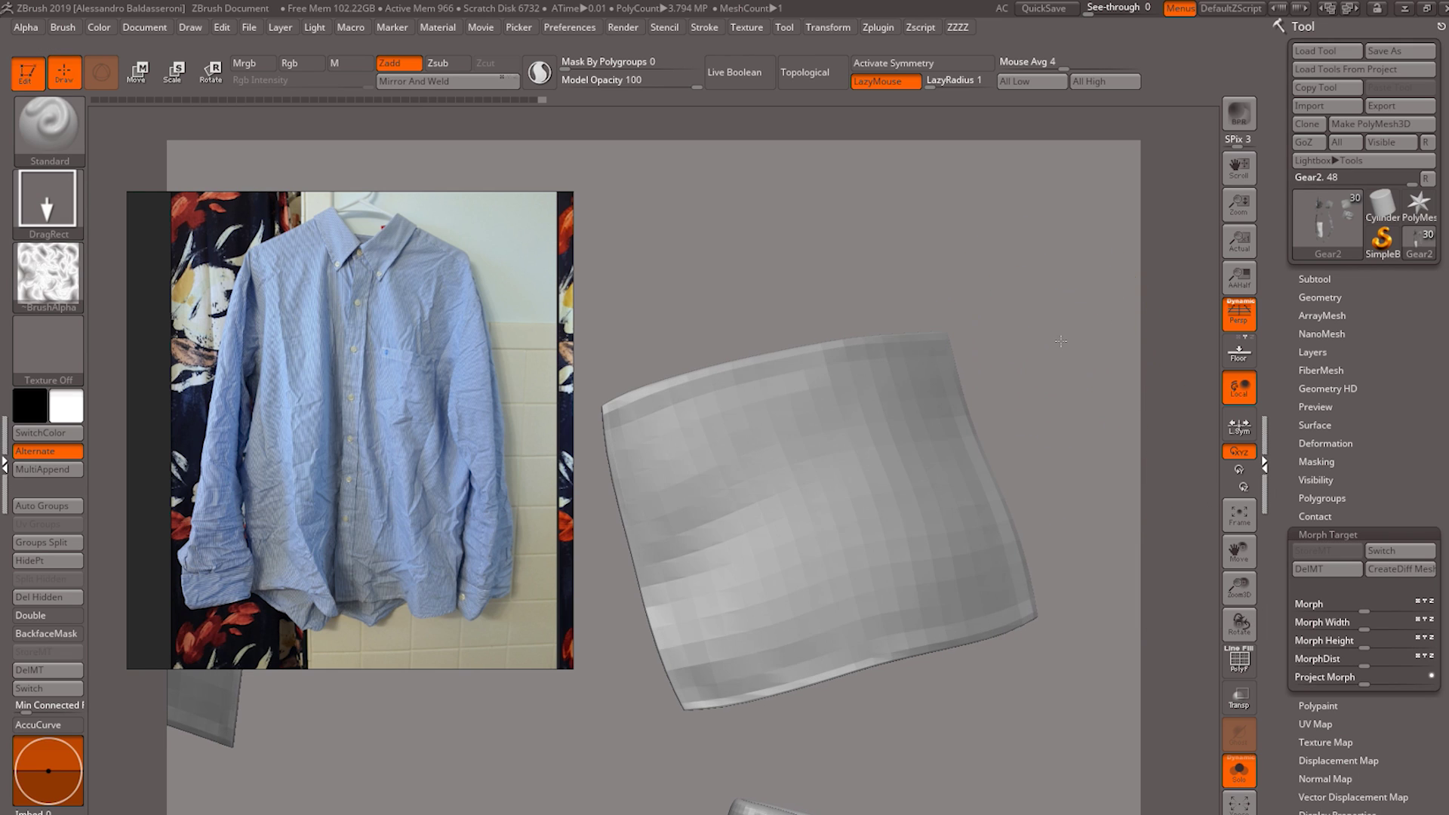
- Add a new sculpting layer to the cloth patch, in recording mode
mouse_move(1060, 341)
left_mouse_down()
mouse_move(1016, 316)
mouse_move(1049, 318)
left_mouse_up()
left_click(1311, 353)
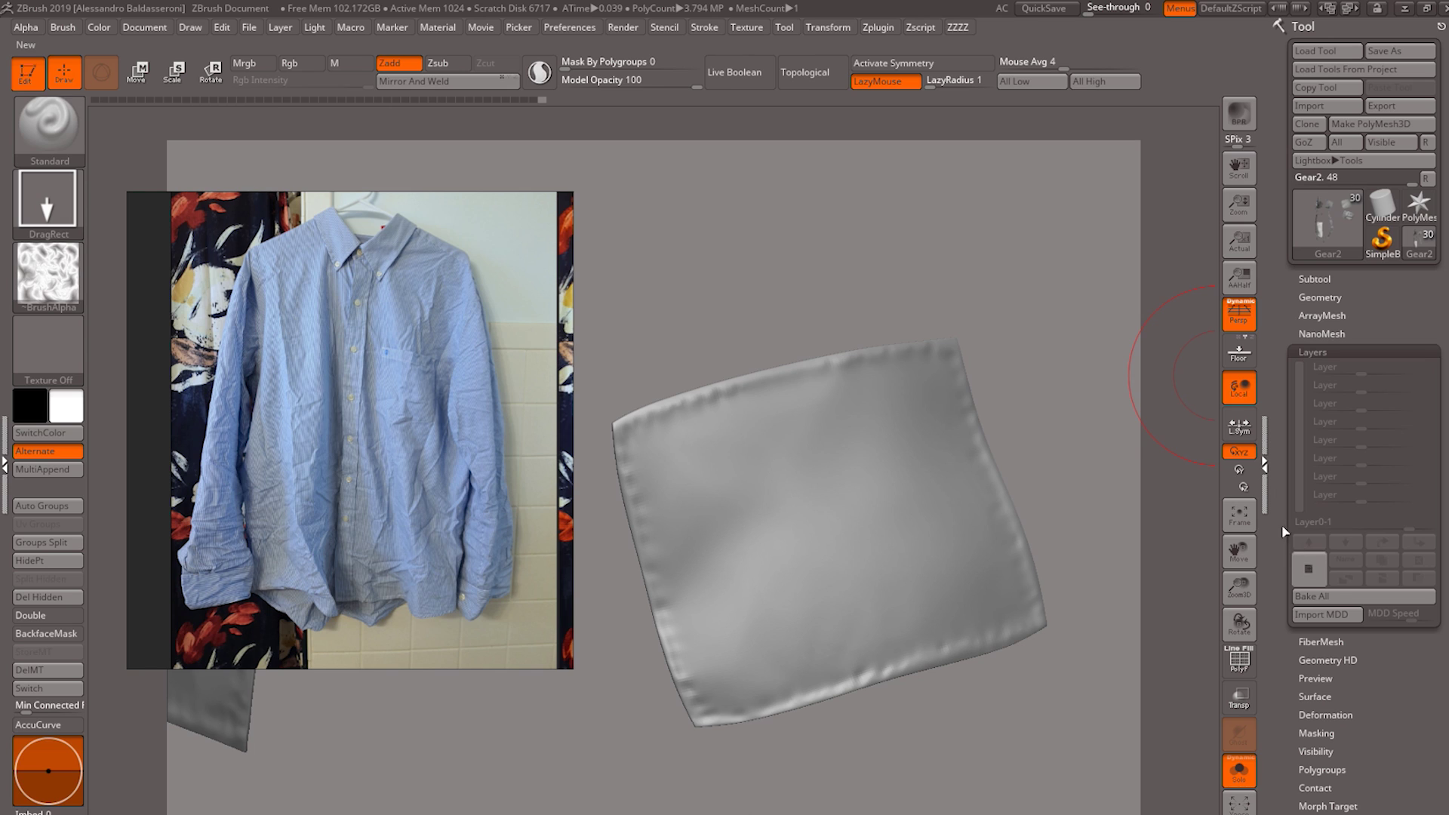
left_click(1419, 578)
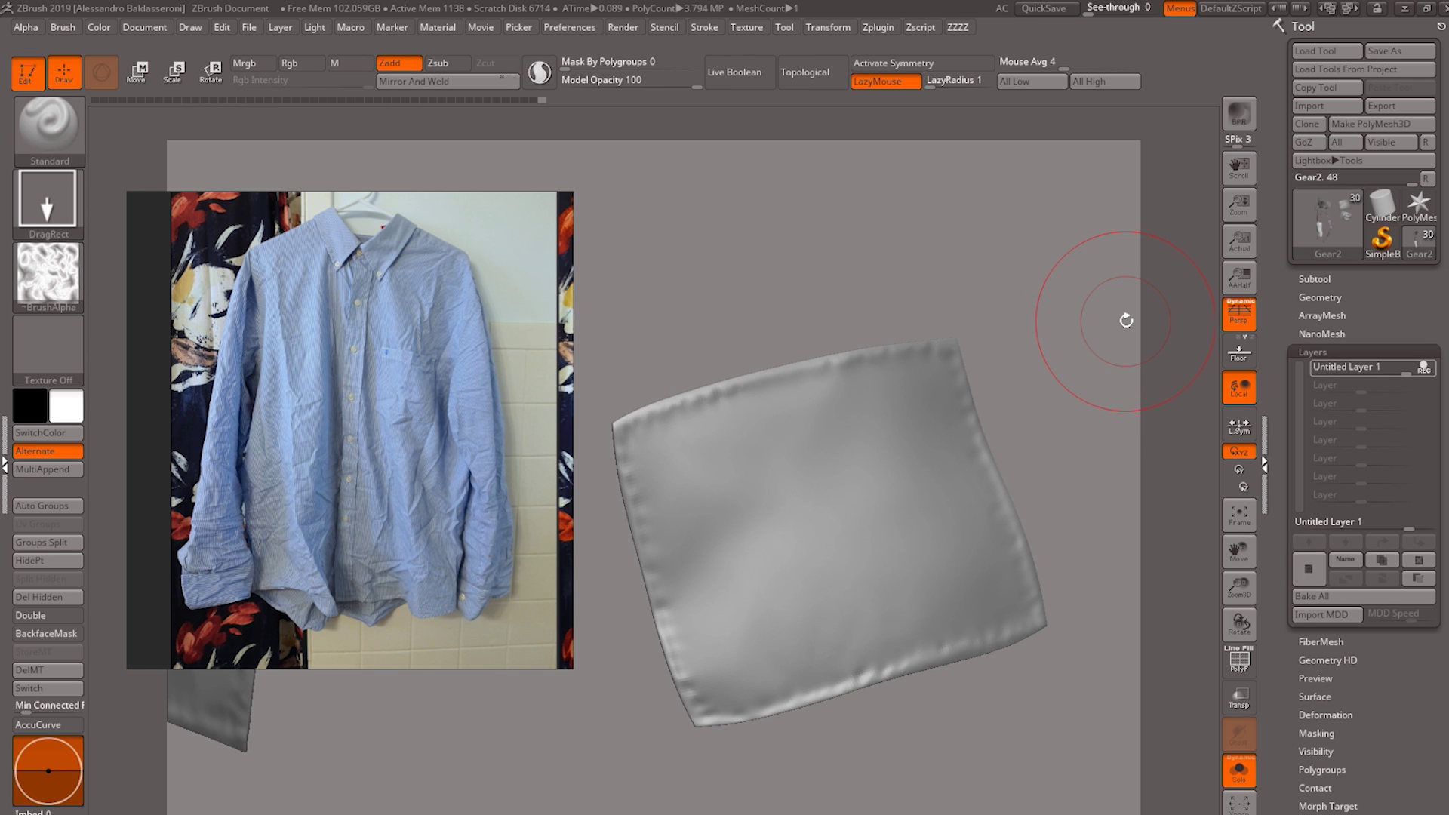
left_click_drag(702, 259, 738, 324)
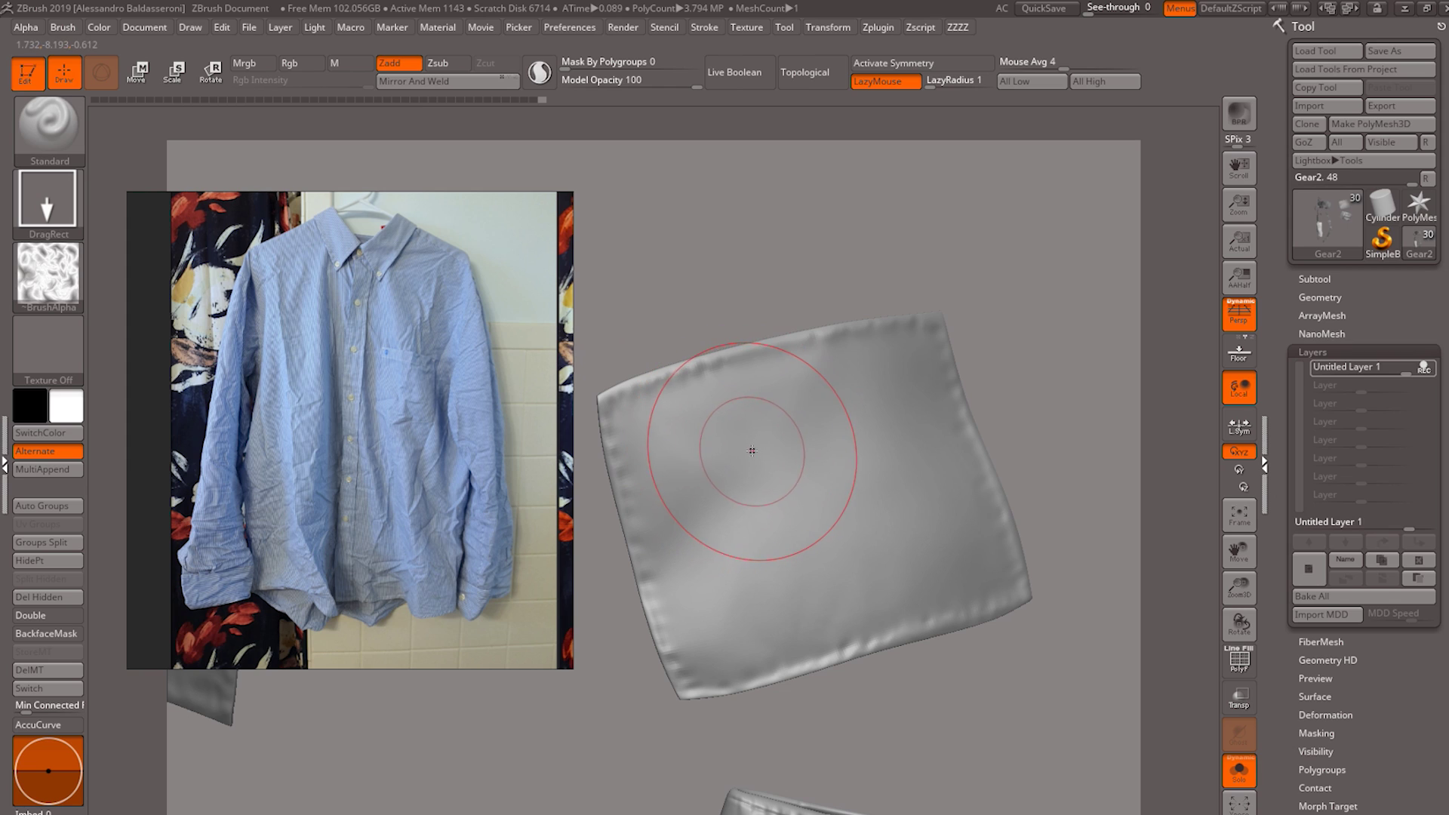
- Carve long, roughly horizontal folds across the cloth patch with a smaller DamStandard brush
key("bracketleft")
key("bracketleft")
key("b")
key("d")
key("s")
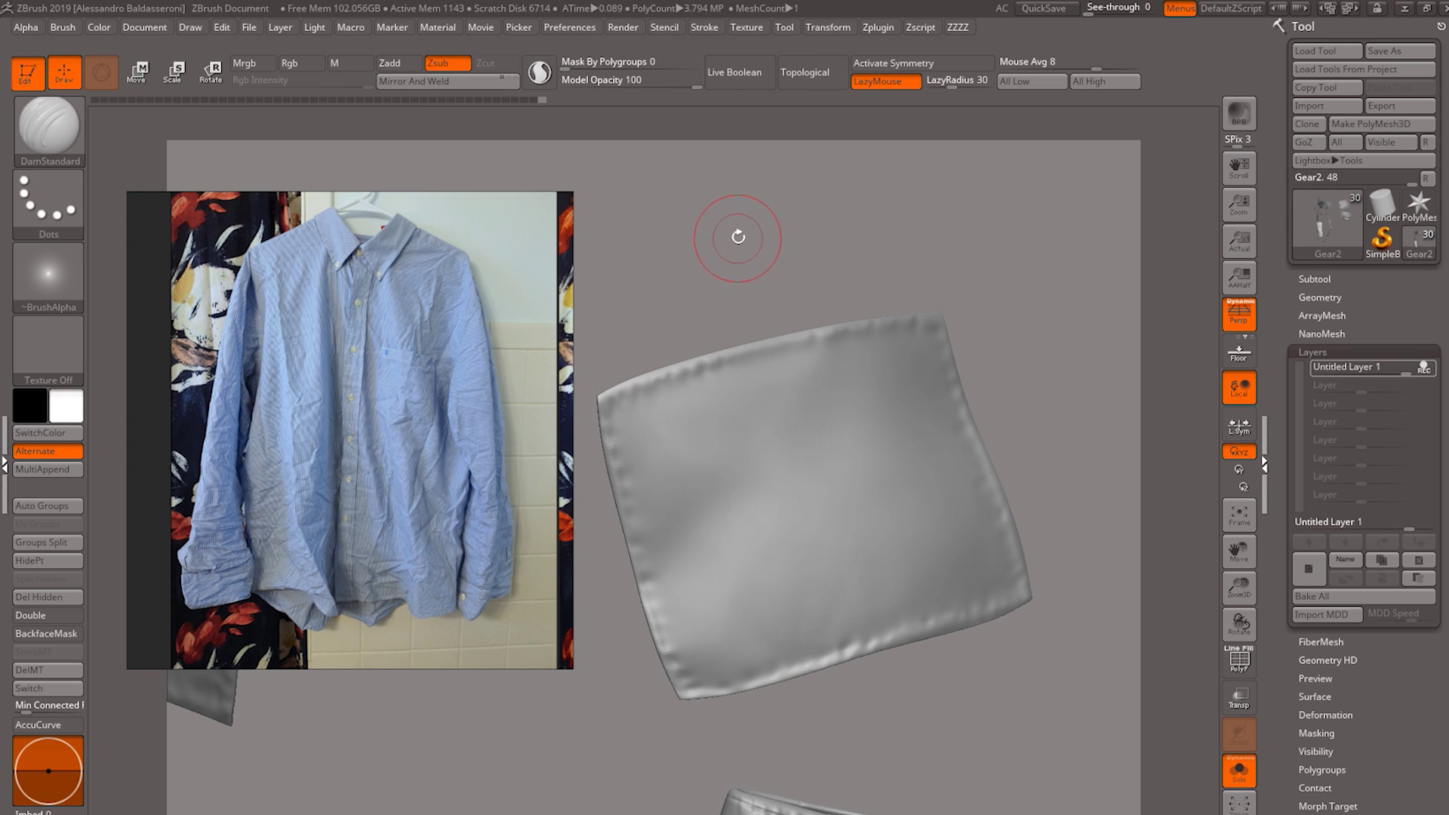
left_click_drag(712, 252, 721, 253)
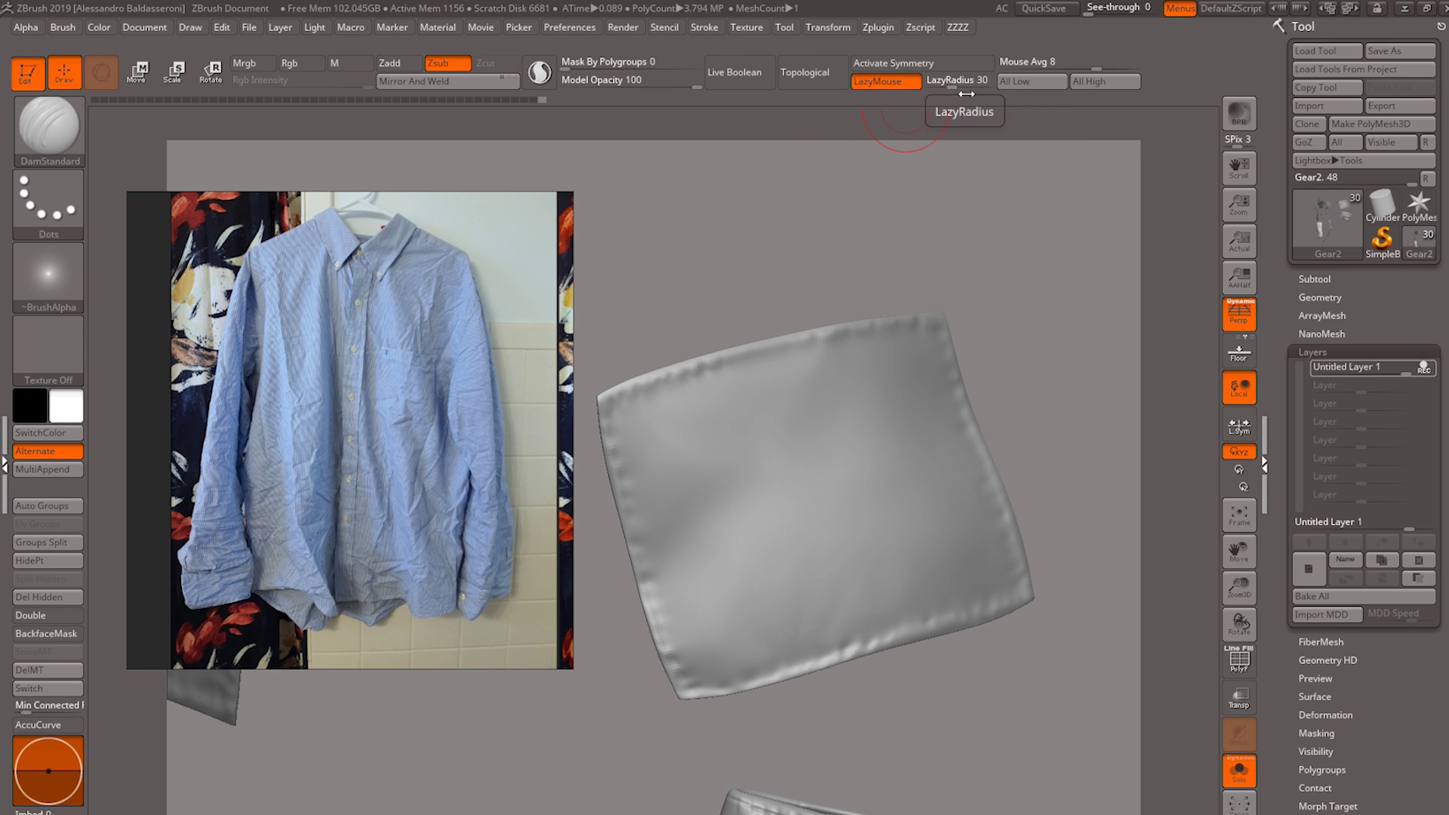
left_click_drag(767, 285, 744, 280)
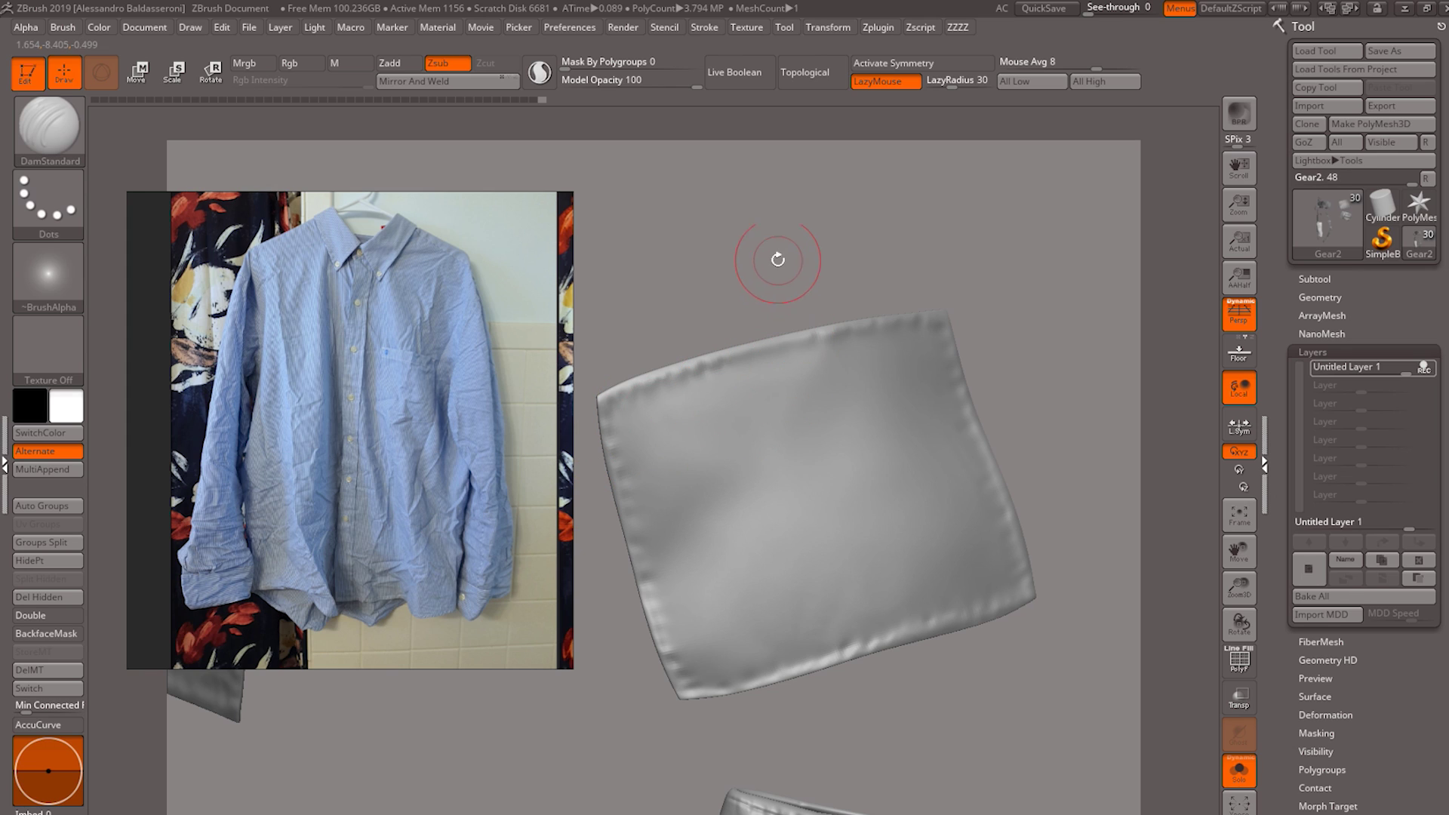
left_click_drag(777, 254, 780, 313)
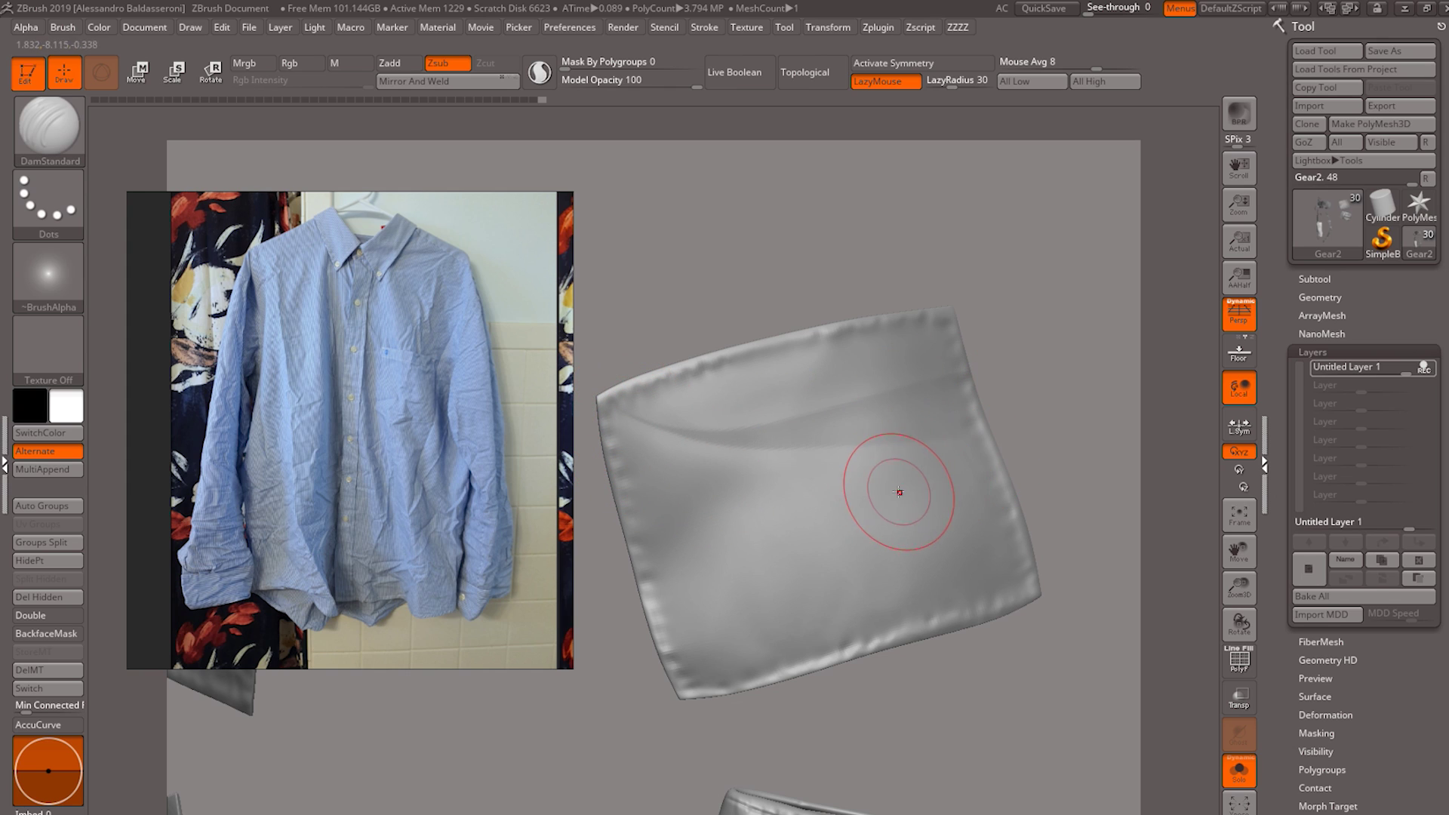
mouse_move(691, 599)
left_mouse_down()
mouse_move(998, 539)
mouse_move(708, 659)
mouse_move(1004, 608)
left_mouse_up()
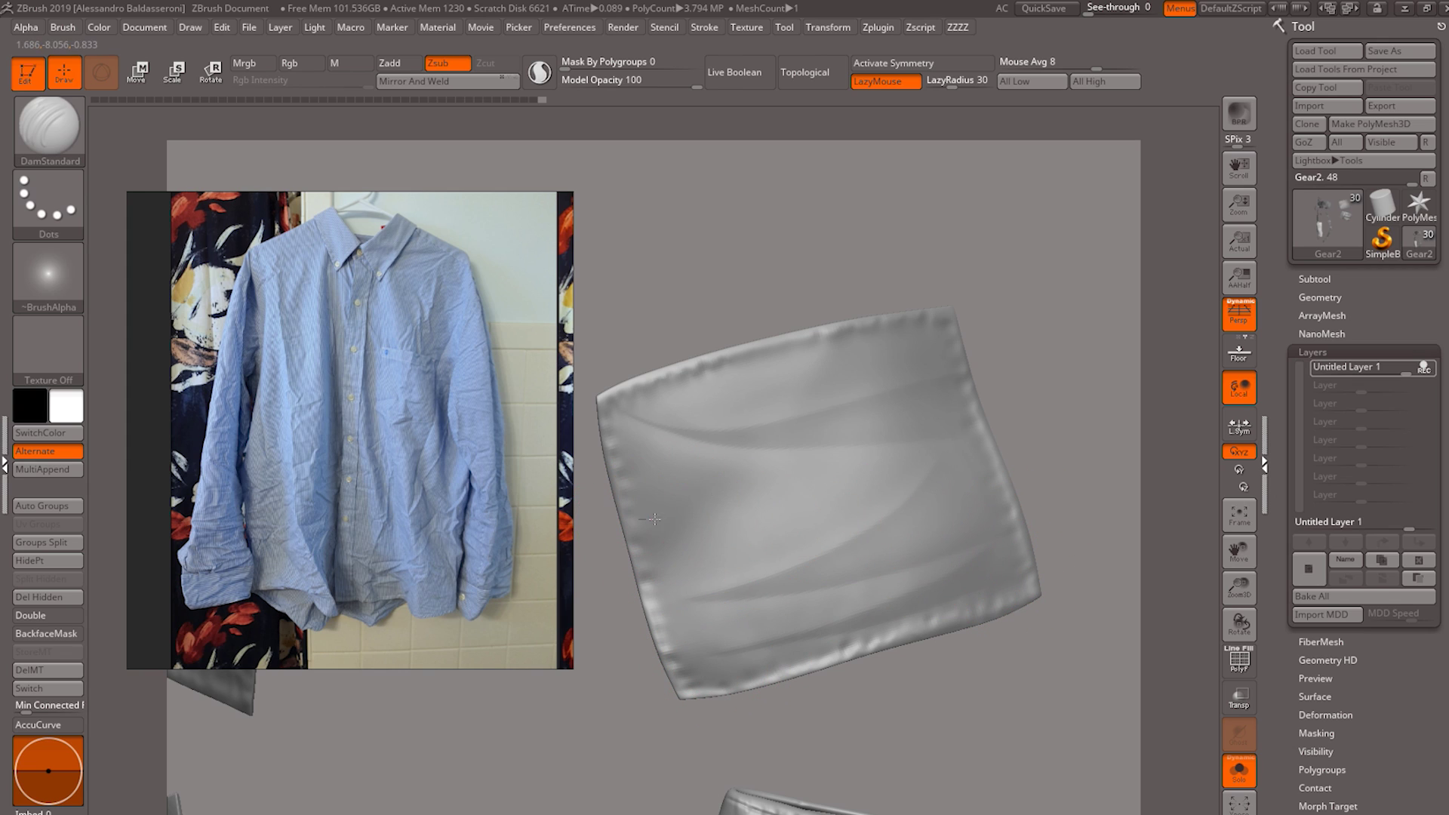
left_click_drag(892, 455, 679, 550)
mouse_move(658, 526)
left_mouse_down()
mouse_move(993, 476)
mouse_move(834, 526)
mouse_move(869, 516)
left_mouse_up()
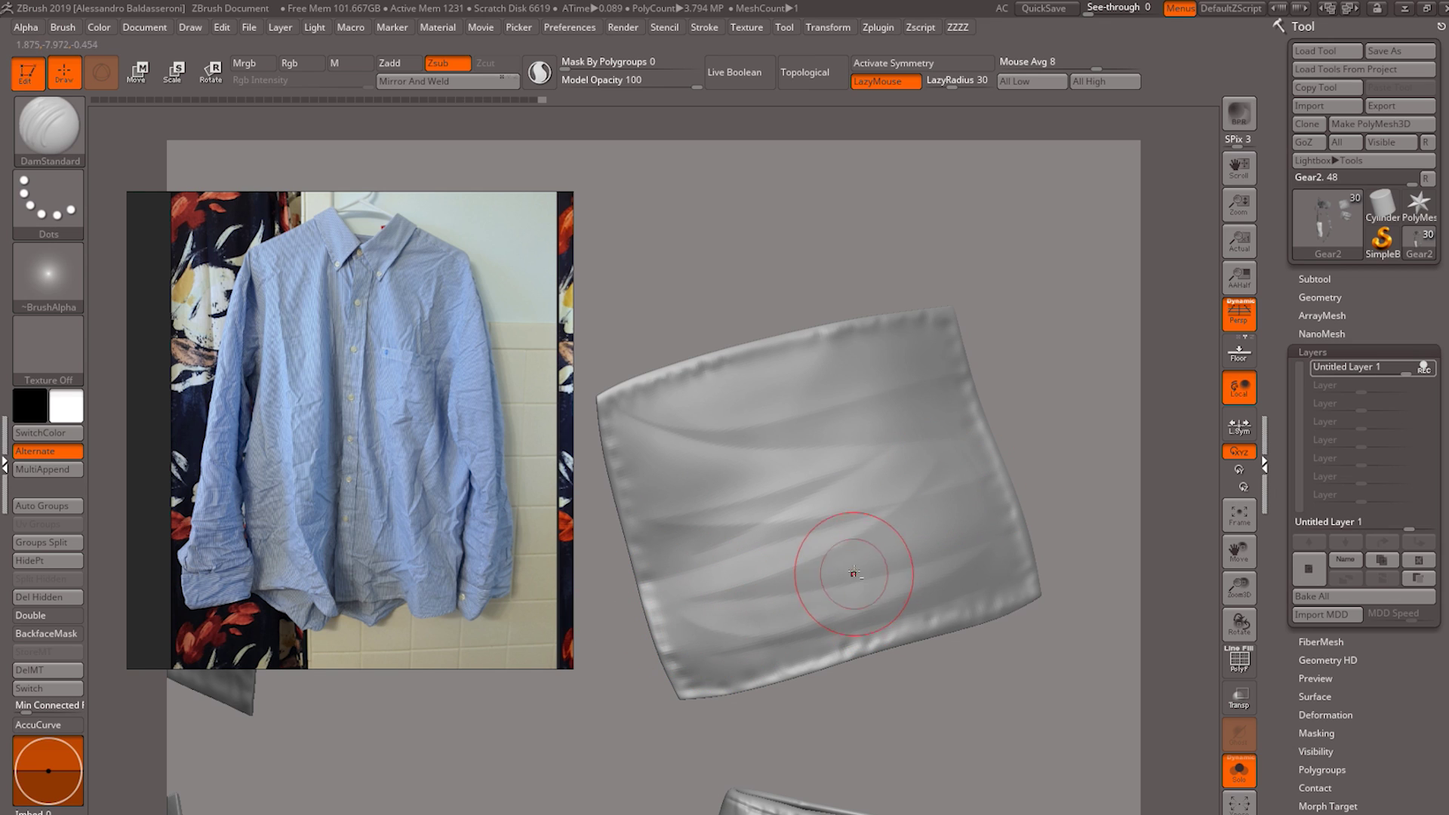
left_click_drag(730, 656, 755, 639)
- Carve steeper diagonal creases crossing the horizontal folds, mainly along the patch's left side
mouse_move(1049, 456)
left_mouse_down()
mouse_move(1077, 453)
mouse_move(1078, 391)
left_mouse_up()
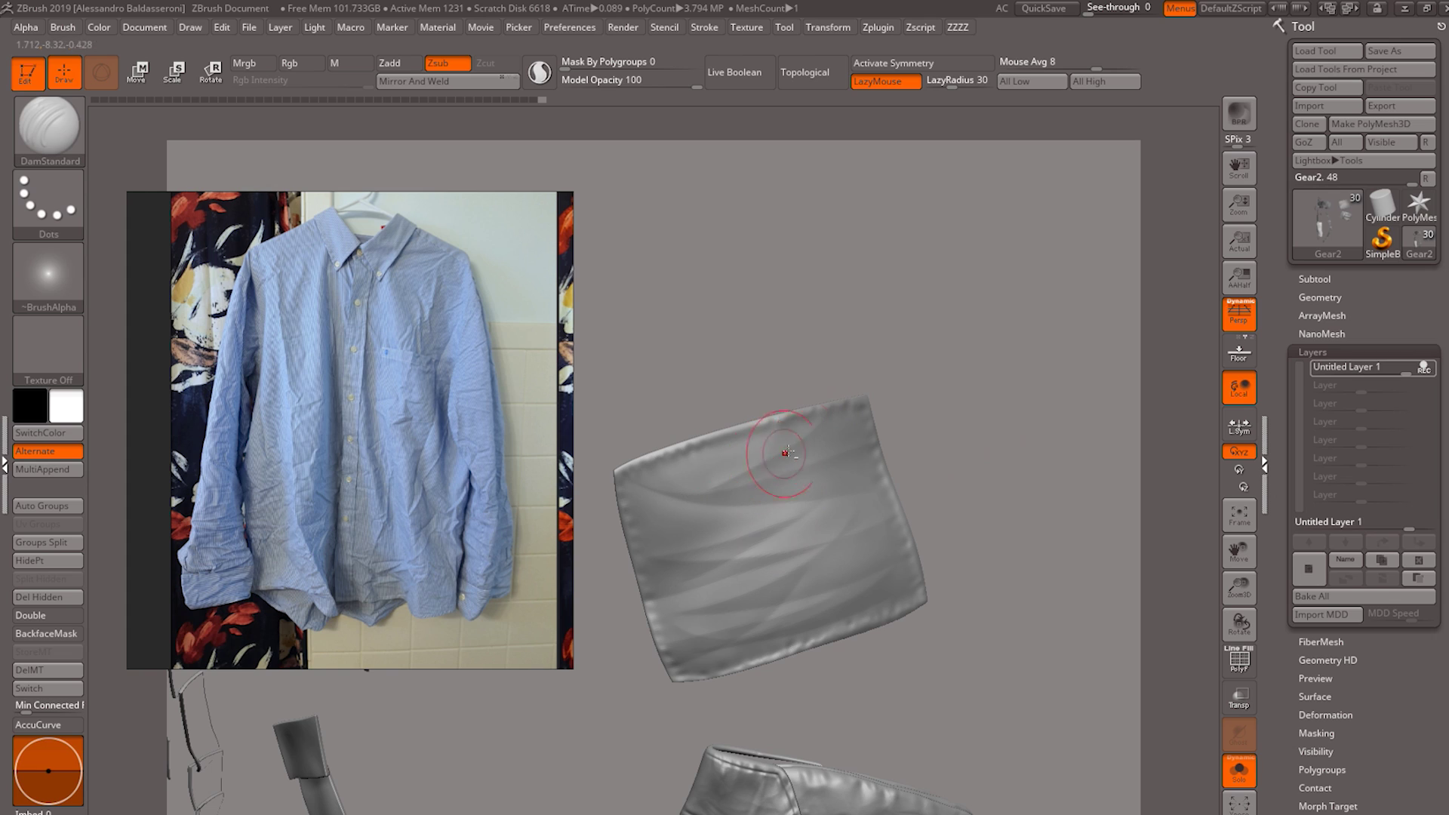
mouse_move(829, 418)
left_mouse_down()
mouse_move(722, 487)
mouse_move(794, 462)
mouse_move(709, 543)
mouse_move(849, 476)
left_mouse_up()
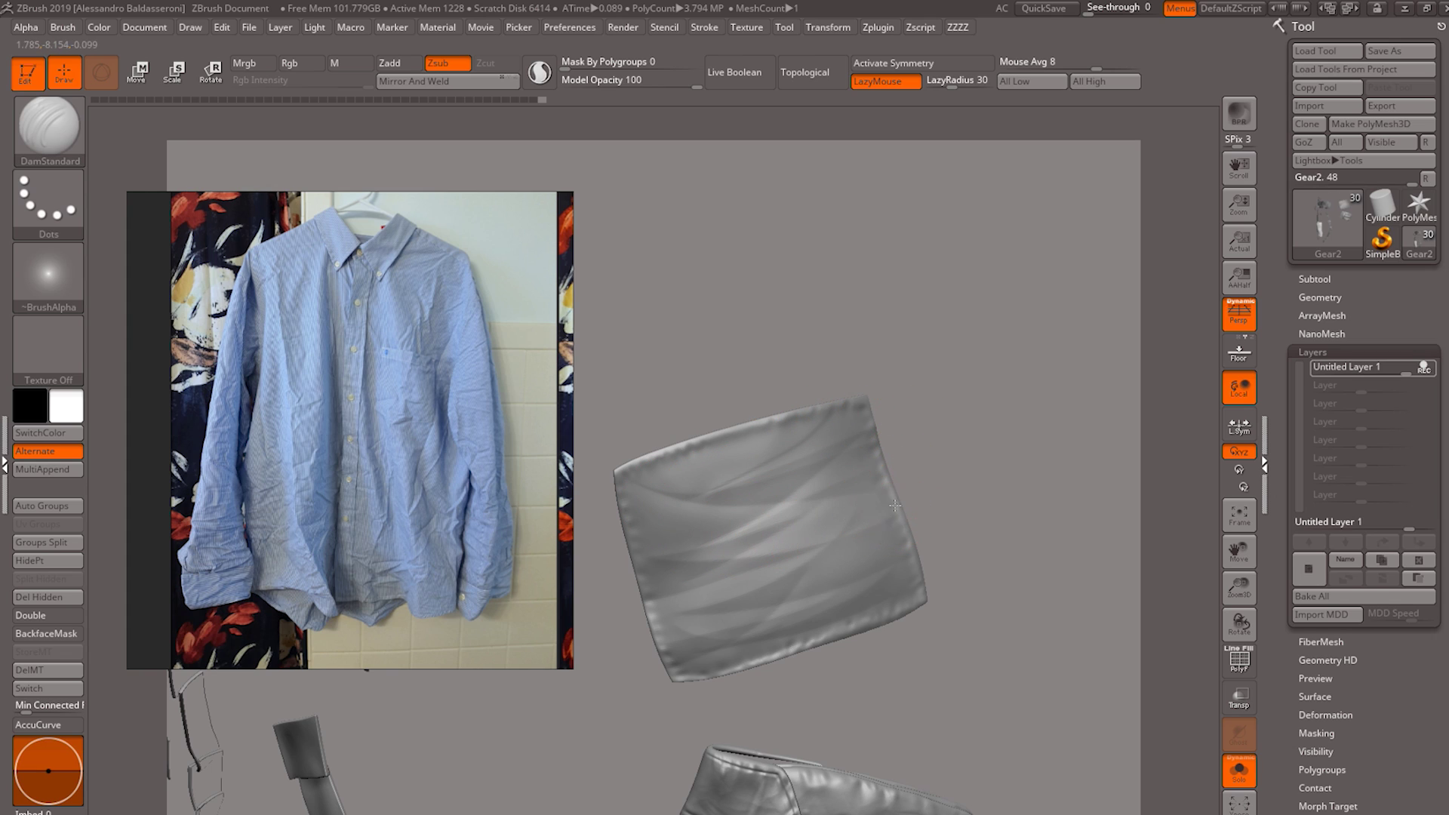
left_click_drag(758, 435, 690, 577)
left_click_drag(681, 569, 669, 641)
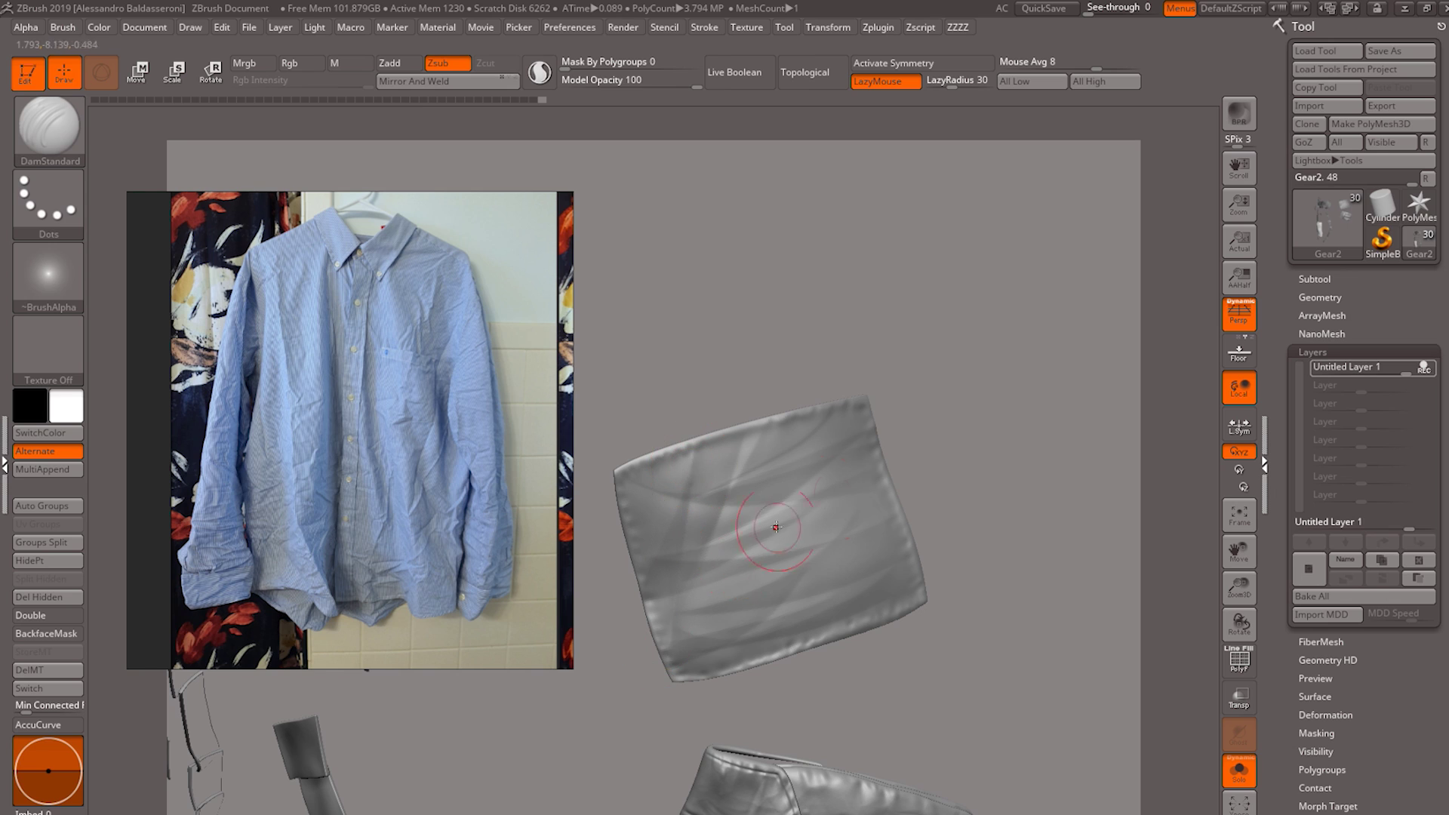
mouse_move(931, 459)
left_mouse_down()
mouse_move(902, 540)
mouse_move(970, 501)
mouse_move(1019, 508)
left_mouse_up()
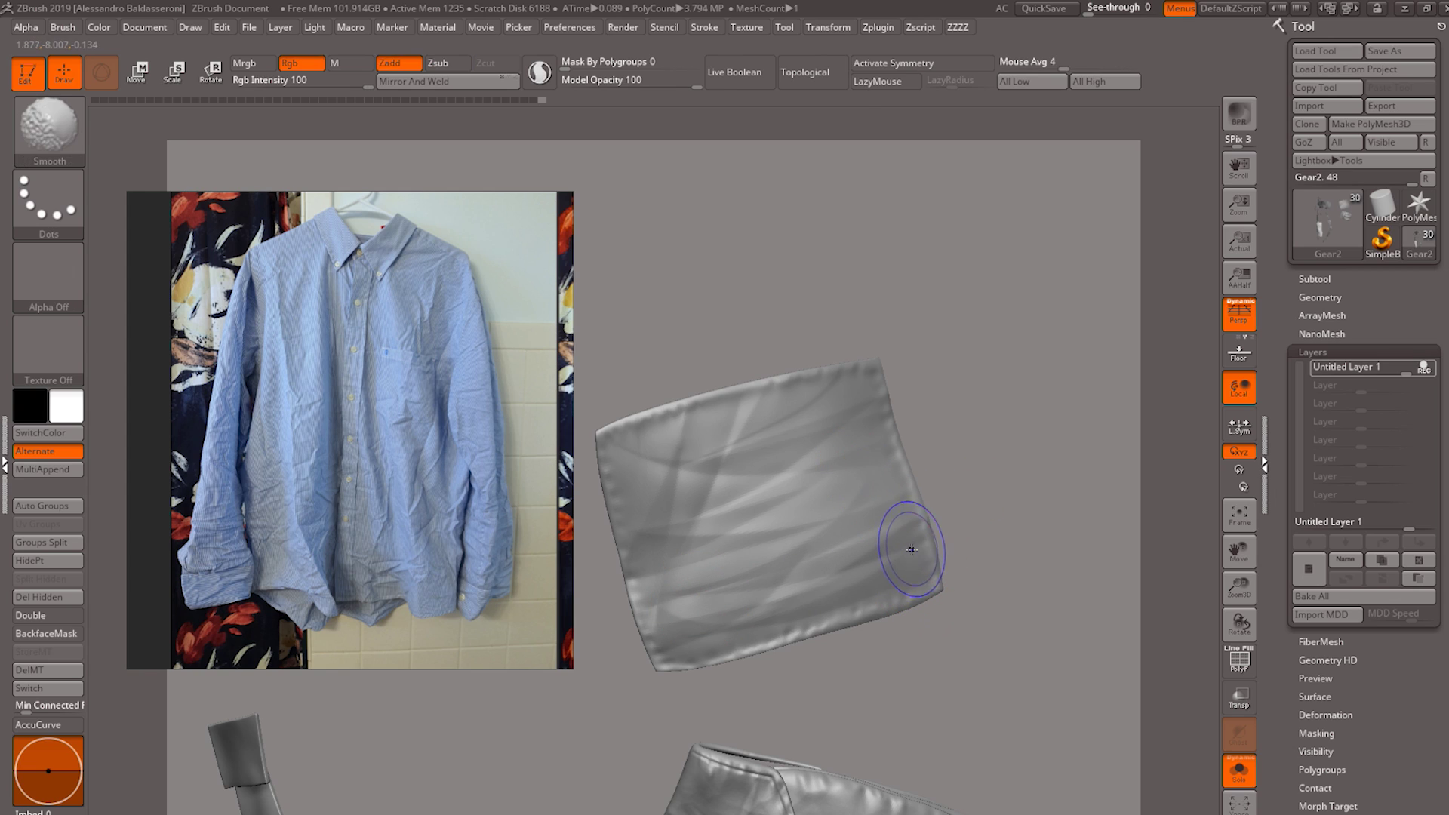
left_click_drag(972, 561, 1023, 560)
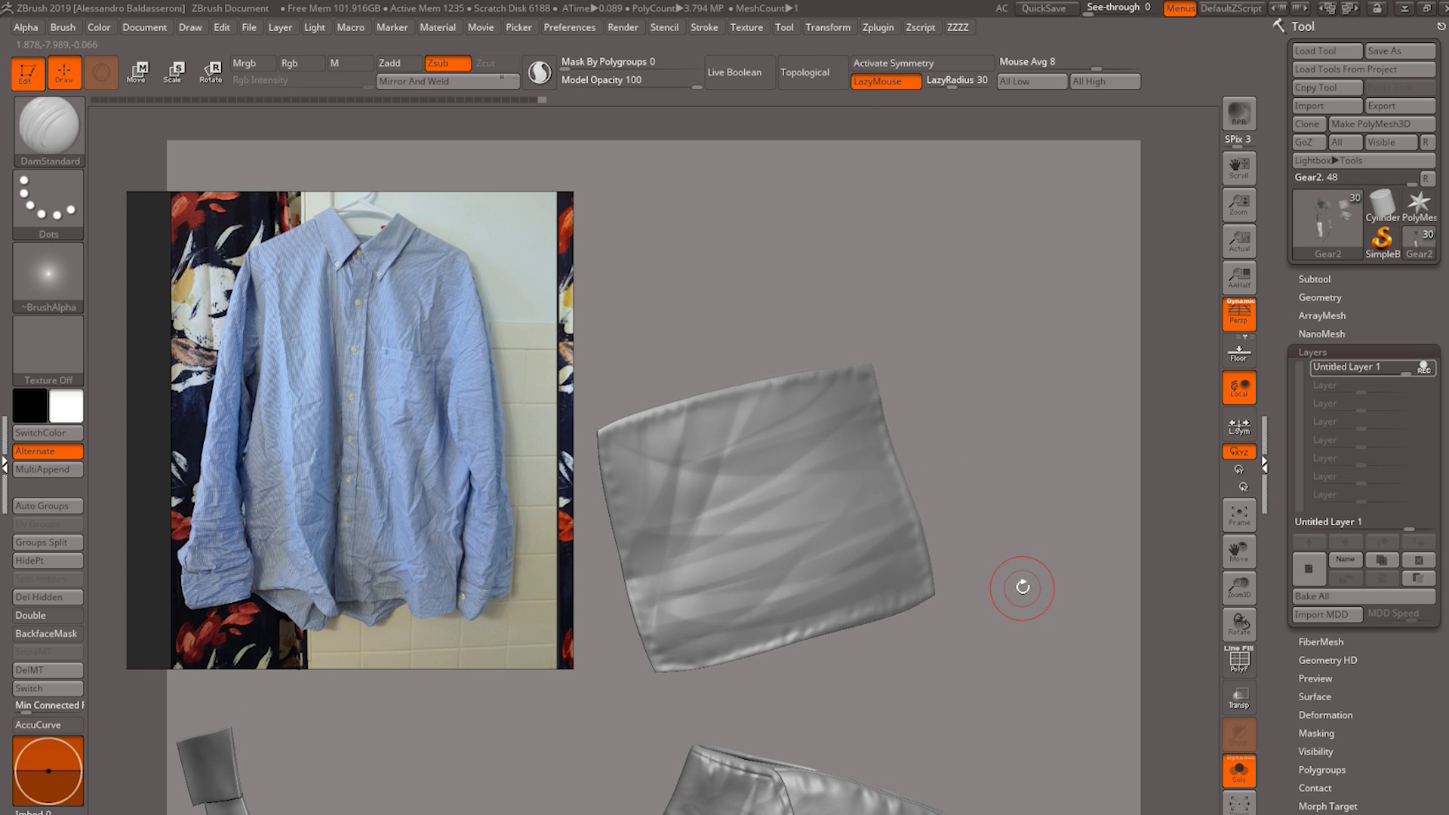
- Fade parts of the carved creases back towards the stored morph target with the Morph brush
key("space")
left_click(1076, 704)
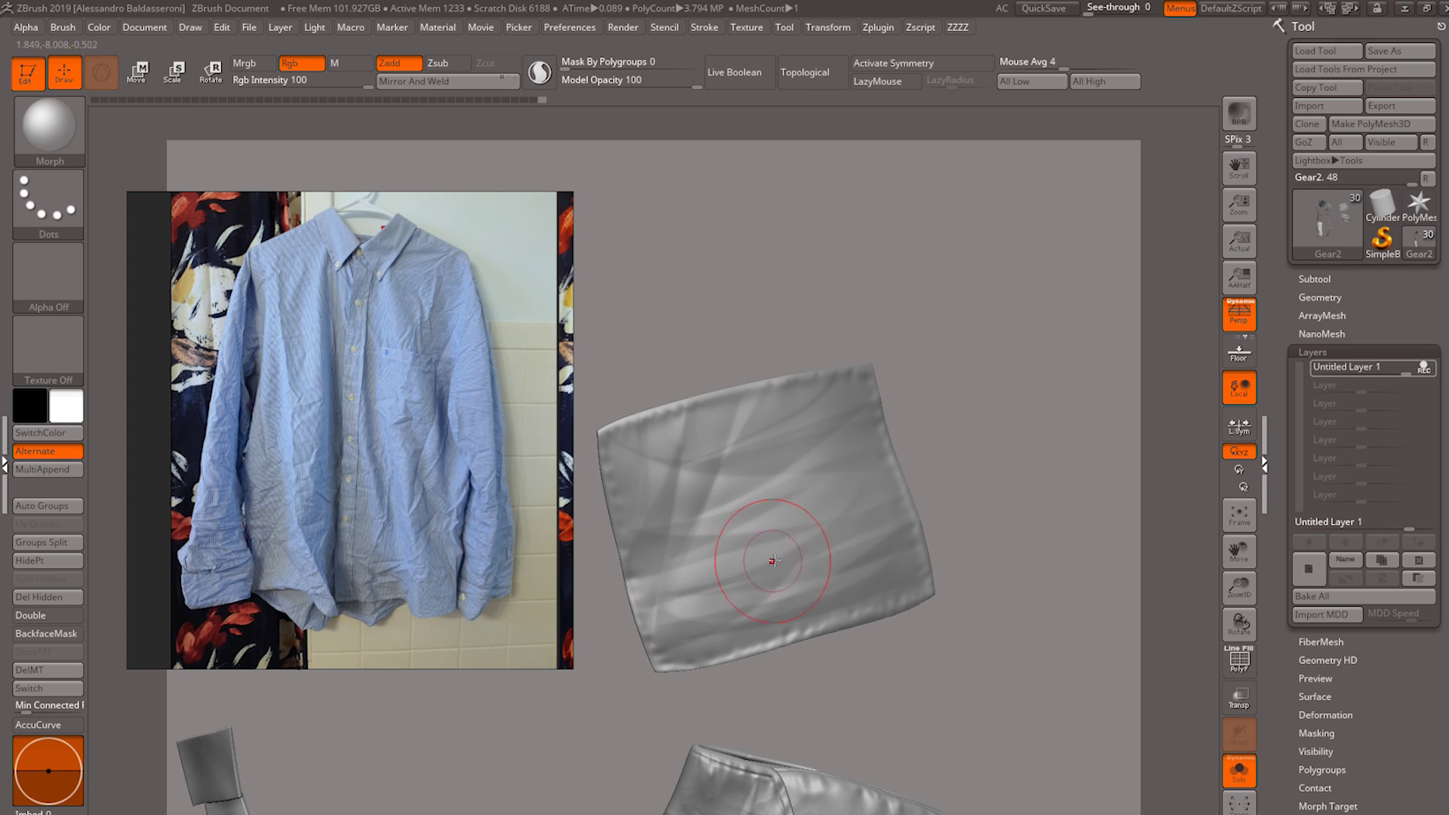
left_click_drag(715, 516, 695, 439)
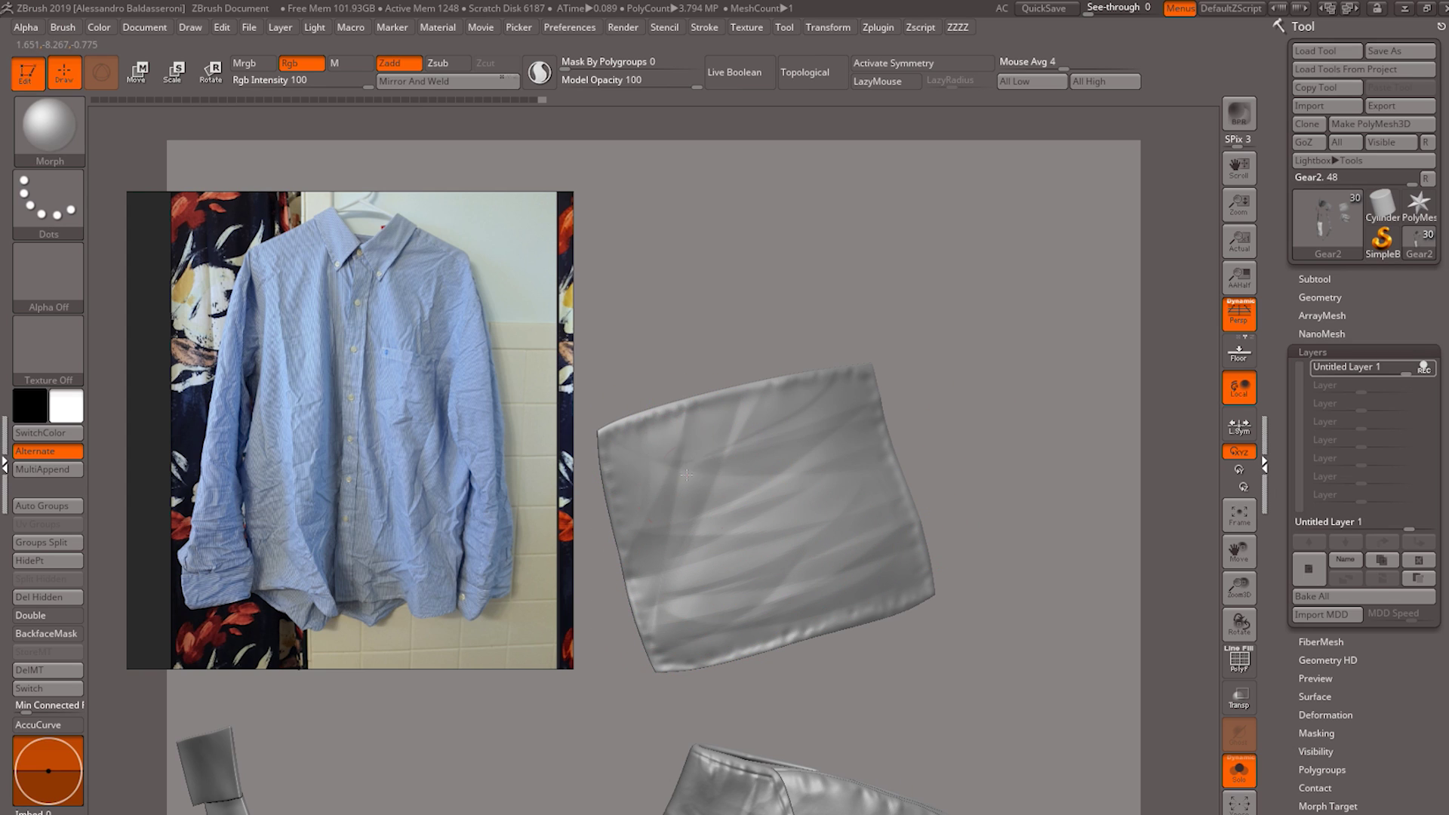
mouse_move(796, 409)
left_mouse_down()
mouse_move(795, 475)
mouse_move(880, 500)
left_mouse_up()
left_click_drag(778, 530, 879, 529)
- Carve further creases with the DamStandard brush towards the lower-left corner and lower edge of the patch
key("b")
key("d")
key("s")
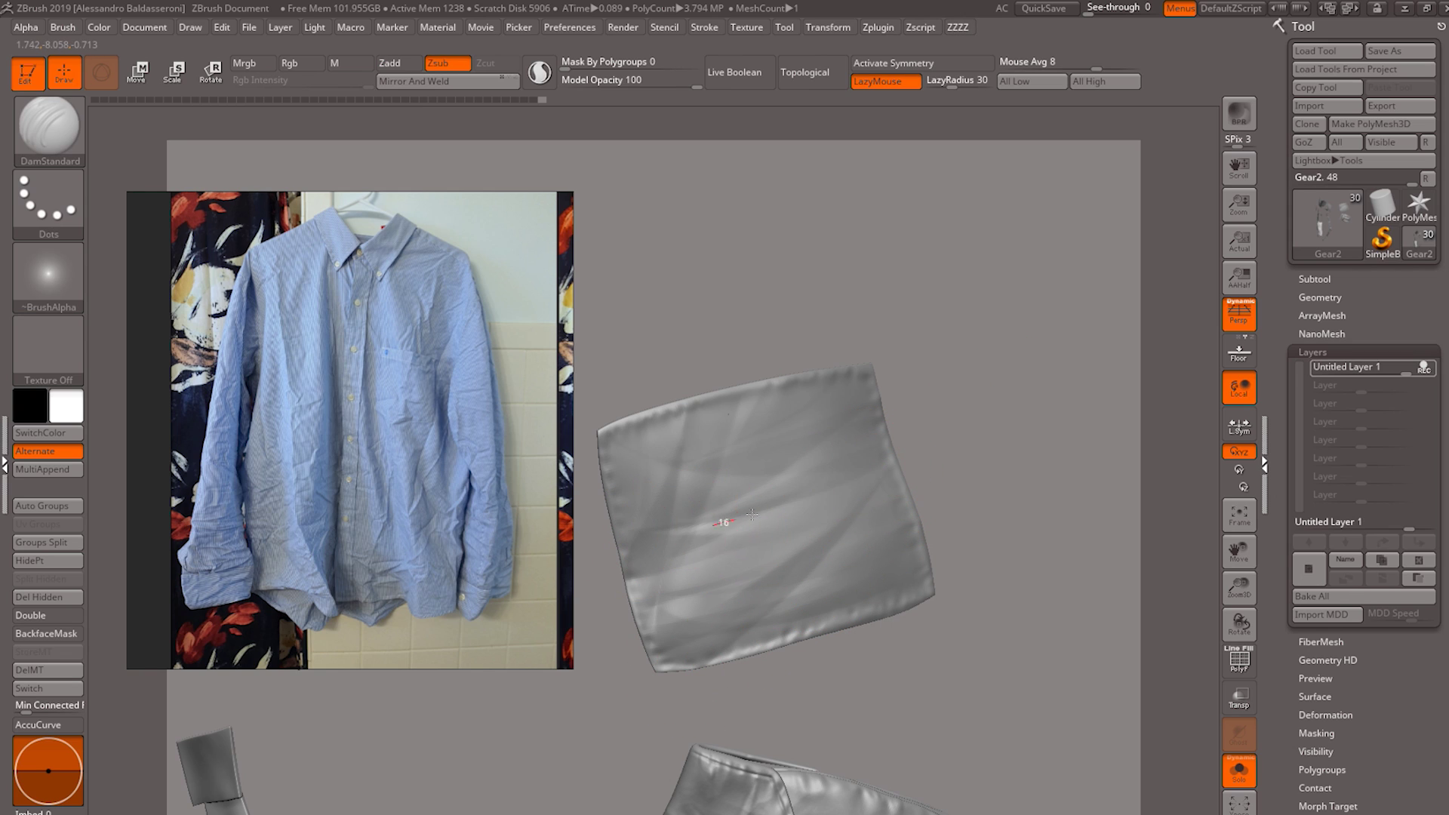
mouse_move(985, 474)
left_mouse_down()
mouse_move(1012, 478)
mouse_move(1012, 496)
mouse_move(995, 477)
left_mouse_up()
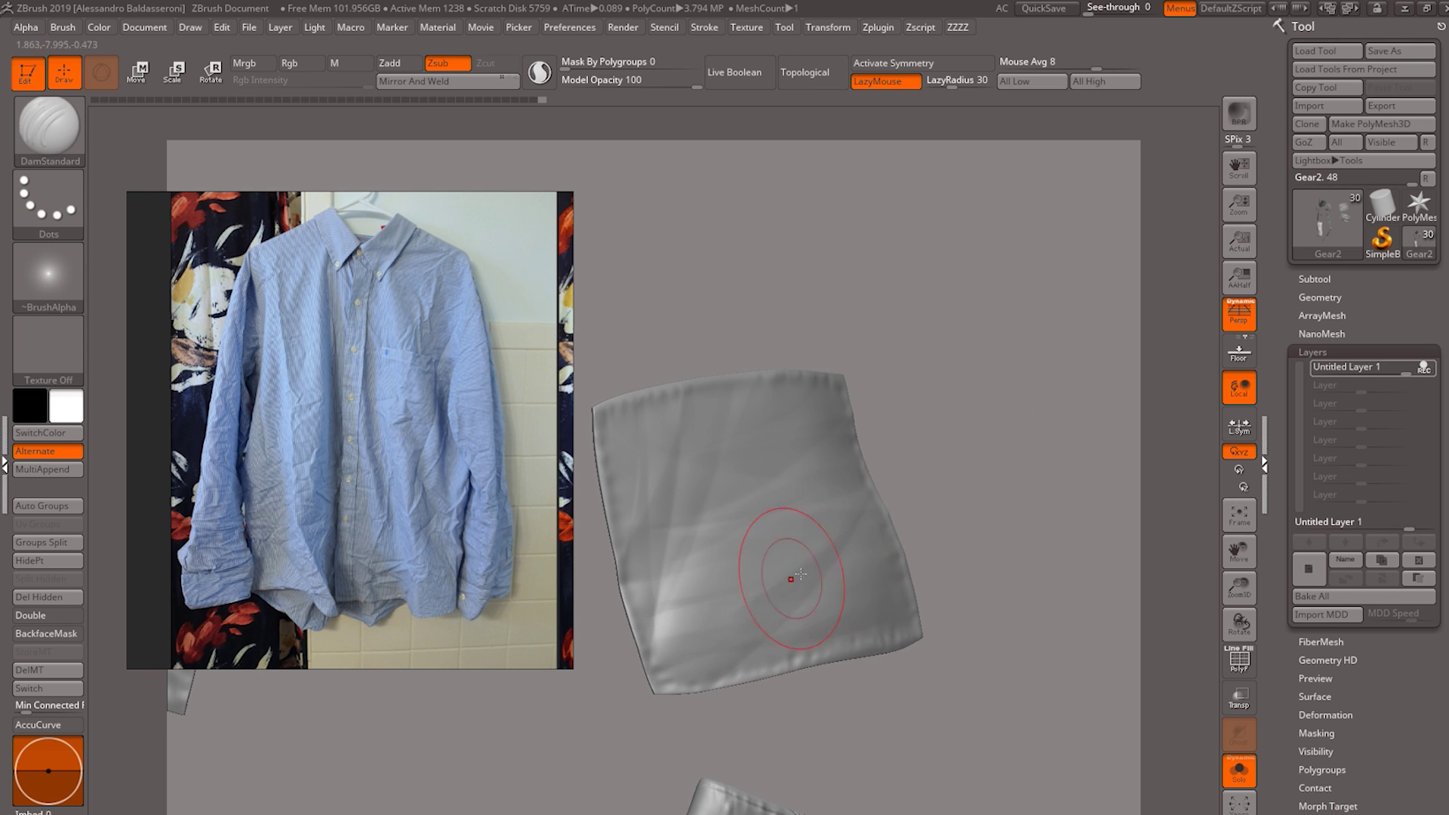
mouse_move(984, 521)
left_mouse_down()
mouse_move(1033, 505)
mouse_move(1016, 508)
left_mouse_up()
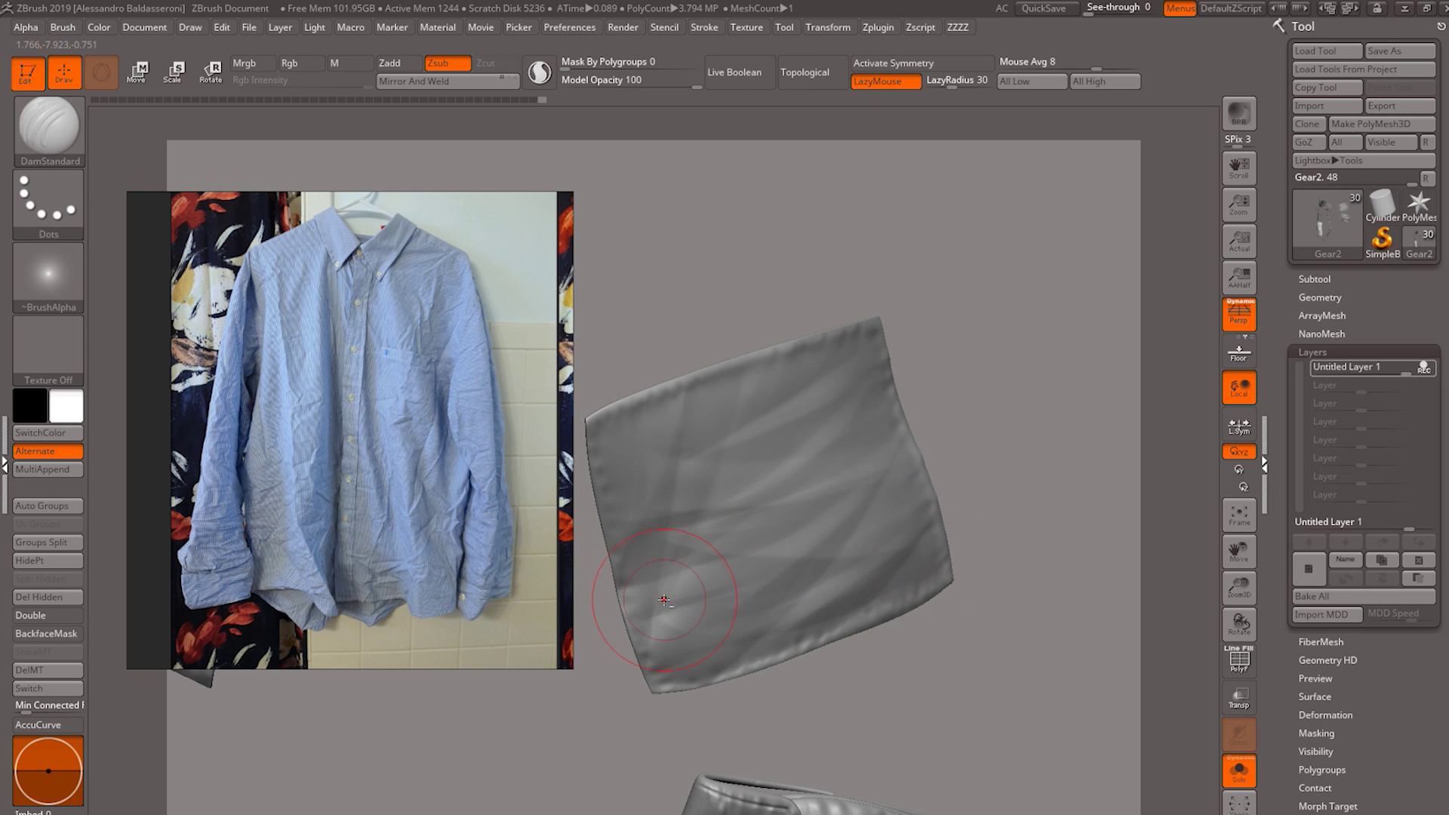
left_click_drag(1000, 502, 995, 465)
- Stop recording on the first sculpting layer and add a second layer in recording mode
mouse_move(1425, 371)
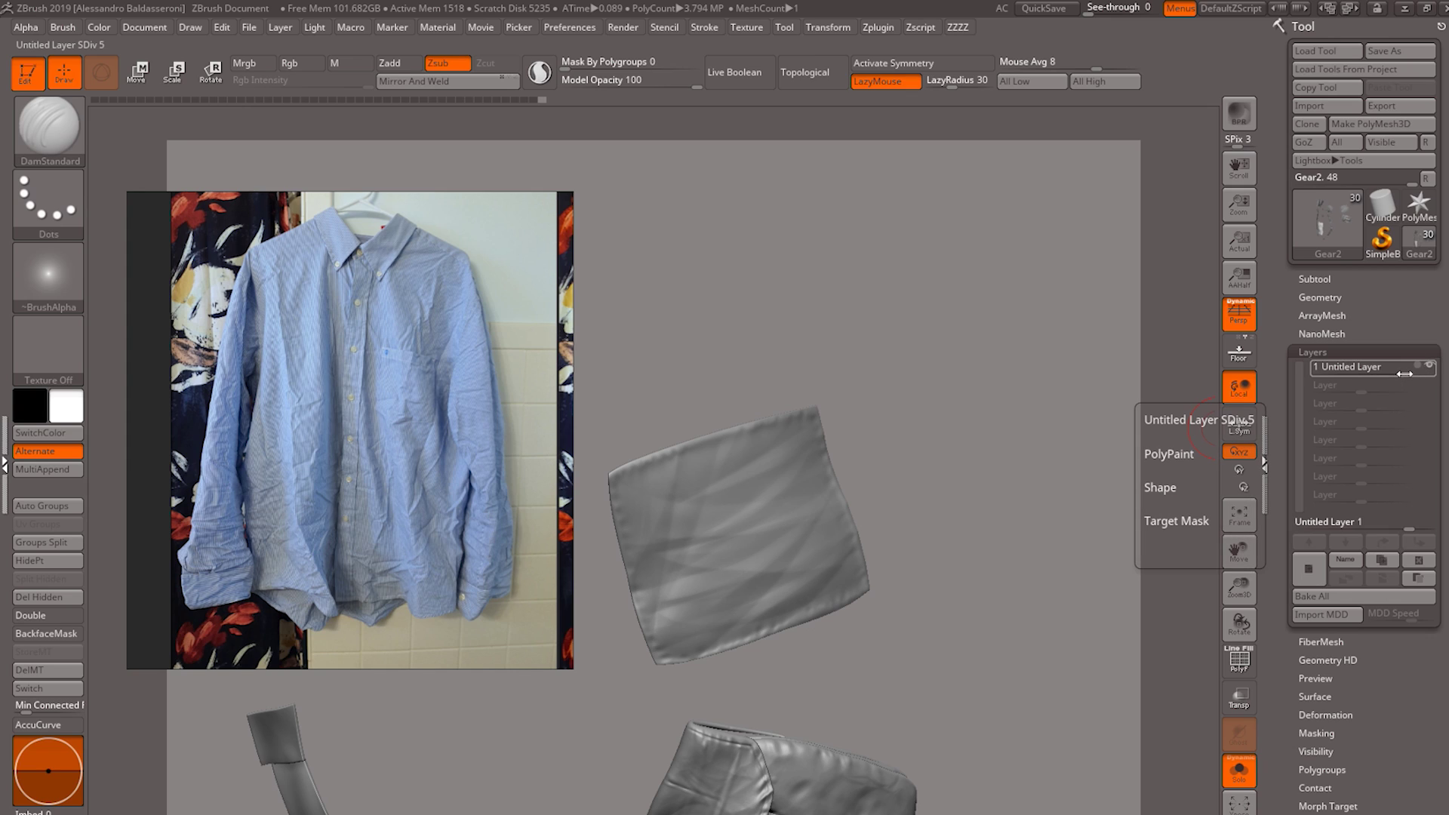
mouse_move(1424, 371)
left_mouse_down()
mouse_move(1388, 371)
mouse_move(1429, 370)
left_mouse_up()
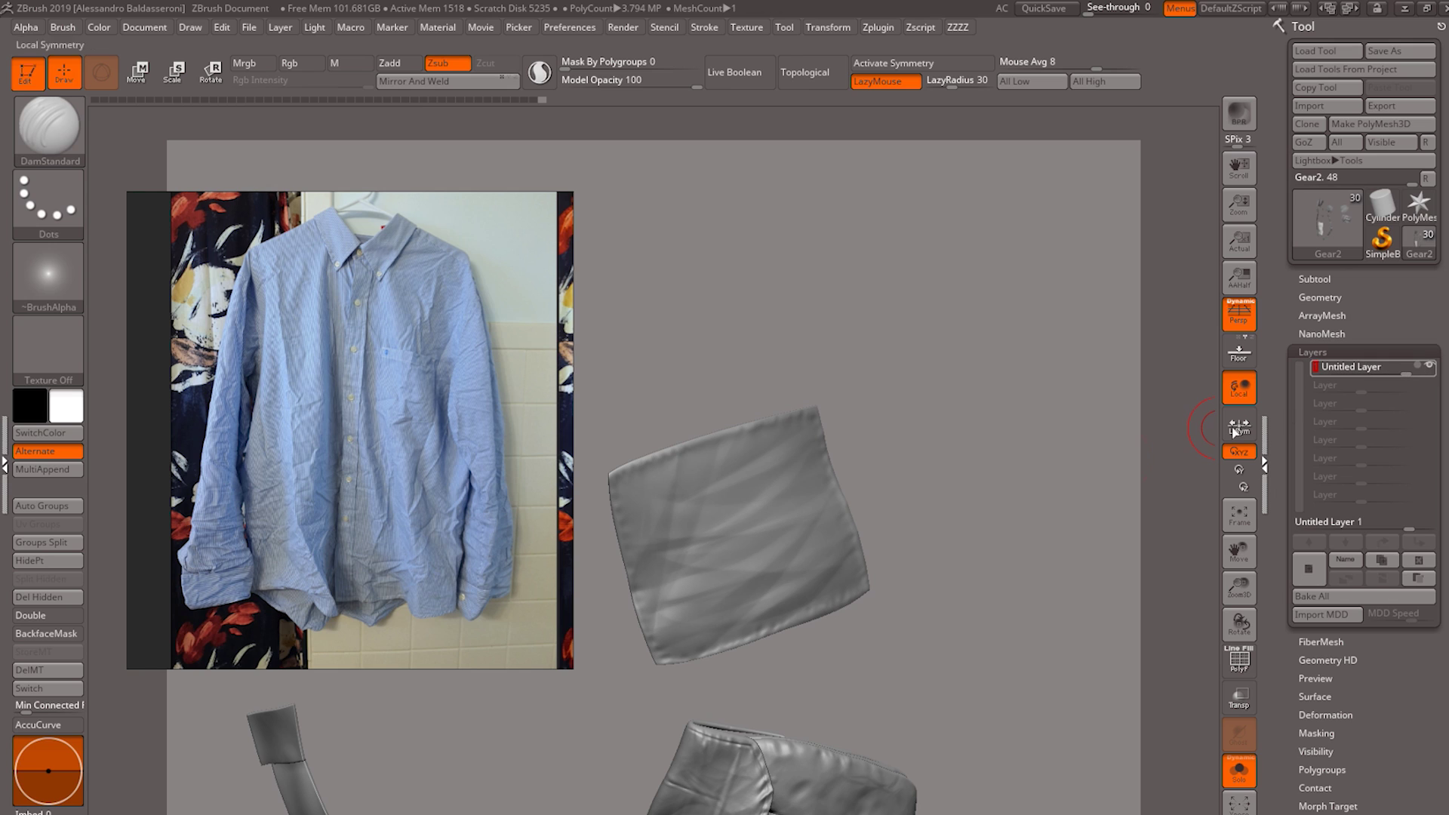
mouse_move(1010, 462)
left_mouse_down("alt")
mouse_move(1061, 463)
mouse_move(1035, 453)
left_mouse_up("alt")
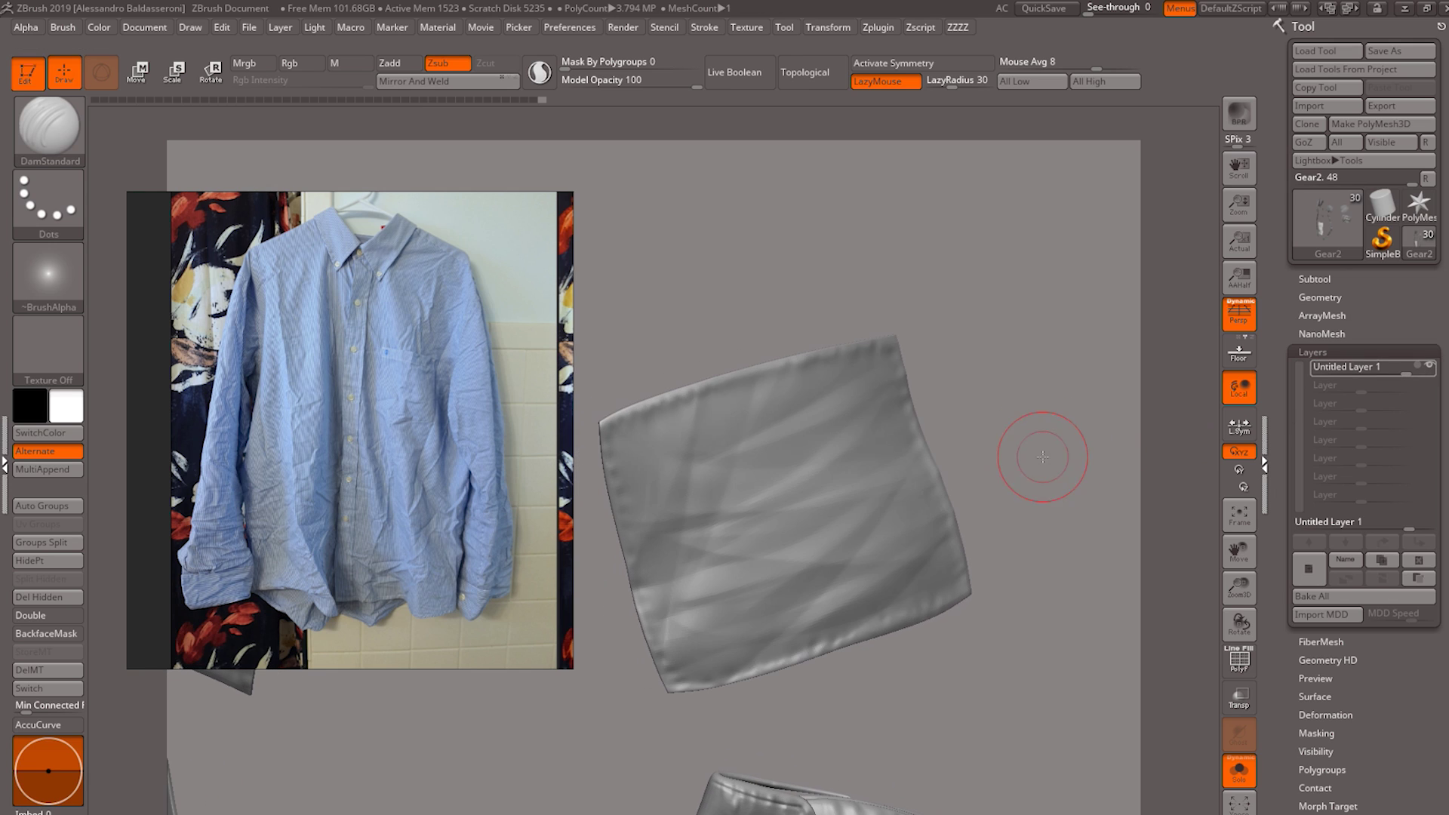
left_click(1308, 572)
key("space")
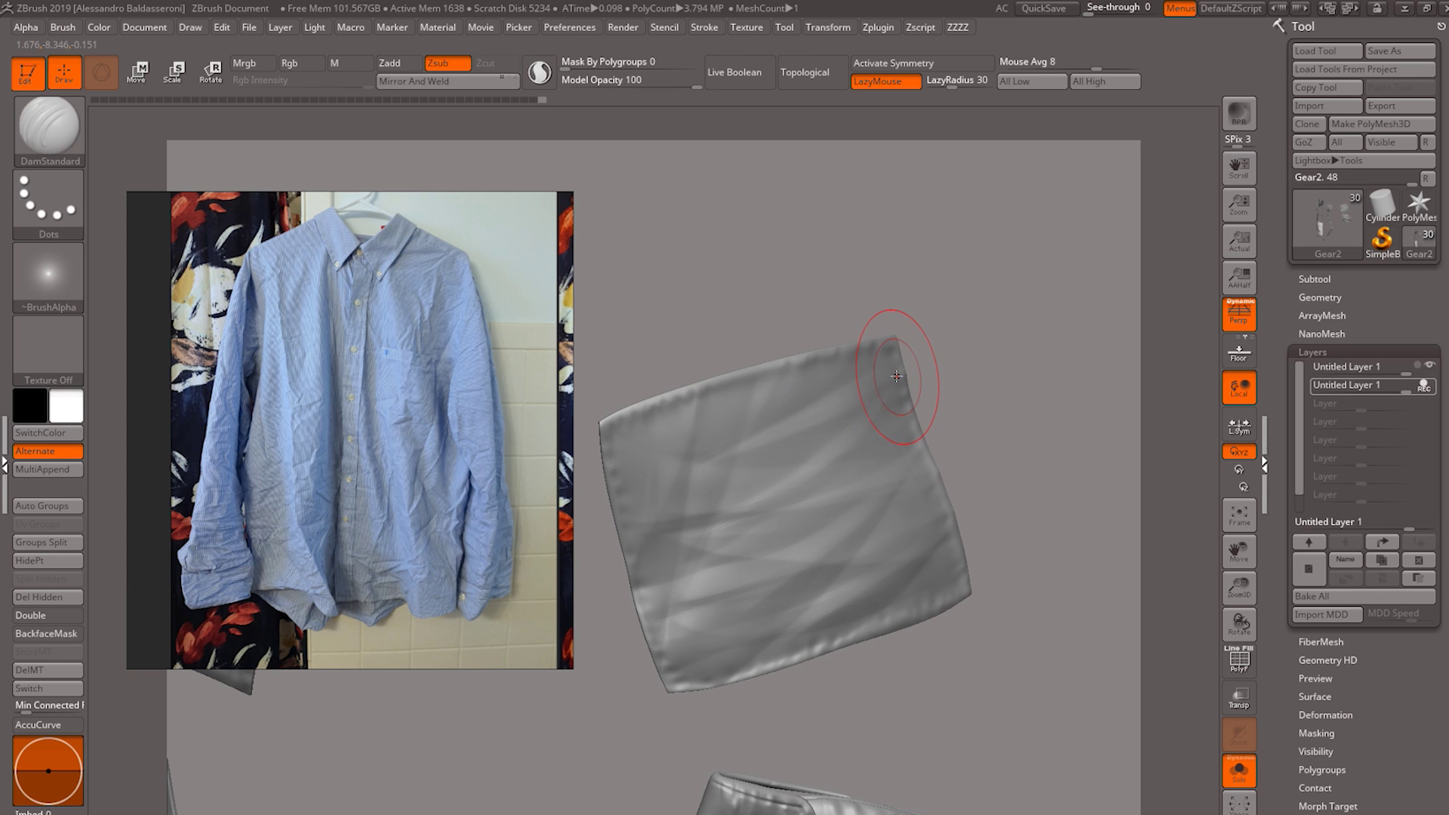
- Sculpt fine irregular crumples over the patch's folds with the Crumple brush, keeping Rgb off and Zadd on
key("b")
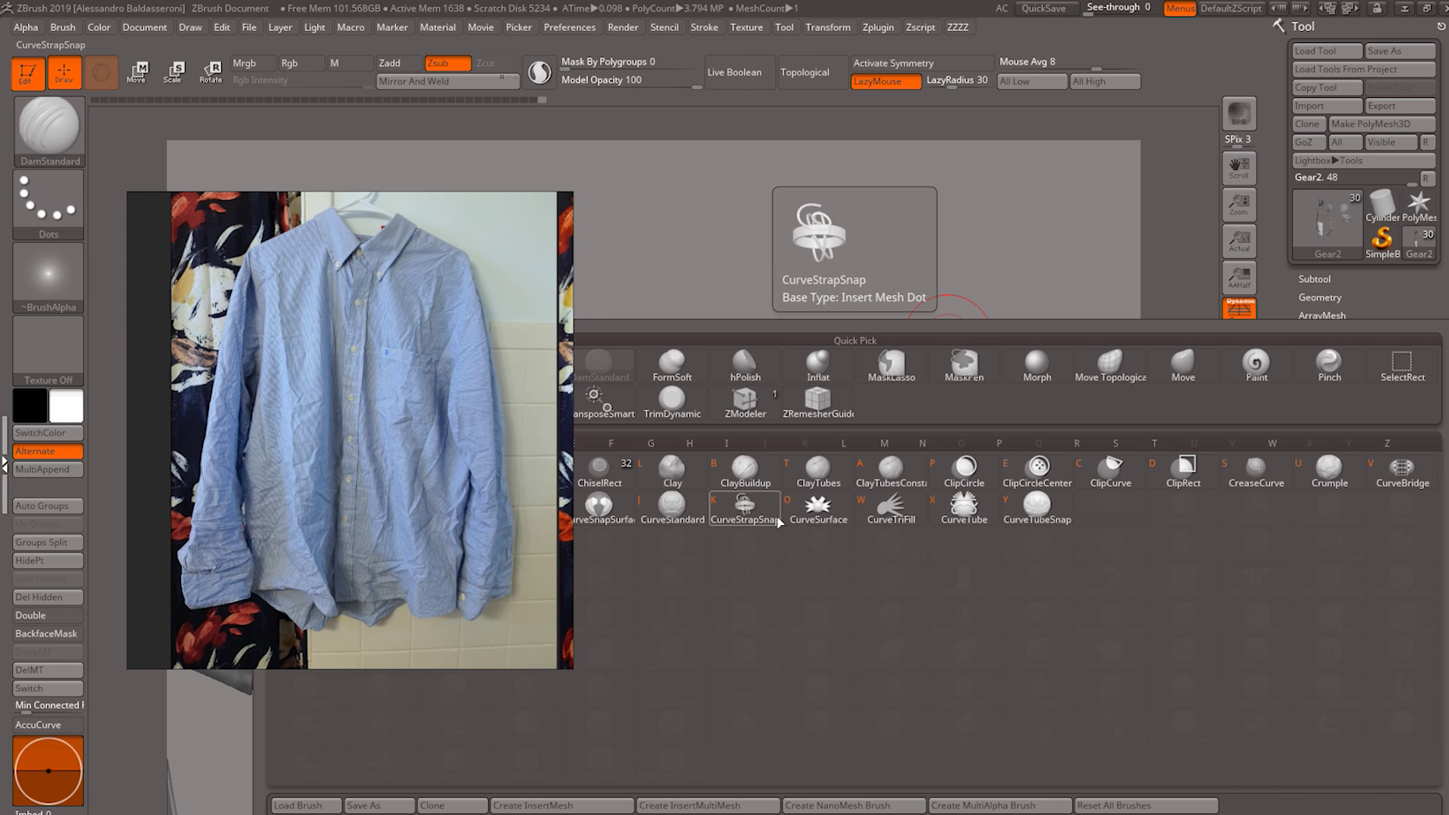
left_click(1329, 474)
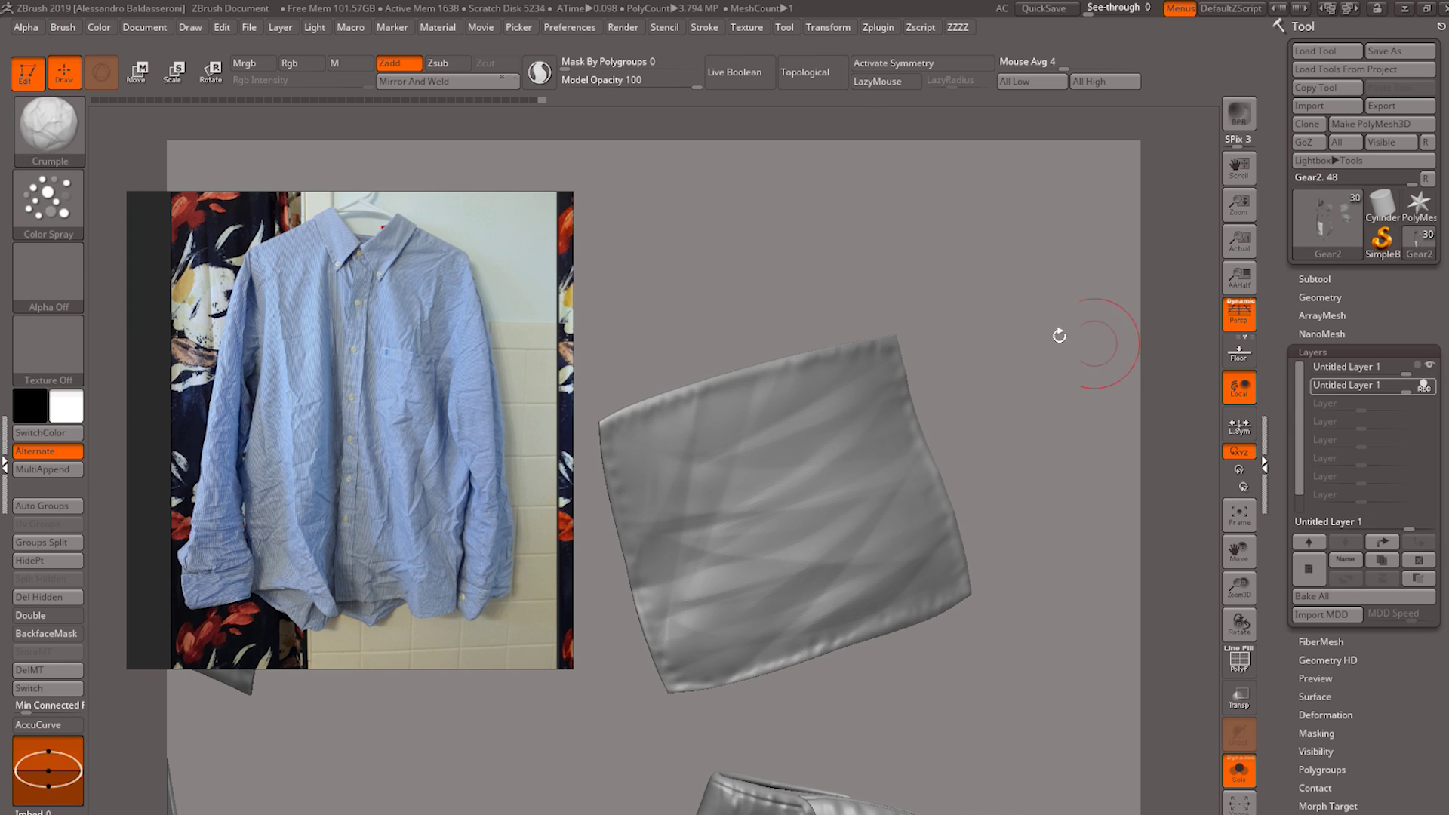
left_click_drag(1029, 355, 980, 325)
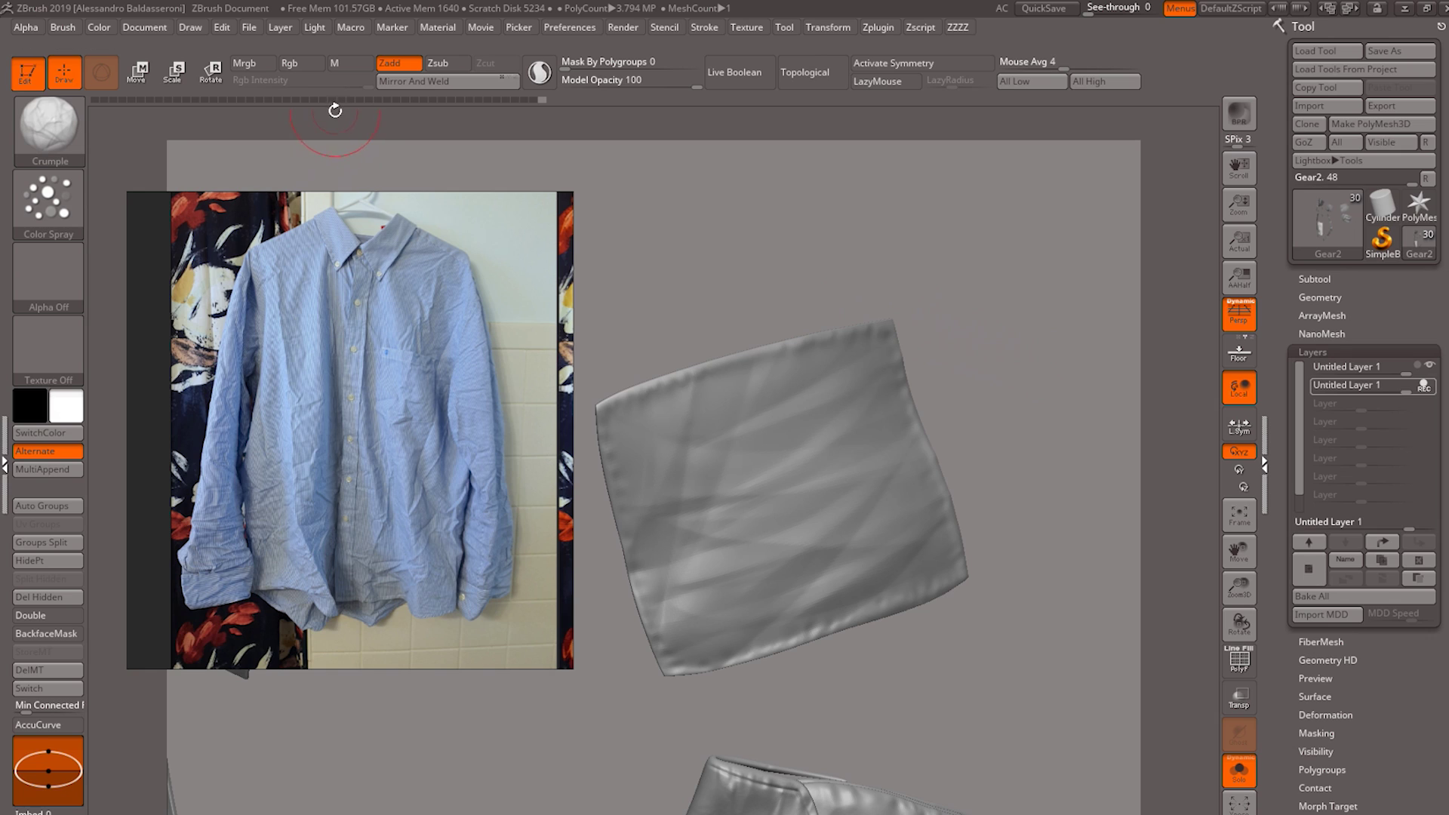
left_click(301, 67)
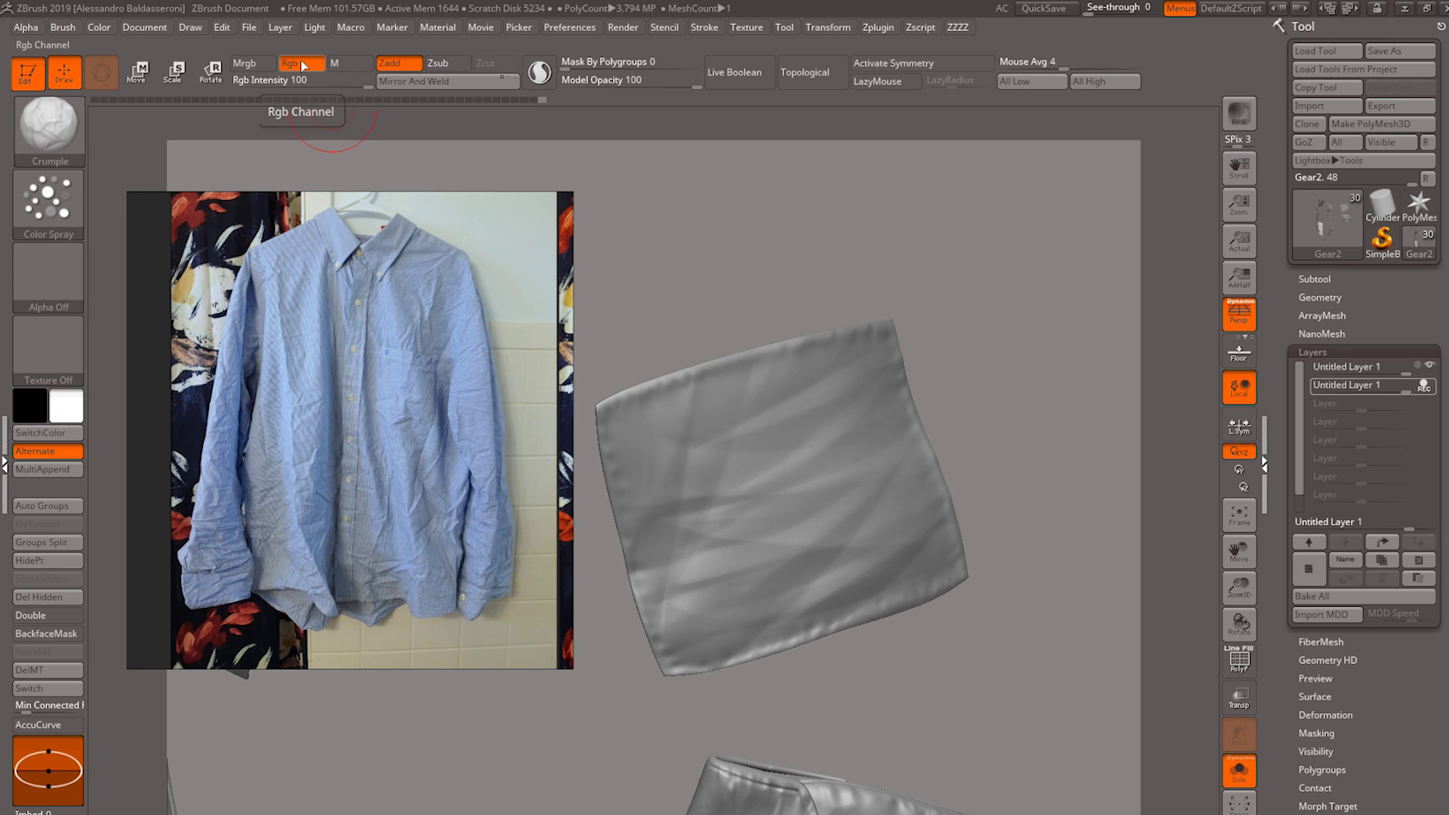
left_click(305, 66)
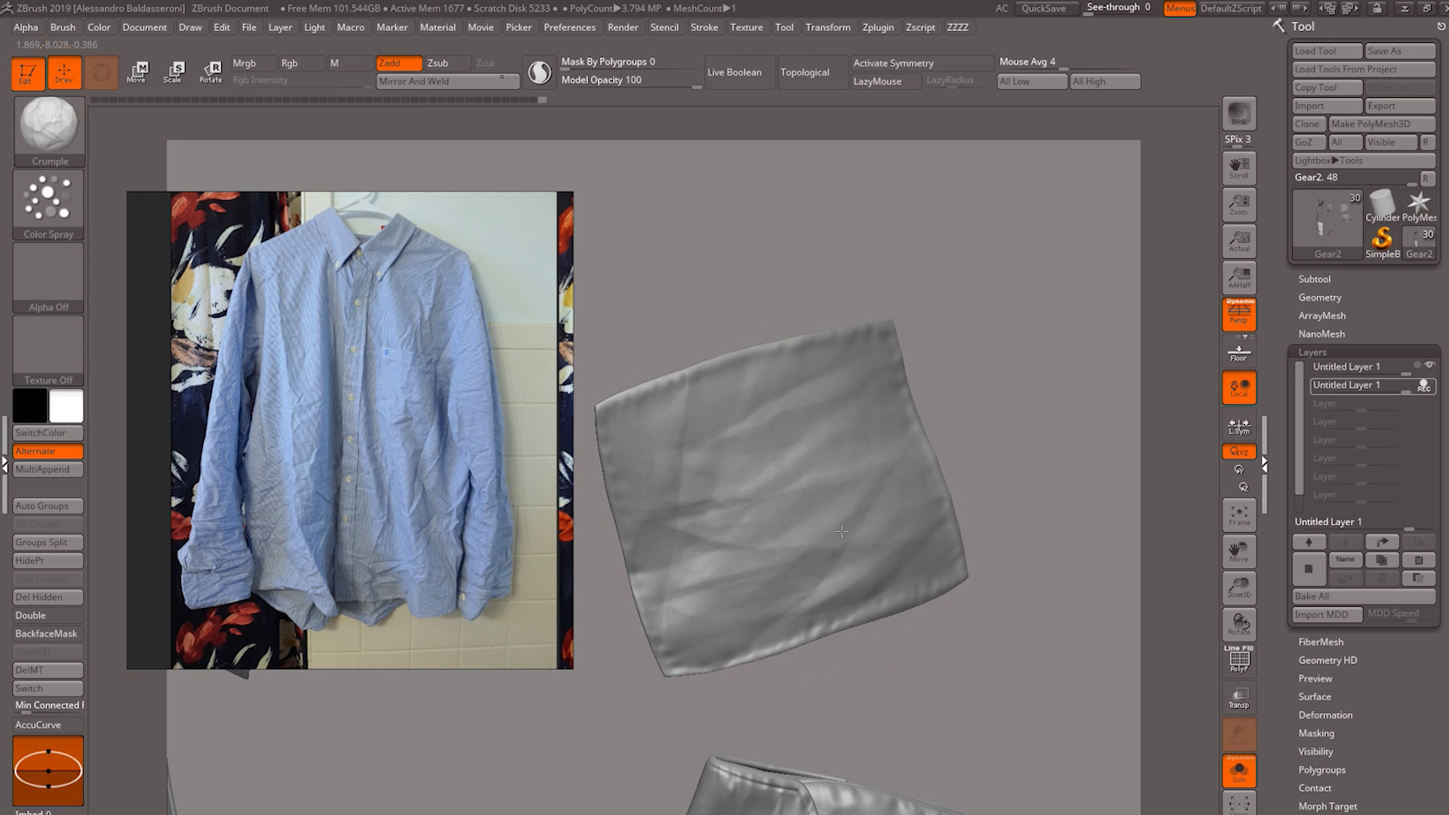
left_click_drag(1007, 507, 1006, 459)
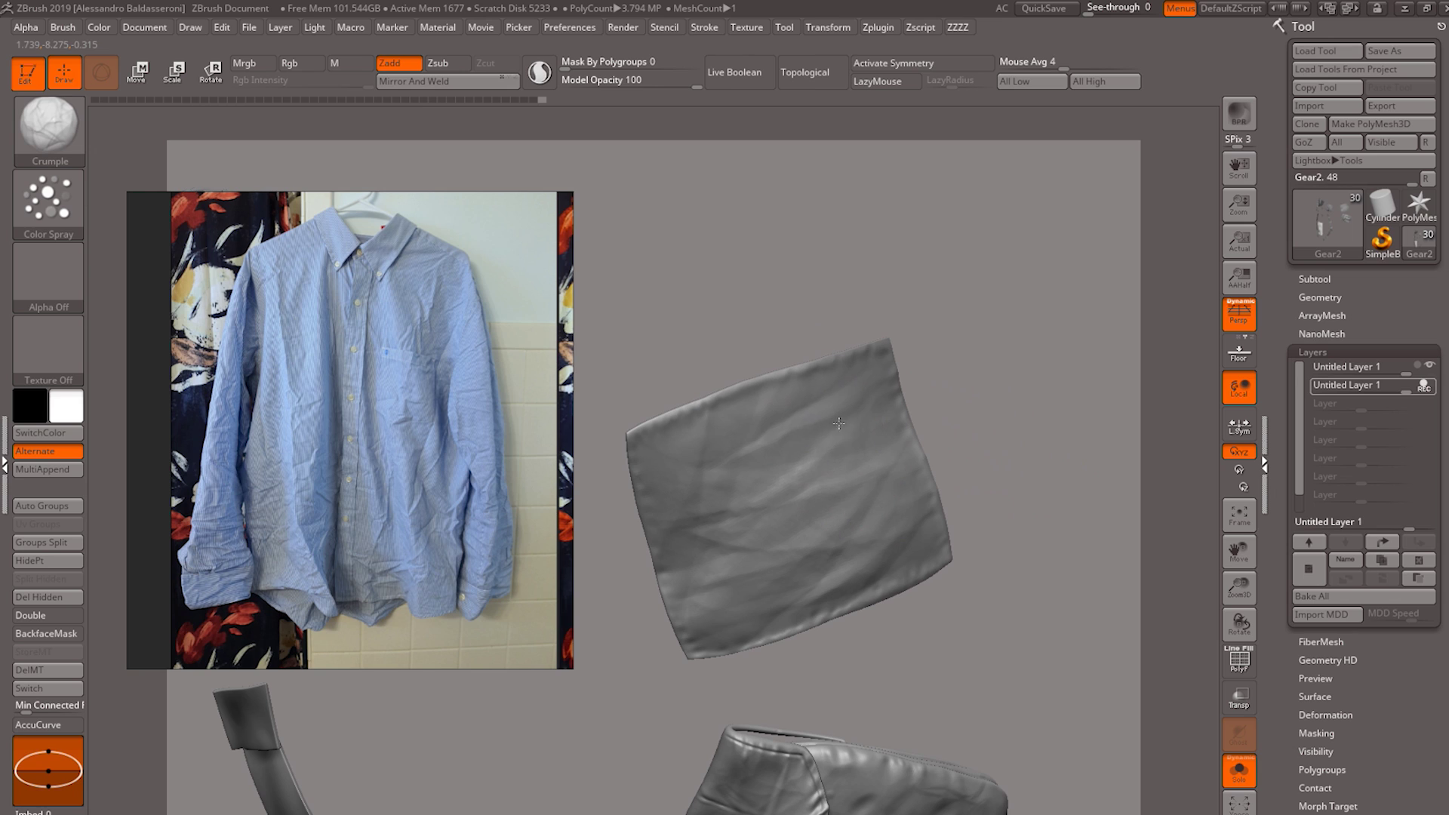
right_click_drag(1026, 370, 999, 420)
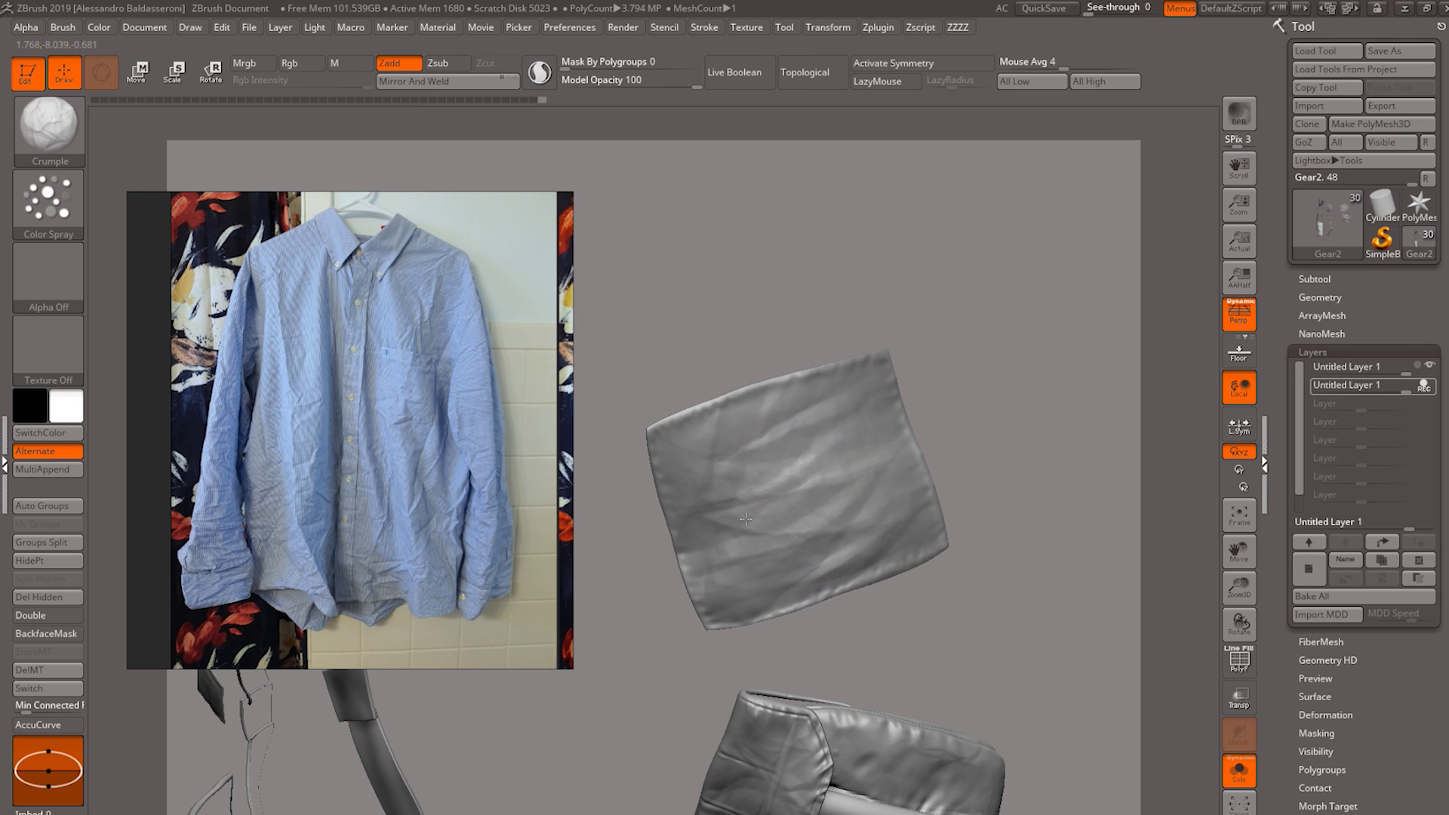
mouse_move(973, 426)
right_mouse_down()
mouse_move(1025, 392)
mouse_move(1042, 408)
mouse_move(935, 332)
mouse_move(977, 414)
mouse_move(1019, 420)
mouse_move(985, 474)
mouse_move(939, 402)
mouse_move(1012, 403)
right_mouse_up()
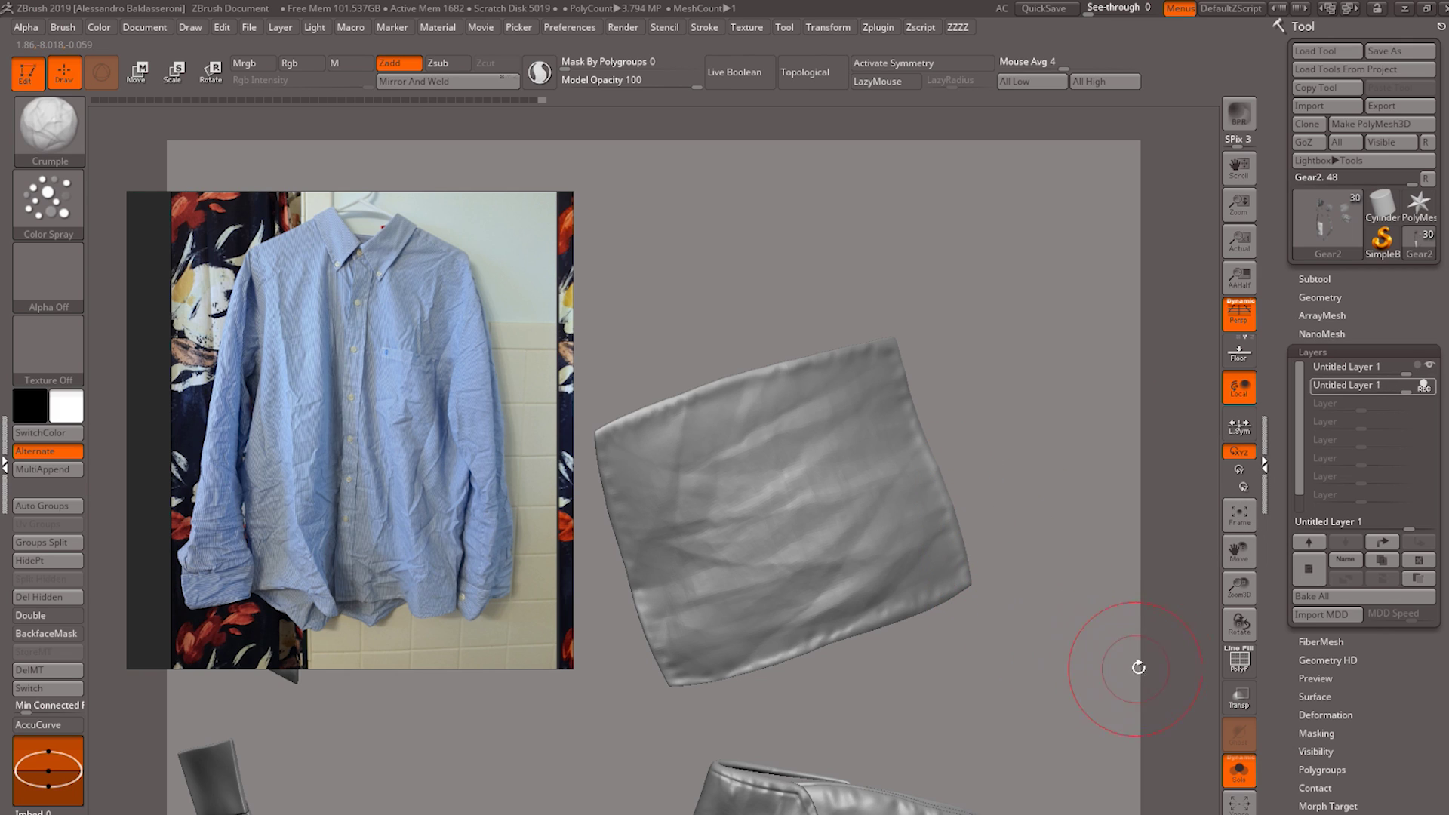
- Soften the crumpled detail across the patch with the Morph brush
key("space")
left_click(1137, 727)
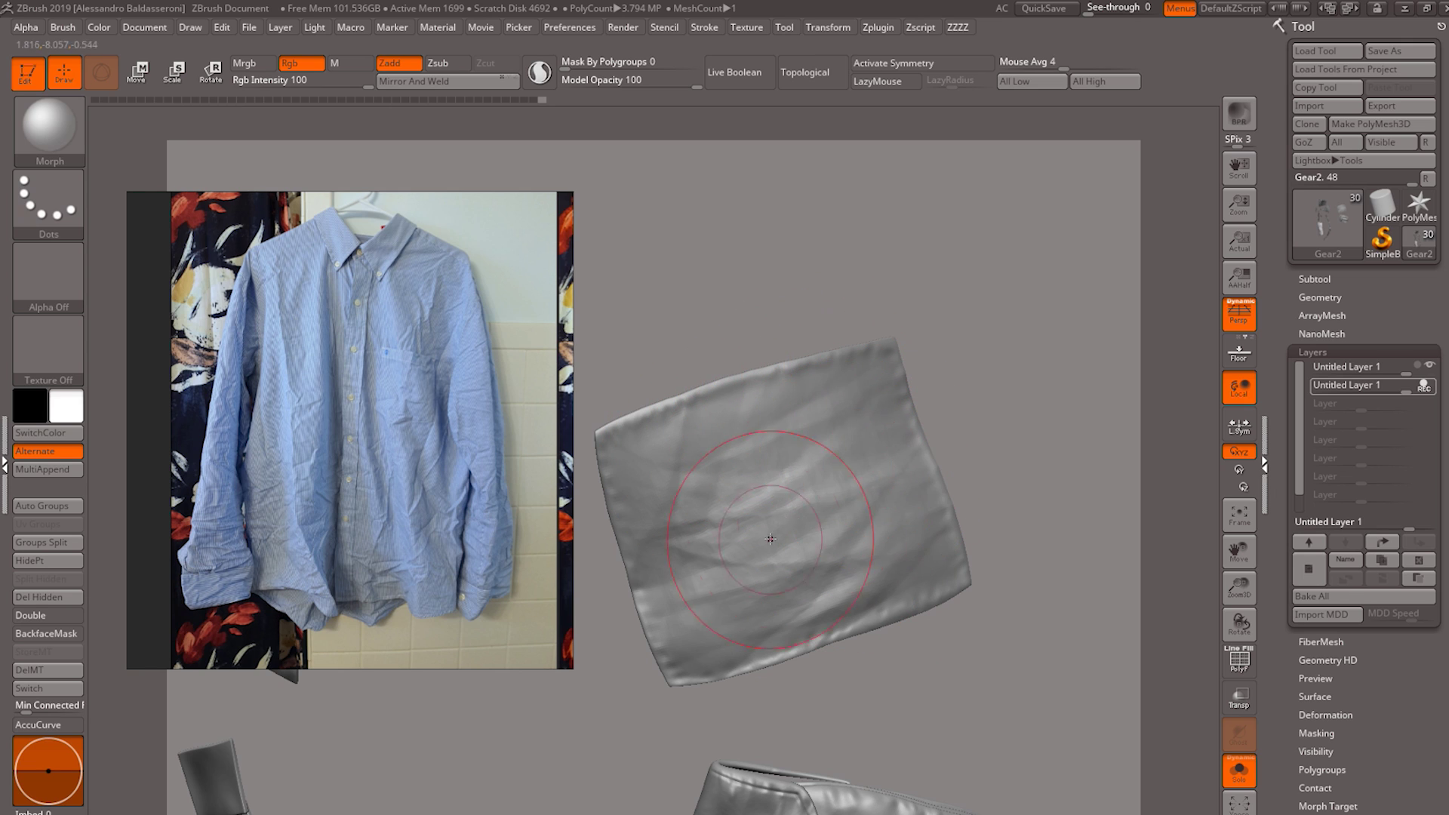
left_click_drag(1059, 448, 1051, 433)
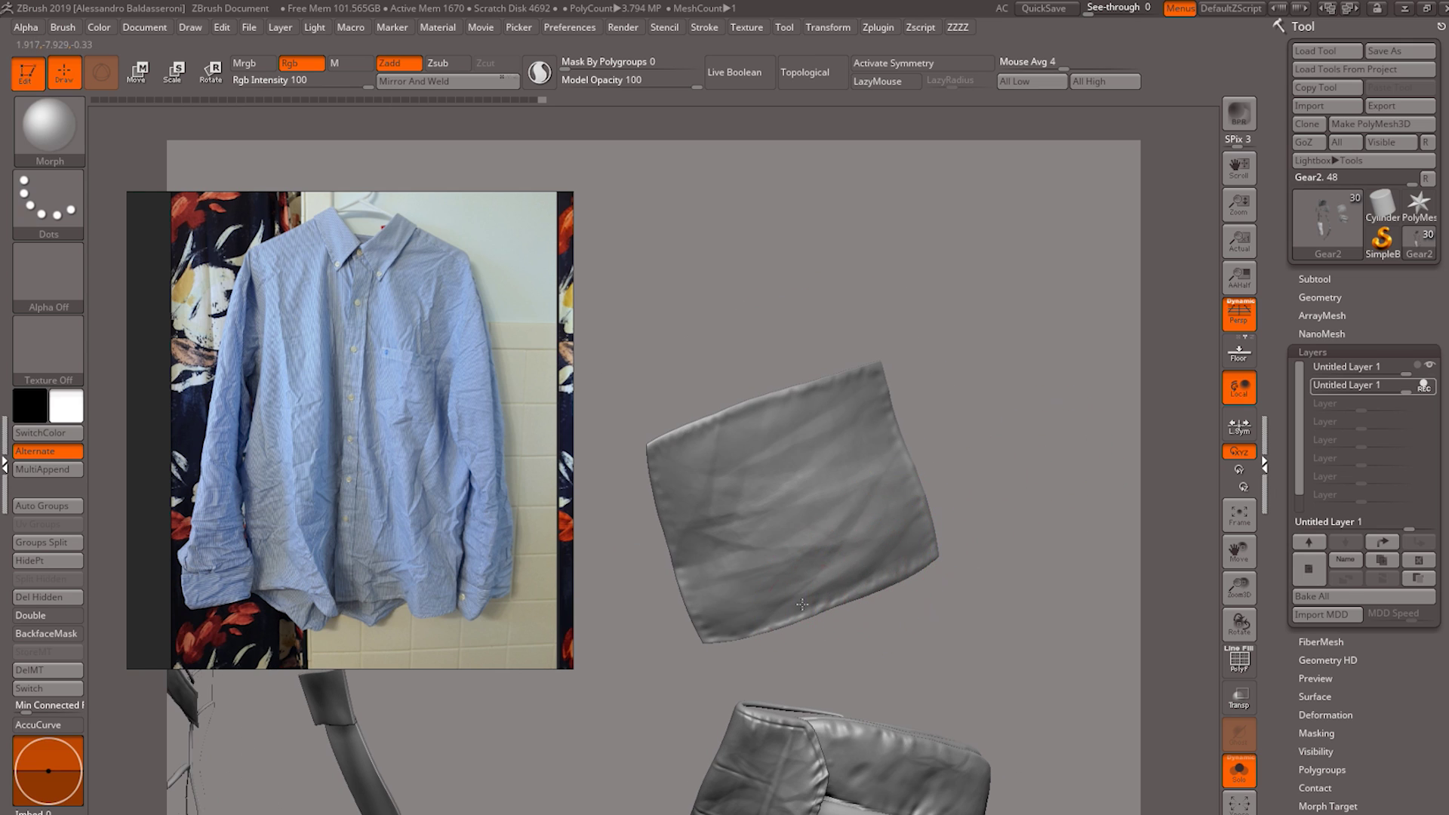
mouse_move(1013, 532)
left_mouse_down()
mouse_move(1035, 528)
mouse_move(1094, 410)
mouse_move(1105, 438)
mouse_move(1094, 453)
mouse_move(1069, 448)
mouse_move(1068, 534)
mouse_move(1102, 460)
mouse_move(964, 478)
left_mouse_up()
key("space")
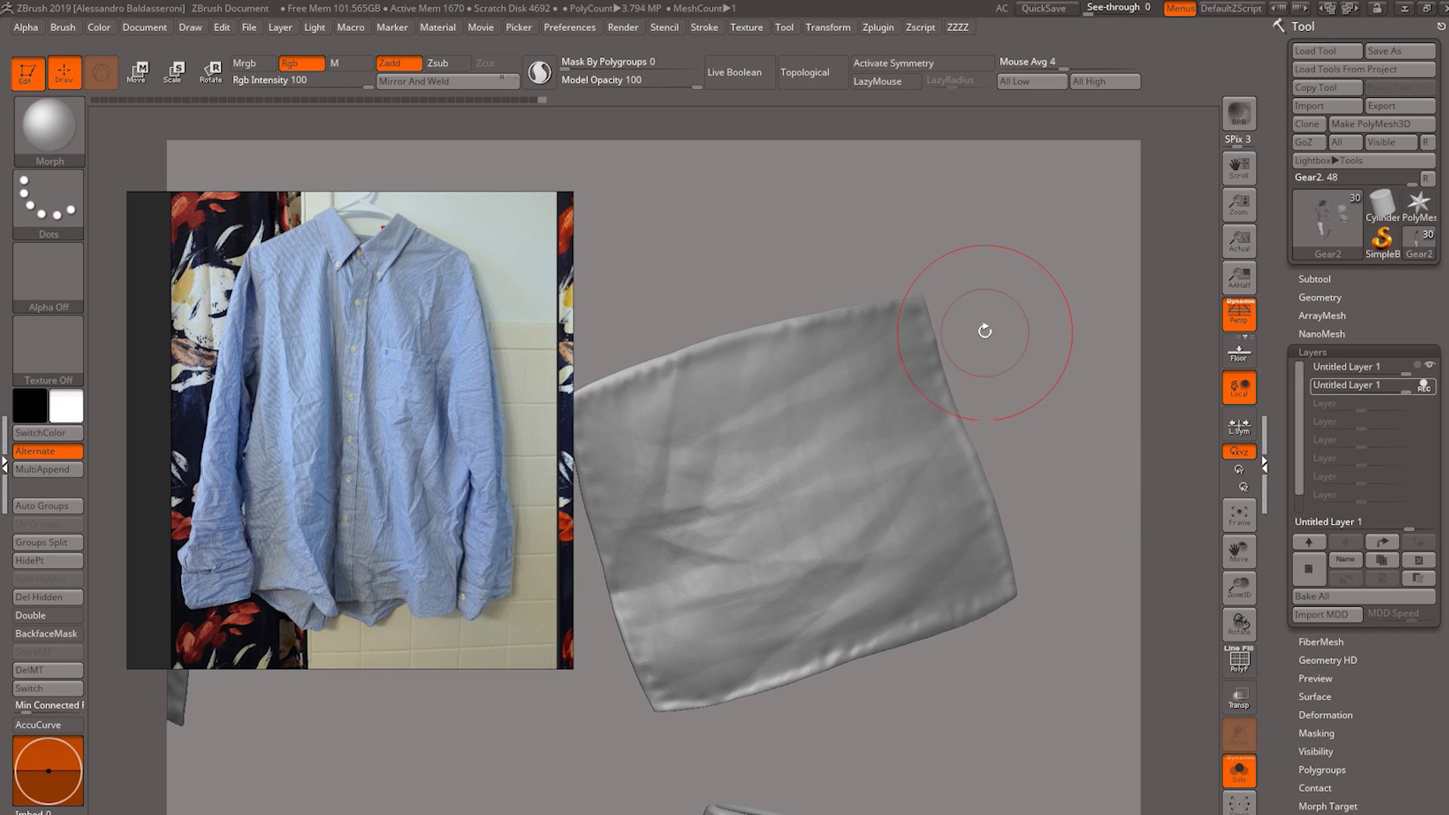
- Switch back to the Crumple brush and move the blue shirt reference image away from the cloth patch
key("b")
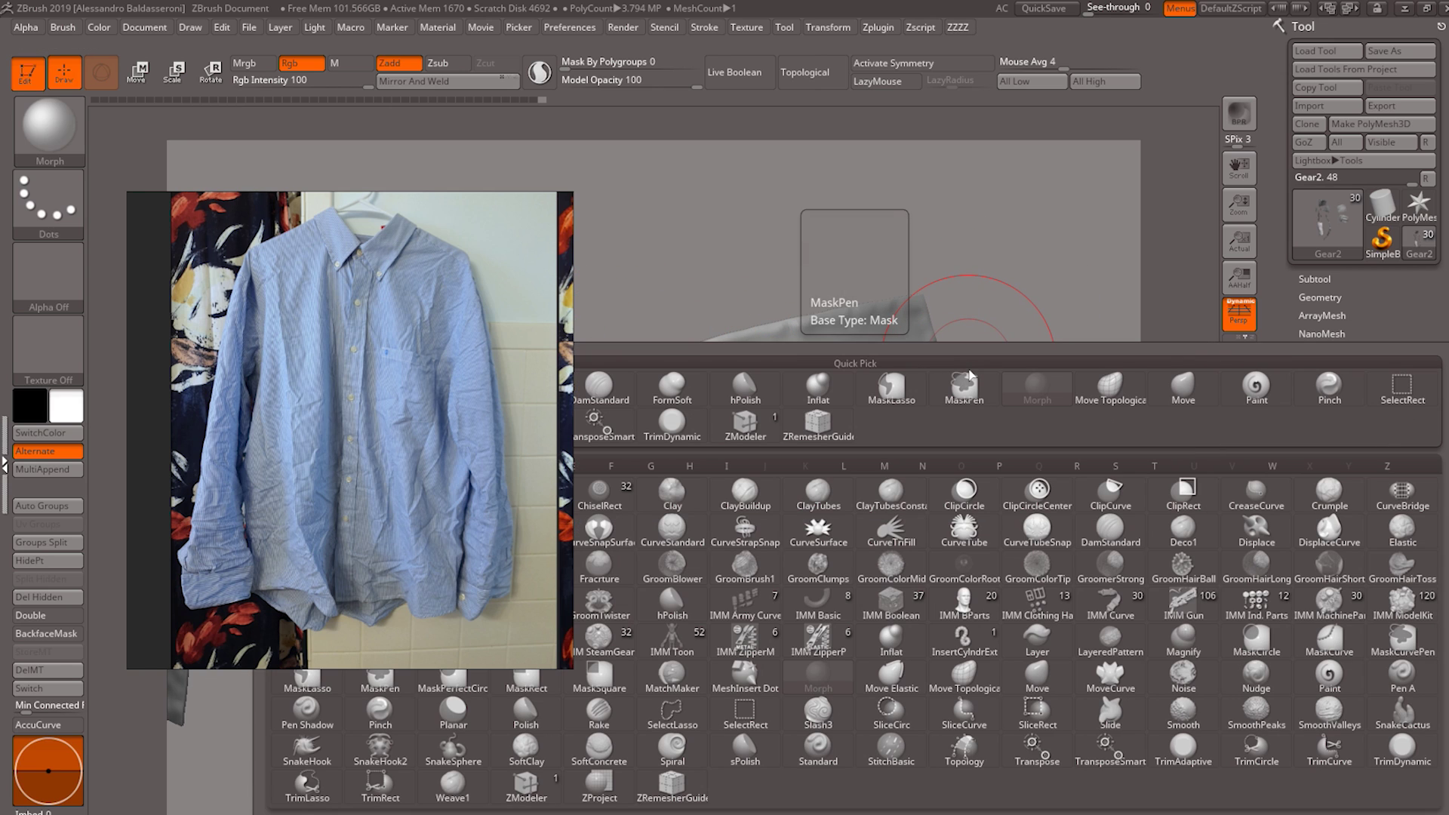
left_click(1249, 525)
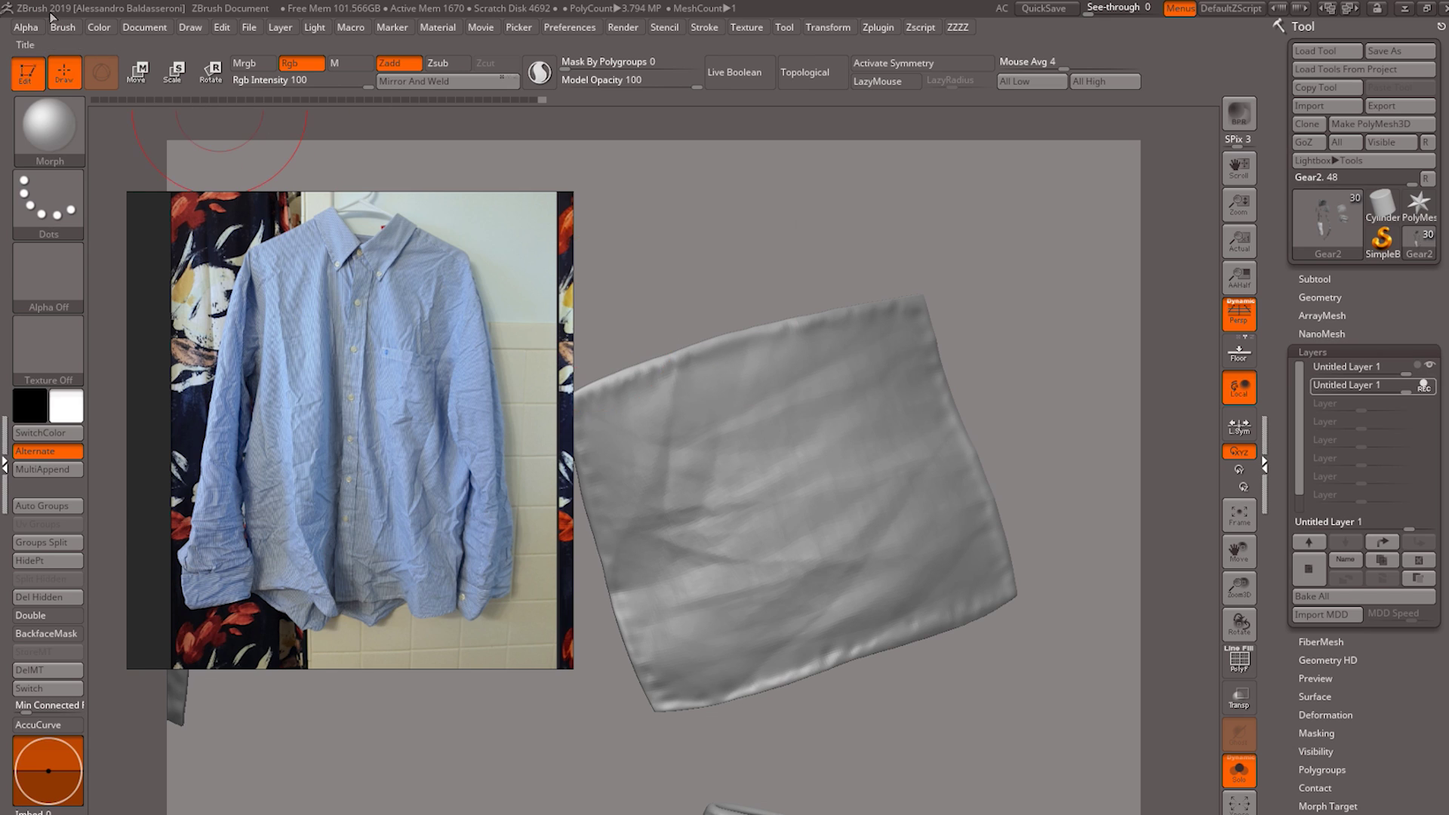
left_click(62, 27)
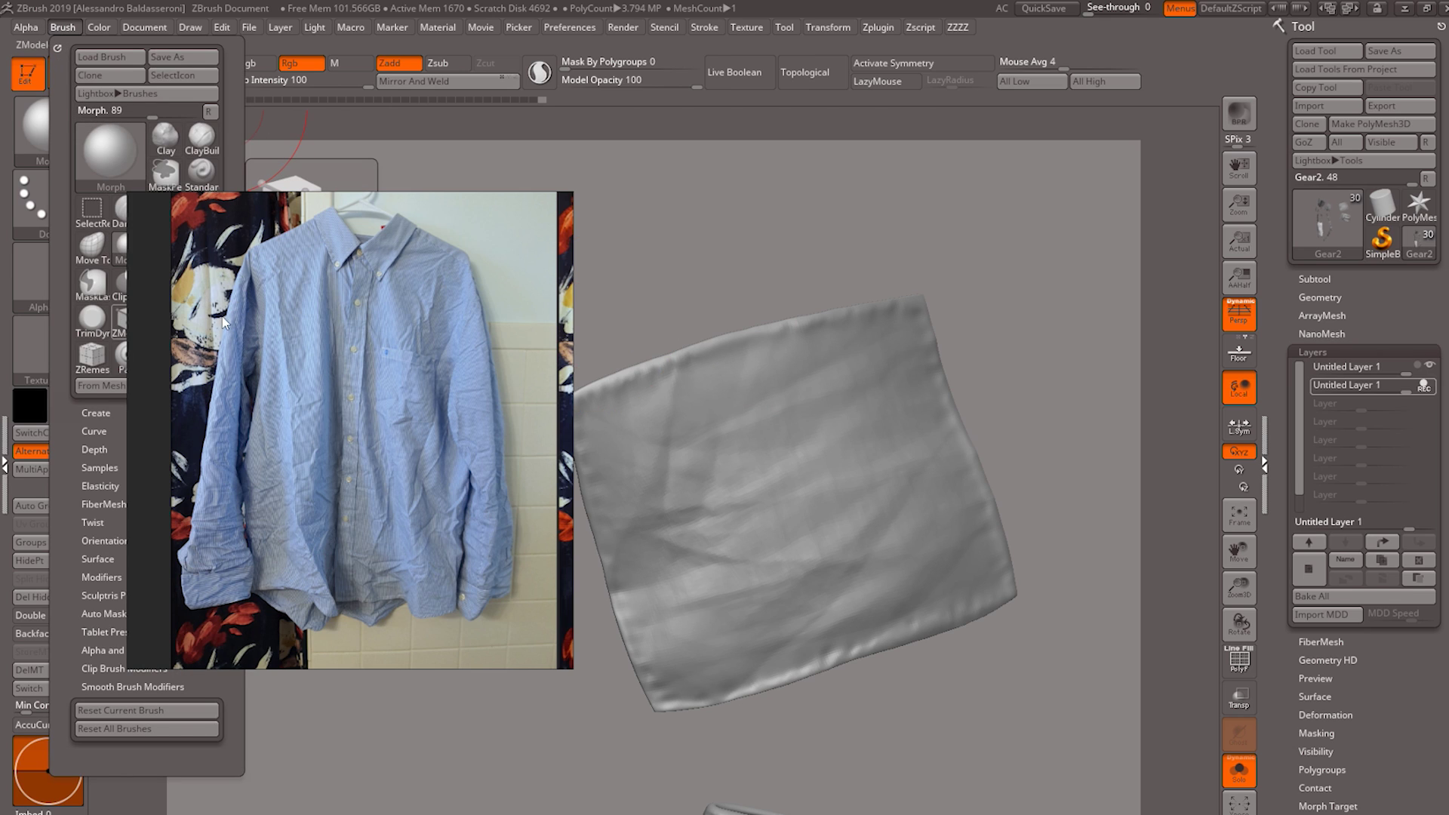
left_click_drag(221, 319, 352, 233)
left_click(201, 357)
left_click_drag(486, 332, 288, 379)
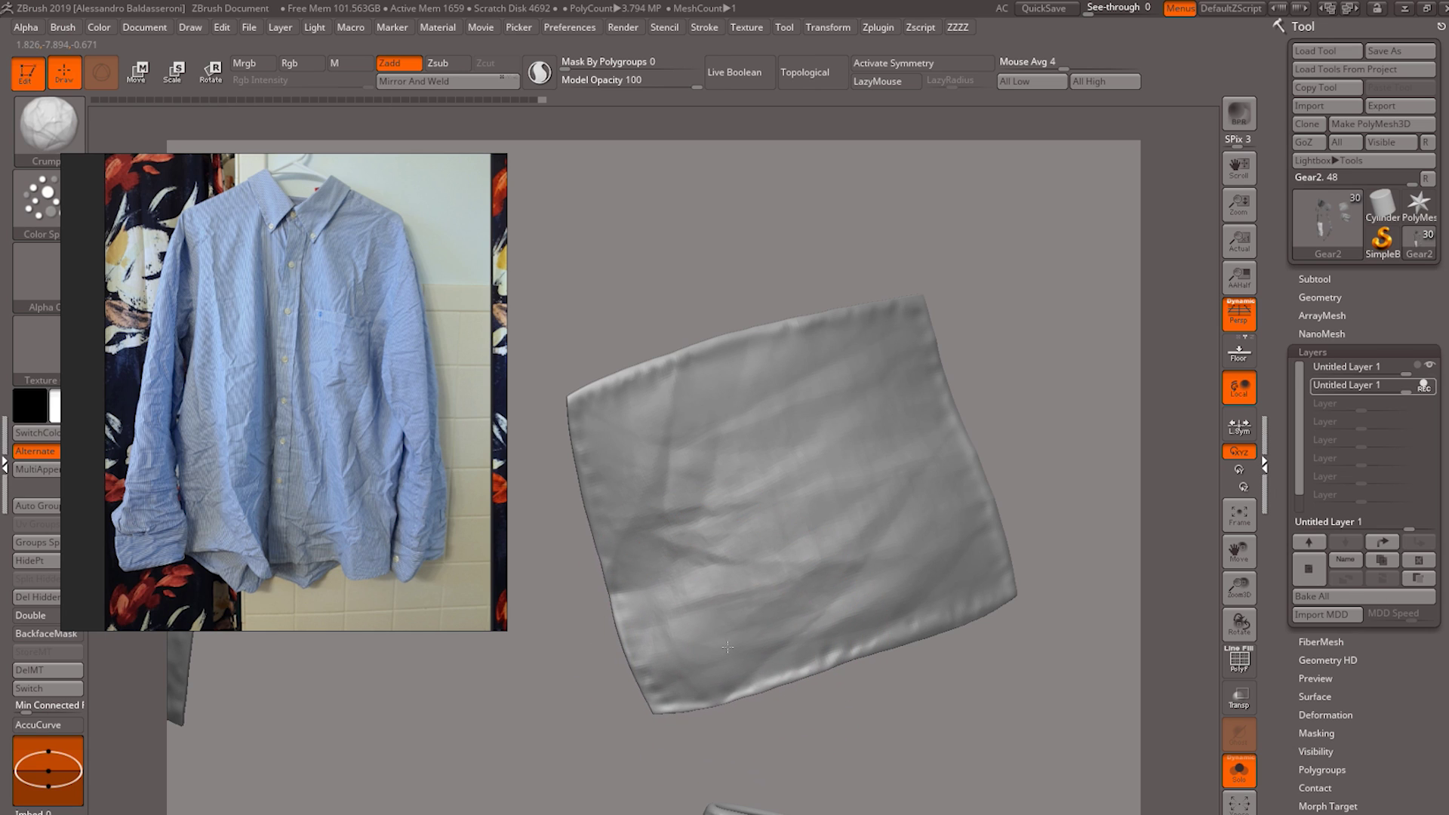
- Step back through the last sculpting strokes on the cloth patch and restore them to compare before and after
mouse_move(896, 718)
left_mouse_down()
mouse_move(849, 717)
mouse_move(880, 698)
left_mouse_up()
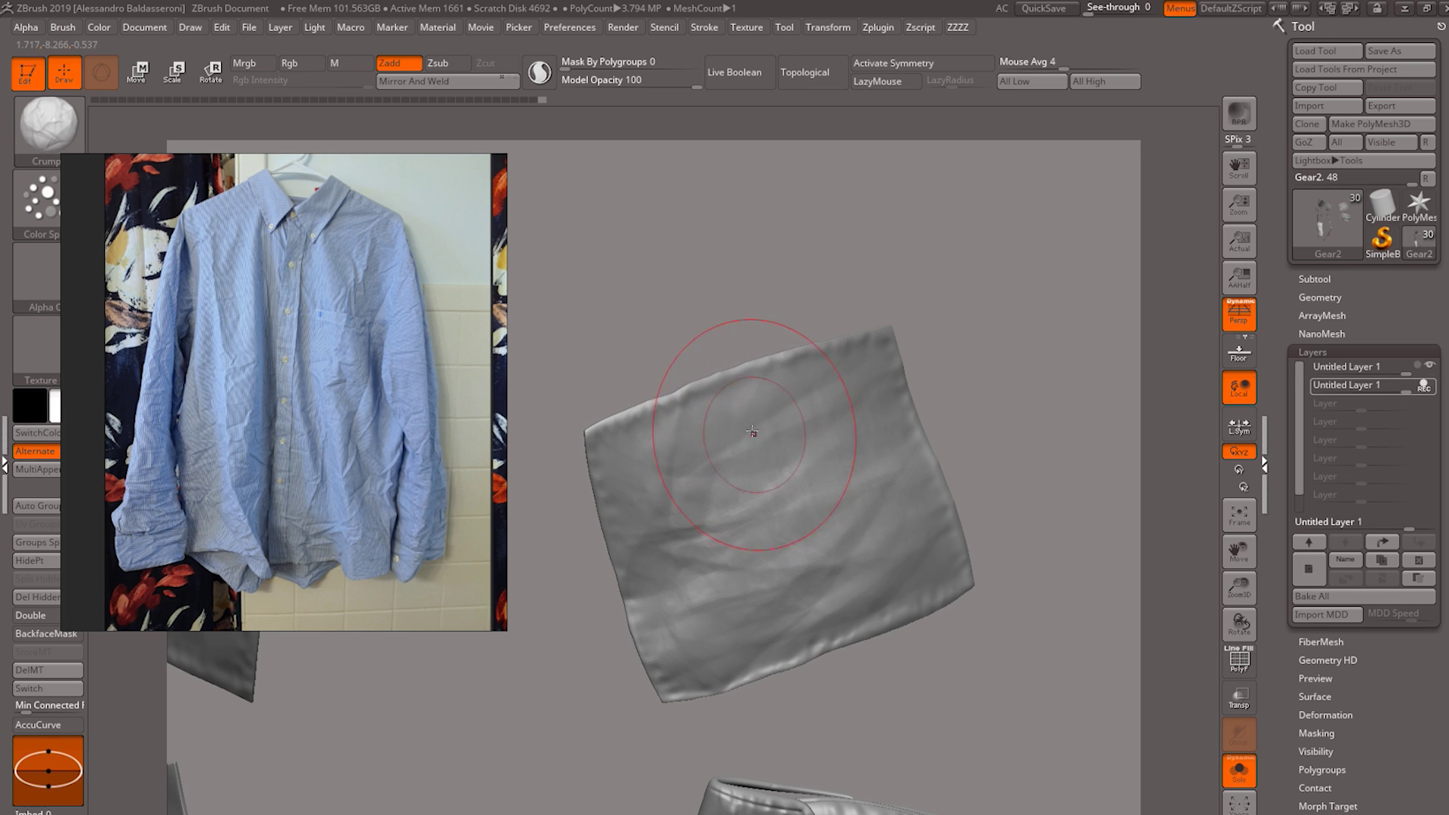
mouse_move(1006, 521)
left_mouse_down("alt")
mouse_move(1009, 477)
mouse_move(1035, 458)
mouse_move(1018, 521)
left_mouse_up("alt")
key("ctrl+z")
key("ctrl+z")
key("ctrl+z")
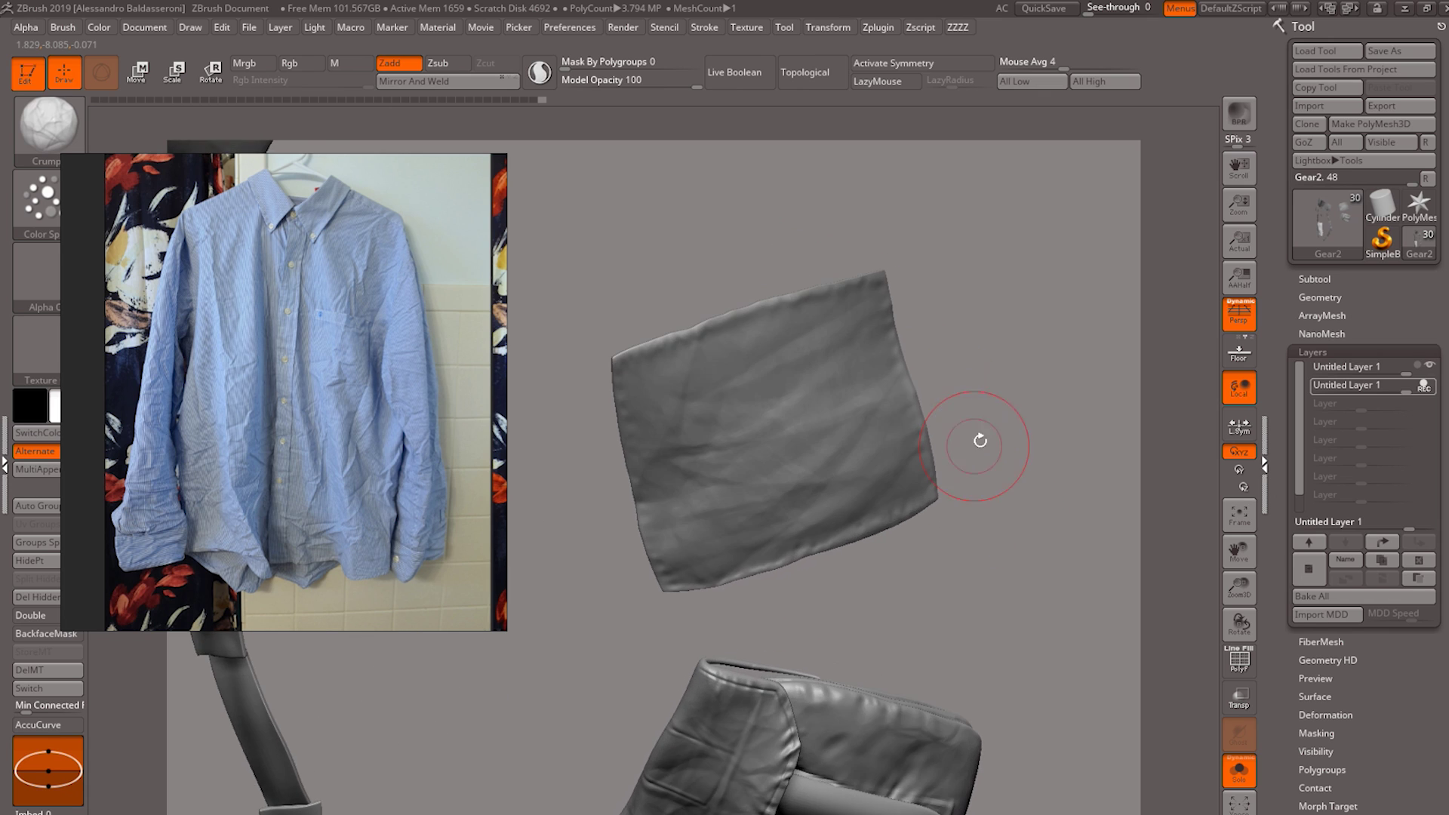
key("ctrl+shift+z")
key("ctrl+shift+z")
key("ctrl+shift+z")
key("ctrl+shift+z")
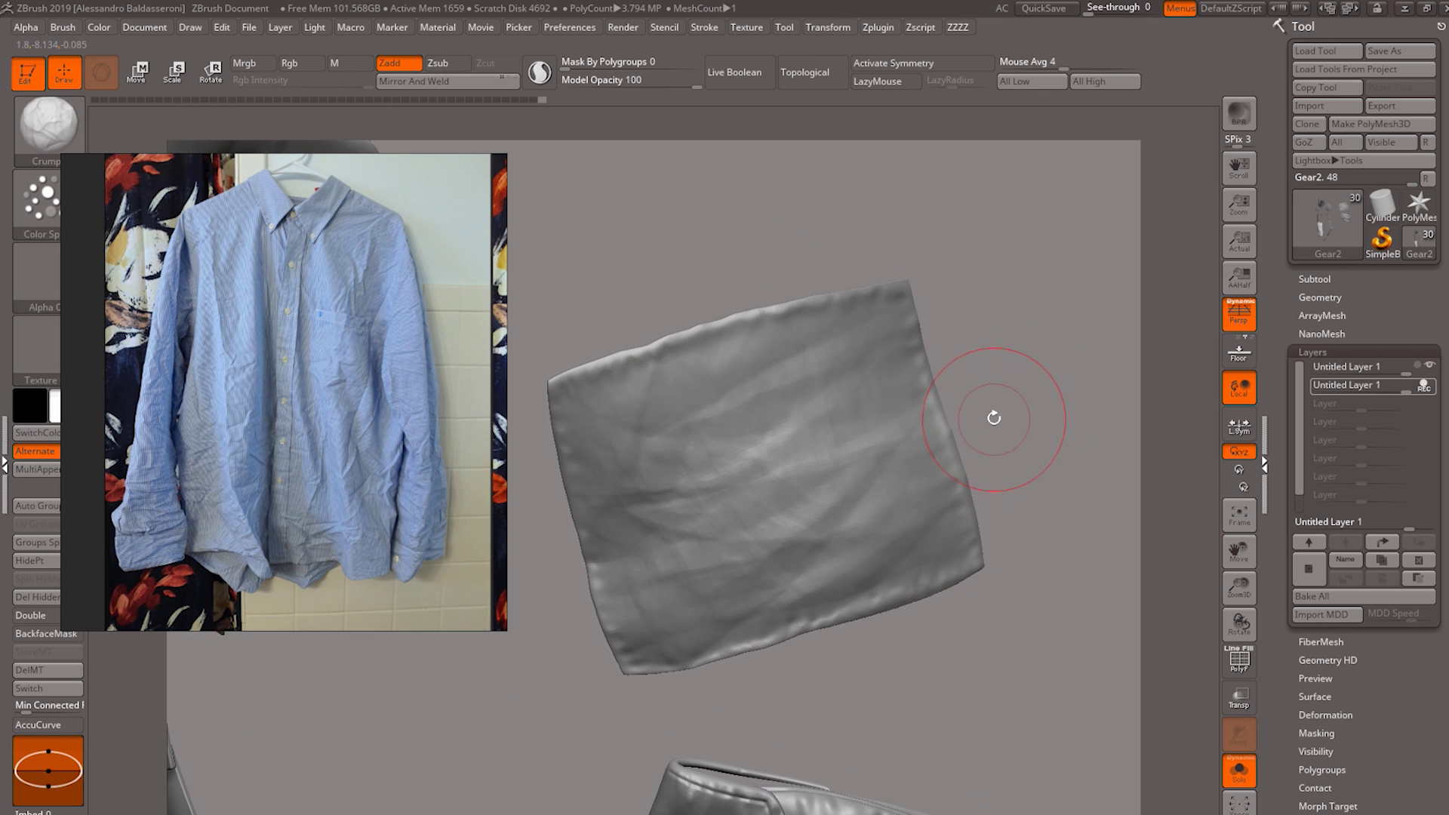
key("ctrl+shift+z")
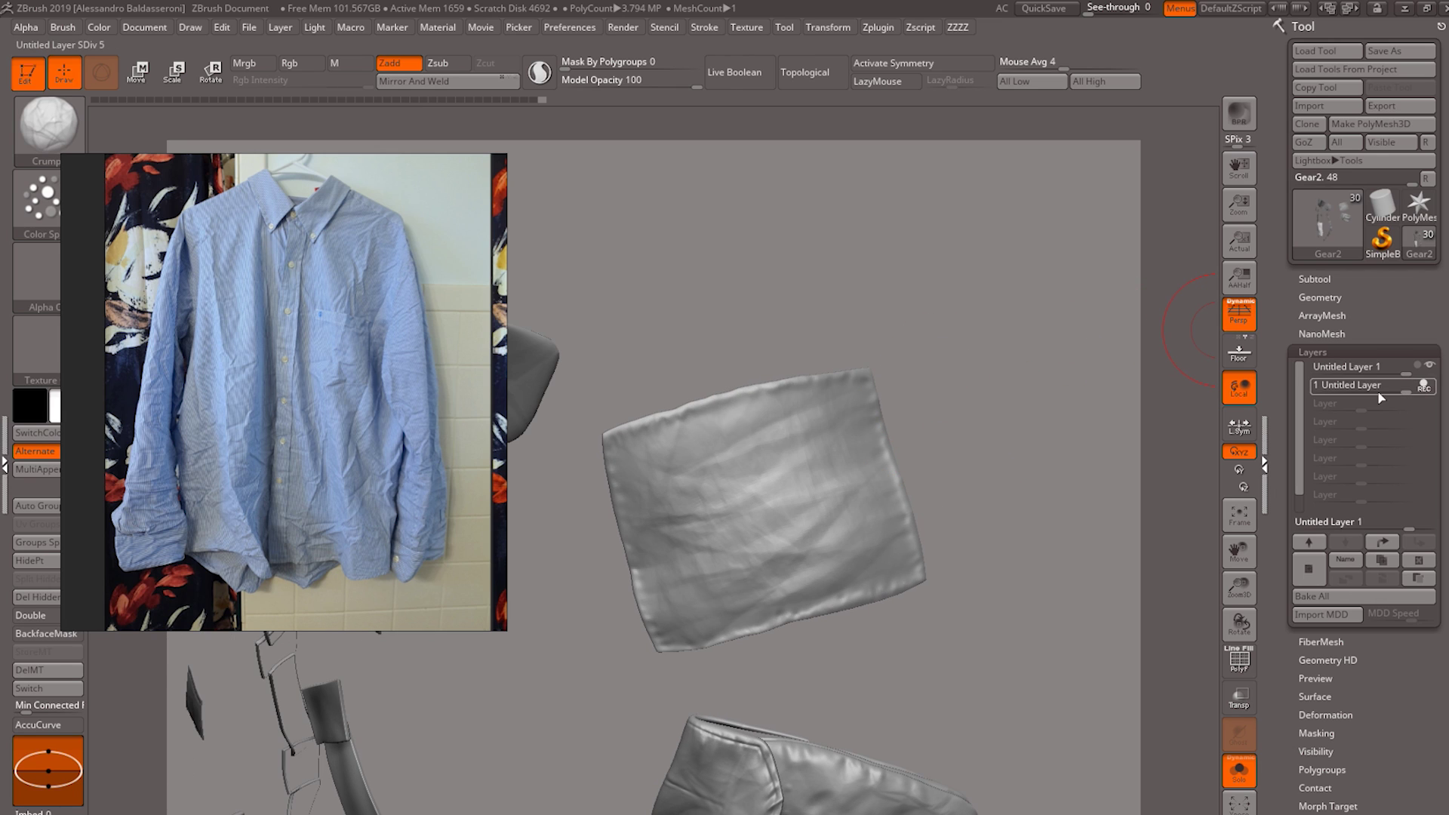
- Stop recording on the second sculpting layer
left_click_drag(940, 357, 958, 368, "alt")
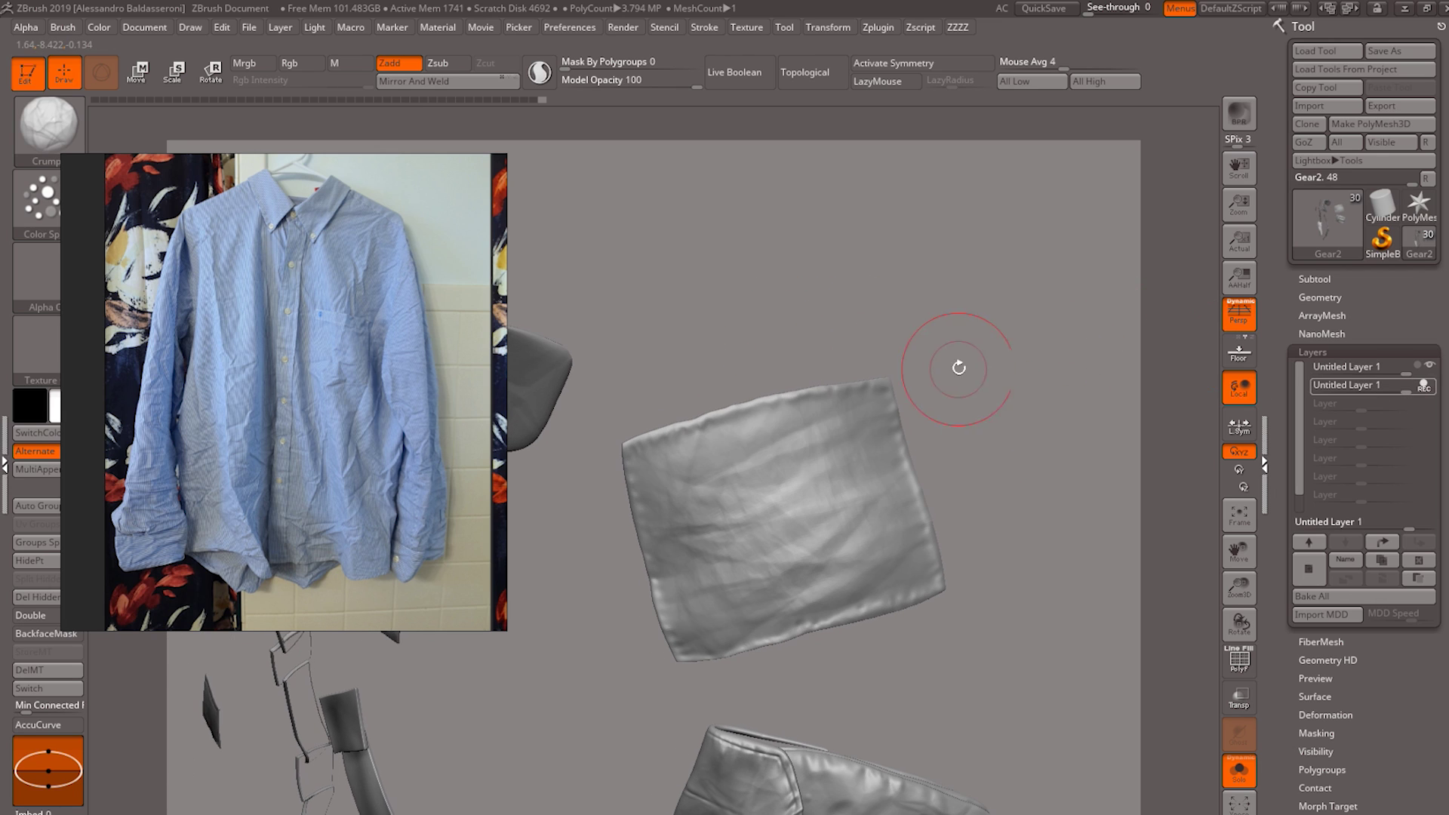
left_click(1423, 383)
- Bring the crumpled orange paper image into view on the reference board and enlarge the reference window around it
right_click_drag(250, 376, 407, 378)
scroll(407, 377, "down", 8)
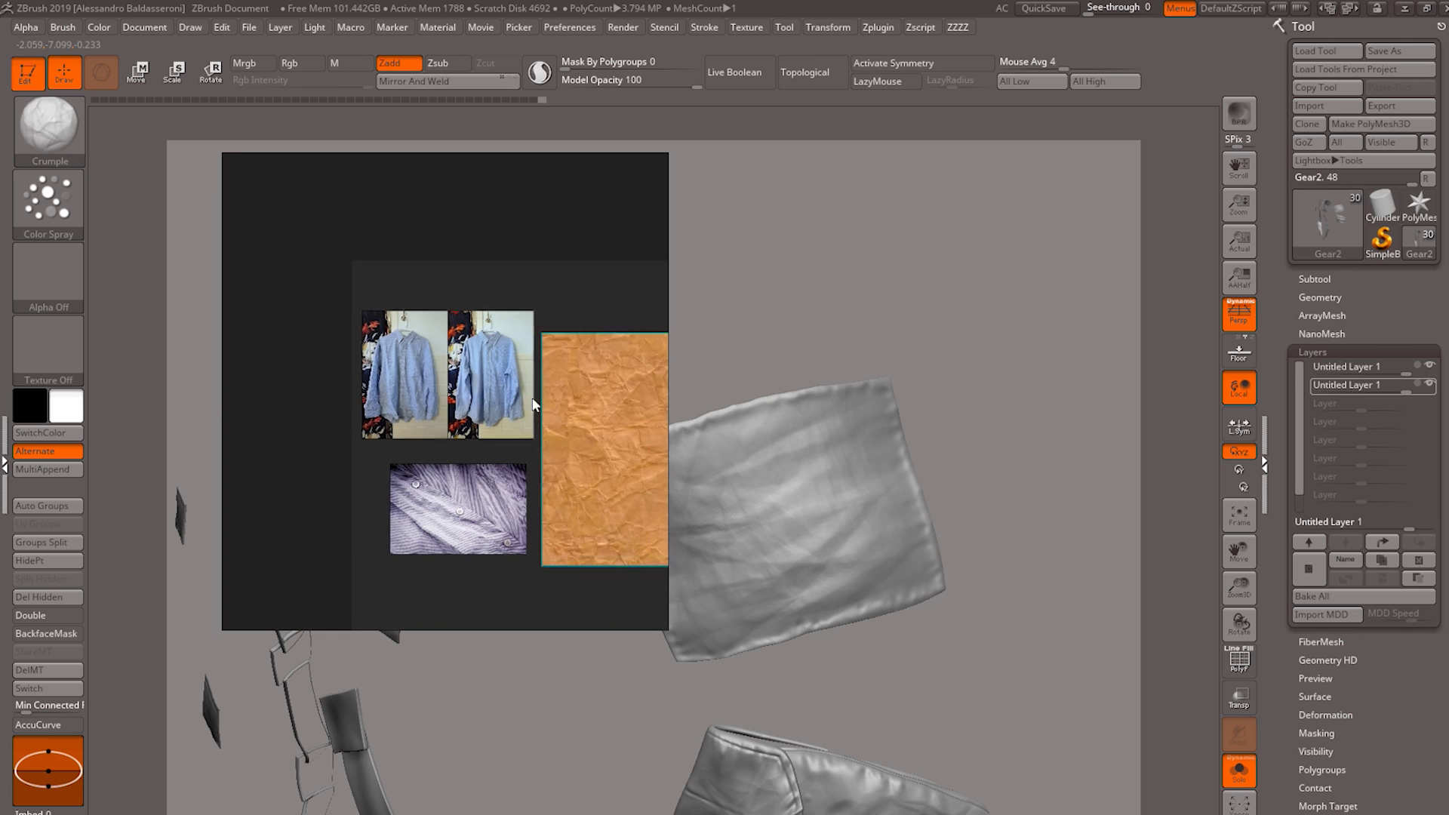
scroll(498, 396, "up", 5)
scroll(419, 377, "down", 1)
middle_click_drag(444, 411, 452, 410)
left_click_drag(665, 628, 738, 677)
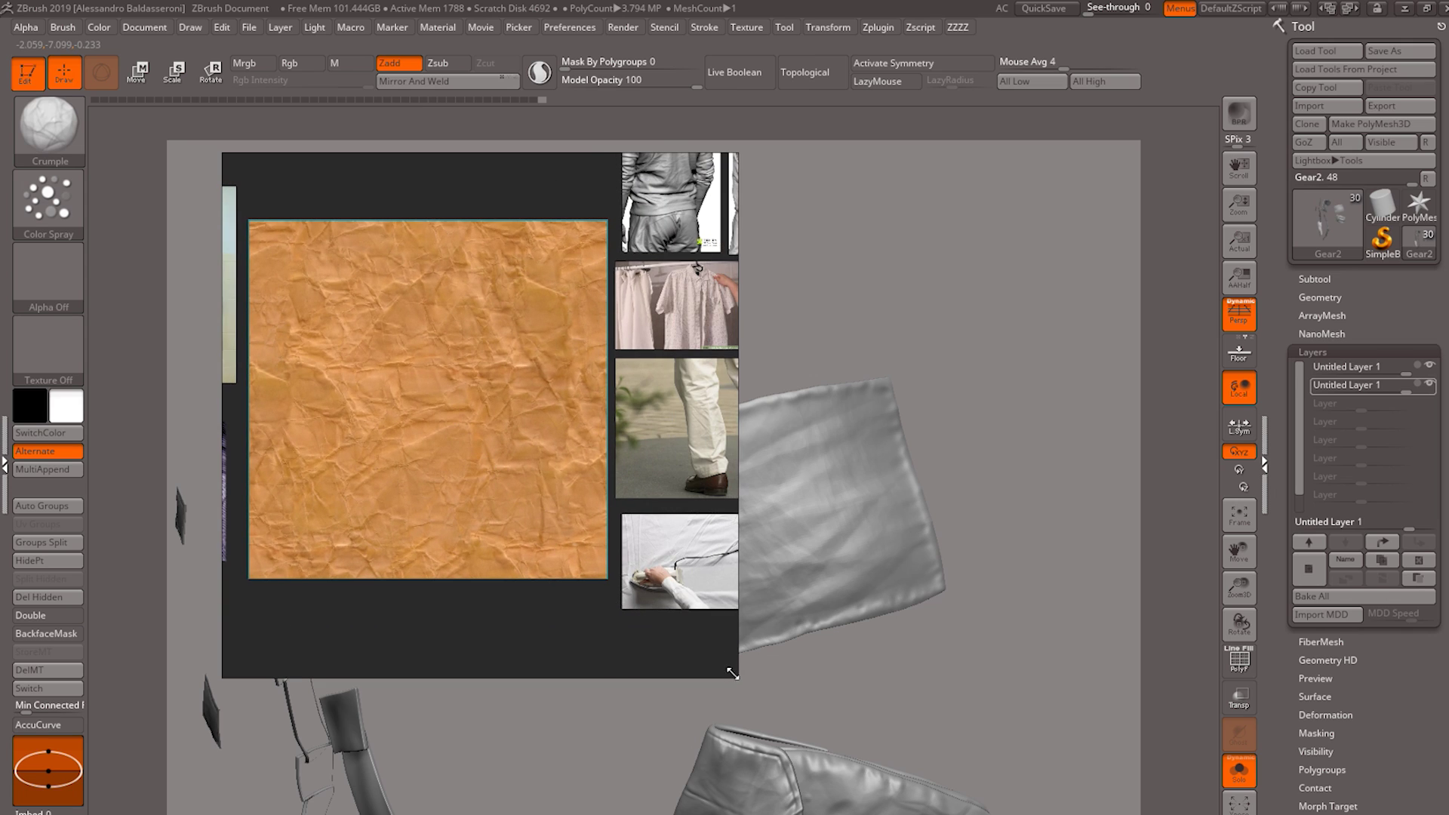
scroll(456, 415, "down", 1)
scroll(455, 414, "up", 2)
middle_click_drag(454, 414, 444, 429)
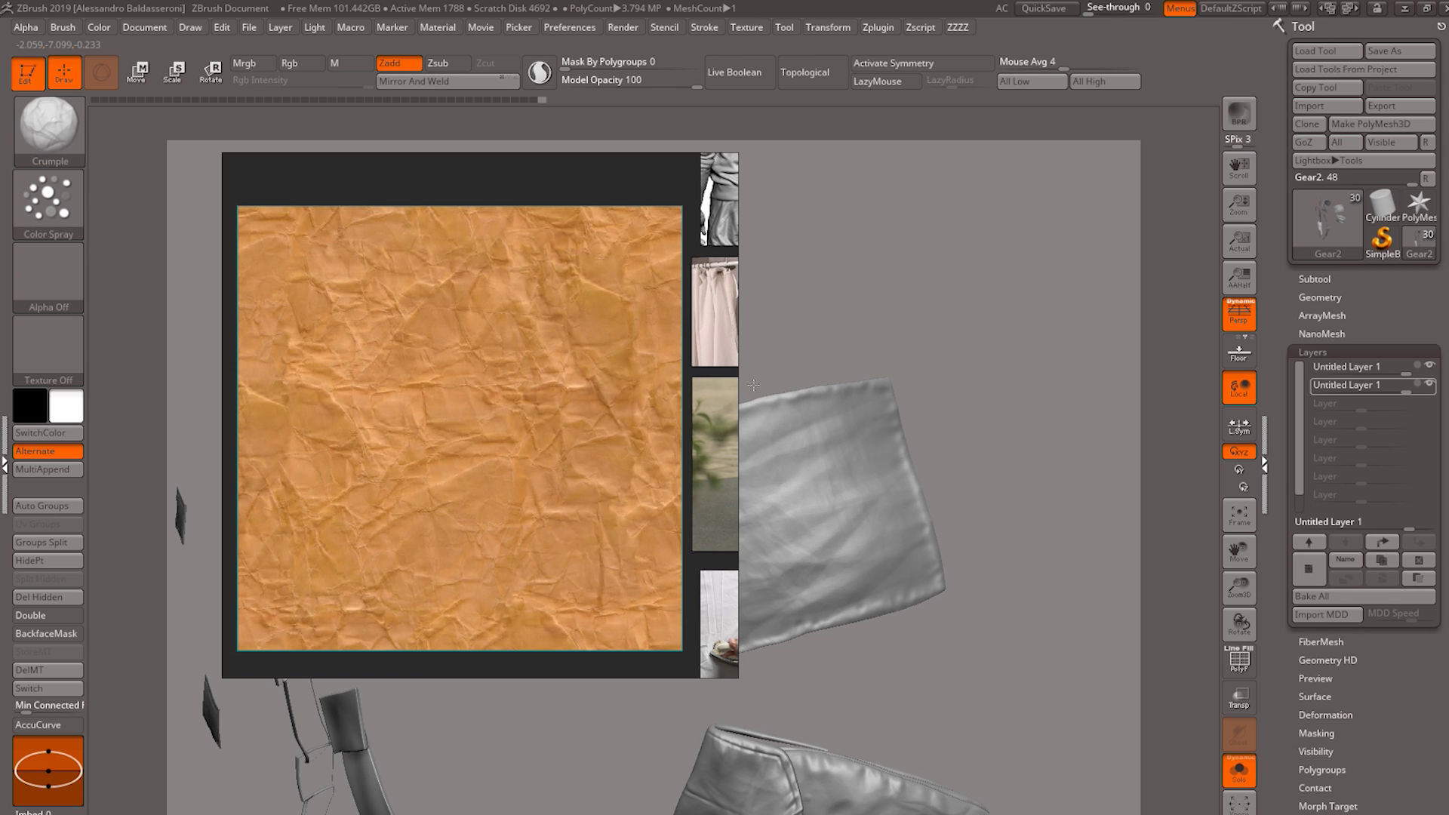
left_click_drag(733, 375, 792, 375)
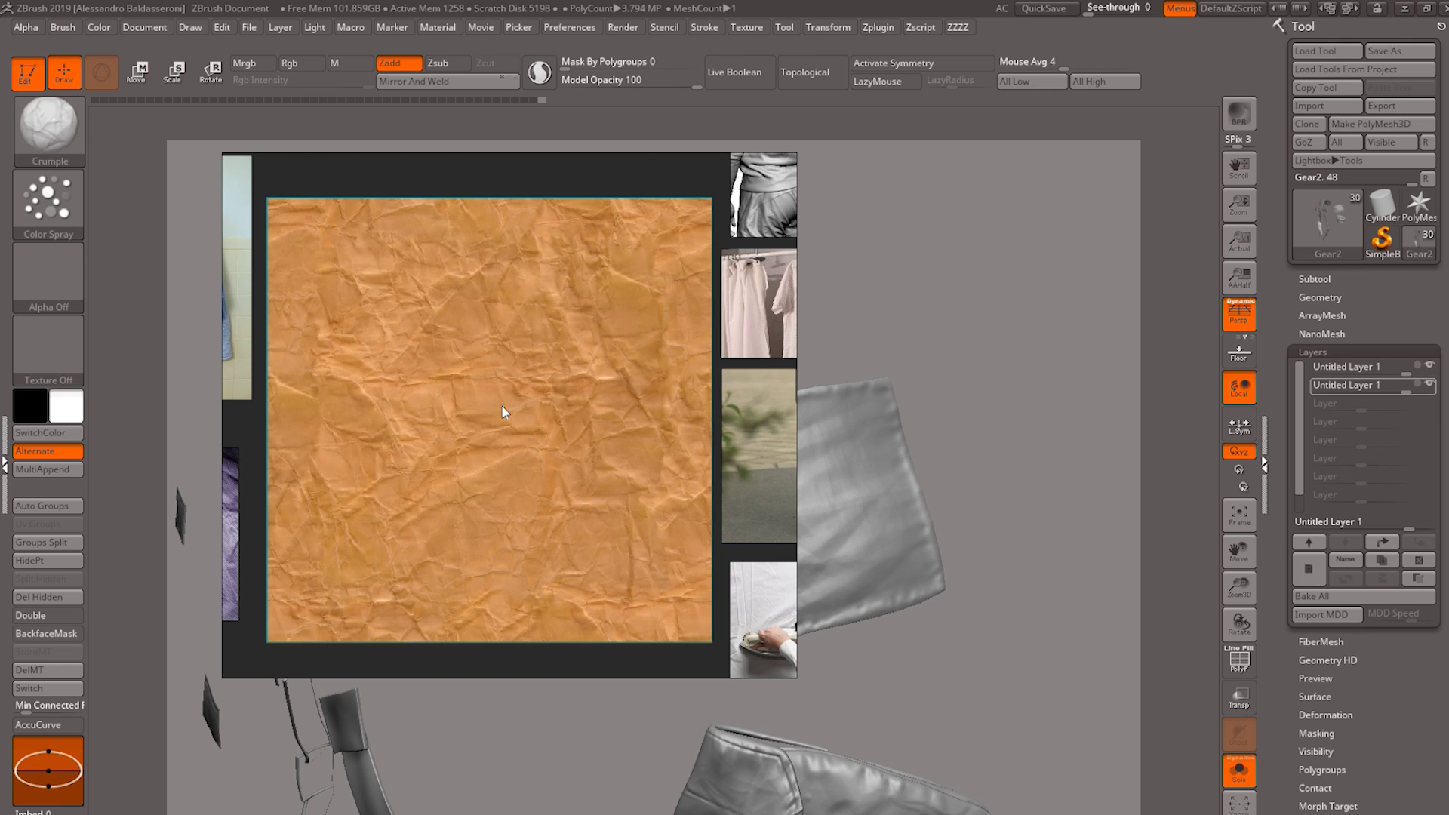
- Examine the crease pattern of the crumpled orange paper reference up close and at a distance
scroll(498, 408, "down", 2)
scroll(483, 416, "up", 3)
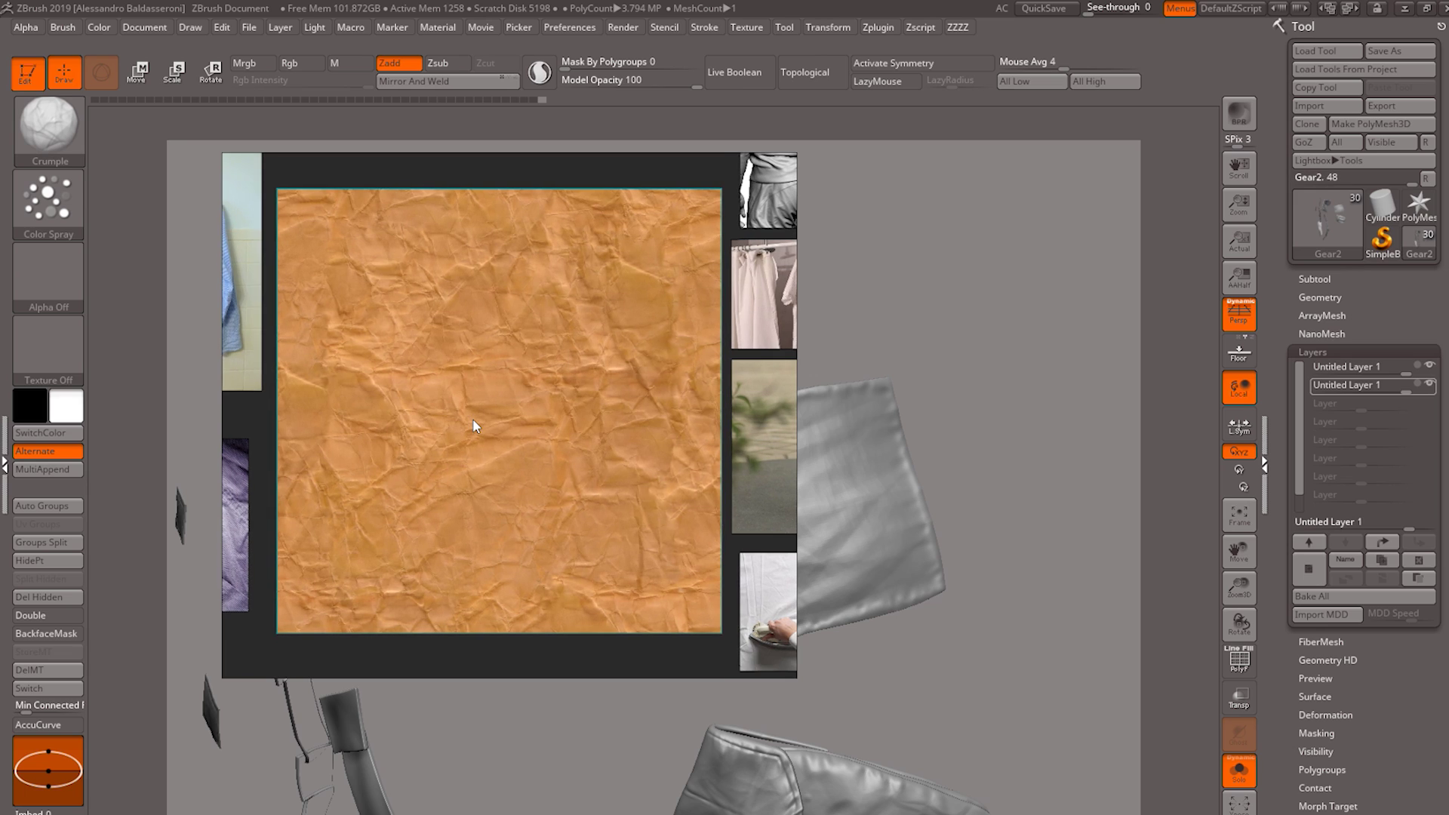
mouse_move(483, 401)
middle_mouse_down()
mouse_move(497, 429)
mouse_move(474, 419)
middle_mouse_up()
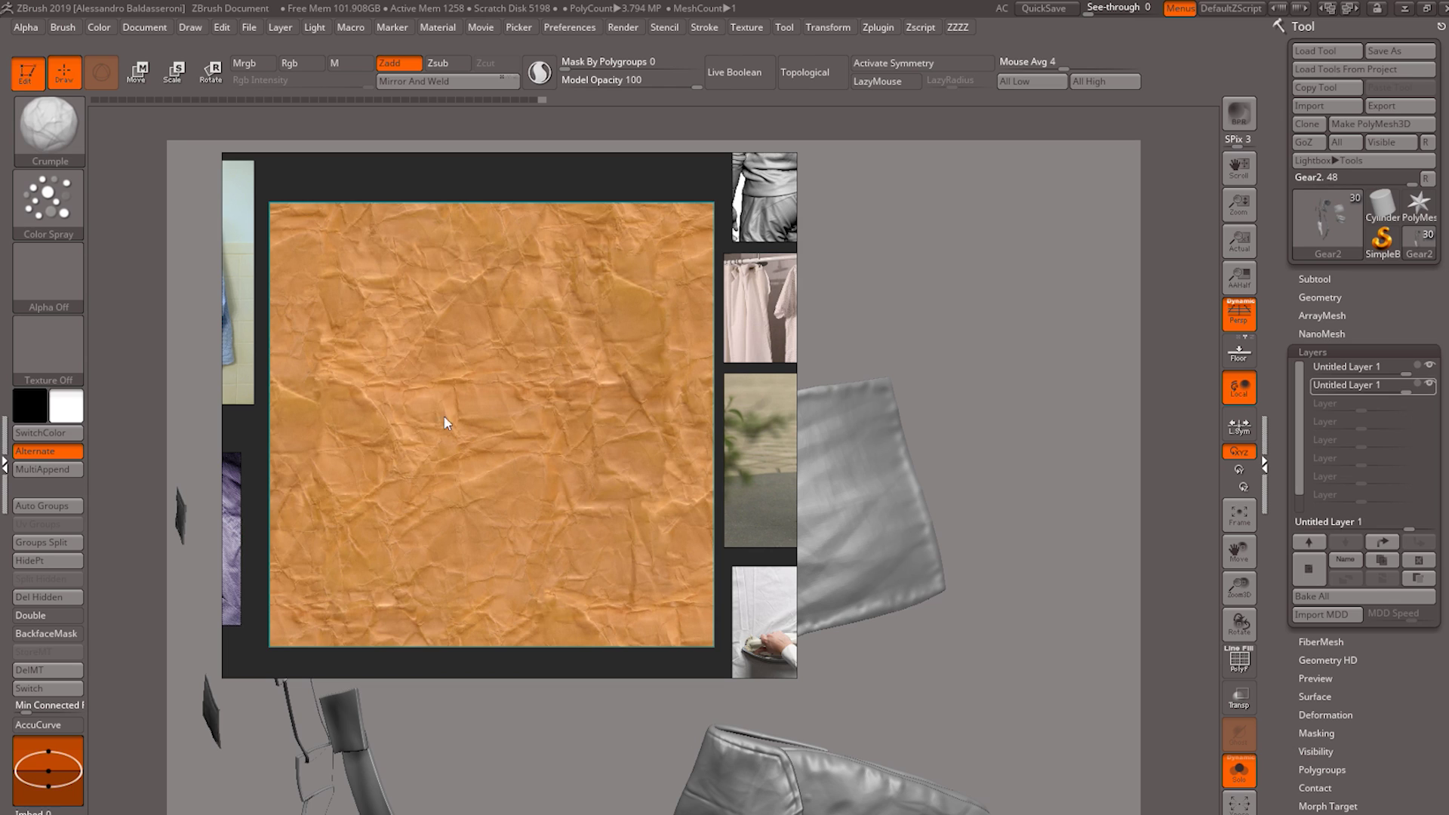
left_click_drag(447, 418, 448, 410)
scroll(449, 410, "down", 2)
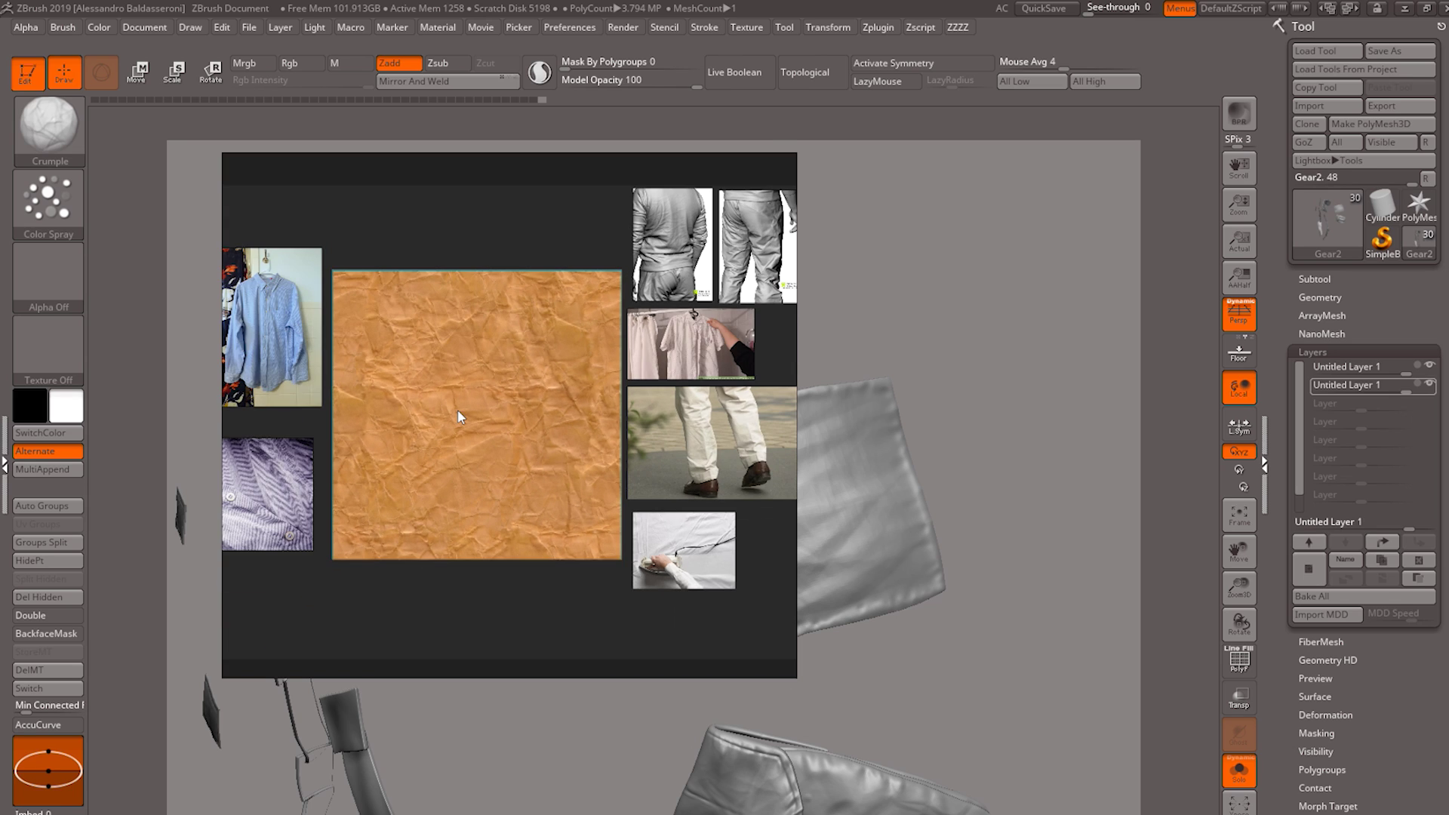
scroll(463, 415, "up", 1)
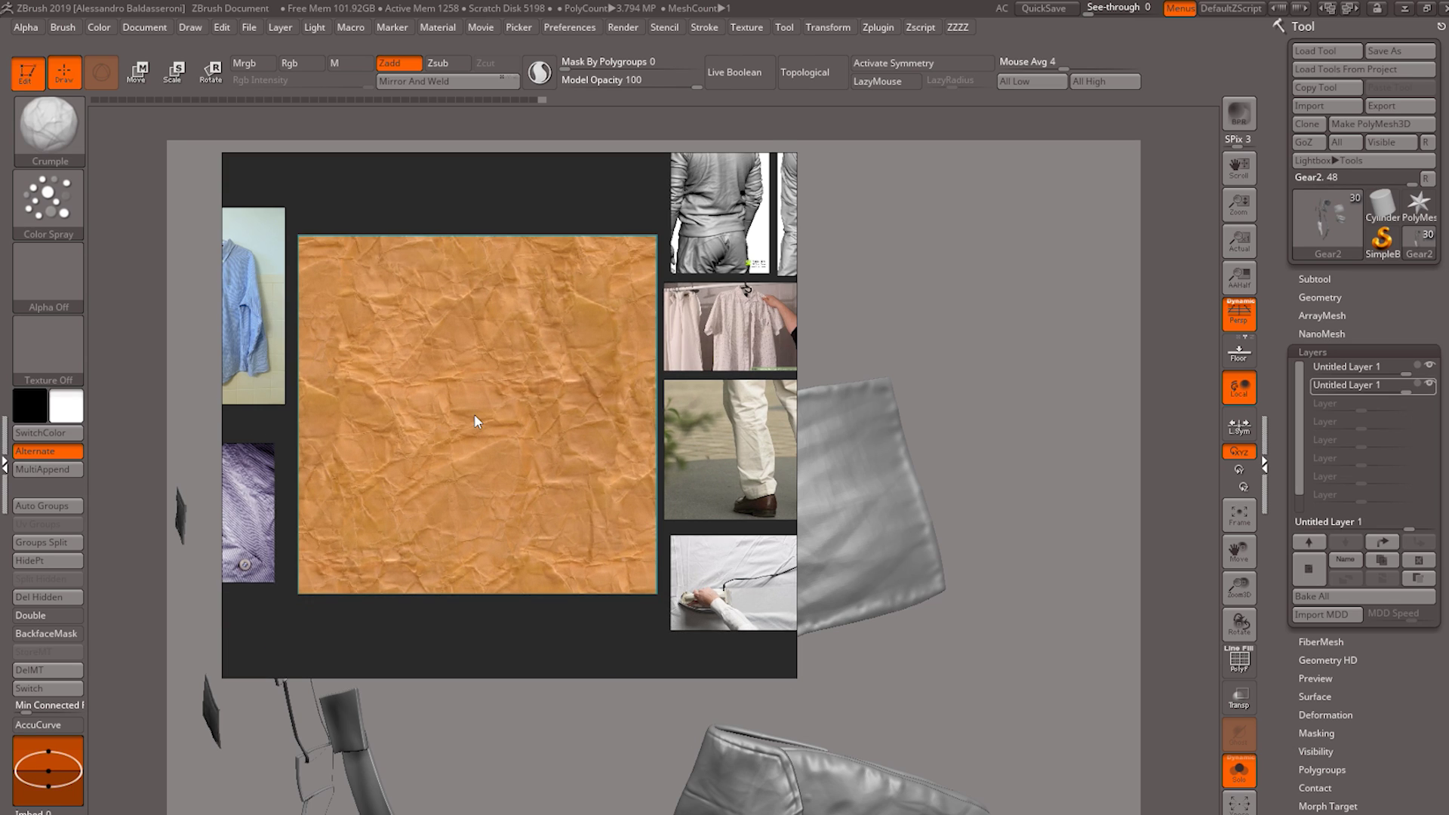
scroll(479, 400, "up", 3)
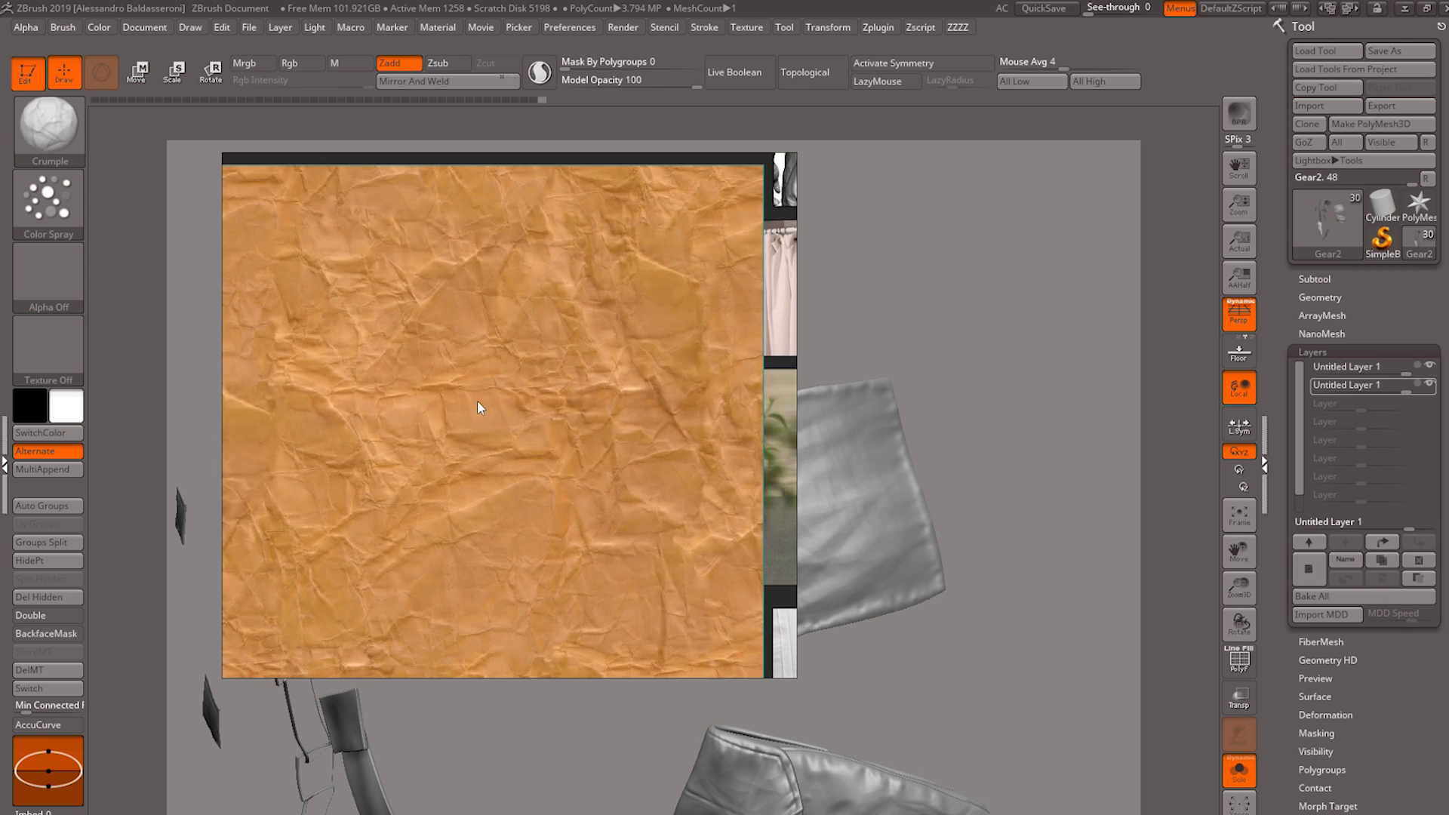
scroll(480, 411, "down", 1)
mouse_move(487, 418)
middle_mouse_down()
mouse_move(471, 409)
mouse_move(493, 409)
middle_mouse_up()
left_click_drag(509, 407, 497, 402)
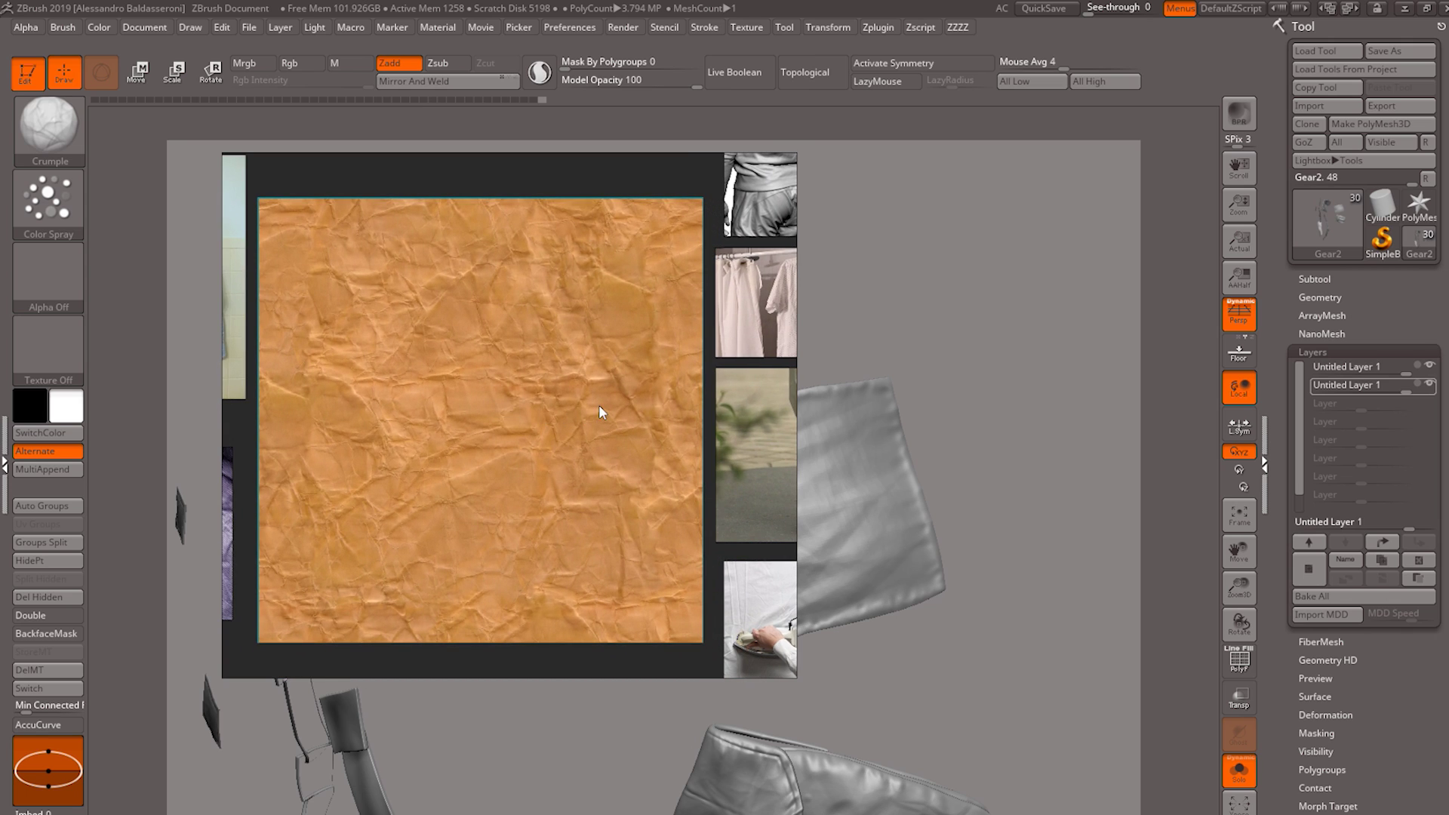
- Move the crumpled paper reference window clear of the cloth patch
middle_click_drag(599, 406, 511, 431)
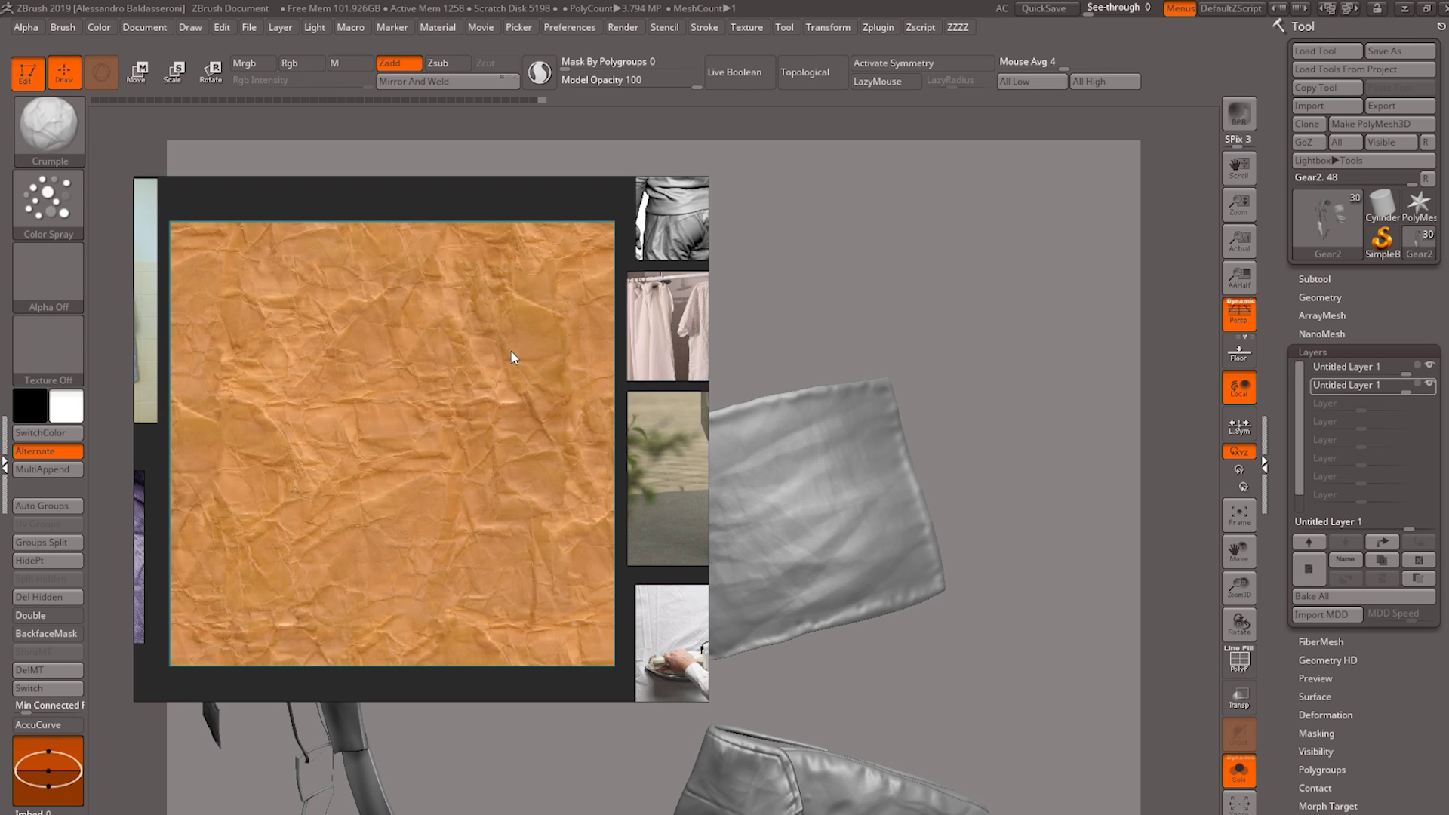
right_click_drag(511, 348, 476, 397)
left_click_drag(756, 317, 843, 288, "alt")
right_click_drag(508, 334, 470, 501)
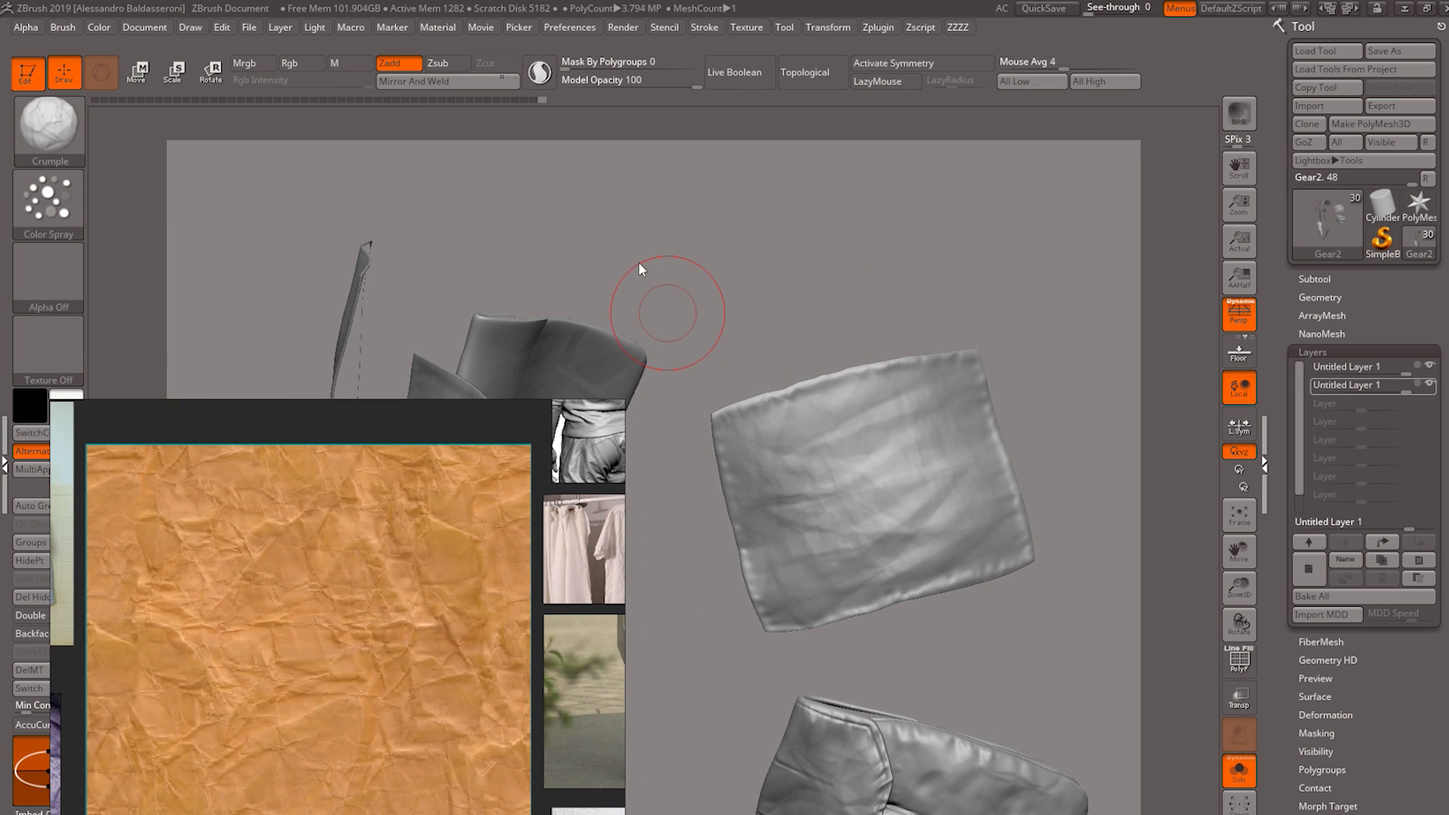
- Hide both existing sculpting layers and add a third layer in recording mode
key("space")
left_click(1430, 384)
left_click(1431, 367)
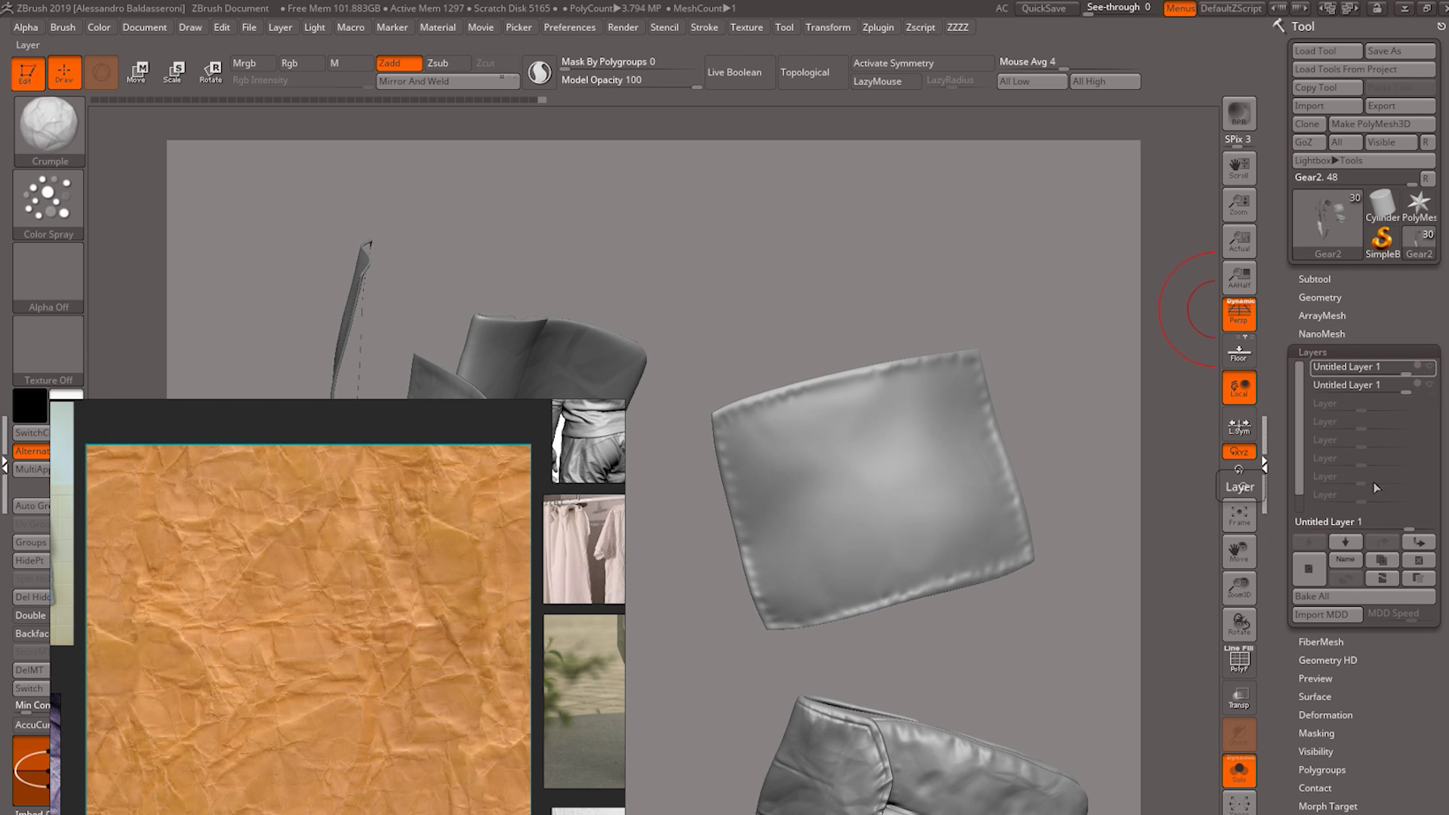
left_click(1310, 571)
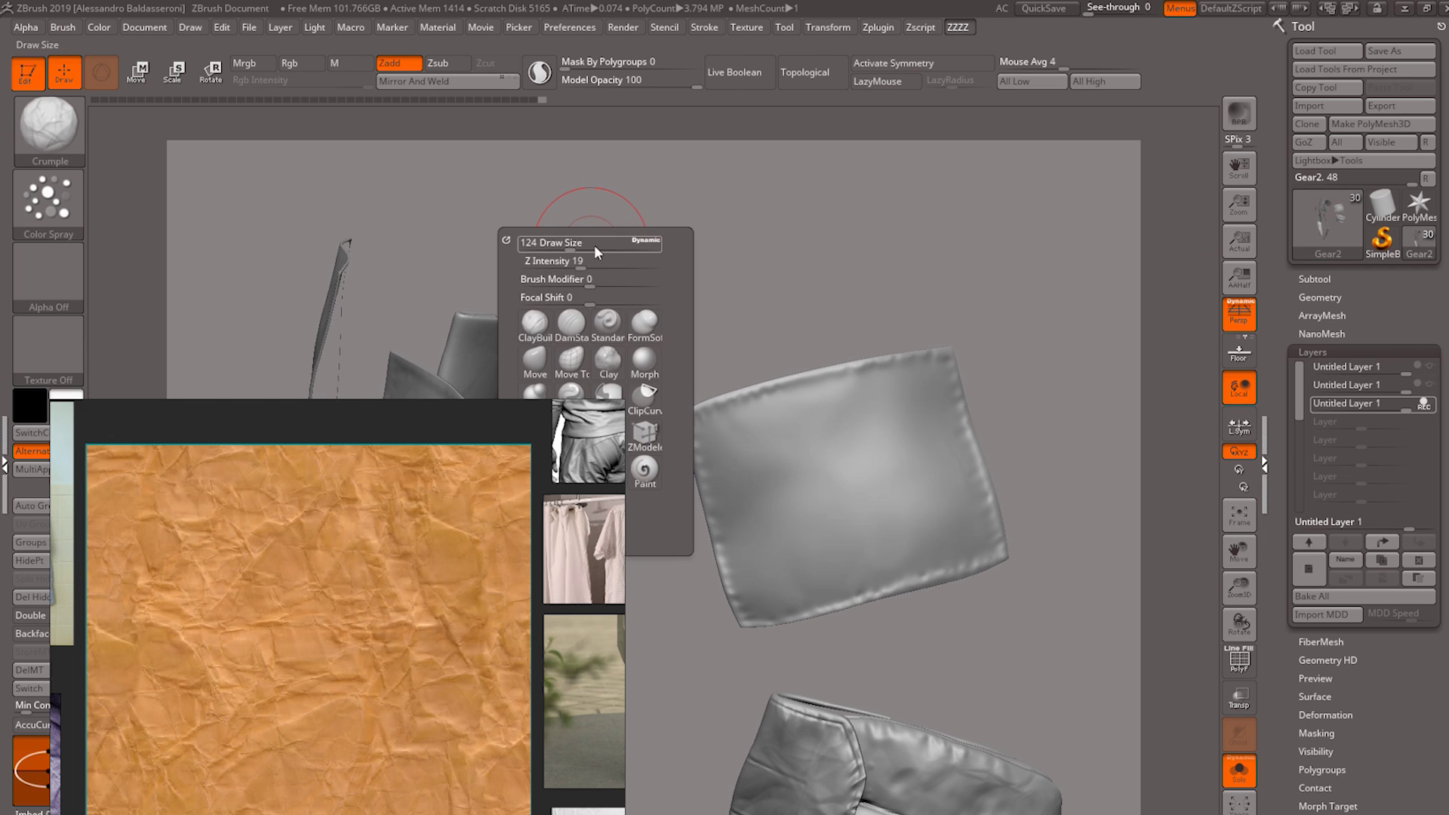
- Set up the Standard brush with the DragRect stroke and the Paper01_Height alpha
left_click(607, 321)
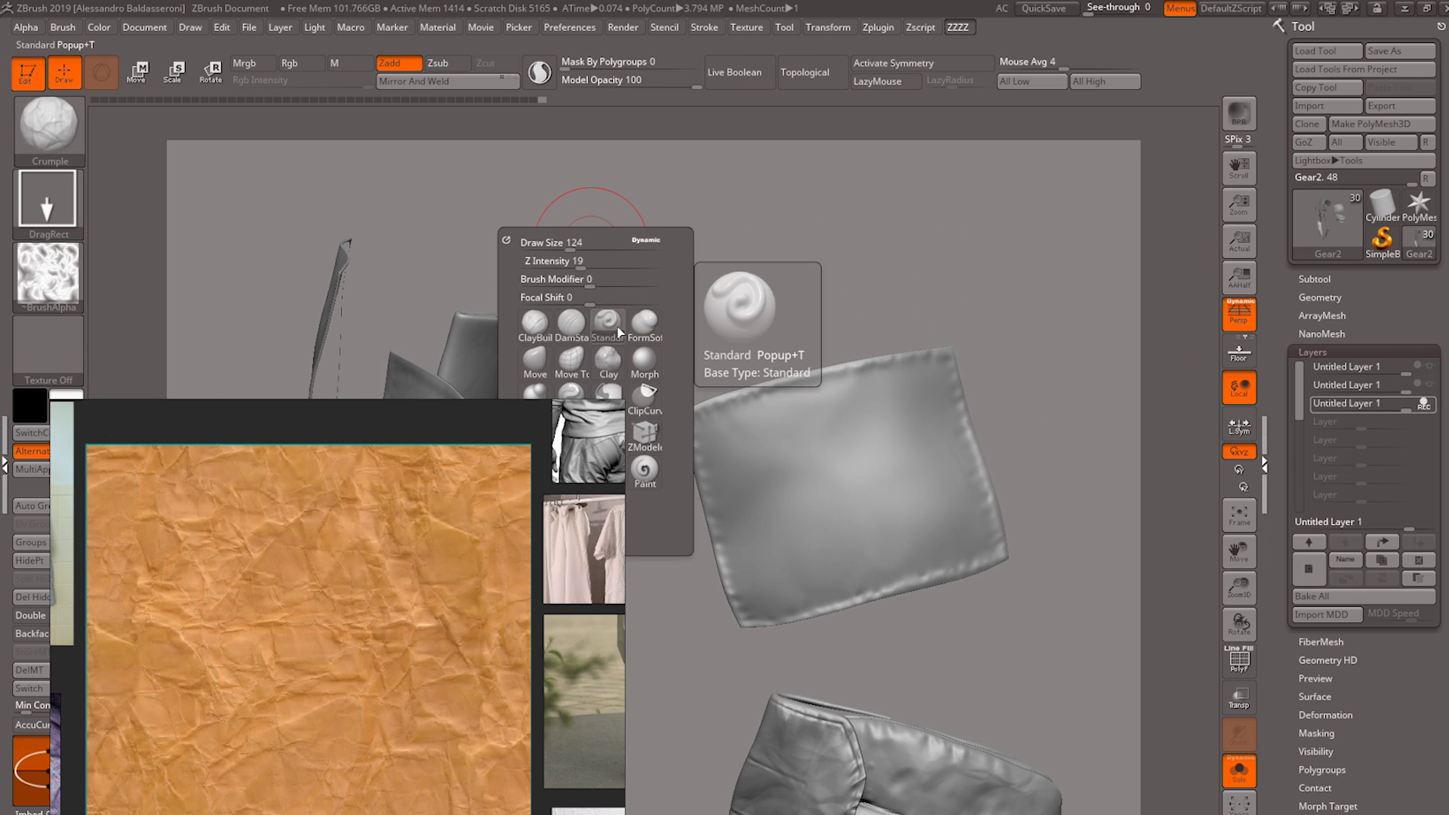
left_click(47, 290)
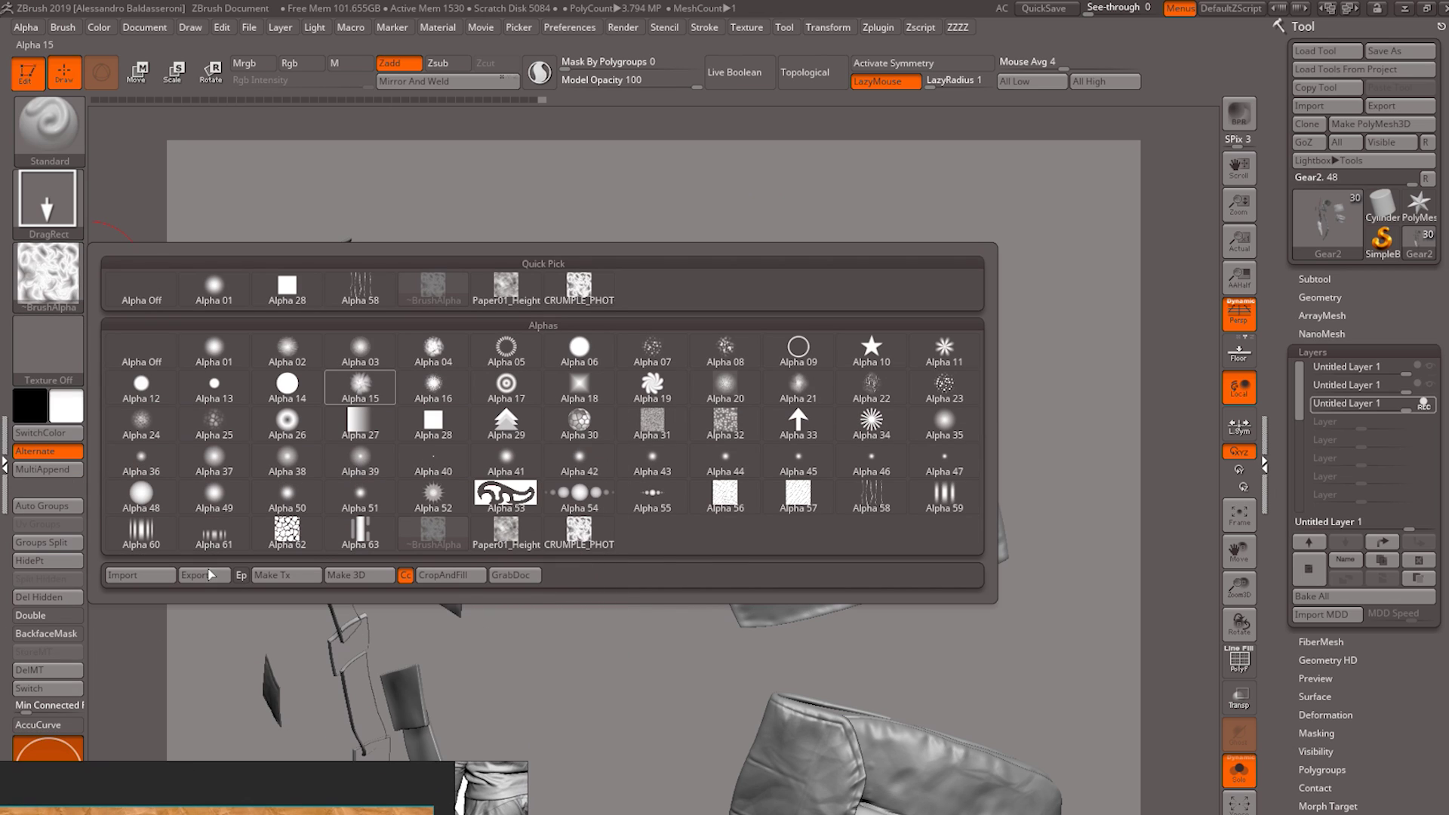
left_click(510, 543)
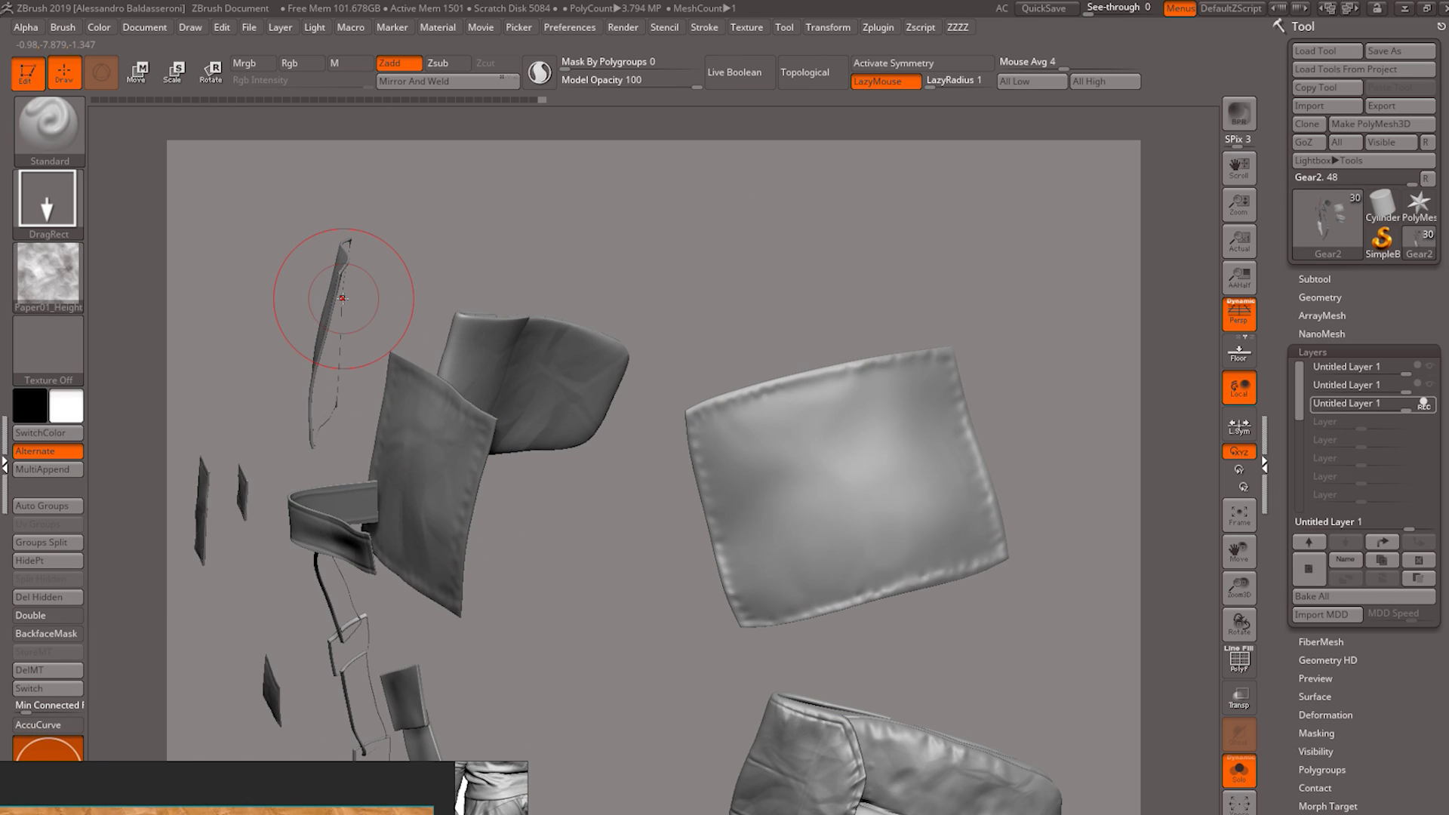
left_click_drag(1068, 366, 841, 479)
mouse_move(51, 275)
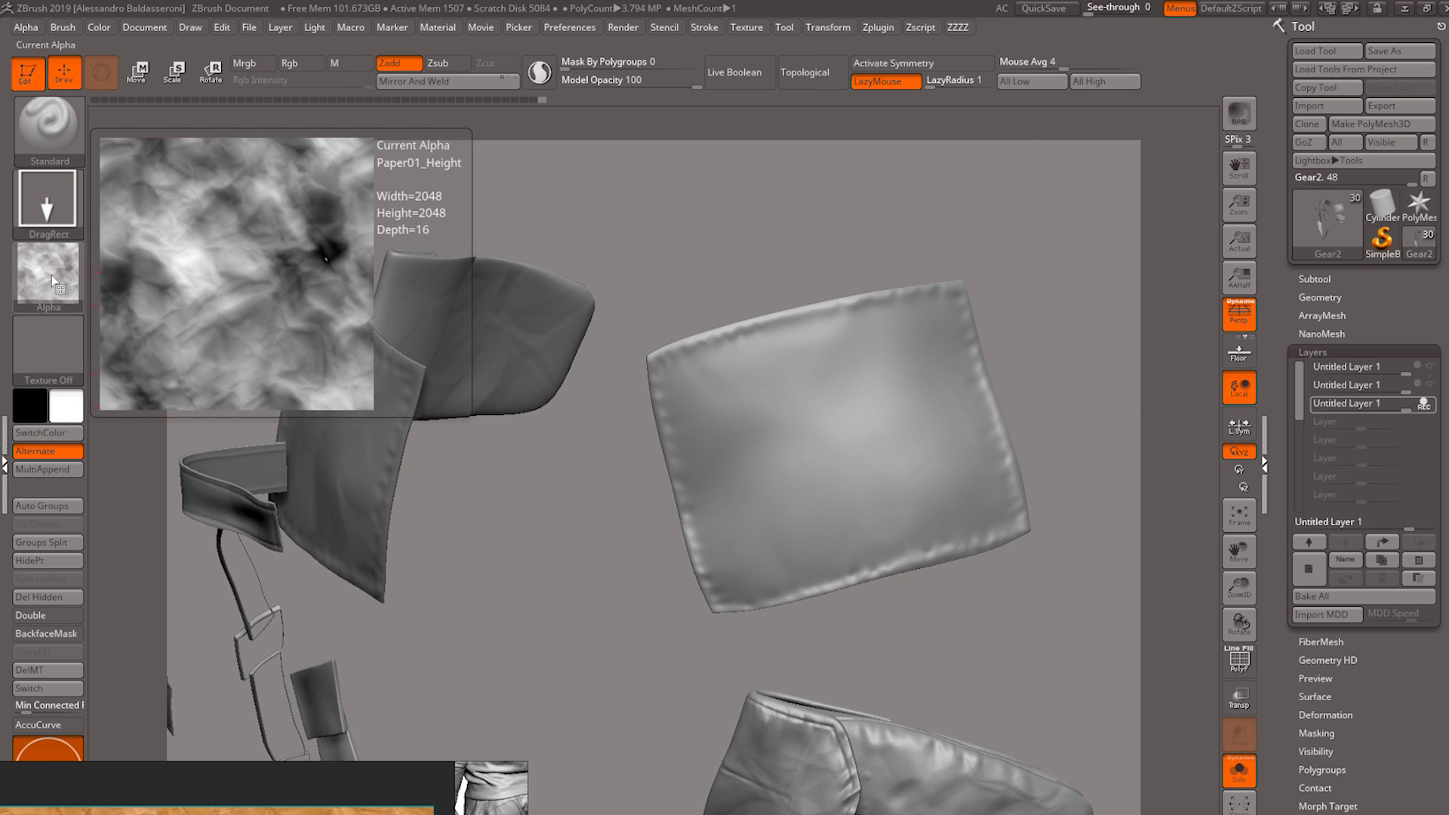
key("space")
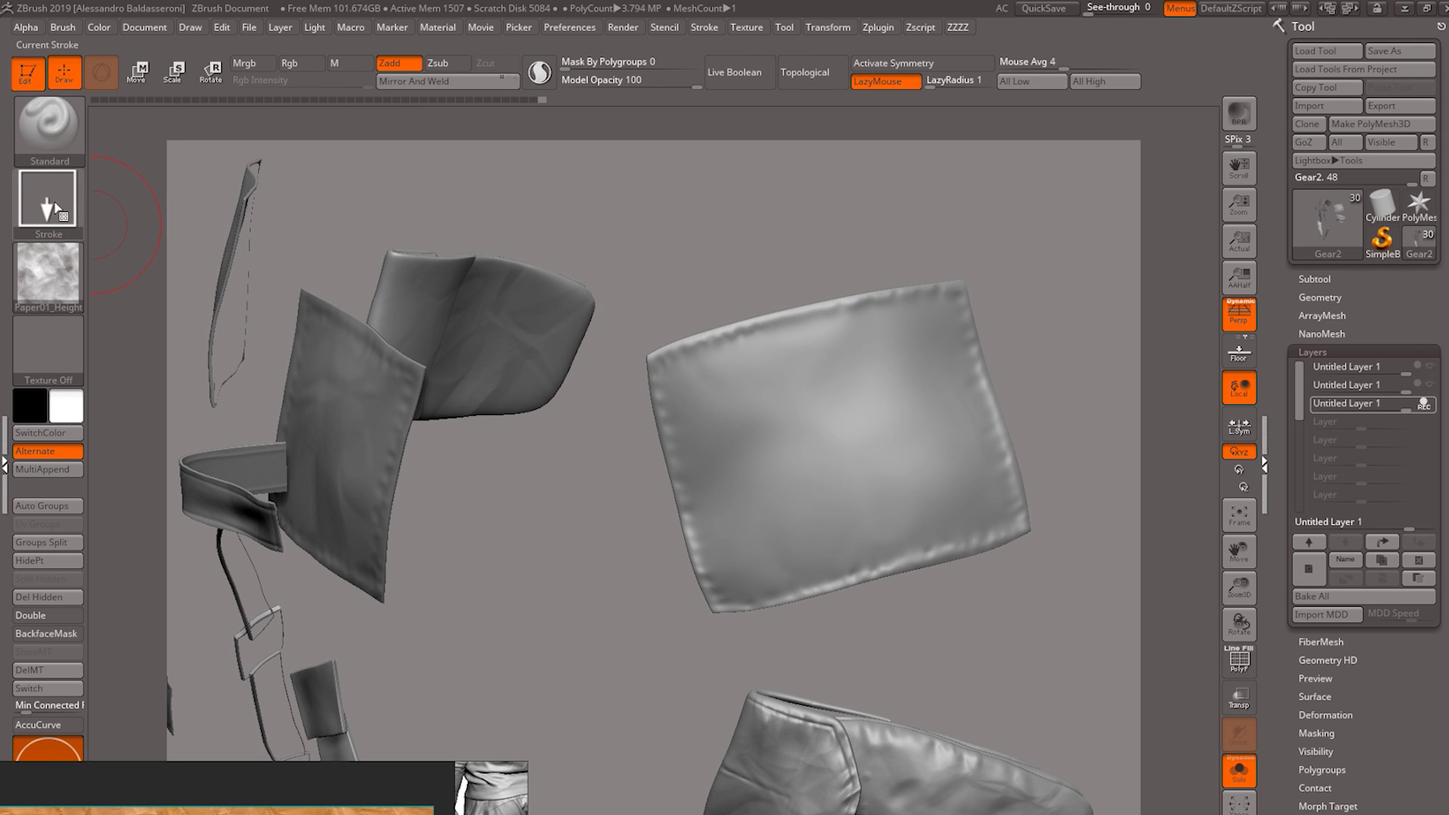
left_click(57, 203)
- Stamp the Paper01_Height crease pattern over the cloth patch with the Standard brush
mouse_move(817, 430)
left_mouse_down()
mouse_move(895, 453)
mouse_move(944, 499)
left_mouse_up()
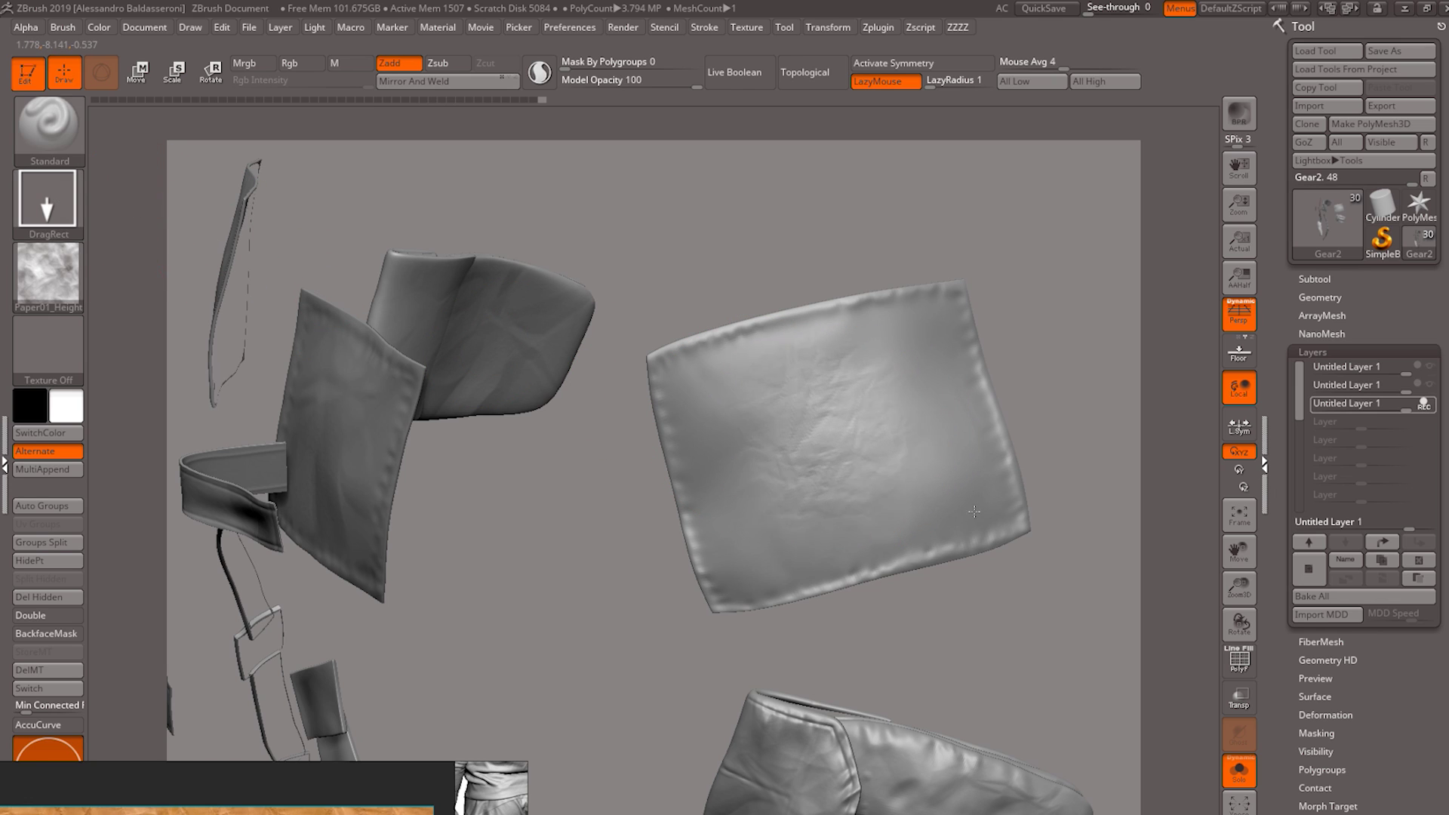
mouse_move(1129, 508)
left_mouse_down()
mouse_move(1107, 489)
mouse_move(1116, 526)
mouse_move(1107, 500)
left_mouse_up()
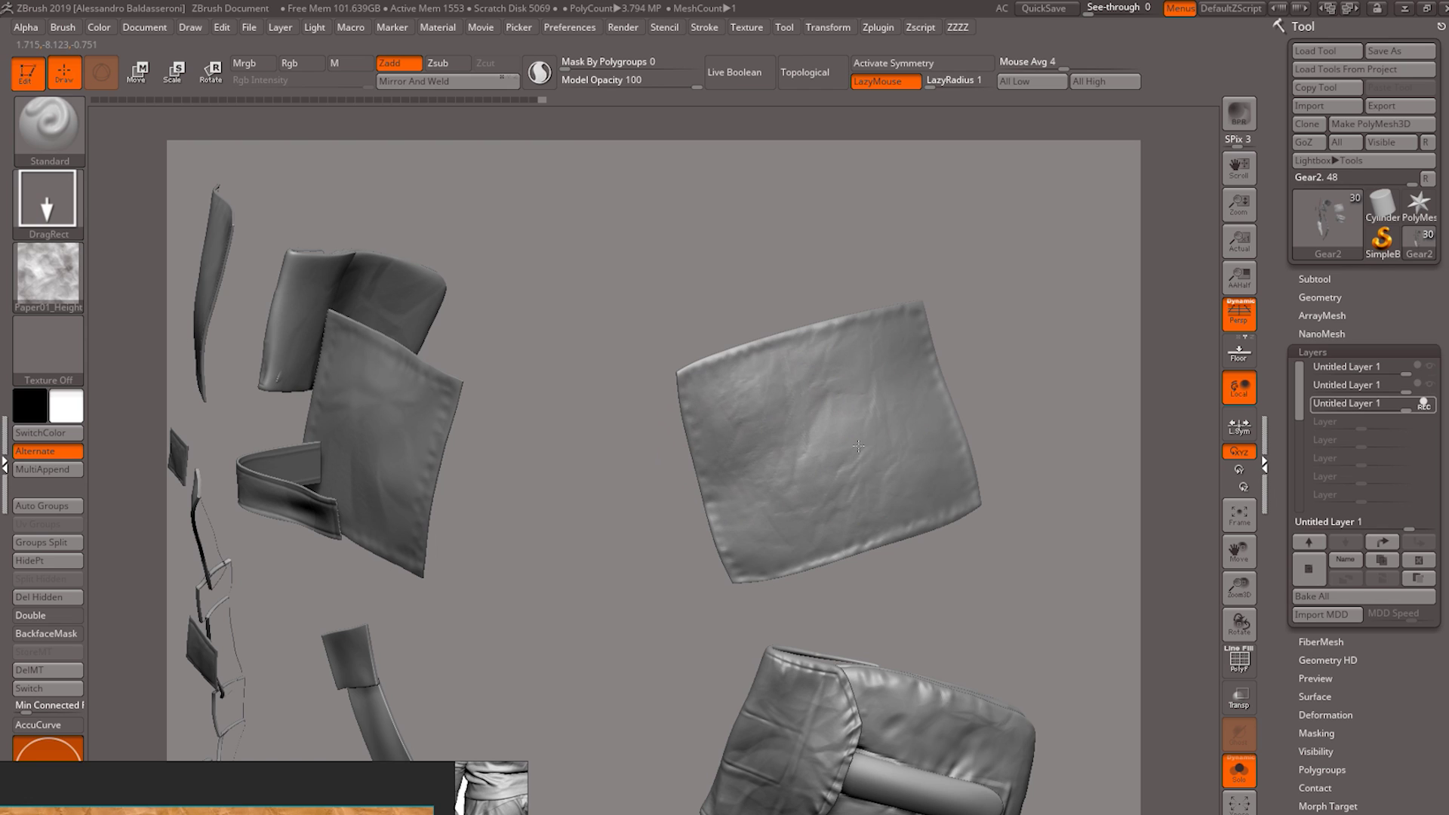
left_click_drag(936, 453, 1026, 476)
left_click_drag(1090, 435, 1061, 430)
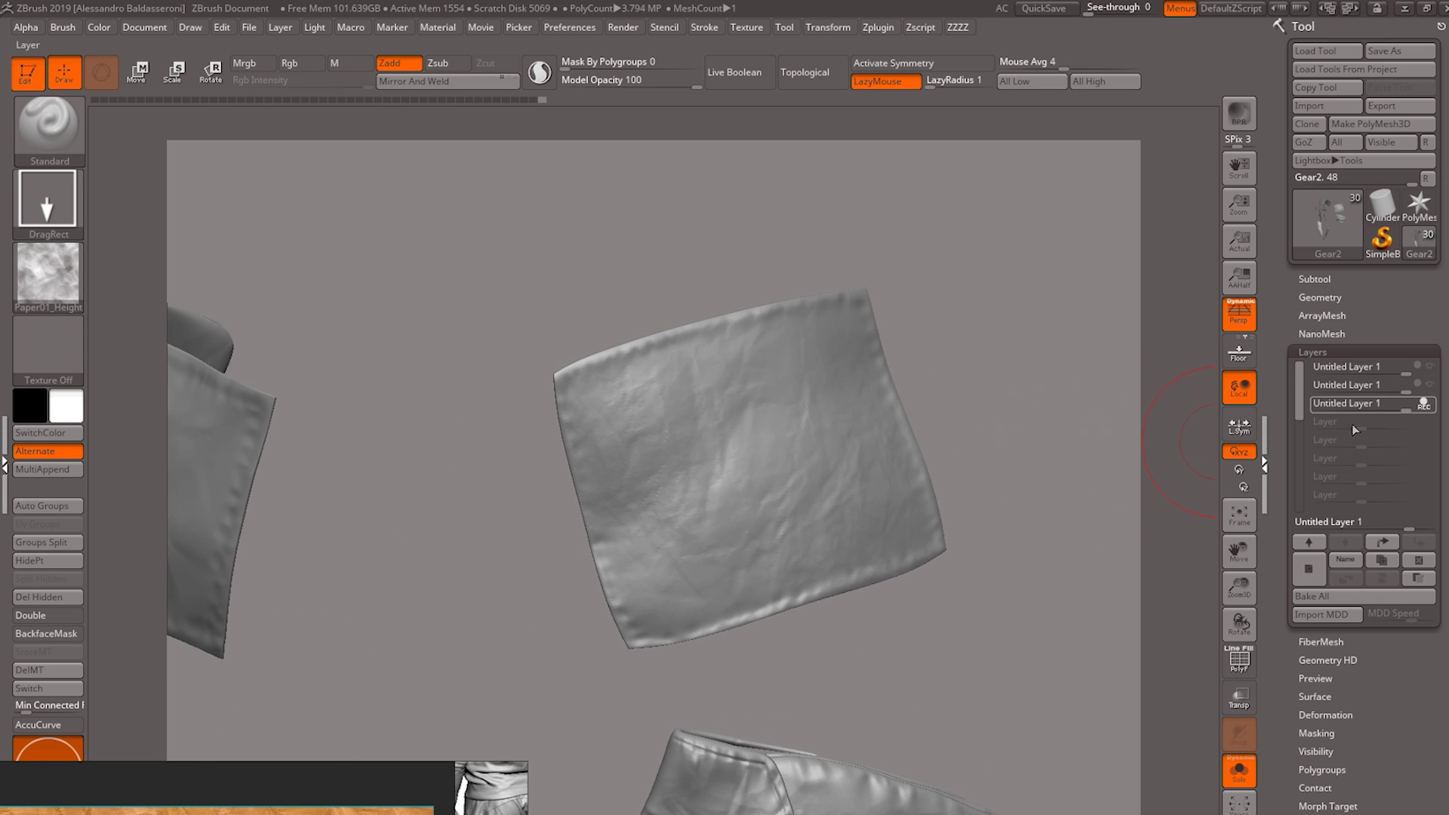
- Stop recording on the third layer and make the first layer's folds visible together with the paper creases
mouse_move(1423, 406)
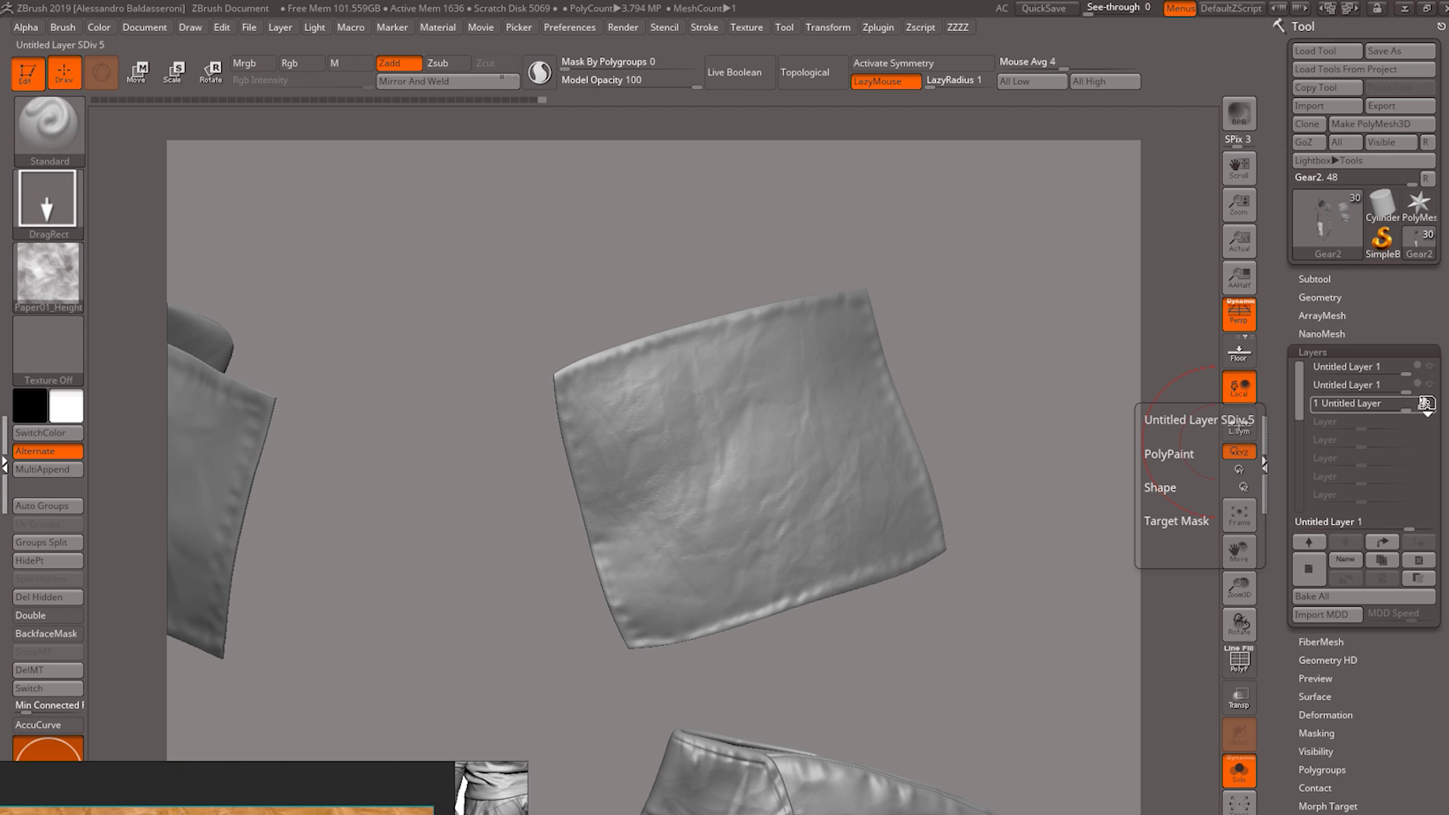
left_click(1429, 369)
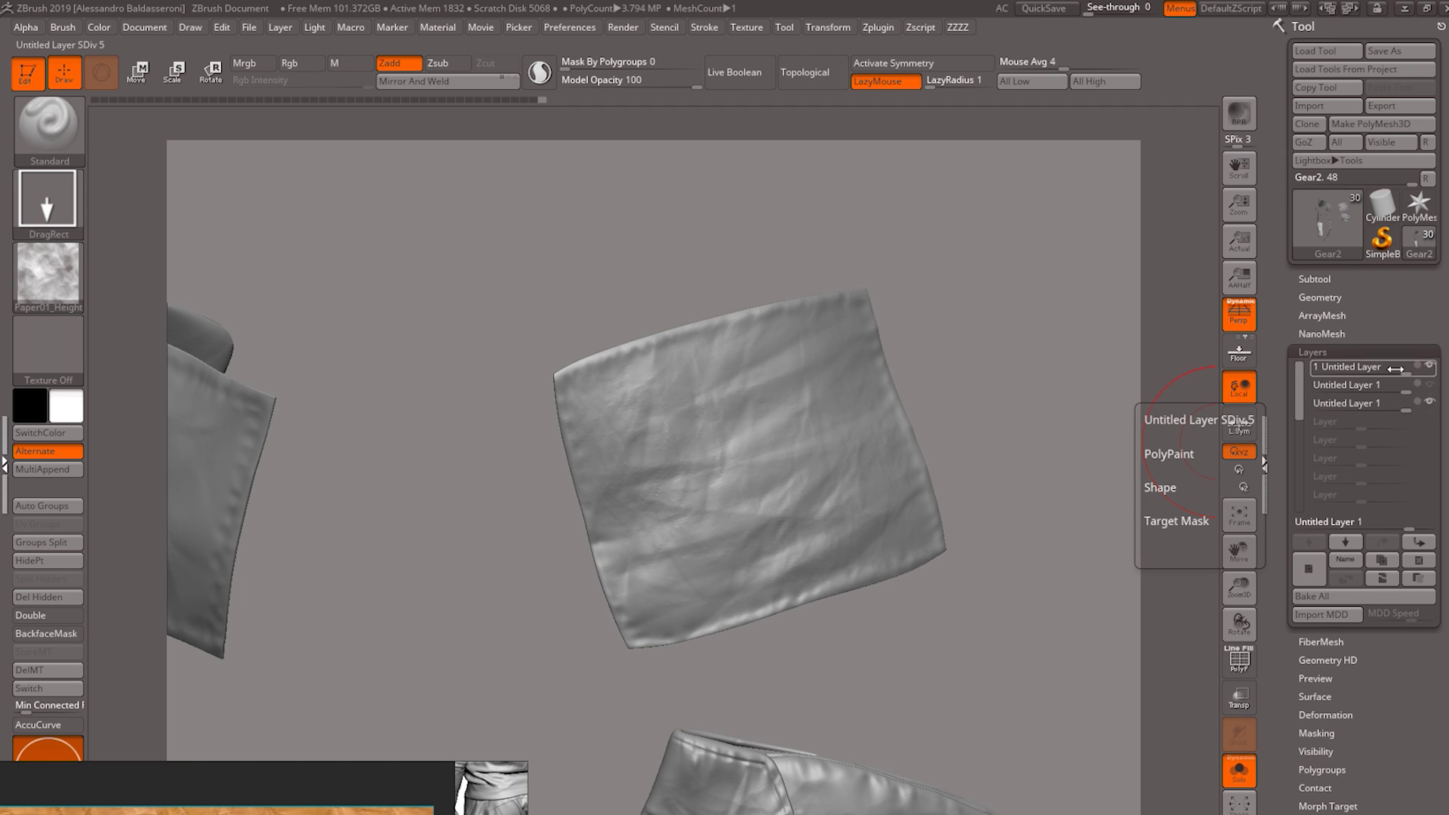
left_click_drag(1045, 441, 991, 433, "alt")
- Compare the patch's combined wrinkles with the blue shirt reference, moving the reference window aside to inspect the patch
left_click_drag(323, 801, 471, 364)
scroll(471, 364, "down", 5)
scroll(350, 522, "up", 6)
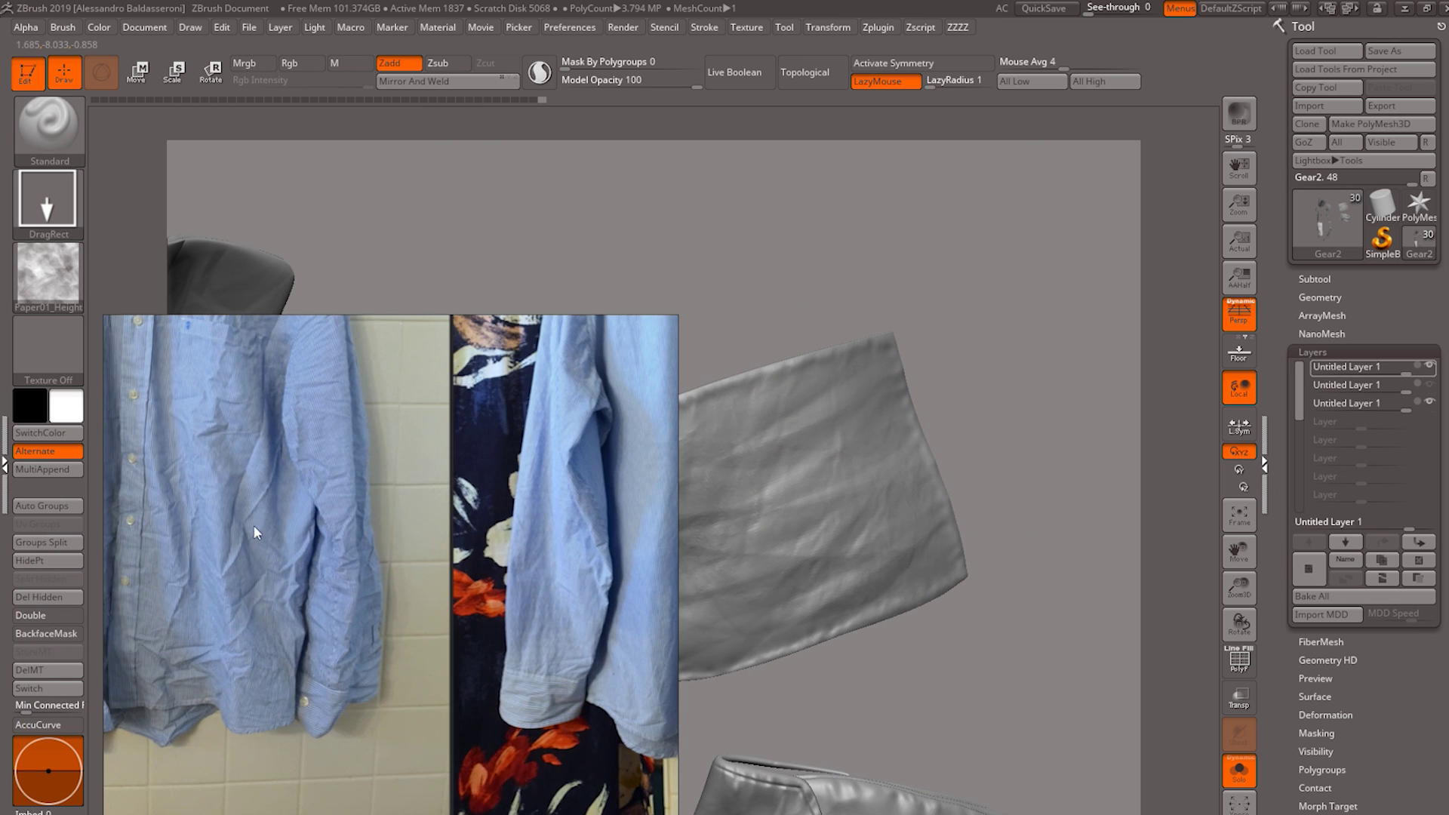
left_click_drag(972, 471, 1069, 483, "alt")
right_click_drag(495, 485, 318, 722)
left_click_drag(711, 488, 1035, 344)
left_click_drag(927, 468, 993, 450)
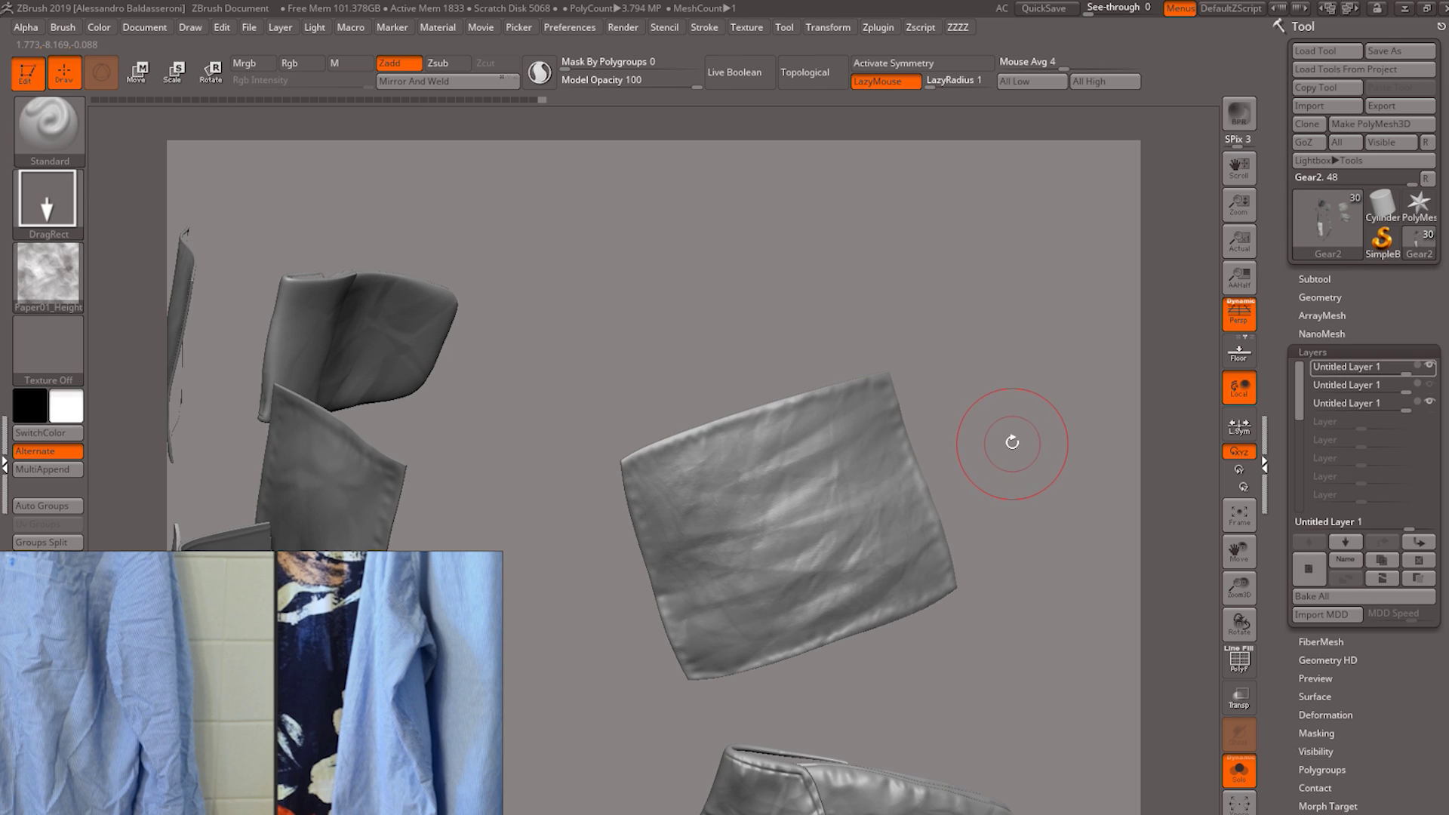
left_click_drag(1013, 441, 1010, 420)
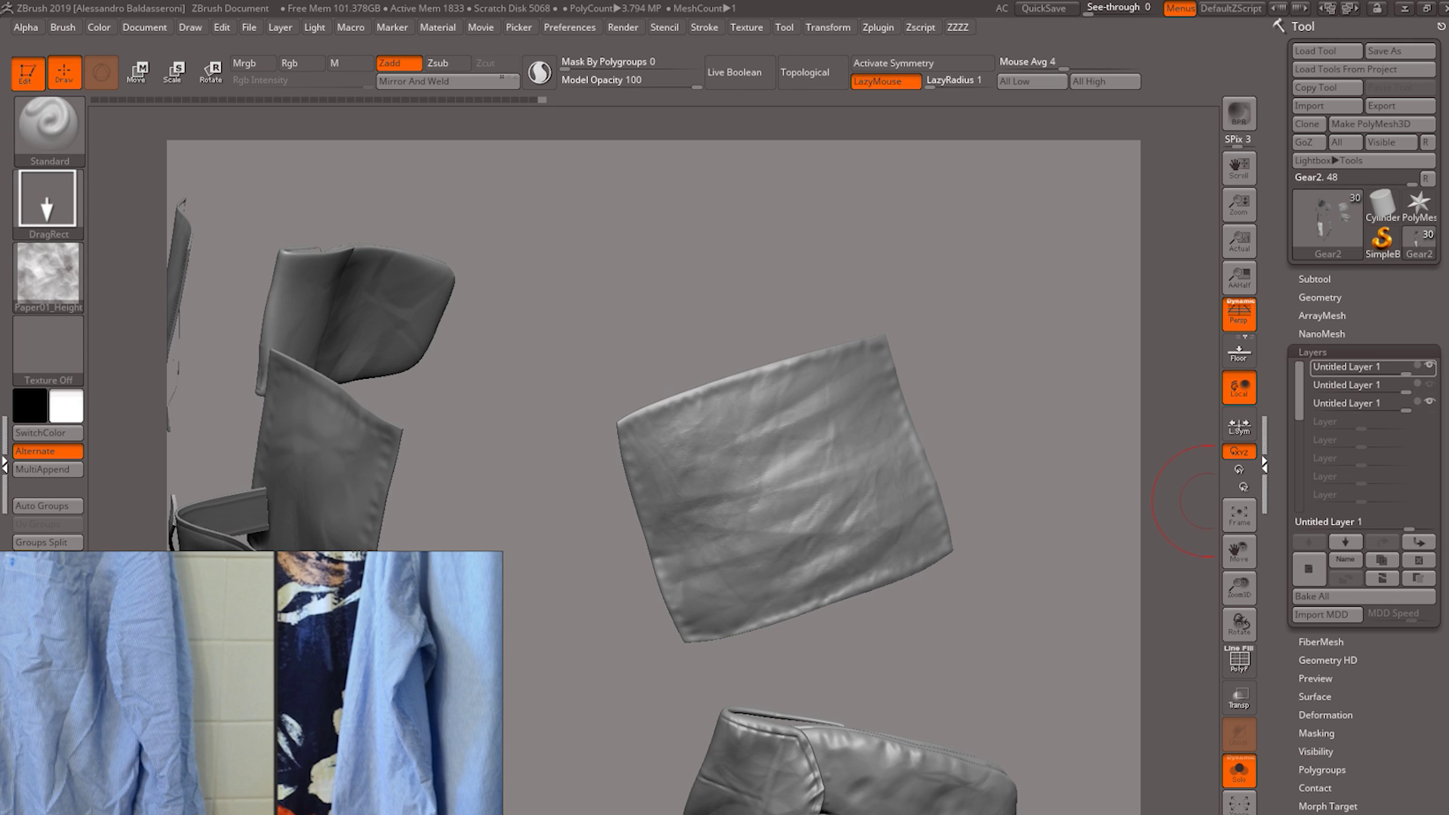
- Switch to the browser to view the tutorial artist's Generalist Art / Tutorials album on ArtStation, then return to ZBrush
key("alt+Tab")
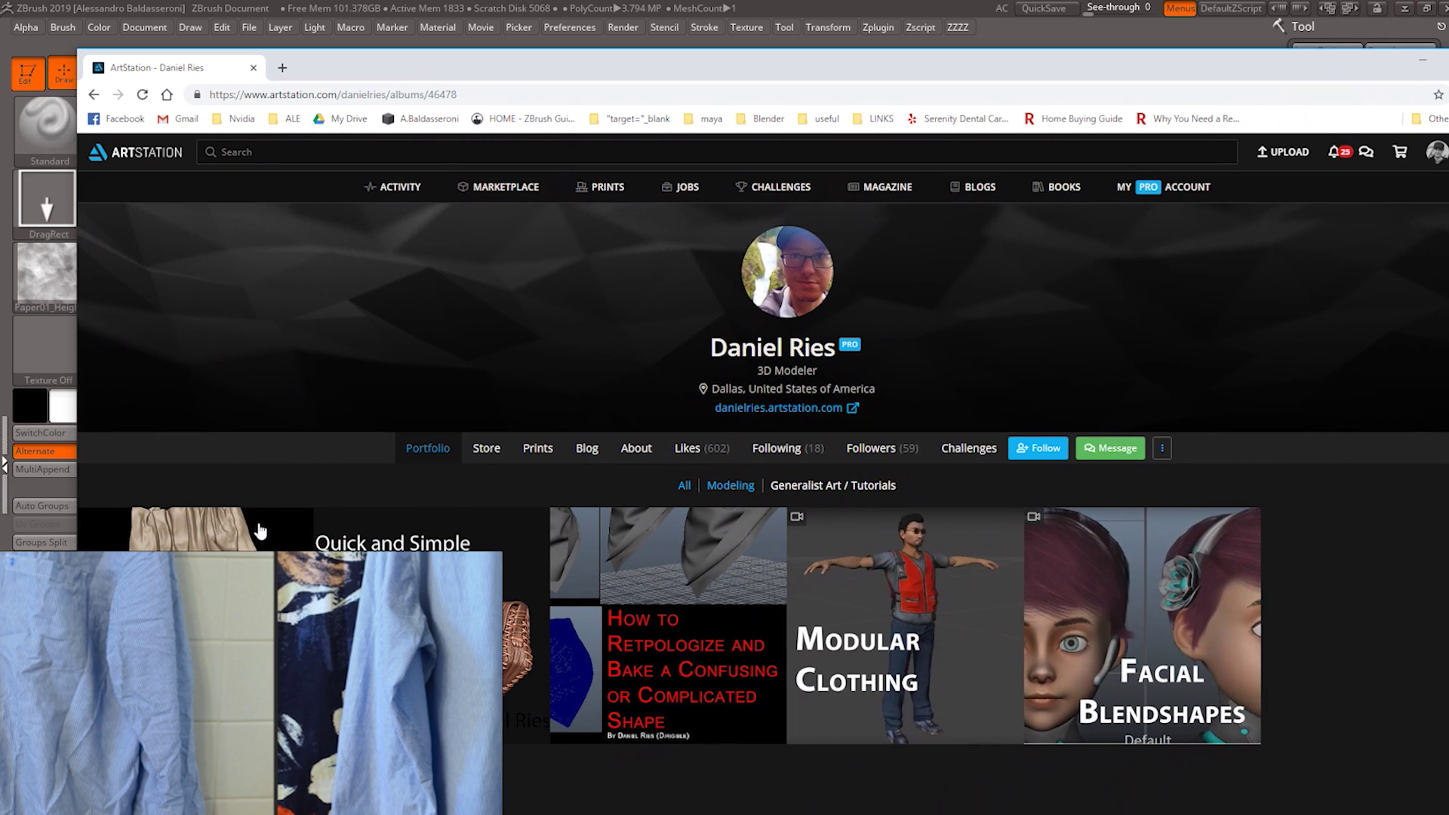
right_click(323, 568)
right_click_drag(214, 613, 0, 801)
double_click(550, 78)
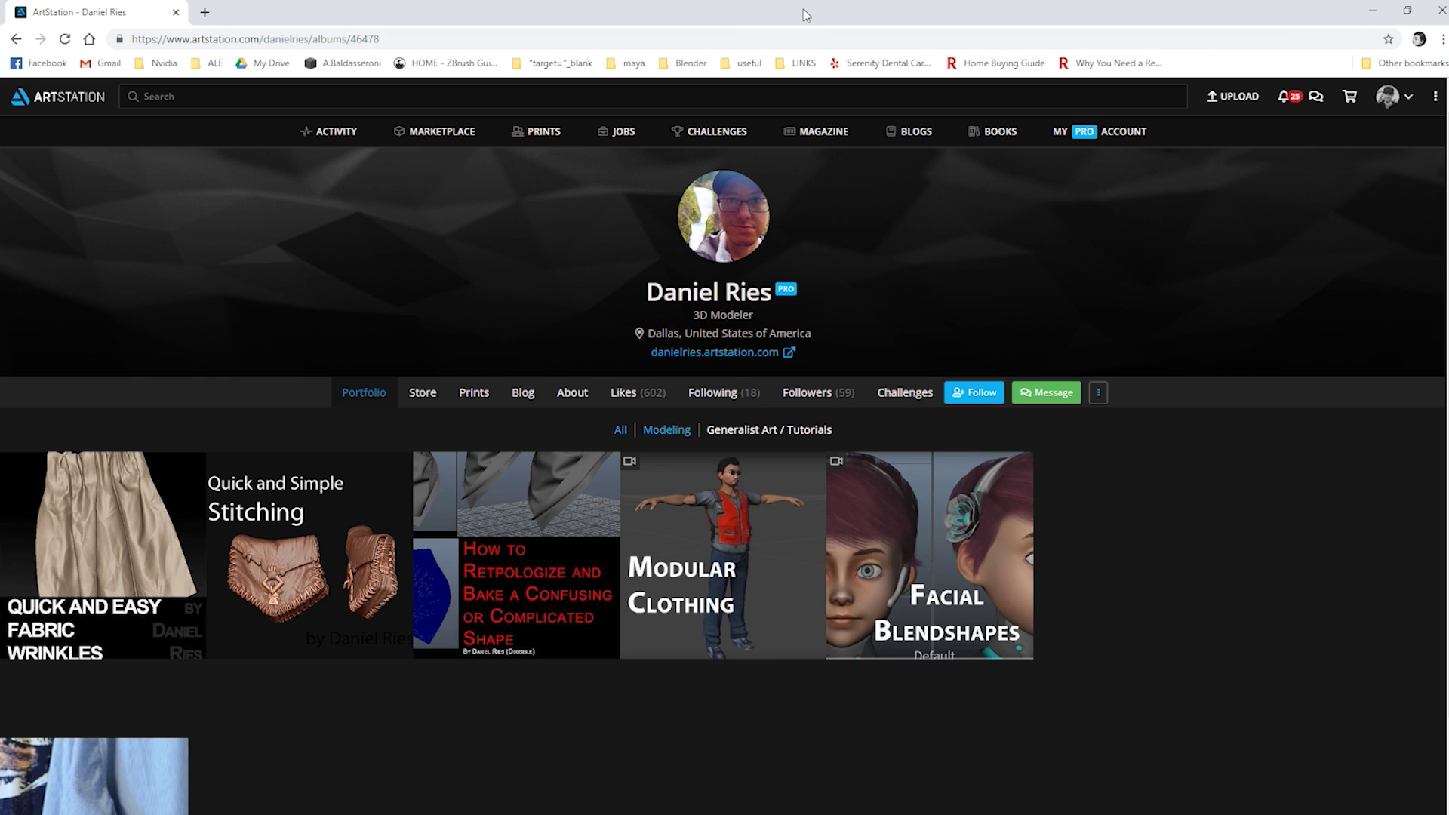
left_click_drag(806, 15, 1448, 91)
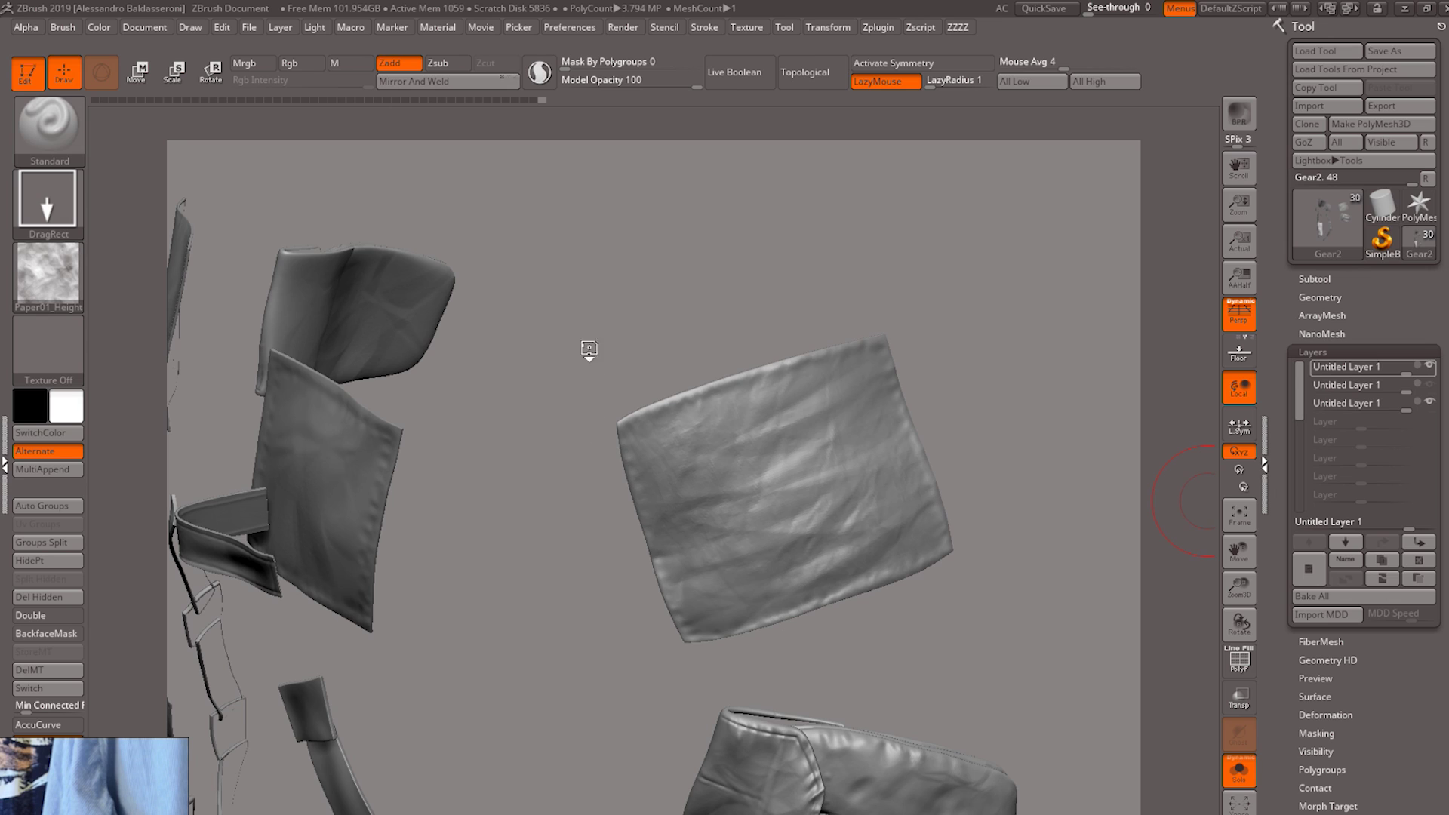
- Switch to Photoshop and create a new white 4096 × 4096 pixel RGB document, moving its window to the middle of the workspace
key("alt+Tab")
key("Escape")
left_click(1402, 8)
left_click(411, 814)
left_click(42, 10)
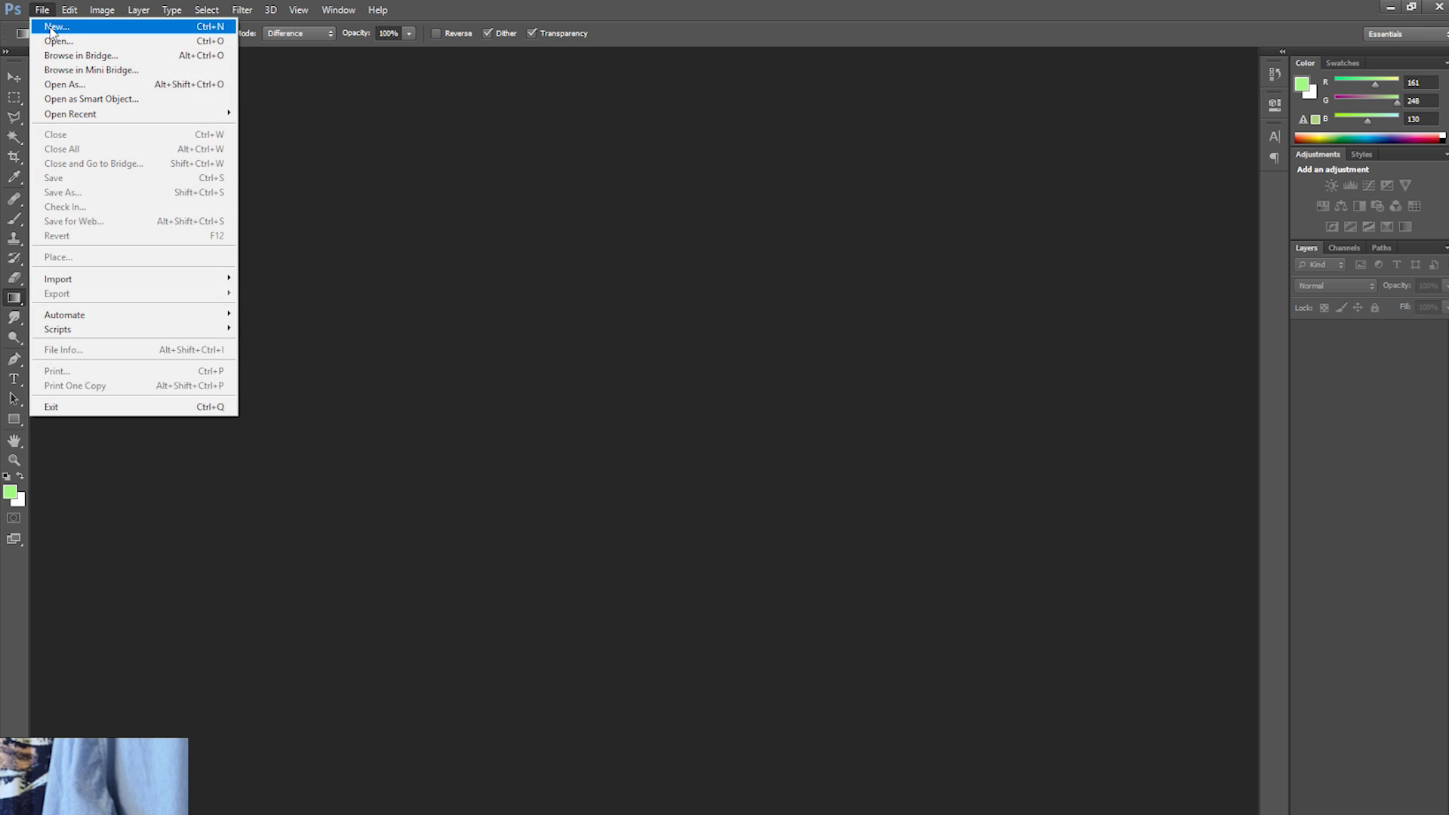
left_click(56, 27)
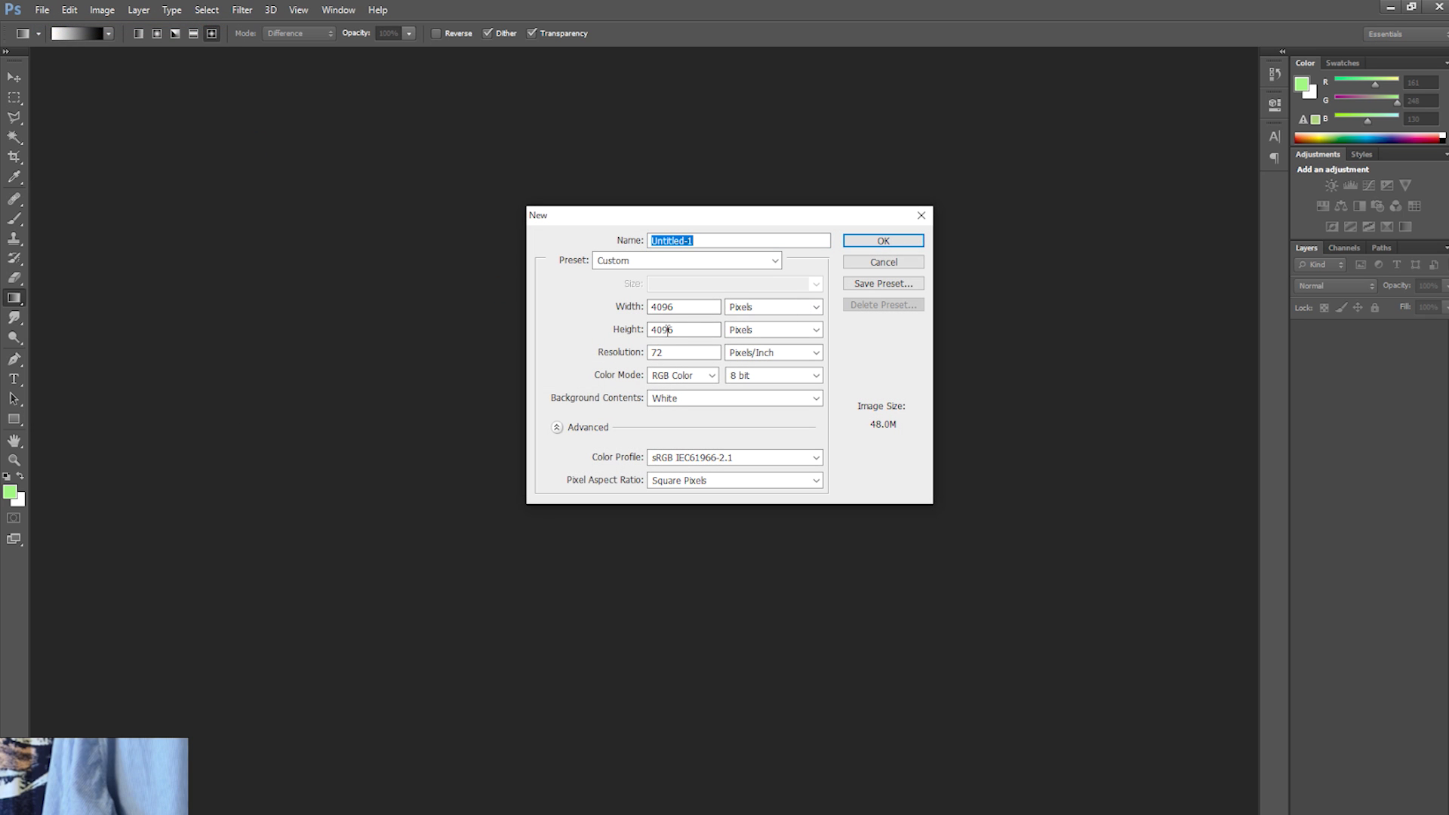
left_click(880, 240)
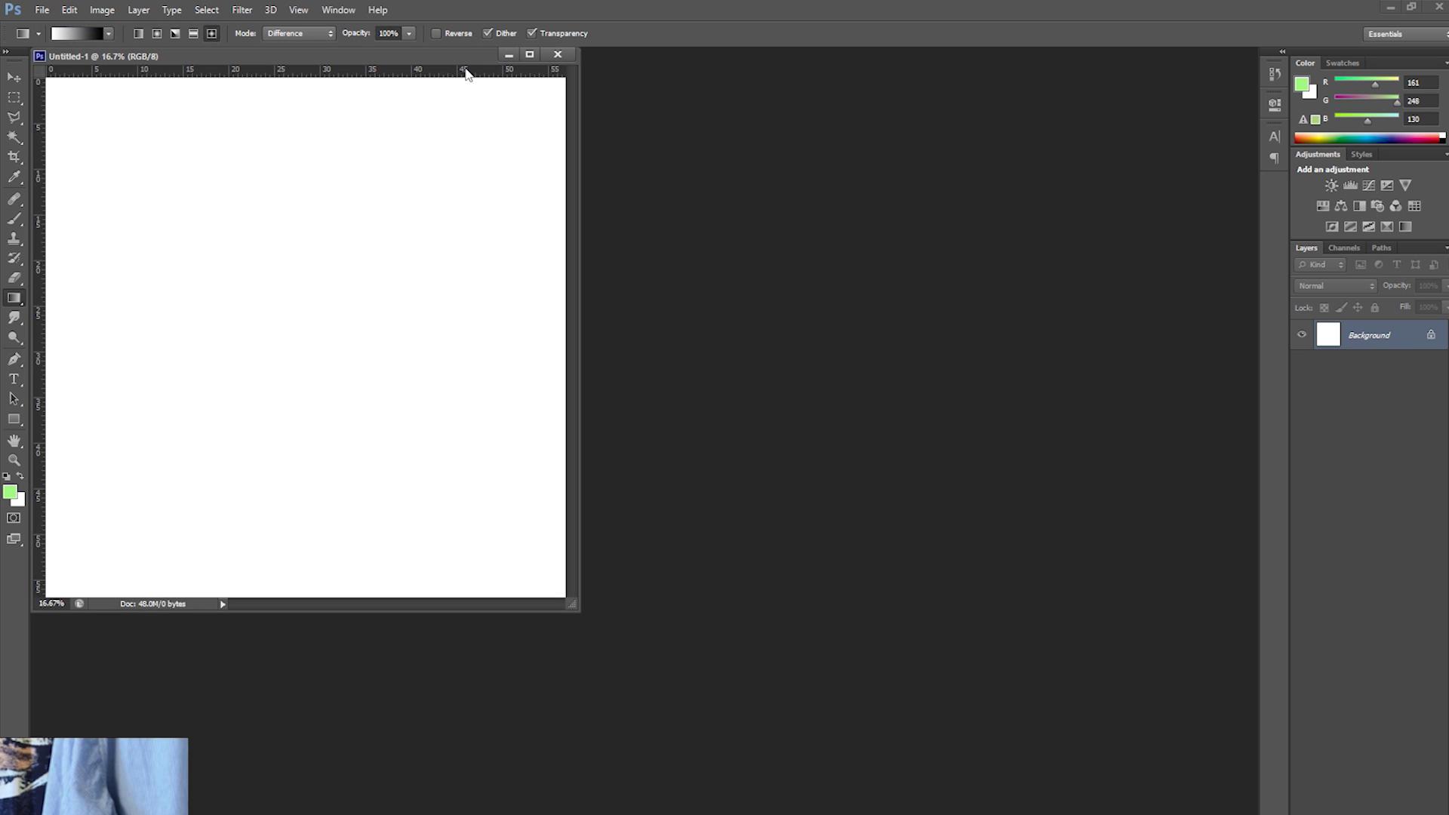
left_click_drag(457, 56, 623, 144)
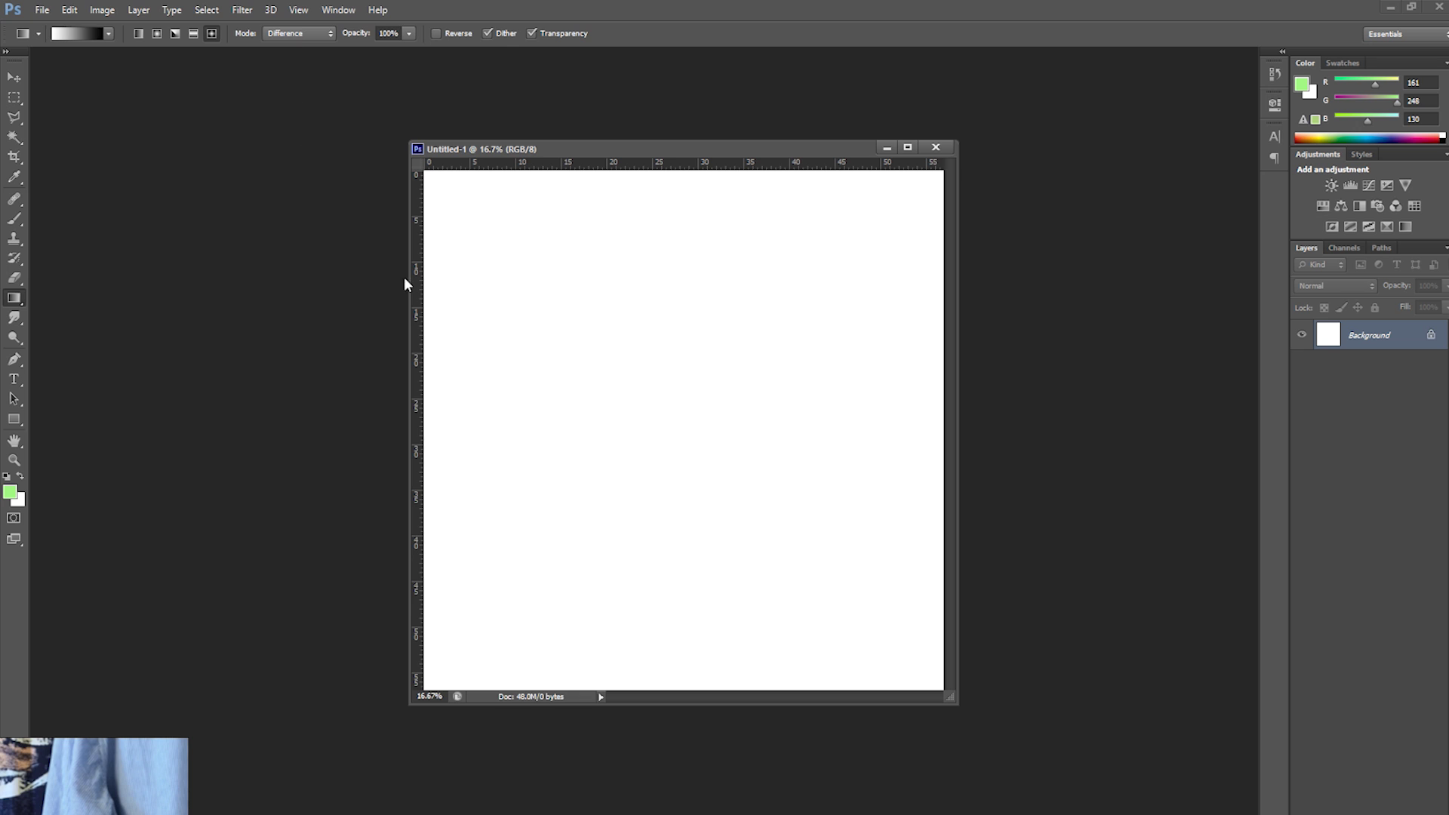
- Fill the canvas with overlapping white-to-black diamond gradients in Difference mode, and invert the finished crumple pattern
left_click(58, 36)
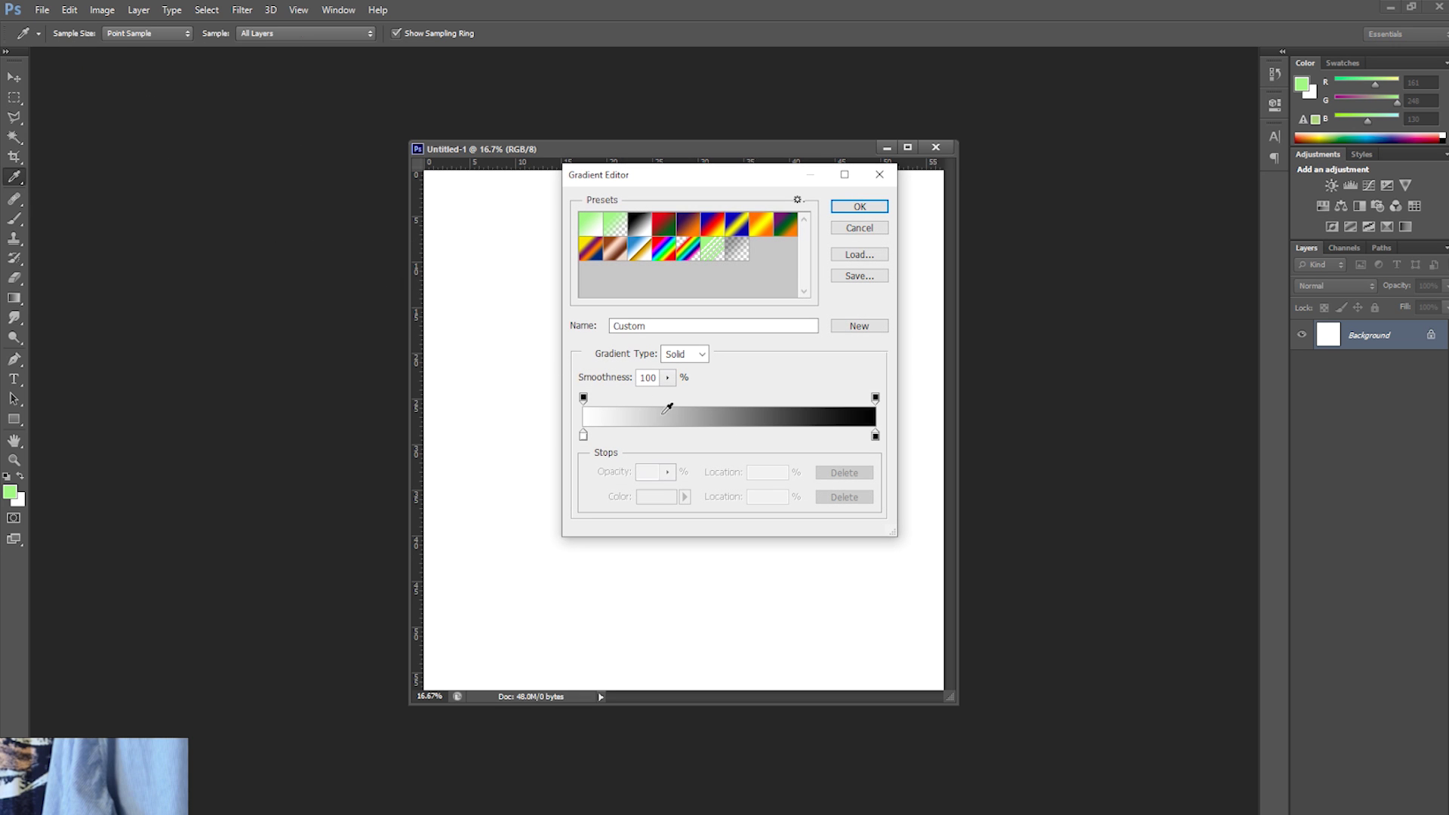
left_click(860, 206)
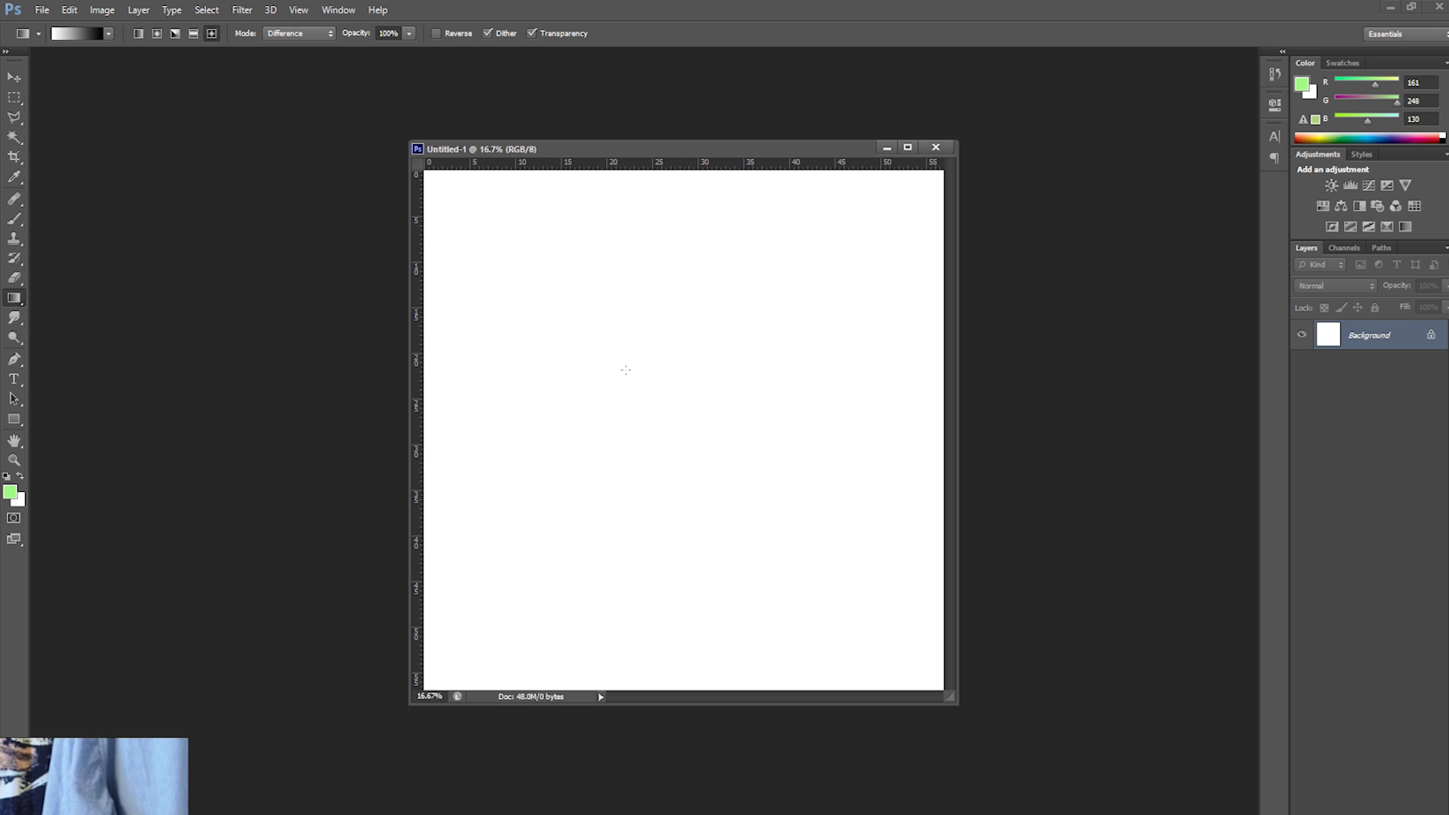
left_click_drag(639, 391, 777, 534)
left_click_drag(655, 498, 696, 628)
left_click_drag(723, 544, 860, 665)
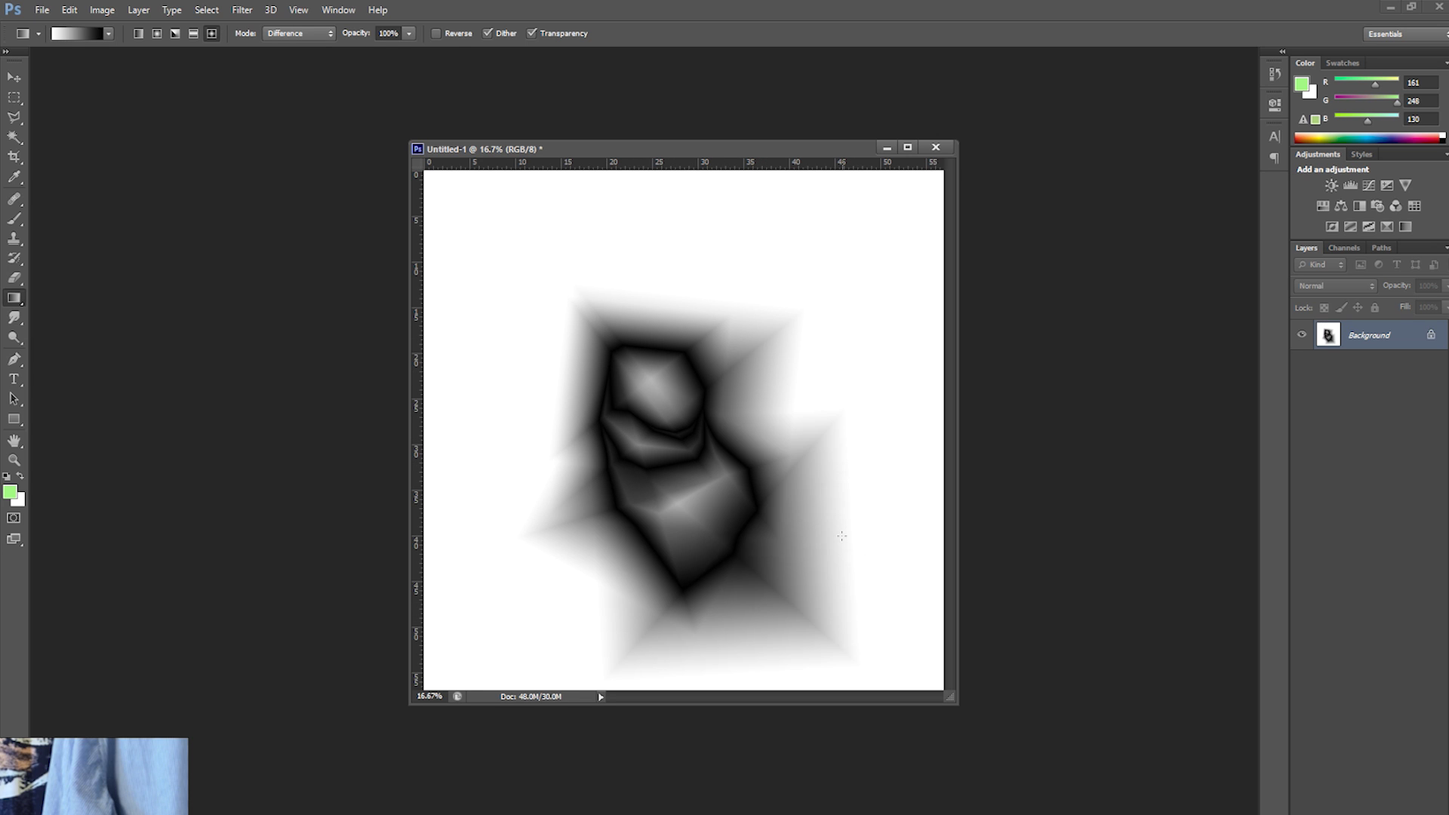
left_click_drag(875, 557, 877, 414)
left_click_drag(758, 389, 990, 145)
left_click_drag(670, 261, 762, 64)
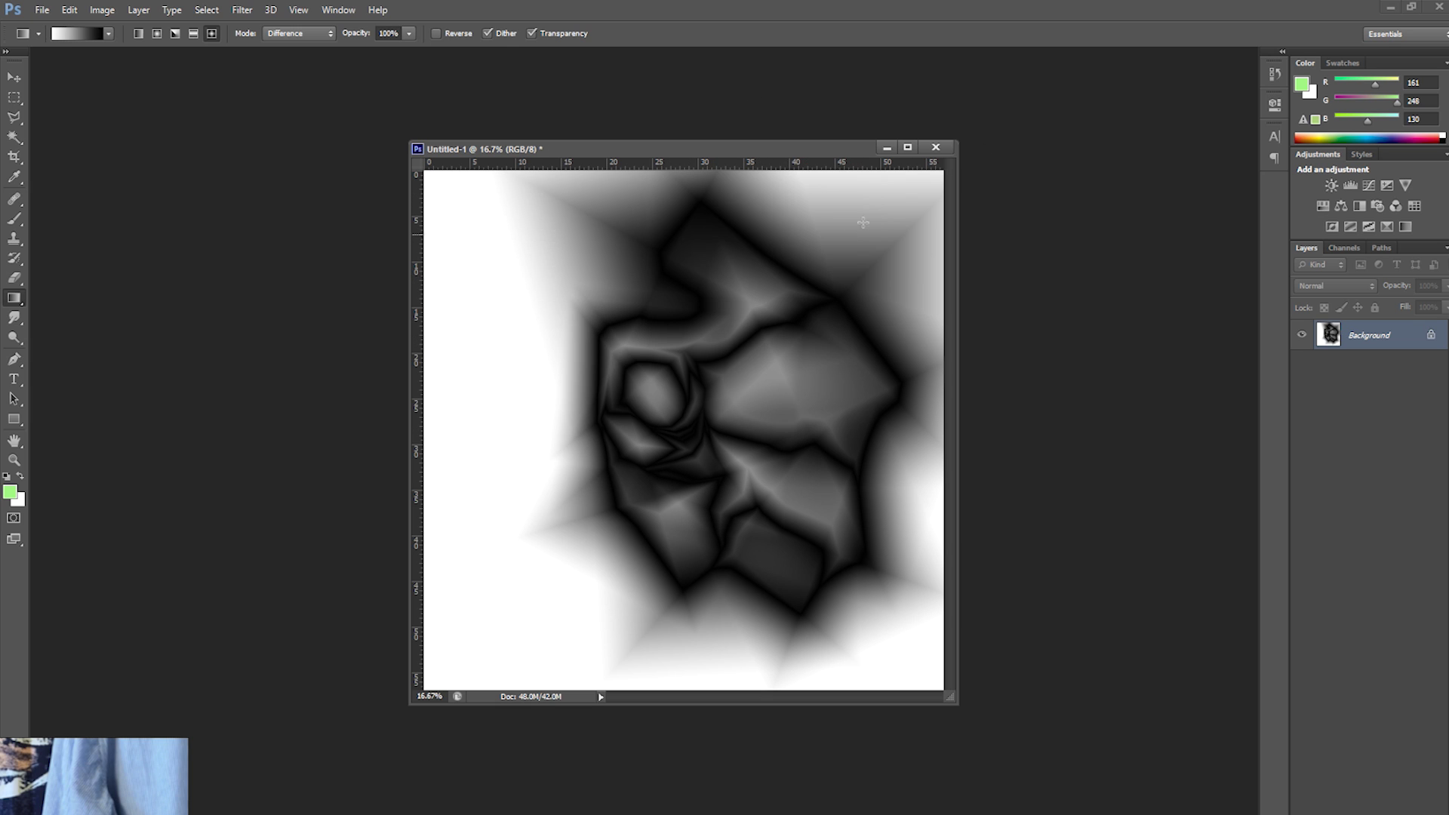
left_click_drag(873, 207, 923, 308)
left_click_drag(1053, 192, 1053, 194)
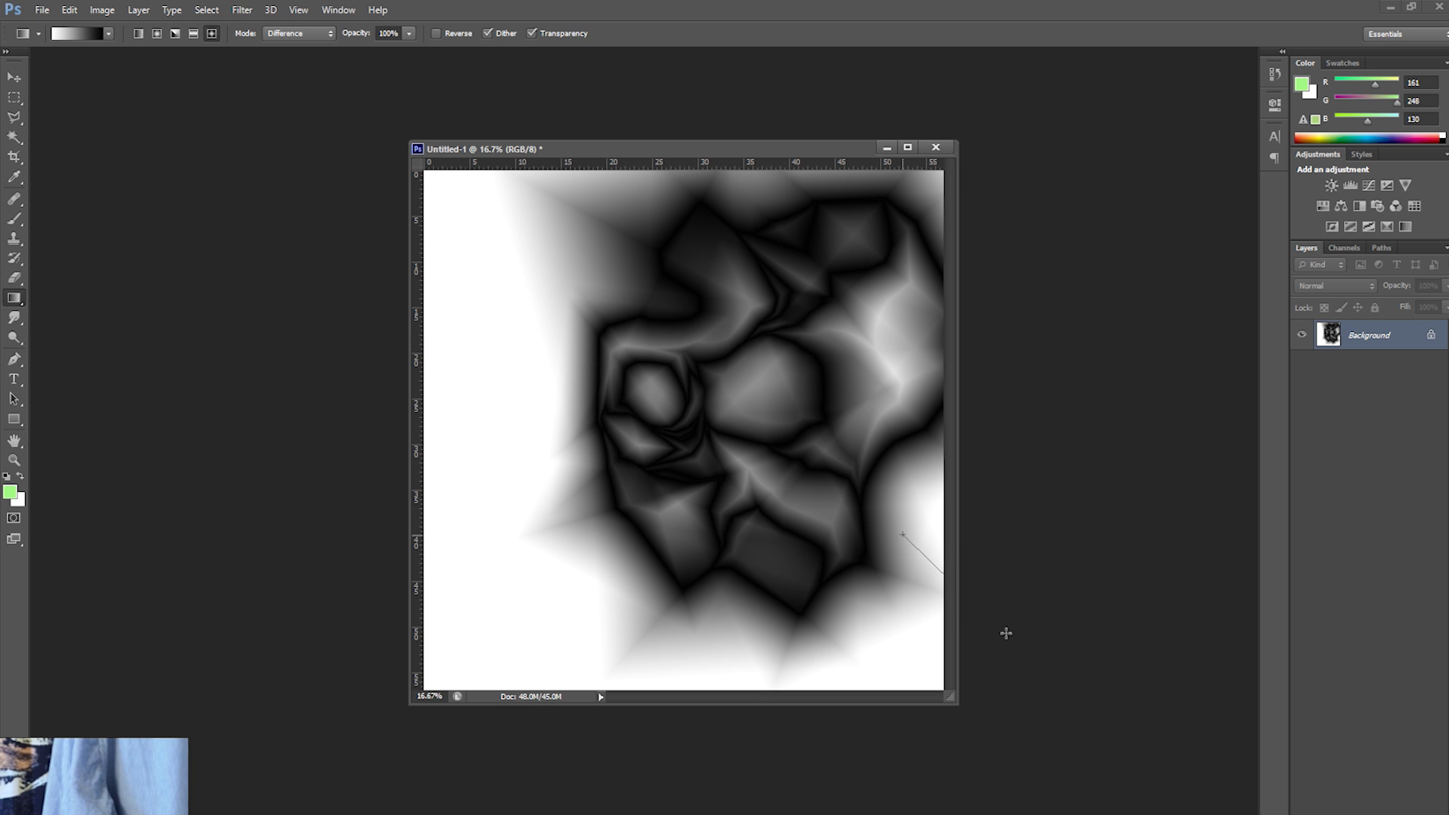
left_click_drag(1023, 646, 1023, 646)
left_click_drag(860, 628, 996, 730)
left_click_drag(654, 635, 336, 709)
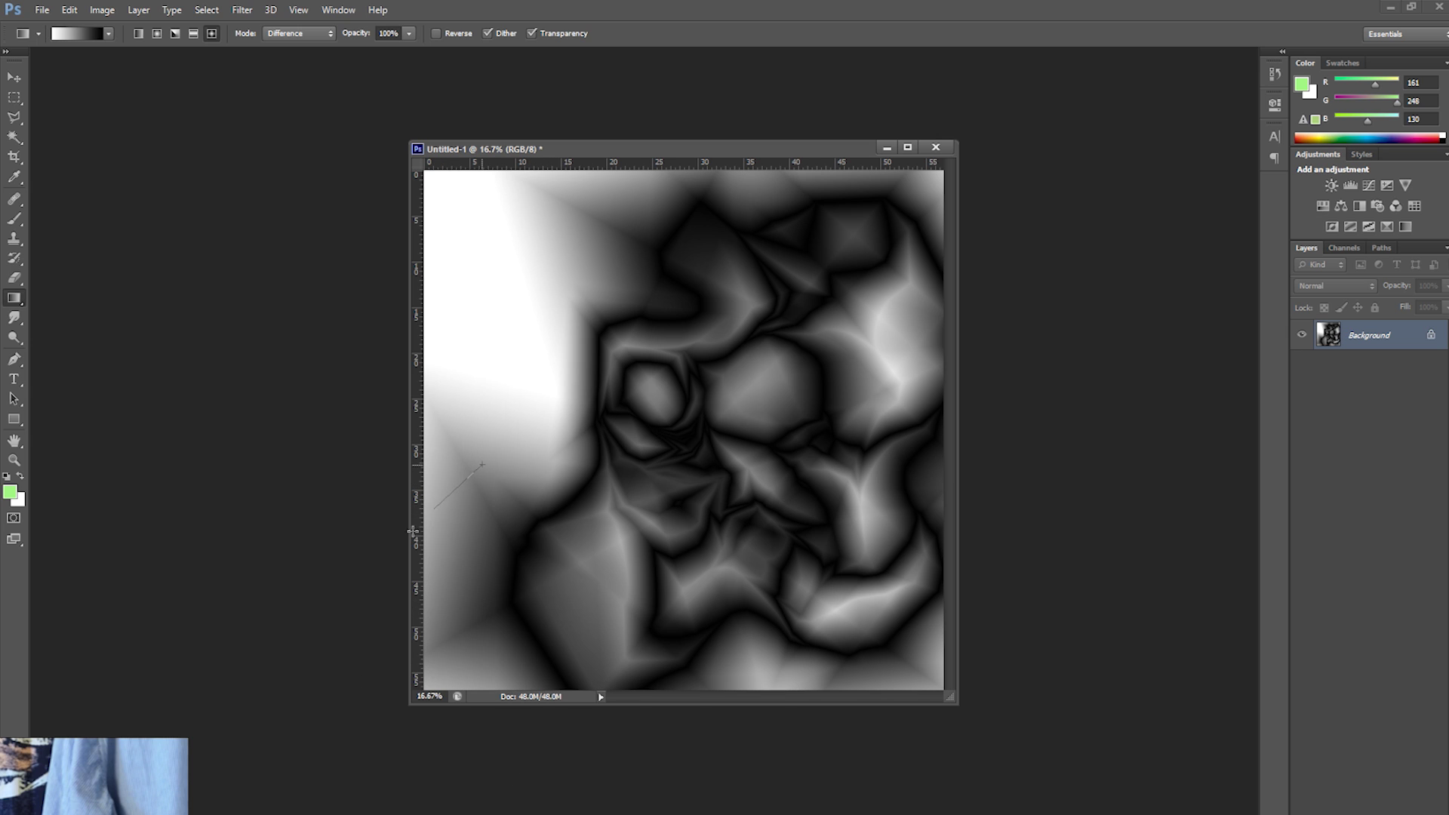
left_click_drag(390, 562, 389, 562)
left_click_drag(533, 343, 457, 210)
left_click_drag(471, 634, 434, 638)
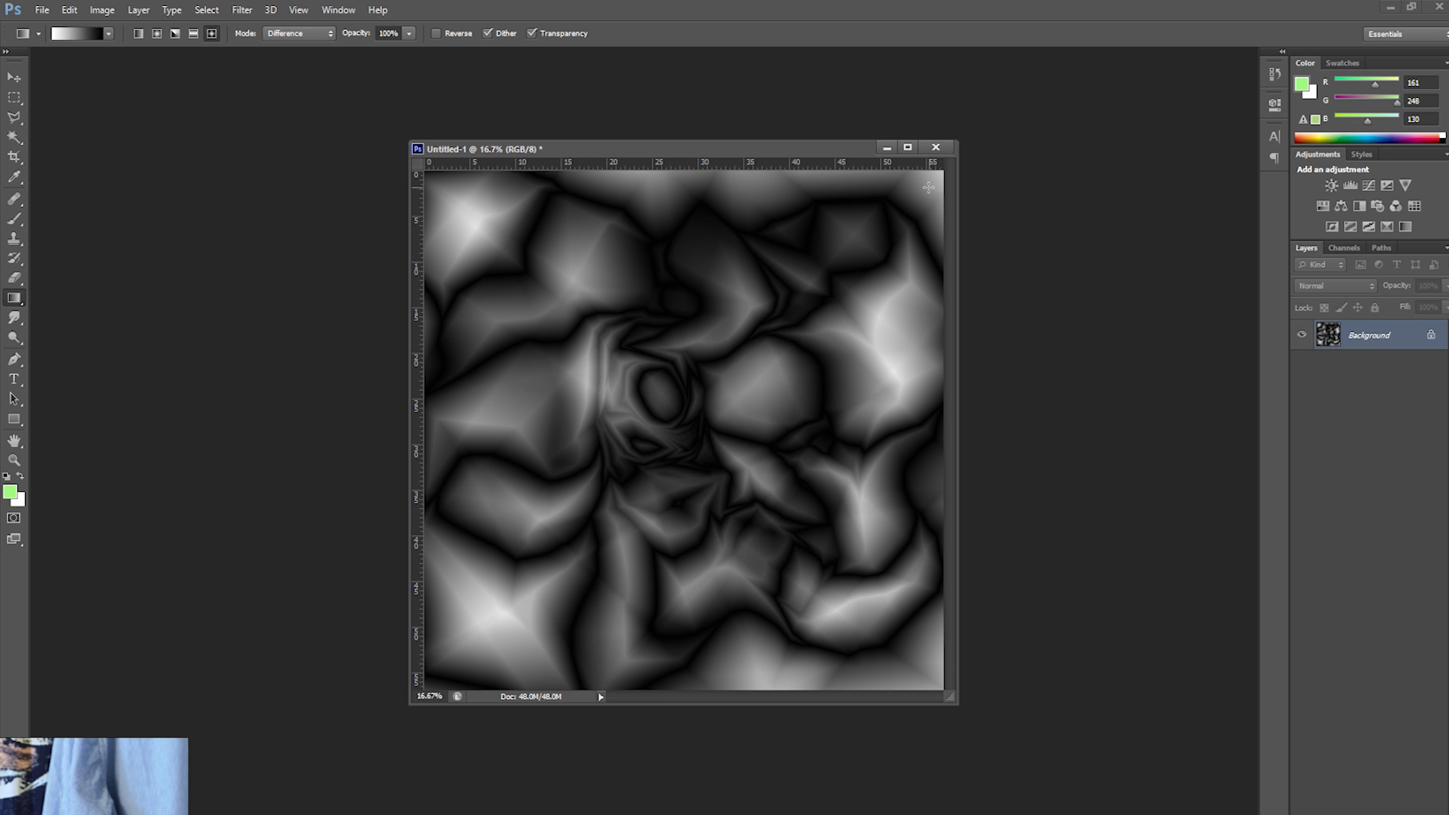
left_click_drag(927, 187, 953, 157)
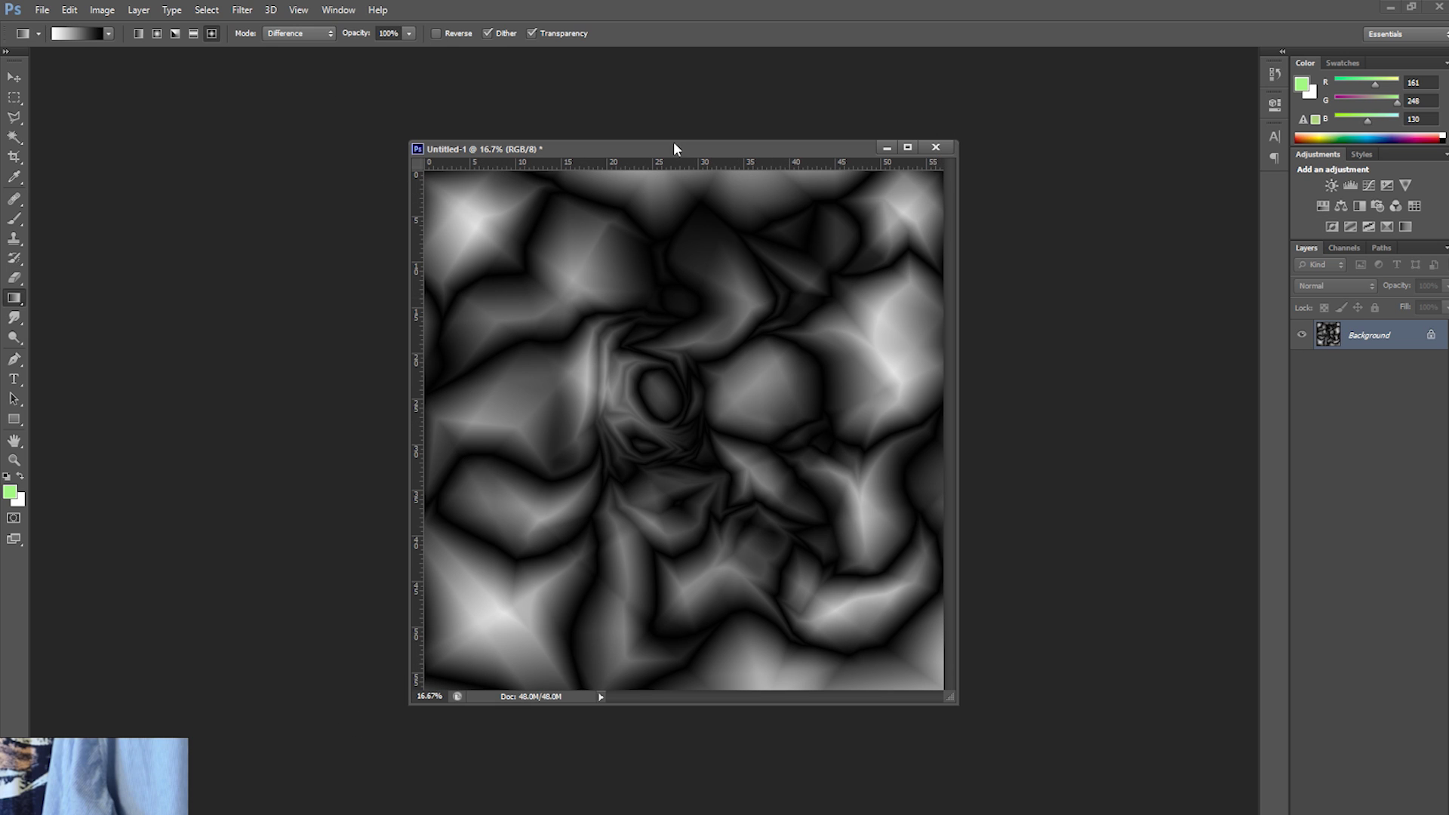
left_click_drag(634, 206, 656, 226)
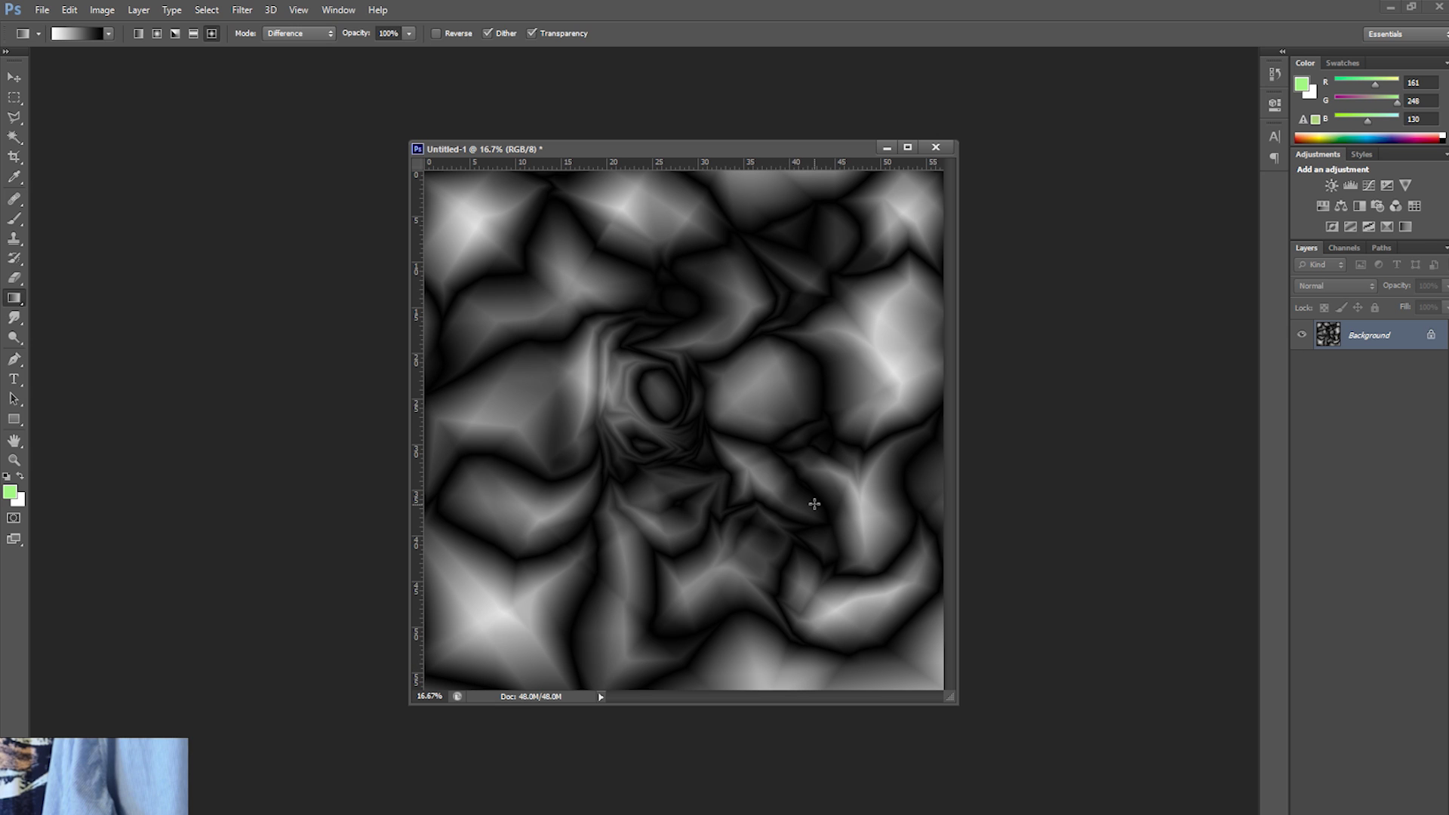
key("ctrl+i")
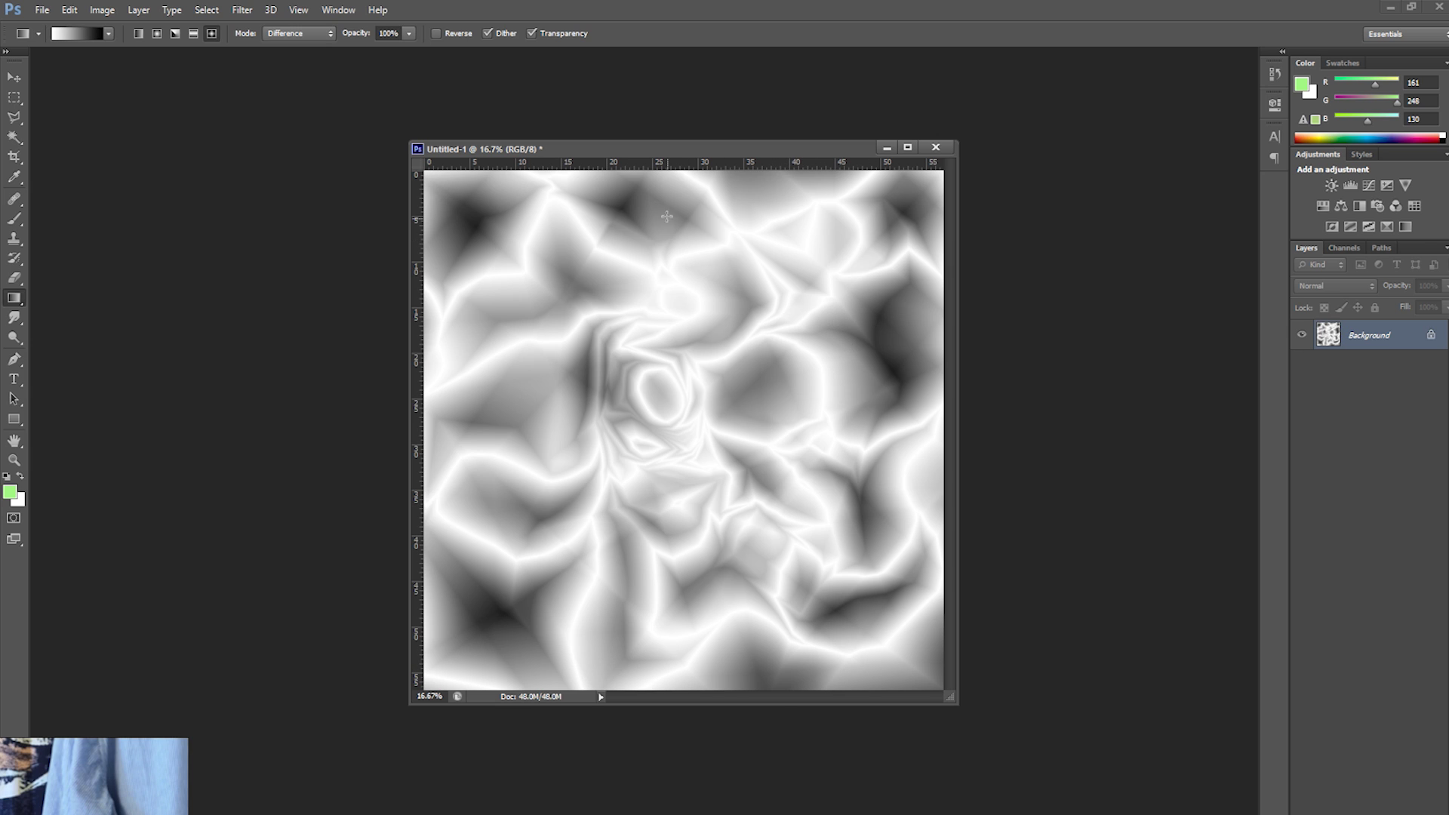
- Save the crumple pattern to the Desktop as a JPEG named CRUMPLE2, replacing the existing file
left_click_drag(667, 144, 641, 128)
left_click(42, 10)
left_click(62, 192)
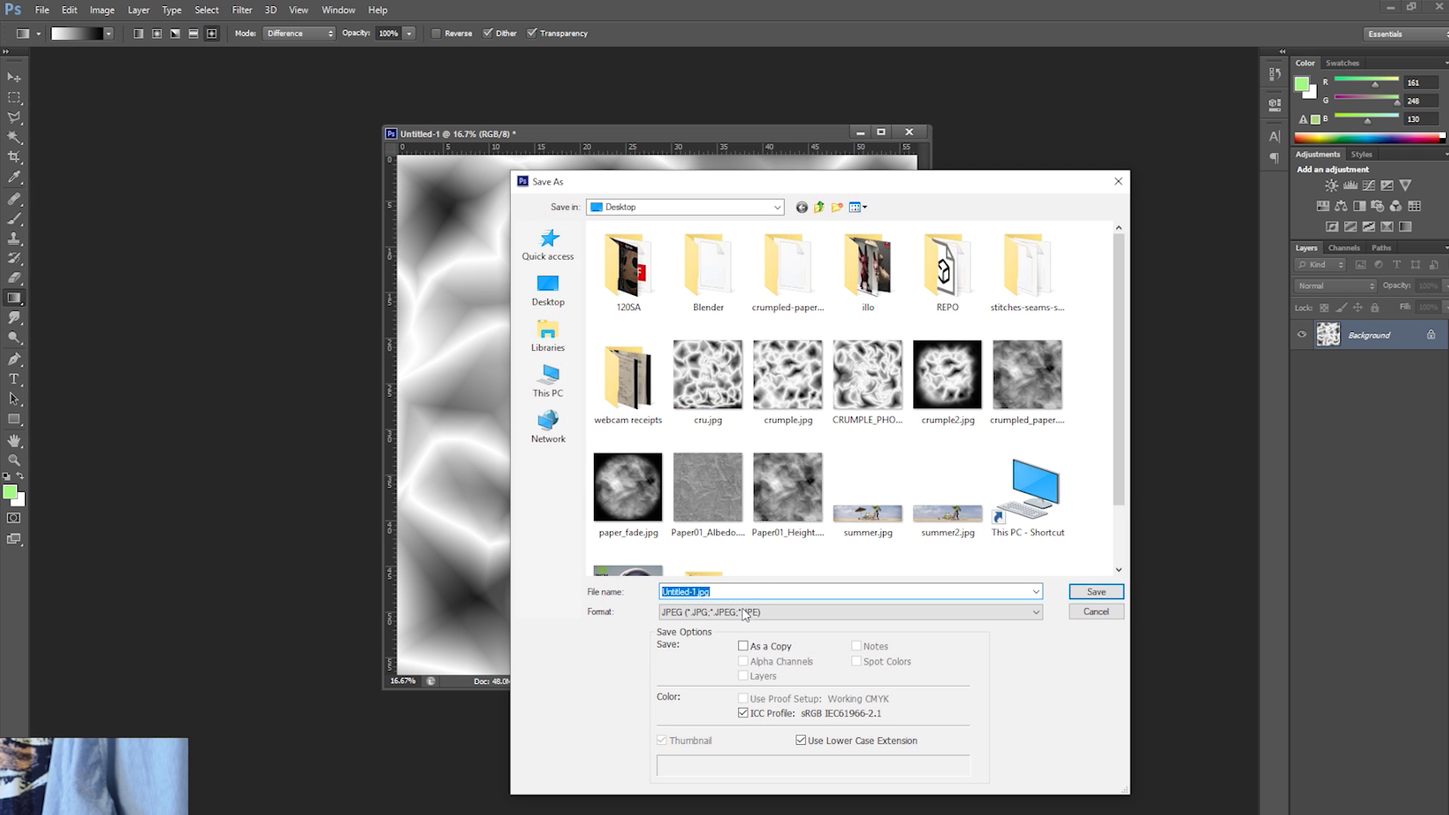
left_click(743, 613)
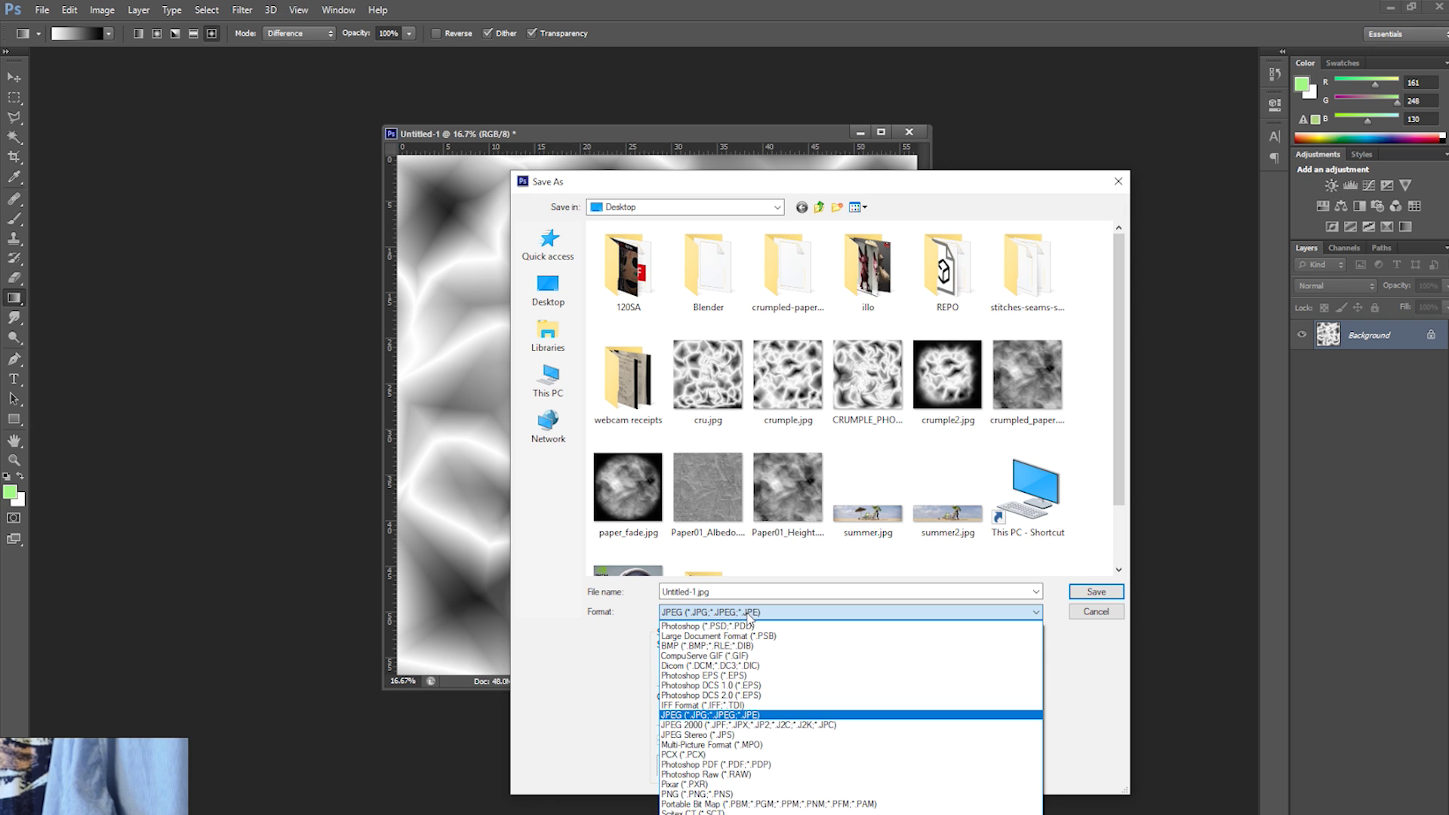
left_click(747, 714)
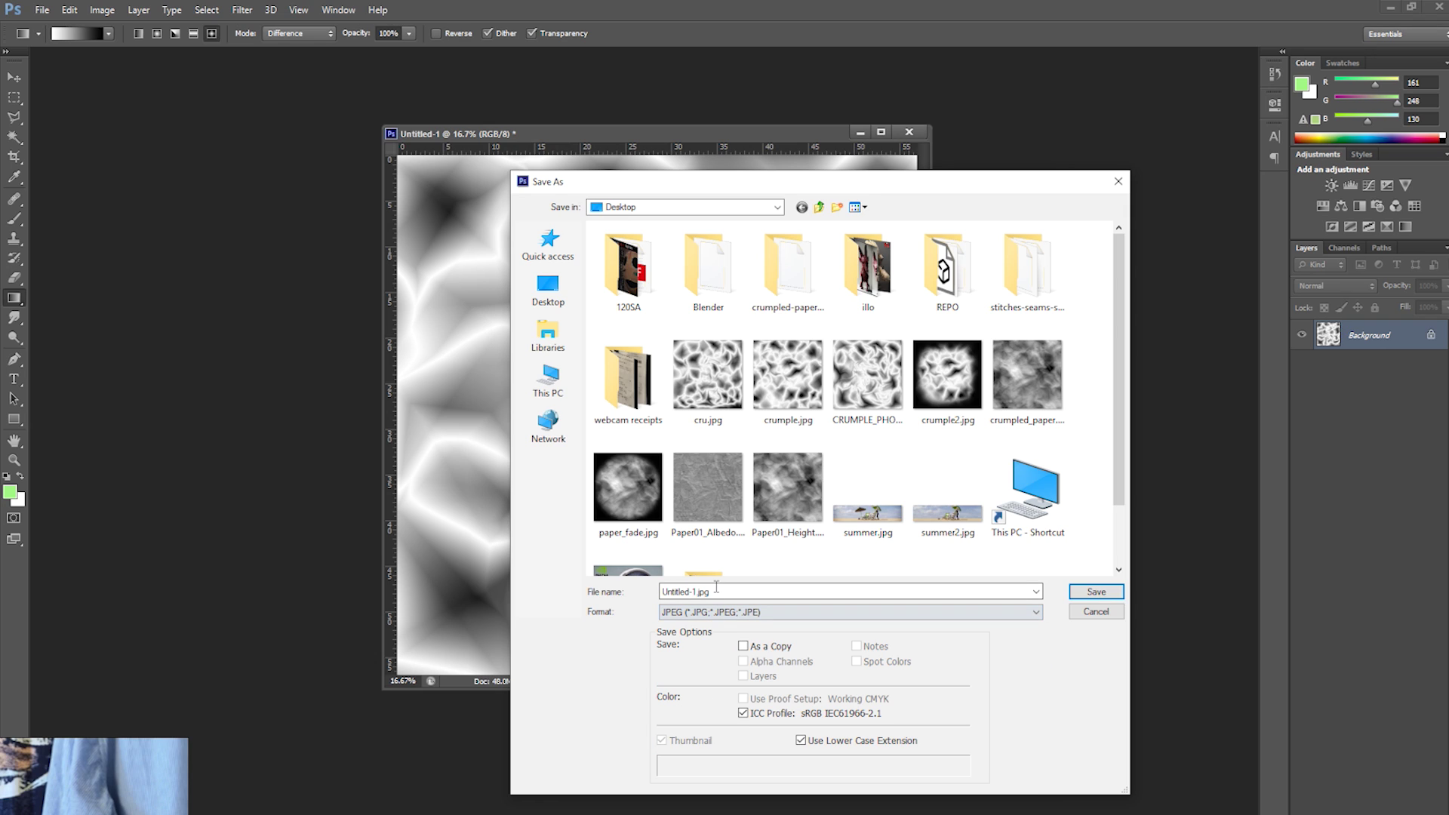
left_click(723, 592)
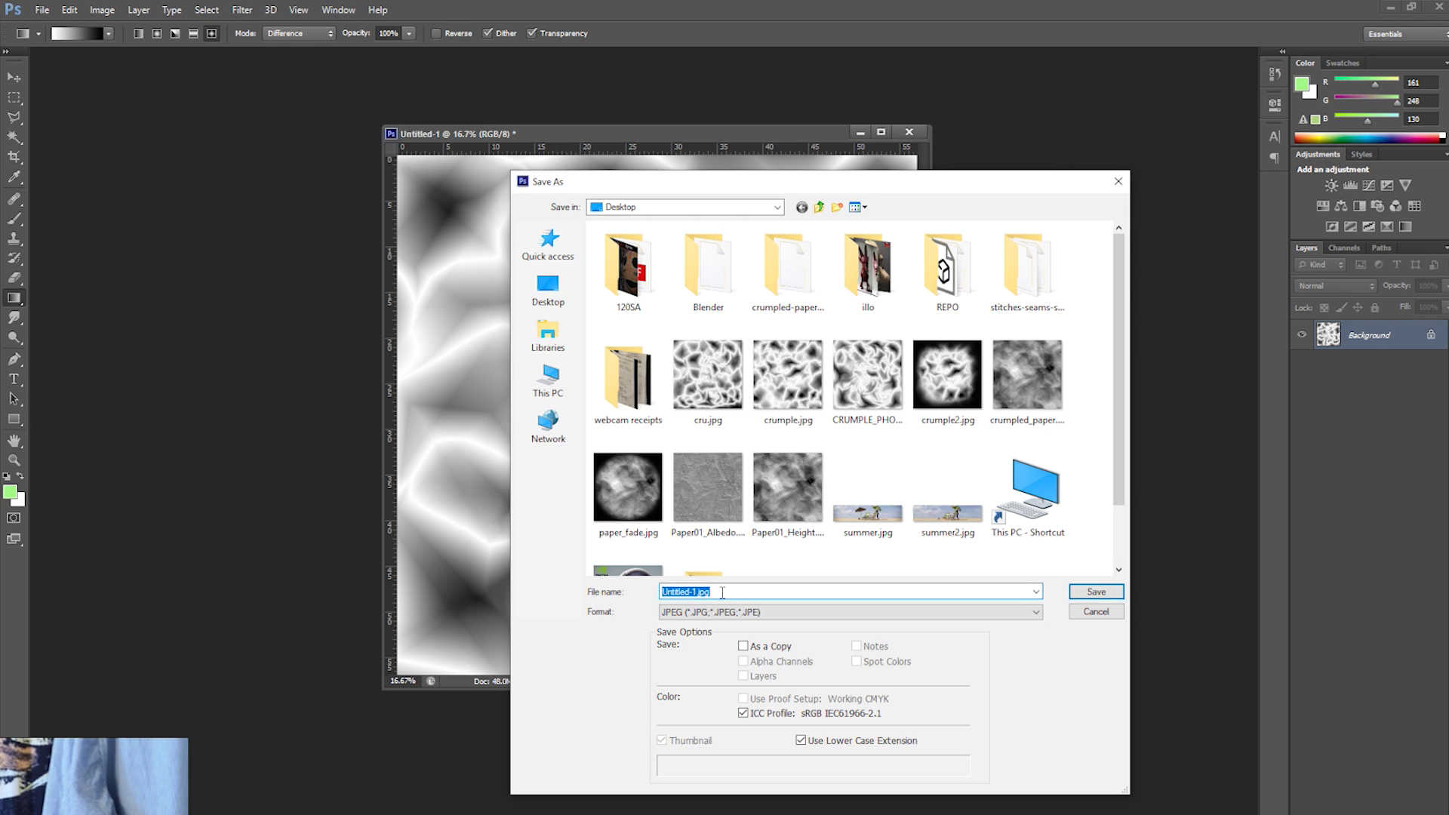
type("CRUMPLE_")
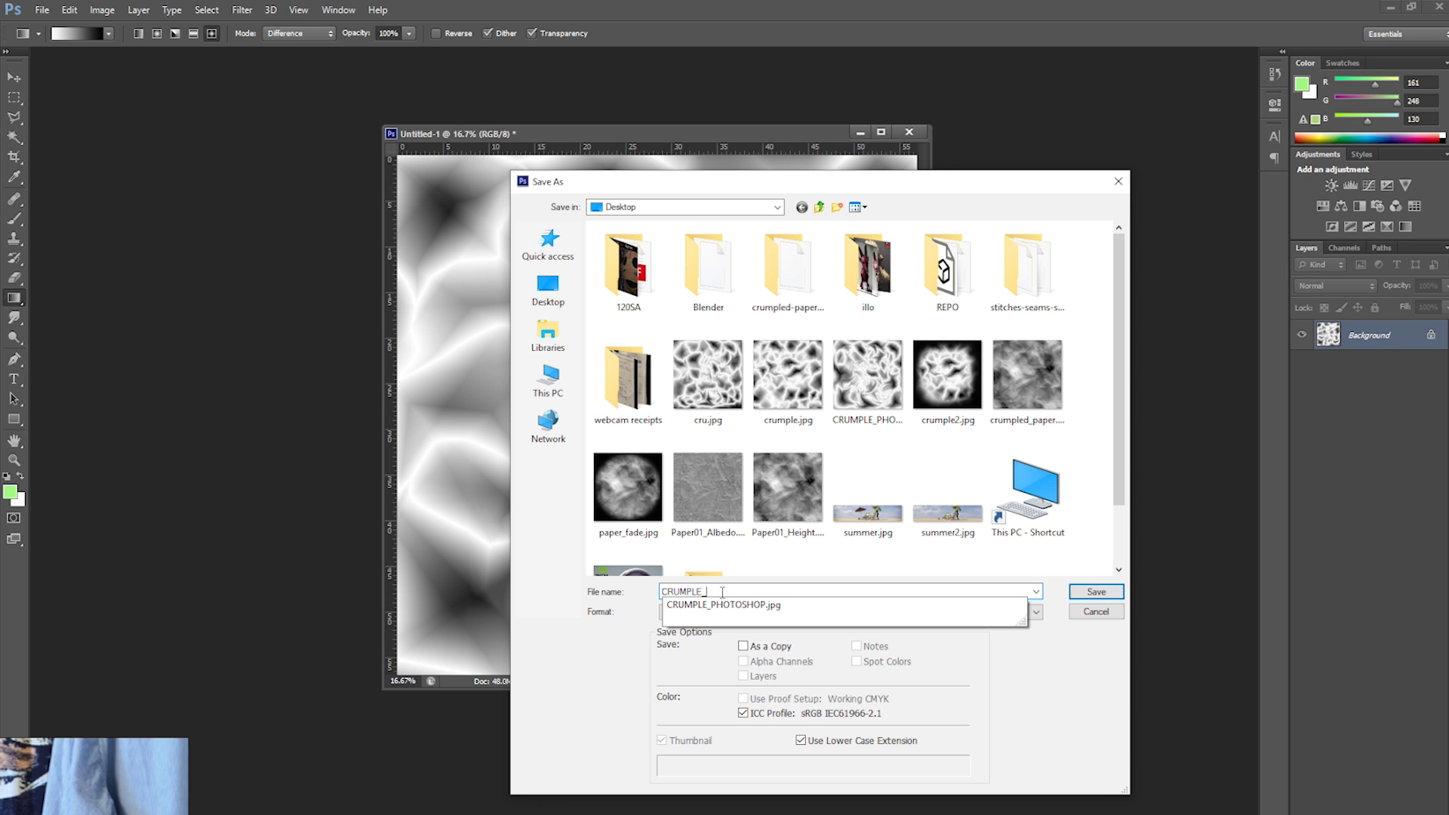
key("BackSpace")
type("2")
key("Return")
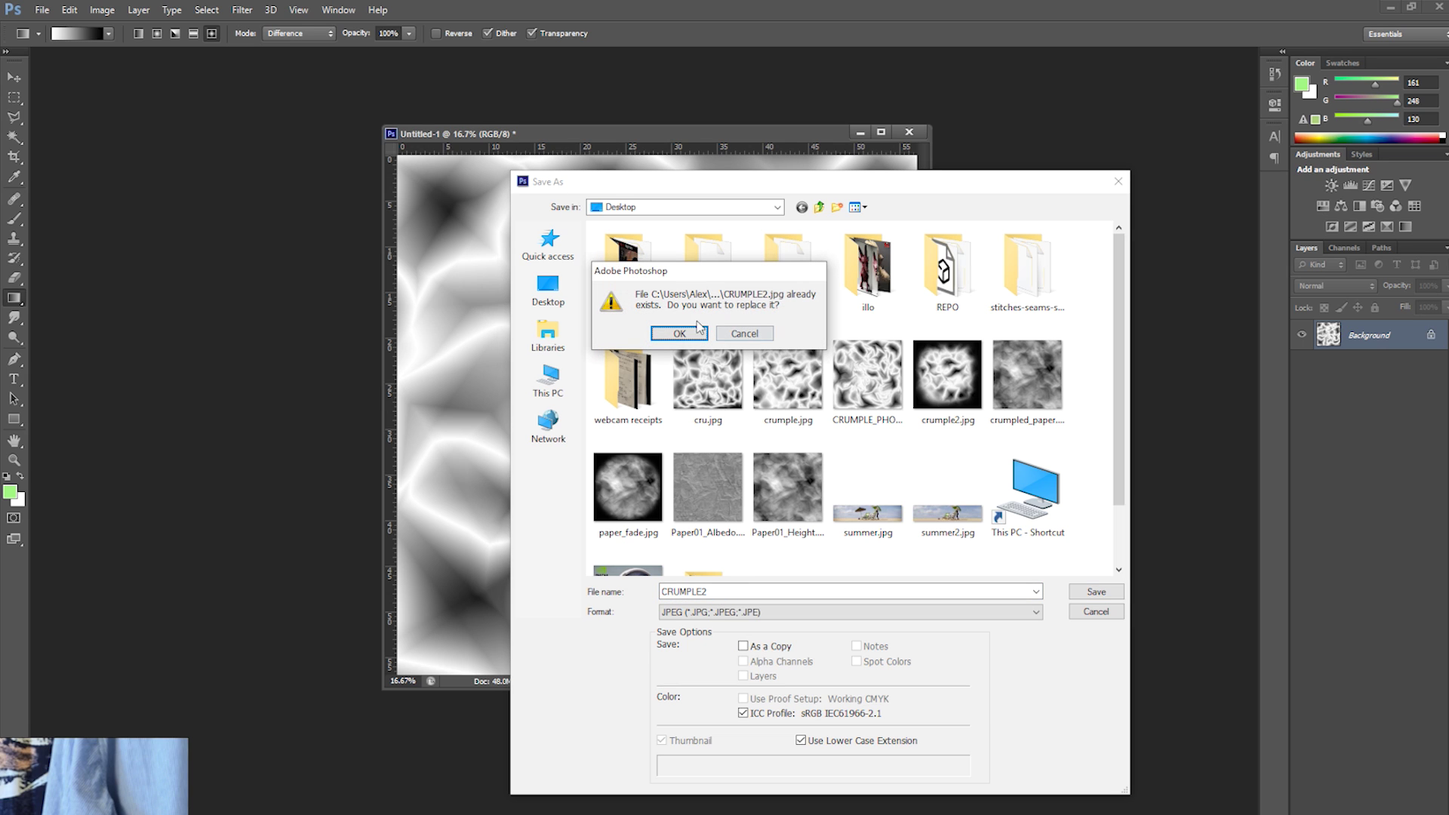
left_click(696, 332)
key("Return")
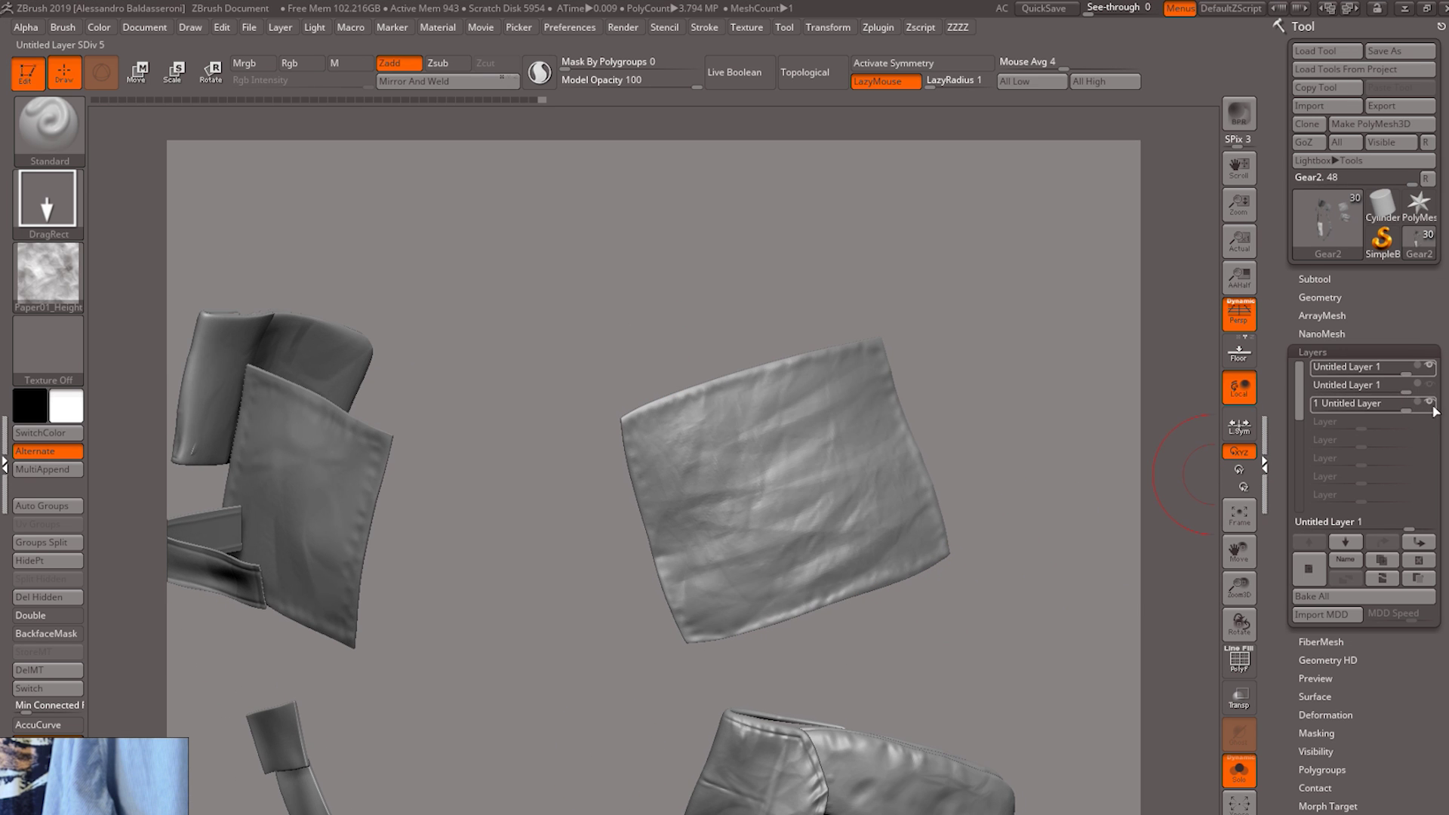
- Return to ZBrush, hide the patch's existing wrinkle layers and add a new recording layer
left_click(1428, 402)
left_click(1431, 367)
left_click(1431, 368)
left_click(1311, 571)
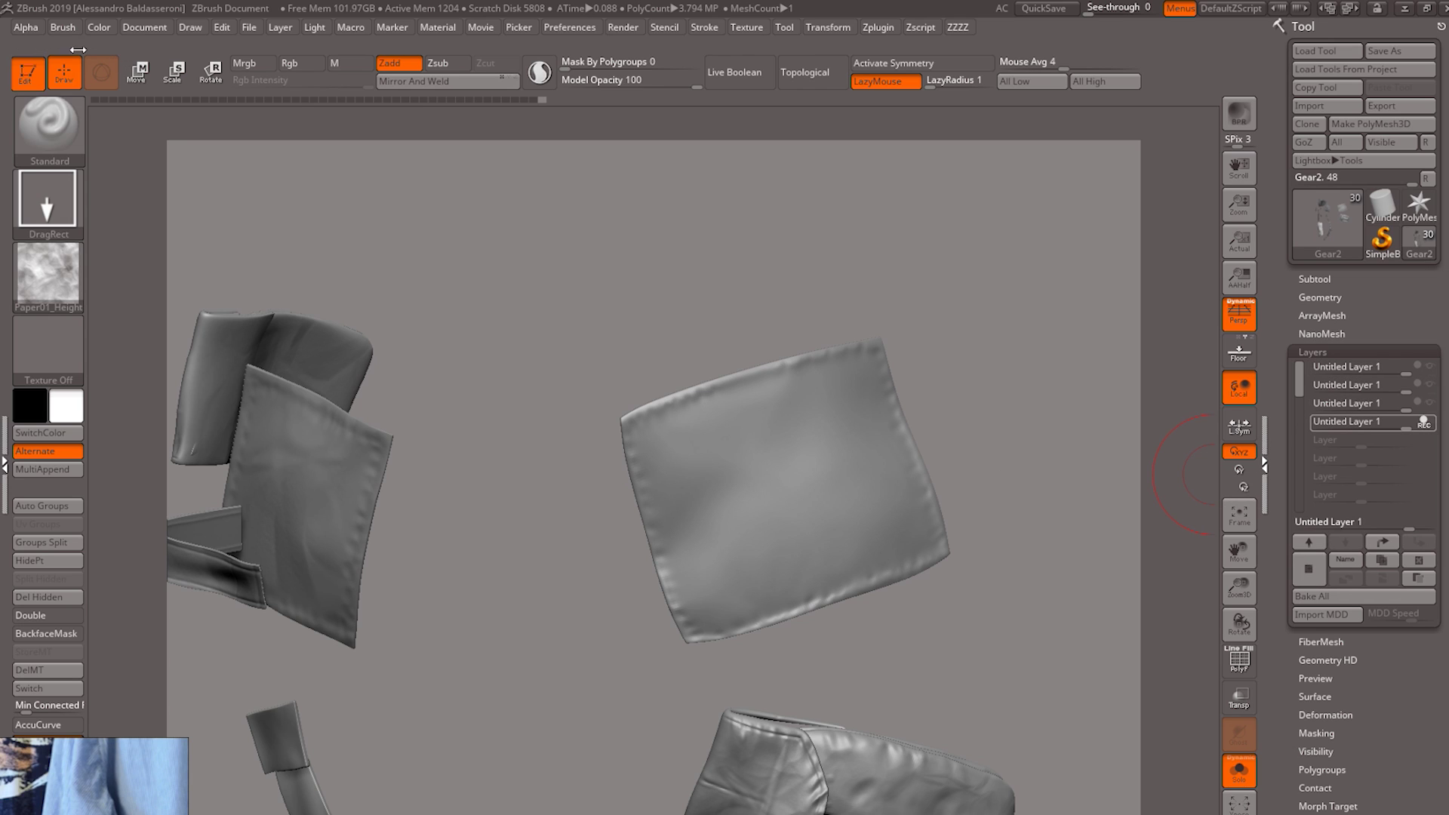
- Import crumple2.jpg from the Desktop as the Standard brush's alpha
left_click(45, 271)
left_click(47, 275)
left_click(42, 271)
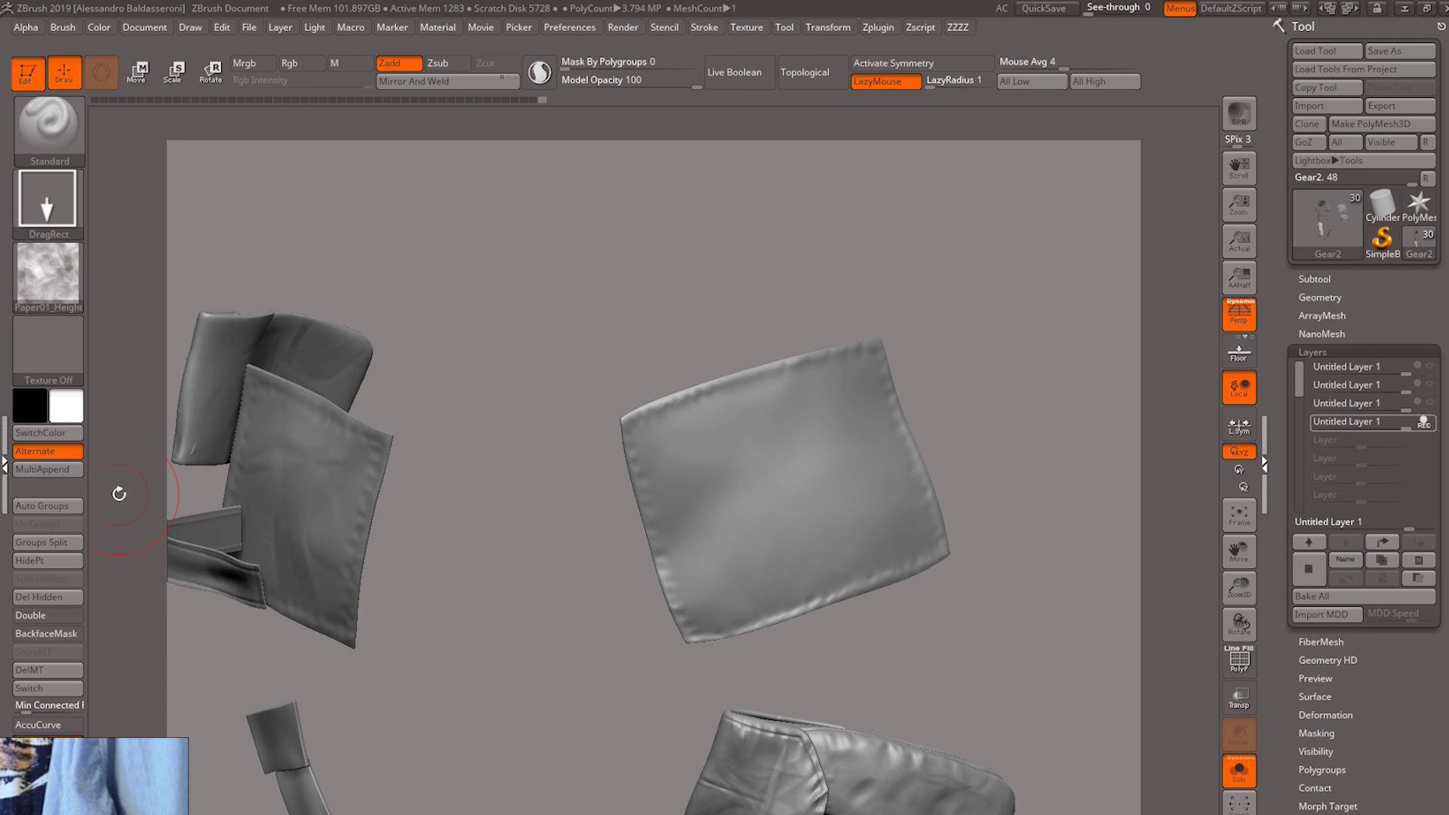
left_click(50, 270)
left_click(139, 575)
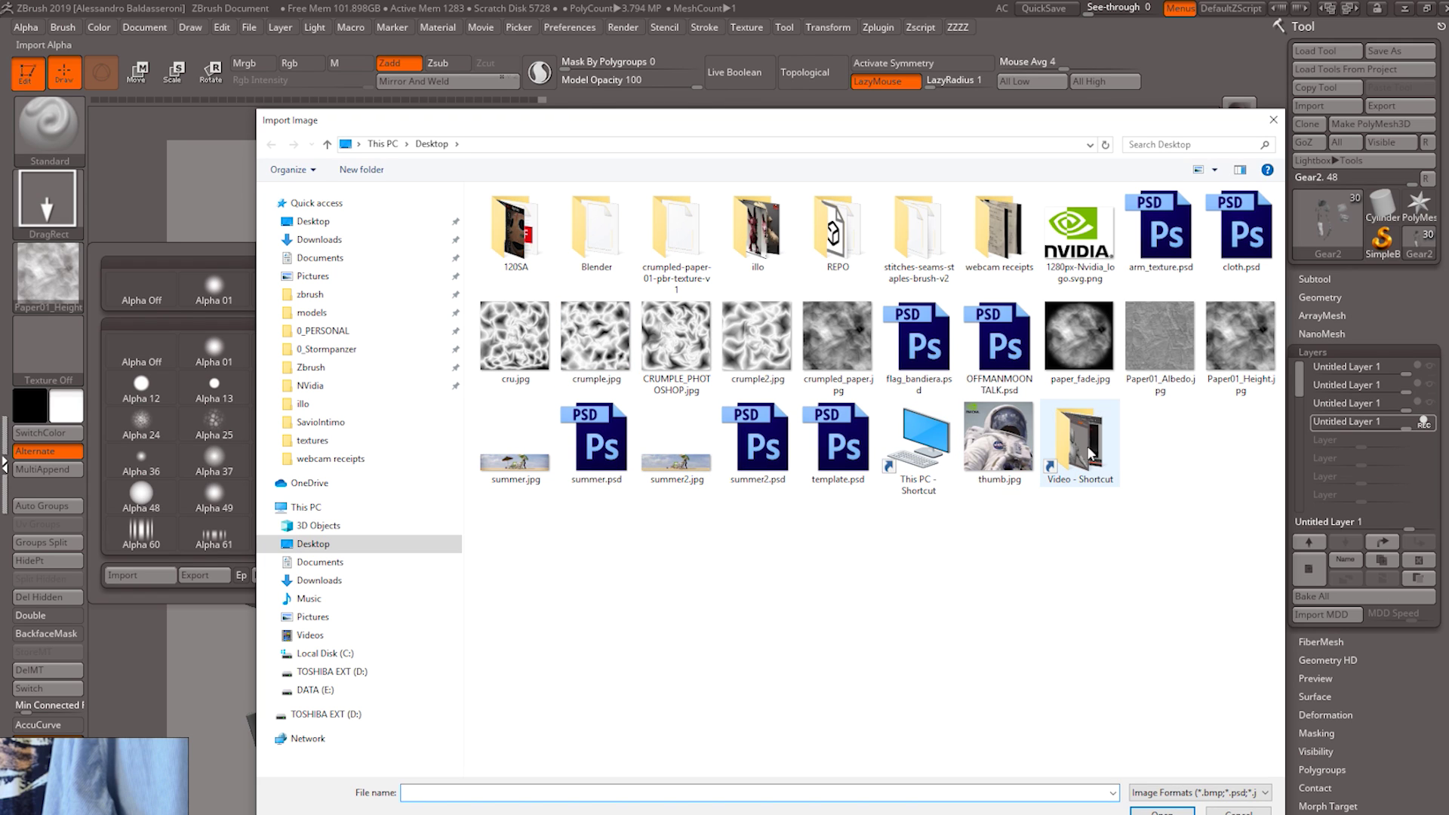
left_click(778, 361)
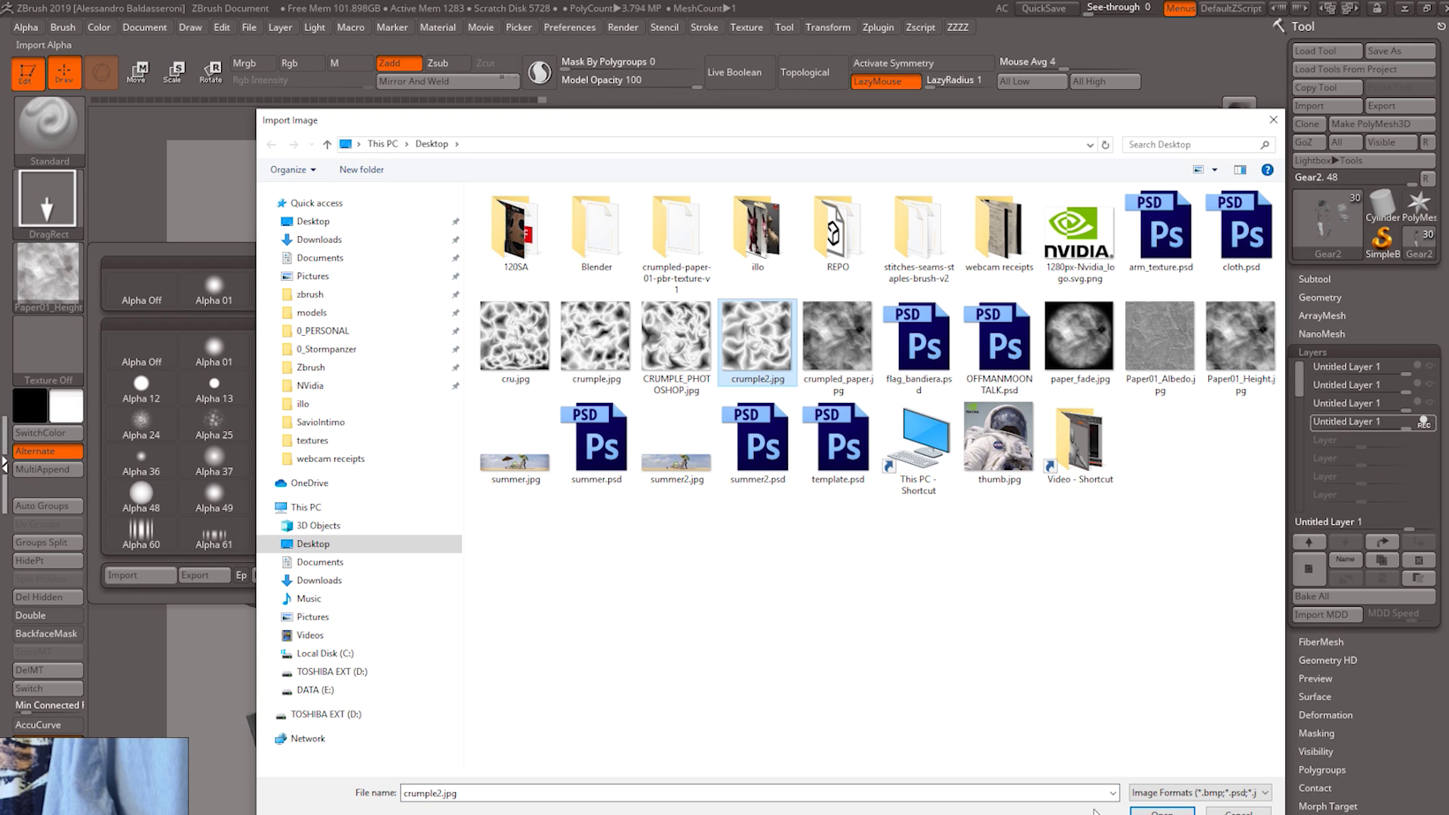
left_click(1163, 812)
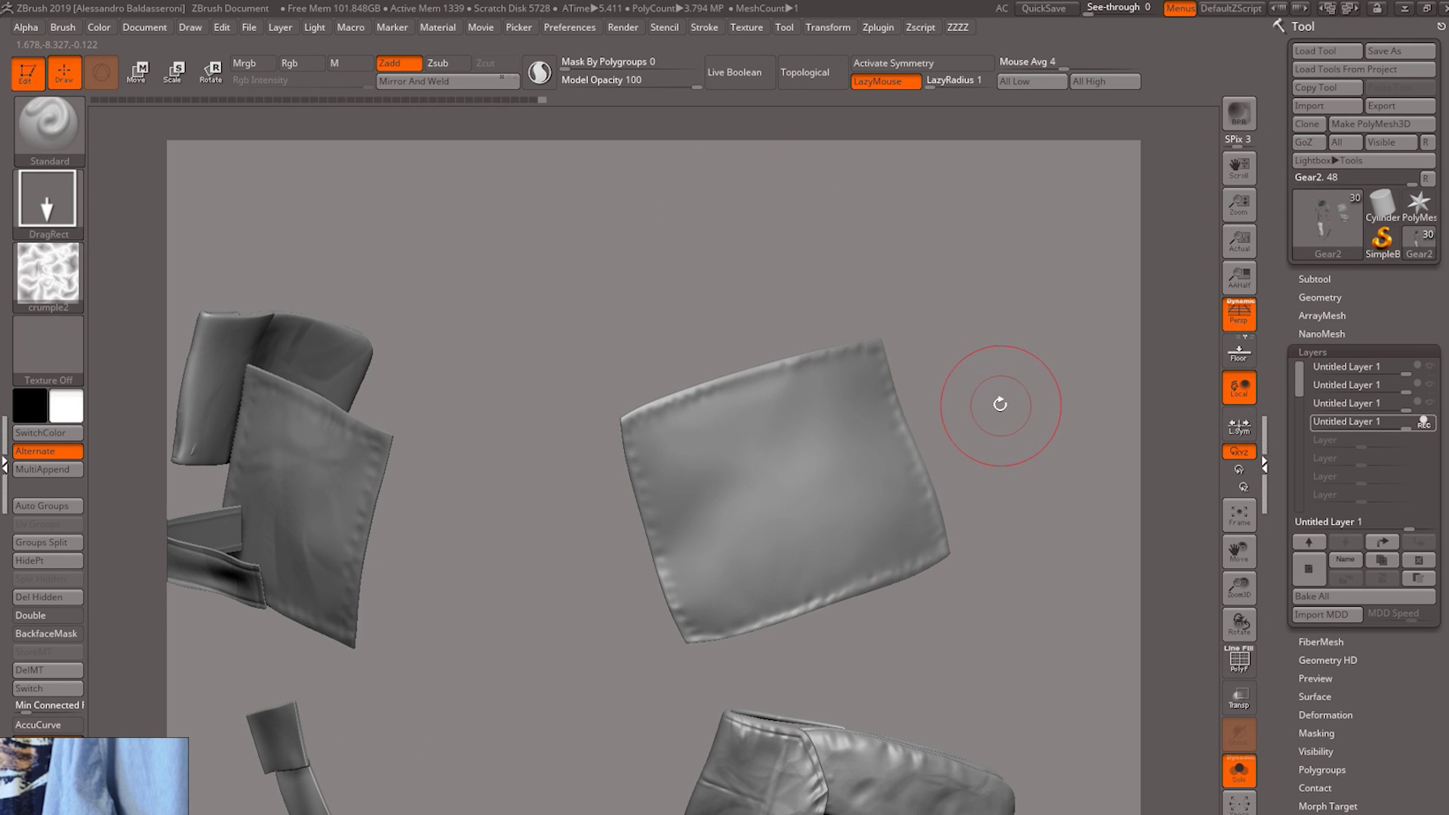
- Try stamping the crumple2 alpha on the cloth patch, and undo the trial stamps
left_click_drag(1000, 402, 915, 427)
left_click_drag(722, 464, 796, 513)
mouse_move(970, 468)
left_mouse_down()
mouse_move(883, 456)
mouse_move(767, 469)
mouse_move(679, 509)
mouse_move(760, 496)
left_mouse_up()
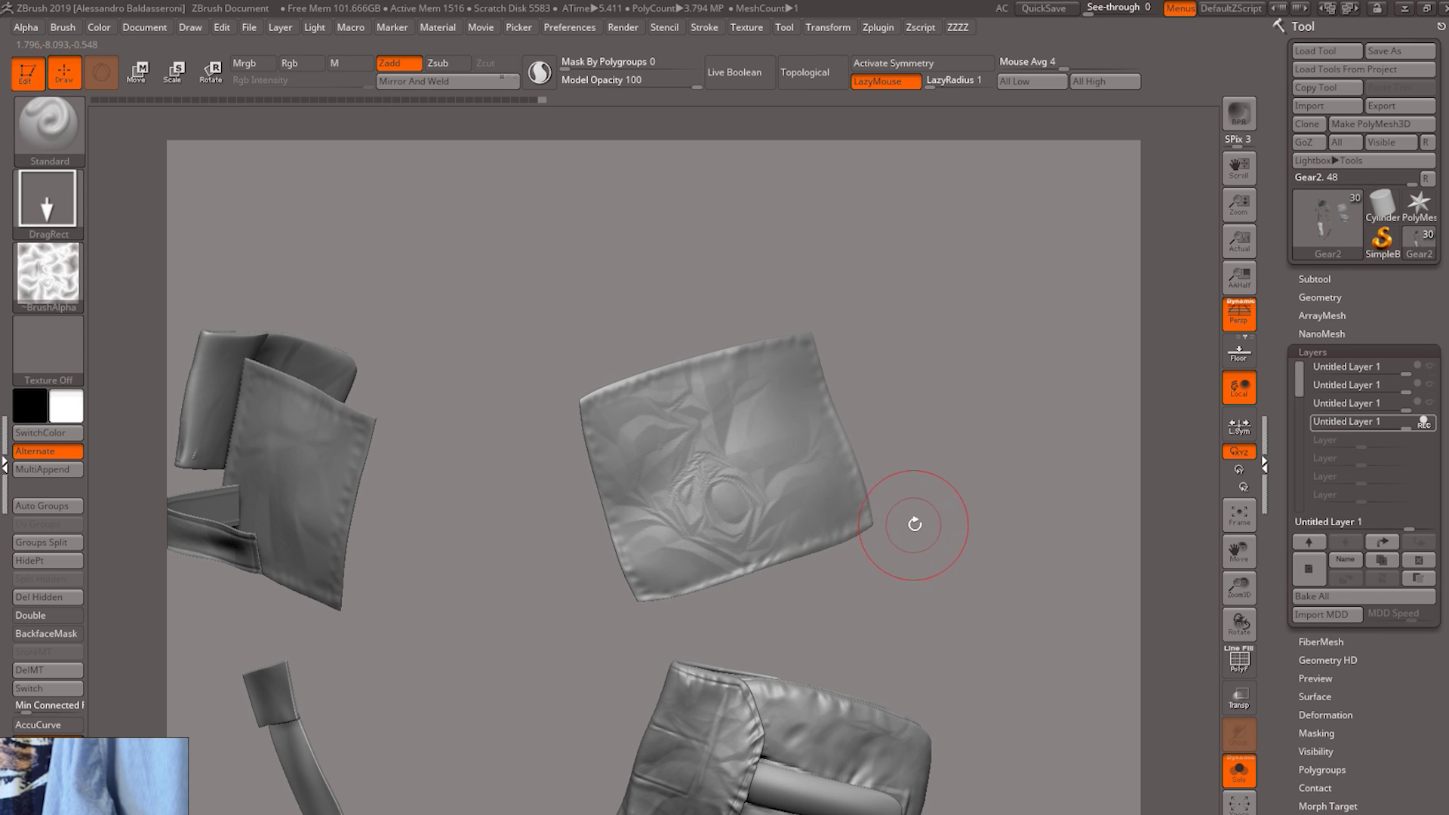
left_click_drag(915, 524, 915, 518)
key("ctrl+z")
key("ctrl+z")
key("ctrl+z")
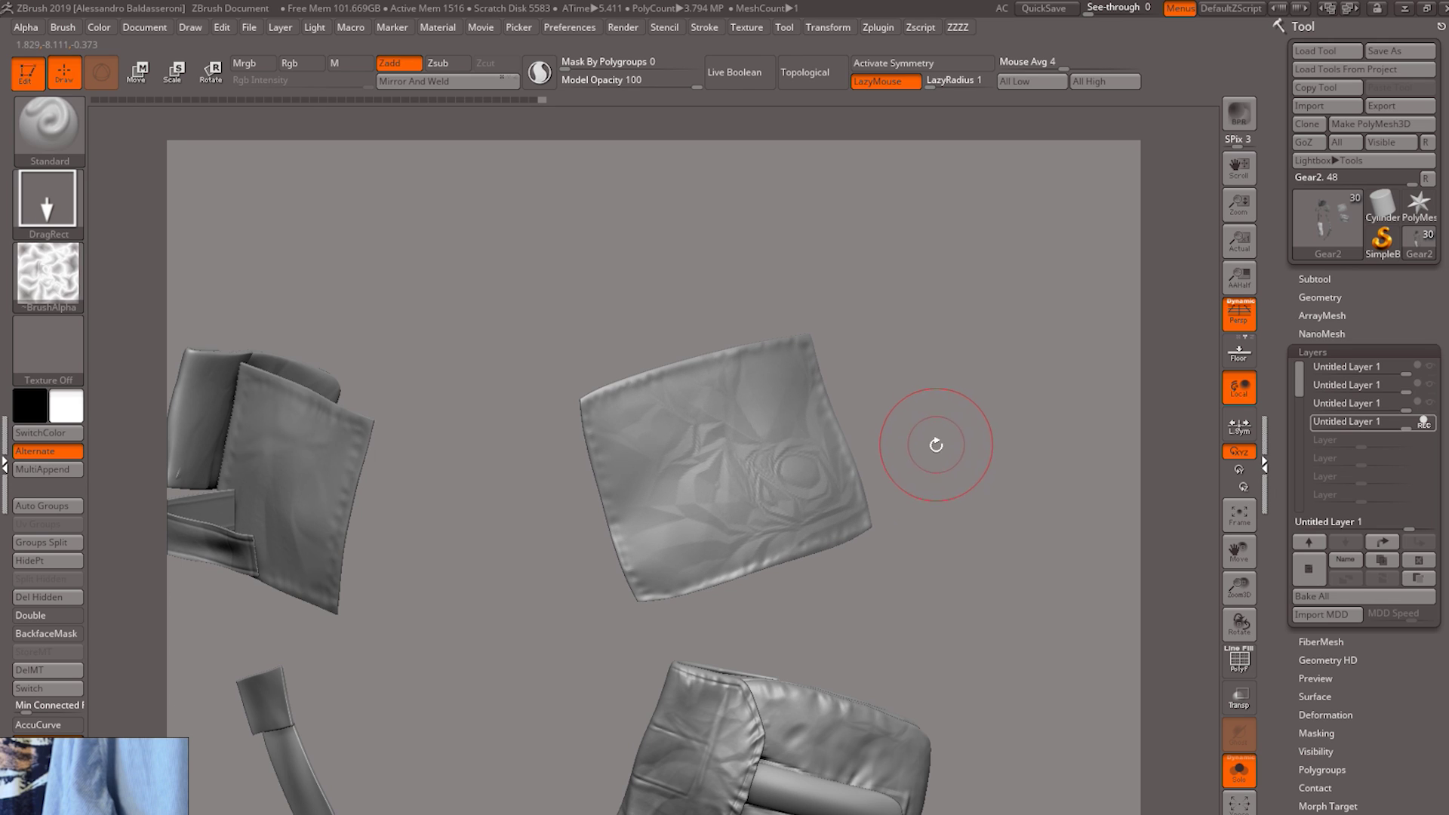
- Try softening the stamped crumple creases with smoothing and a layer intensity of 0.823, undoing the intensity change
mouse_move(876, 486)
left_mouse_down("shift")
mouse_move(792, 486)
mouse_move(679, 518)
mouse_move(843, 434)
left_mouse_up("shift")
mouse_move(952, 491)
left_mouse_down("alt")
mouse_move(964, 433)
mouse_move(1015, 438)
mouse_move(1011, 491)
left_mouse_up("alt")
mouse_move(1398, 423)
left_mouse_down()
mouse_move(1381, 423)
mouse_move(1398, 425)
left_mouse_up()
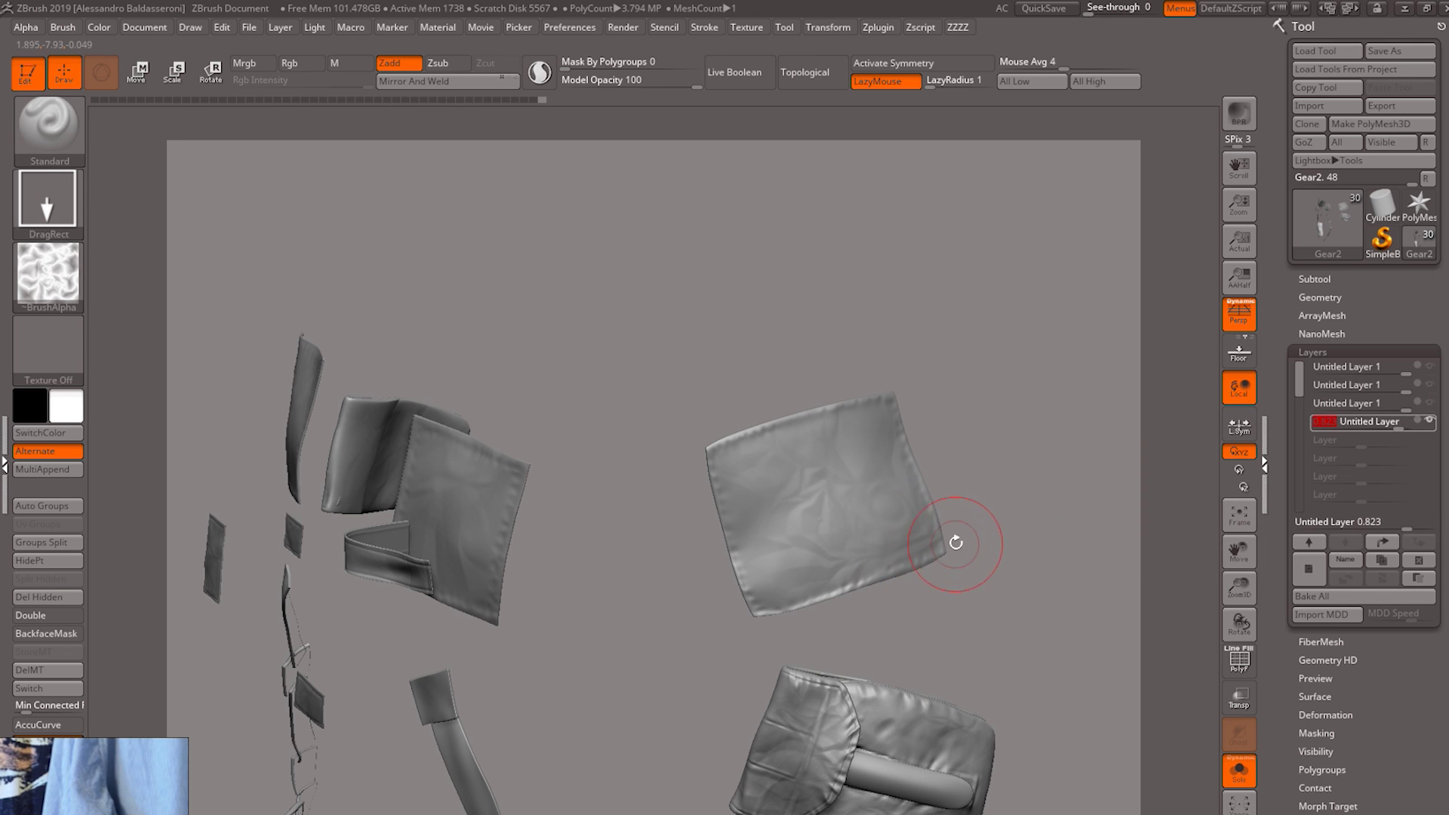
key("ctrl+z")
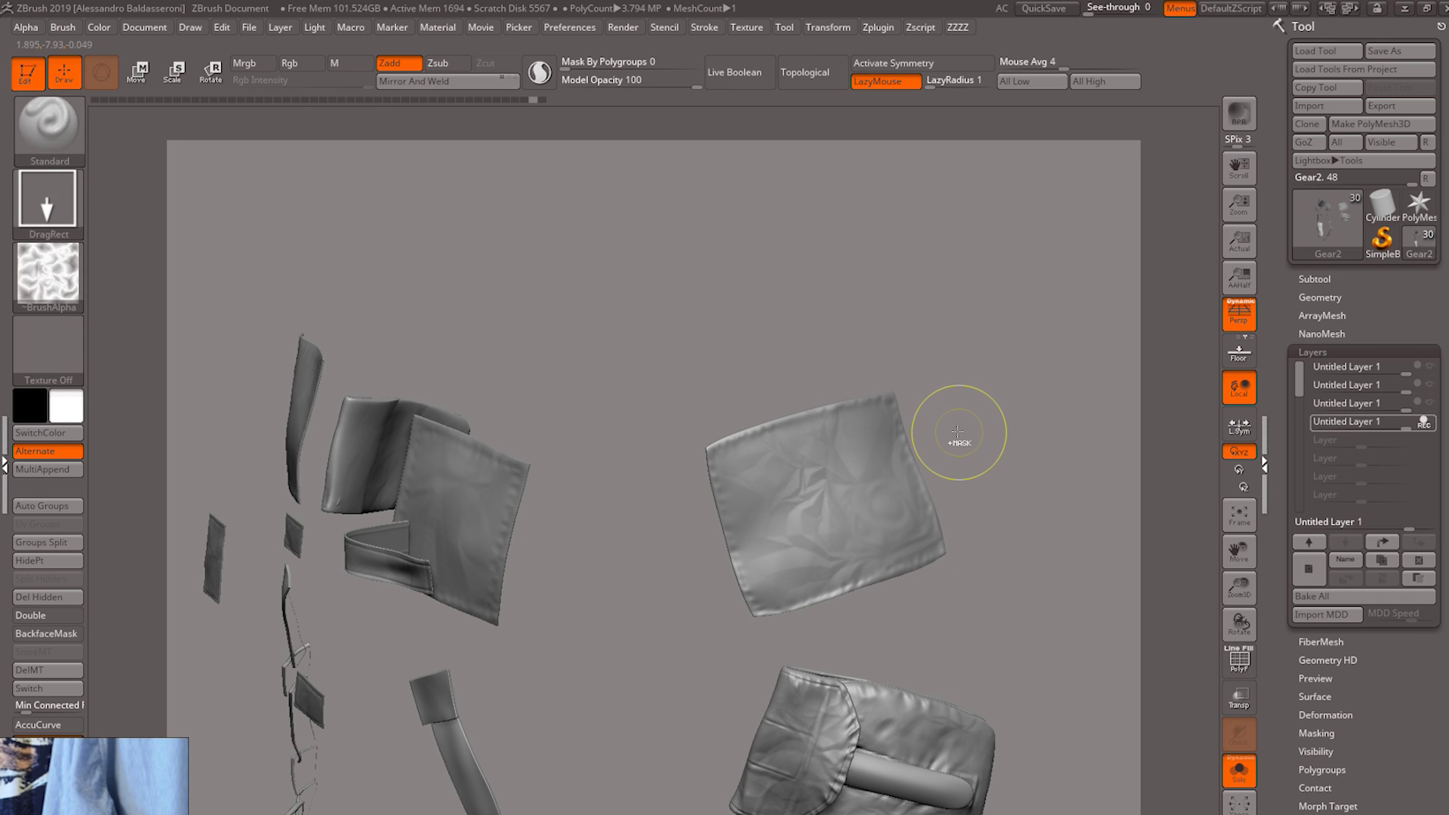
key("ctrl")
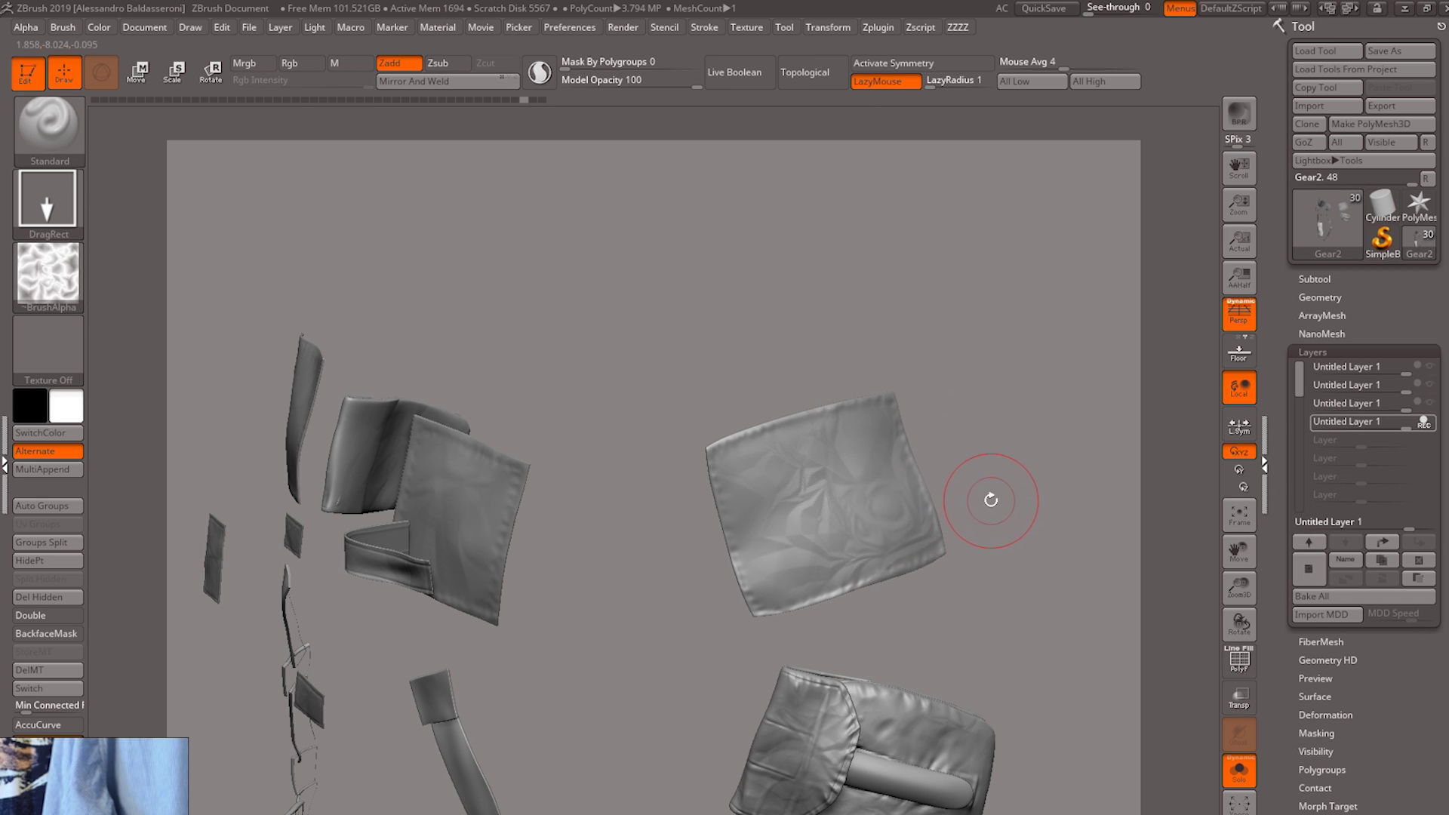
left_click_drag(906, 511, 890, 492, "shift")
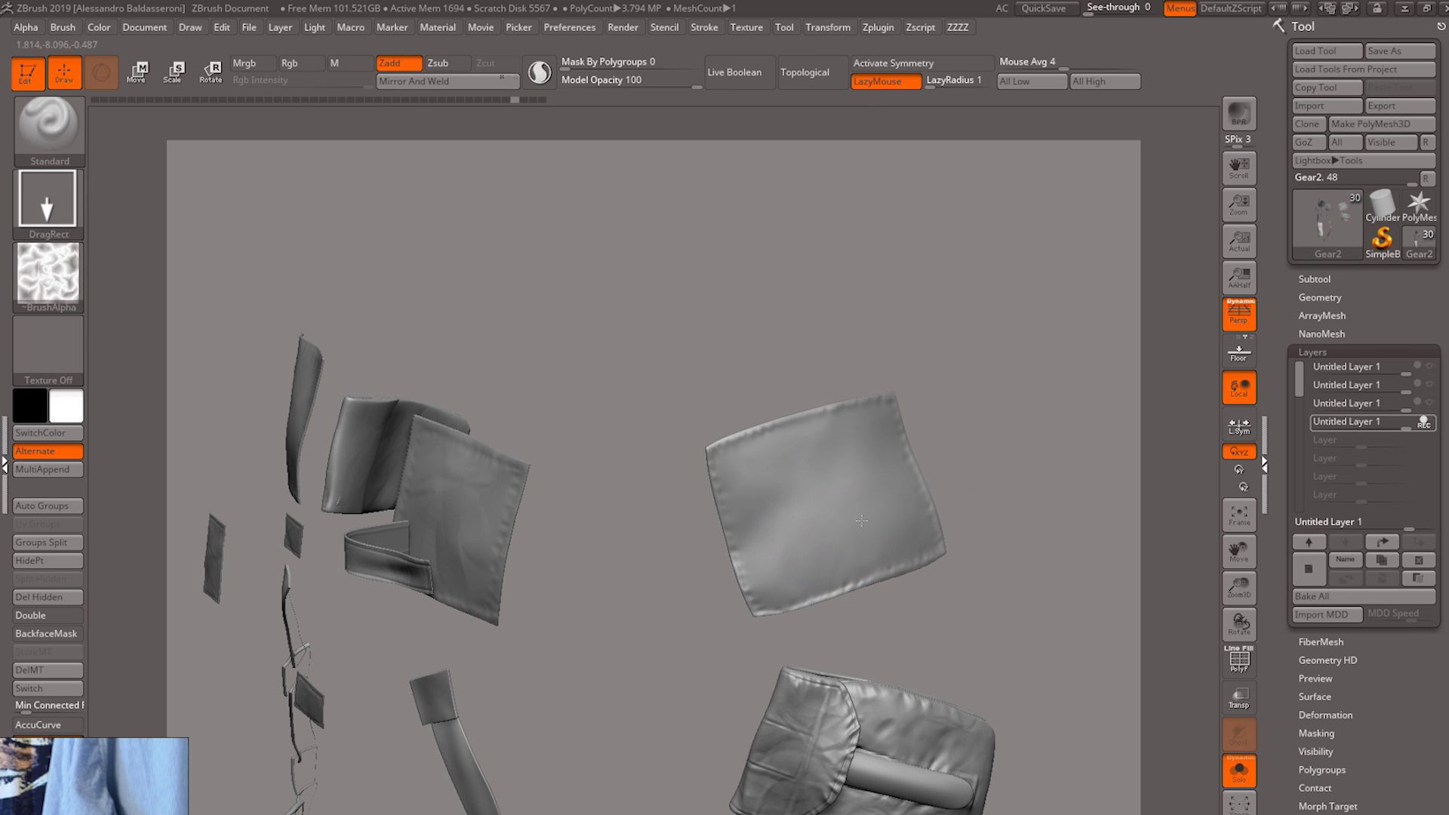
- Stamp the crumple2 alpha large across the cloth patch and smooth the creases near its right corner
left_click_drag(987, 579, 1090, 437)
left_click_drag(893, 550, 874, 501, "shift")
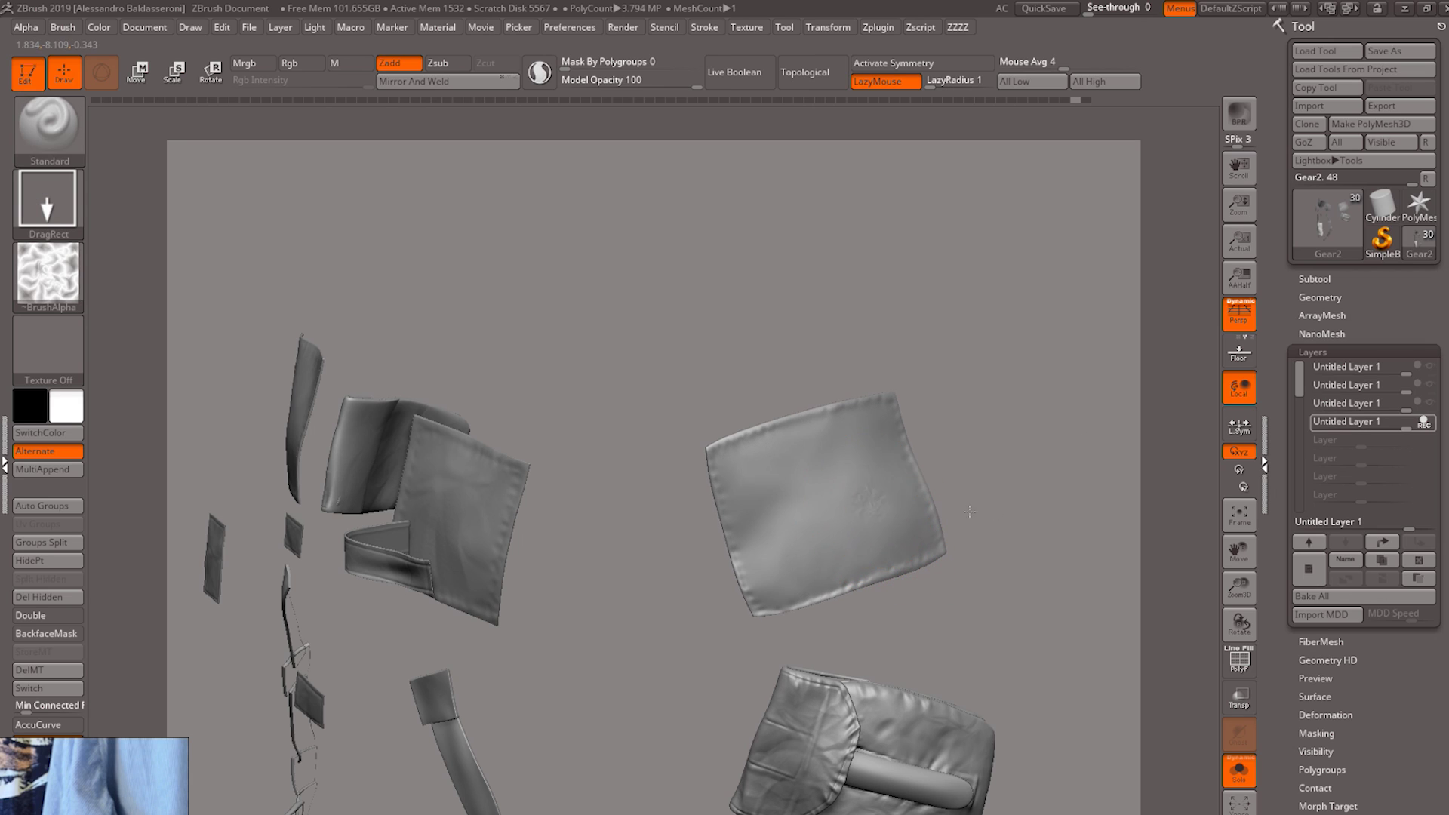
left_click_drag(983, 514, 1152, 371)
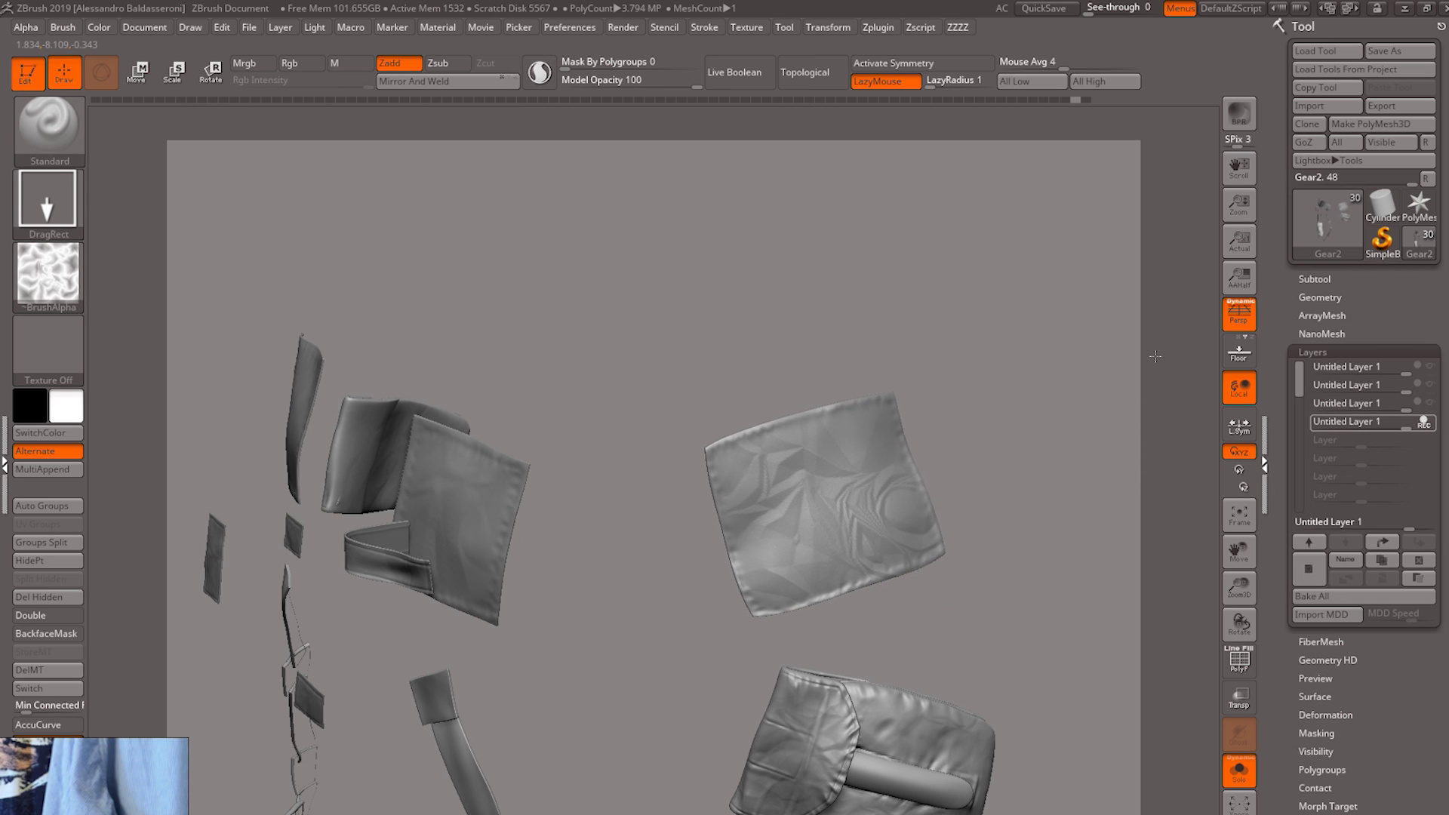
key("shift")
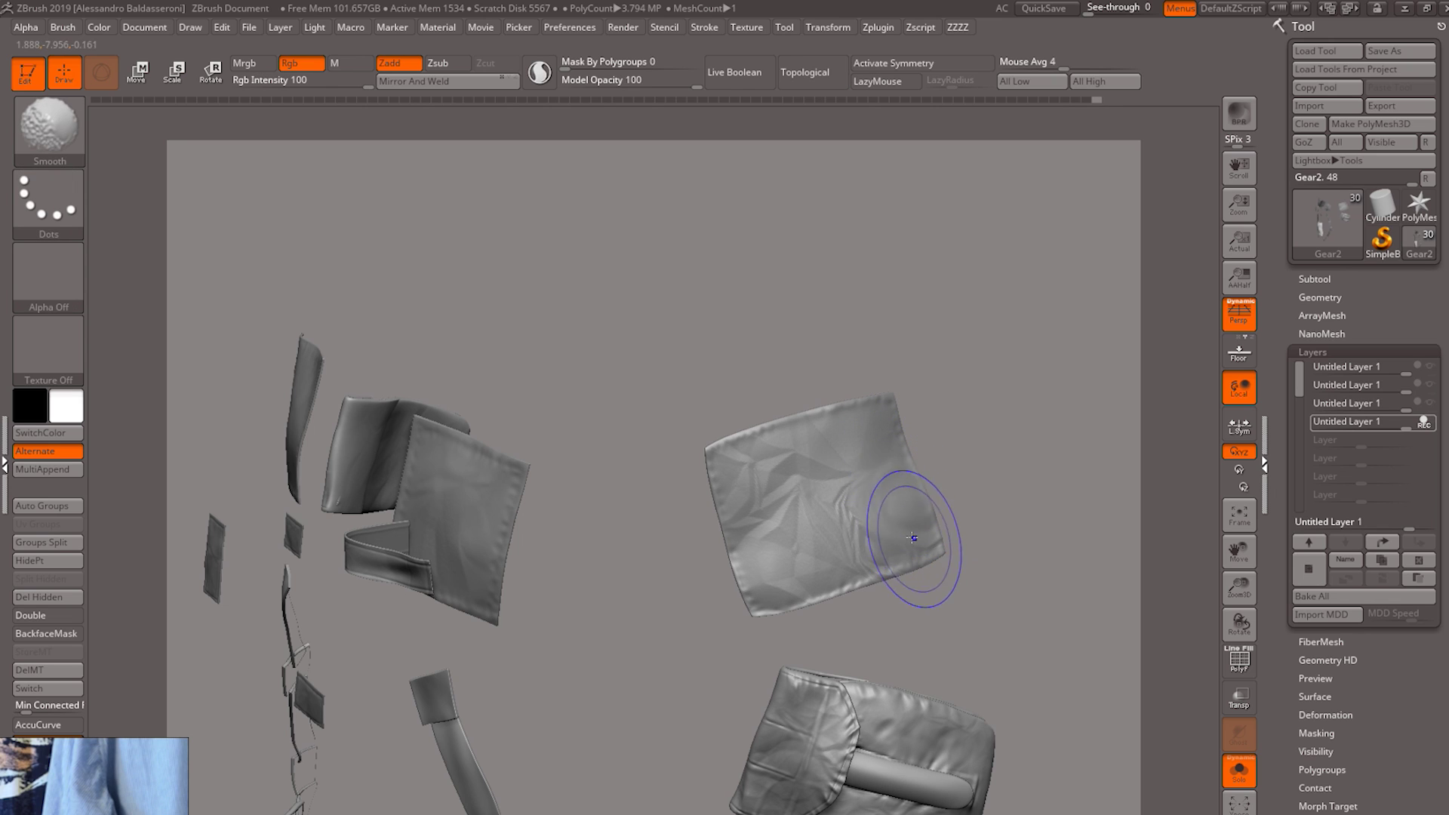
- Smooth the stamped crumple creases over the rest of the cloth patch until they are soft folds
mouse_move(1035, 476)
left_mouse_down()
mouse_move(986, 518)
mouse_move(1009, 492)
mouse_move(1026, 409)
mouse_move(1049, 447)
left_mouse_up()
left_click_drag(995, 406, 984, 422)
left_click_drag(818, 449, 833, 472, "shift")
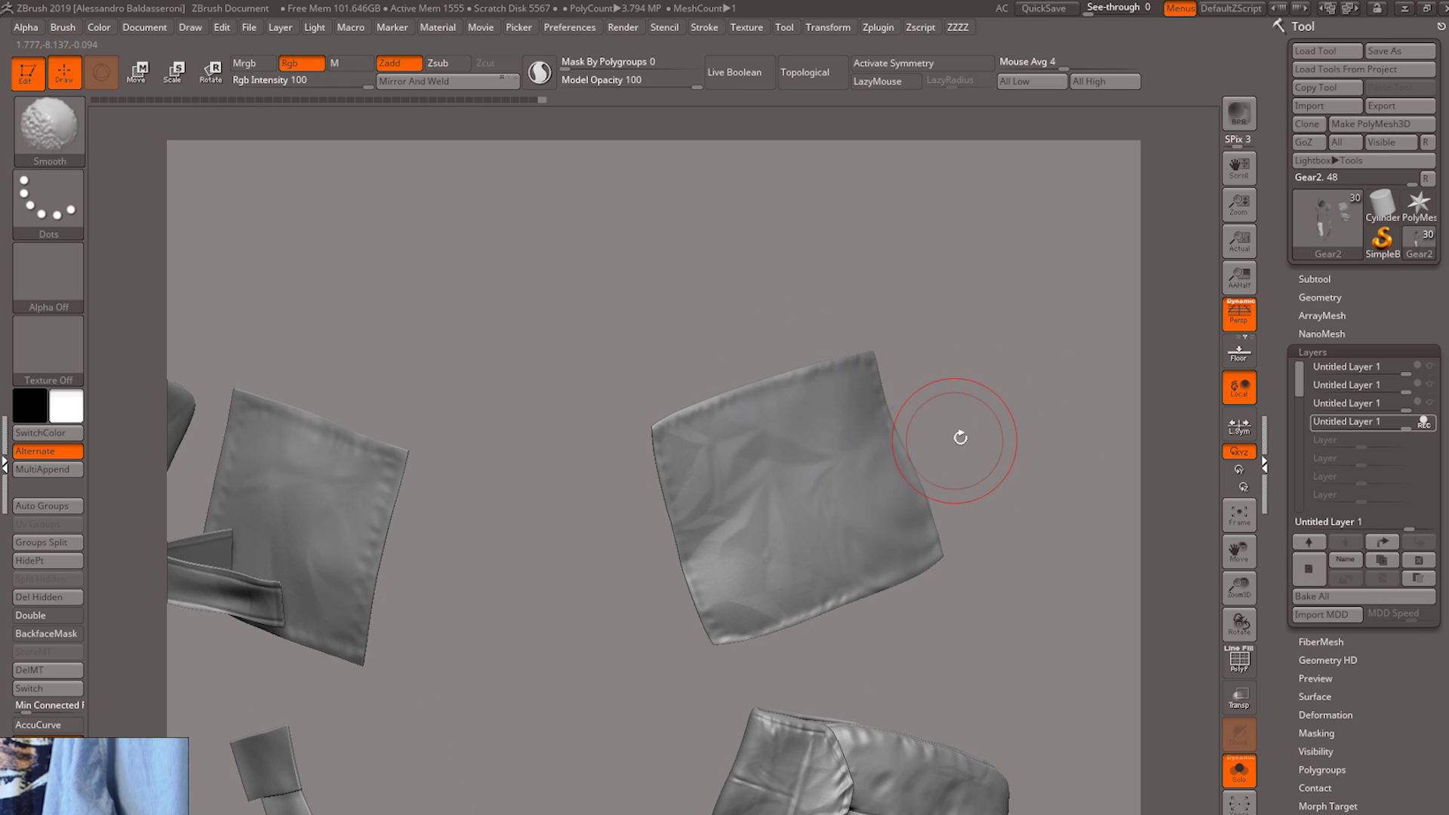
left_click_drag(971, 431, 956, 450)
left_click_drag(744, 566, 748, 578, "shift")
left_click_drag(985, 455, 967, 463)
left_click_drag(812, 540, 899, 550, "shift")
left_click_drag(1010, 475, 1019, 407, "alt")
left_click_drag(973, 482, 985, 384, "alt")
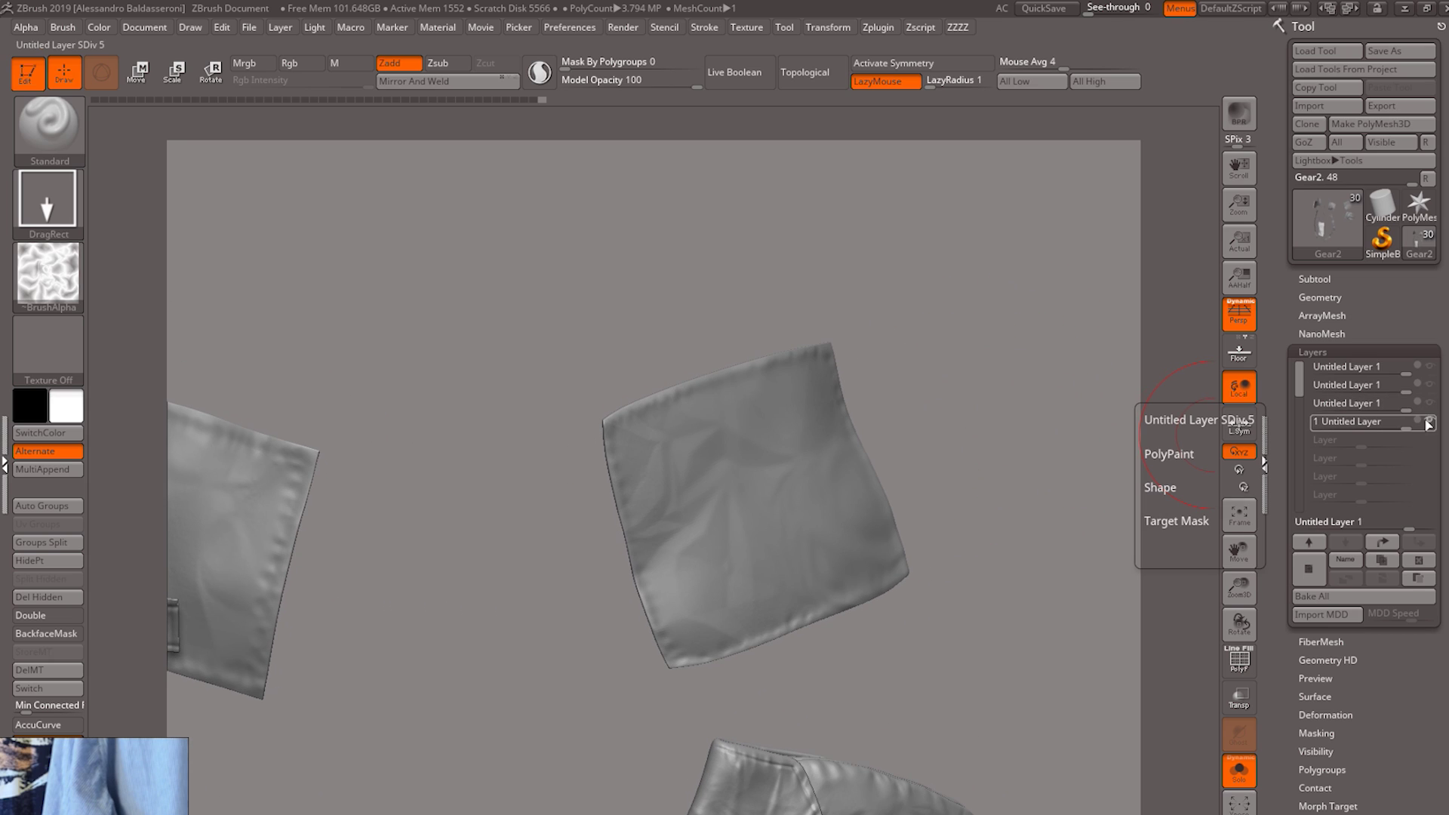
- Show the patch's first and third wrinkle layers together with the crumple layer
left_click(1429, 405)
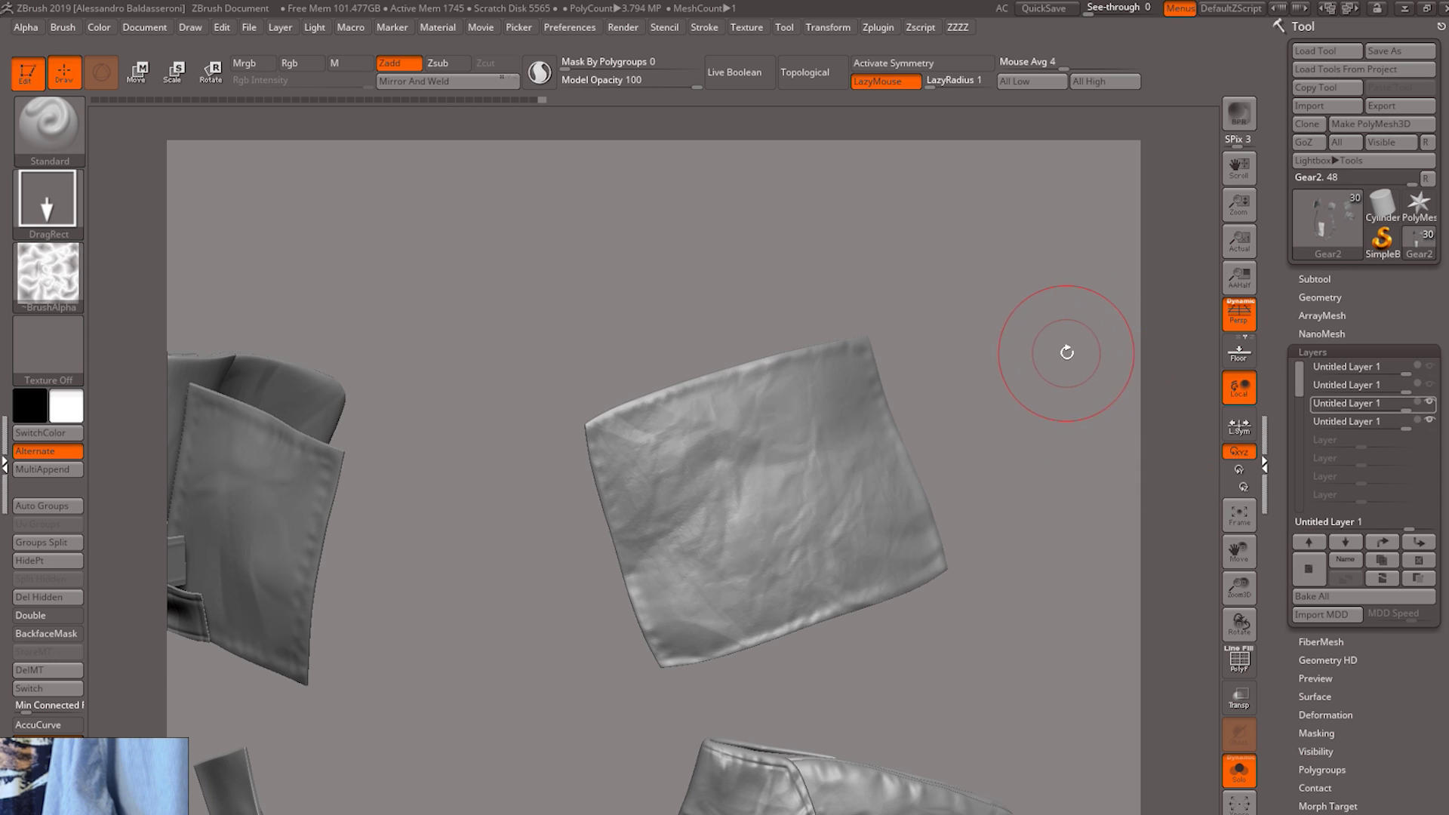
left_click(1431, 368)
left_click(1417, 404)
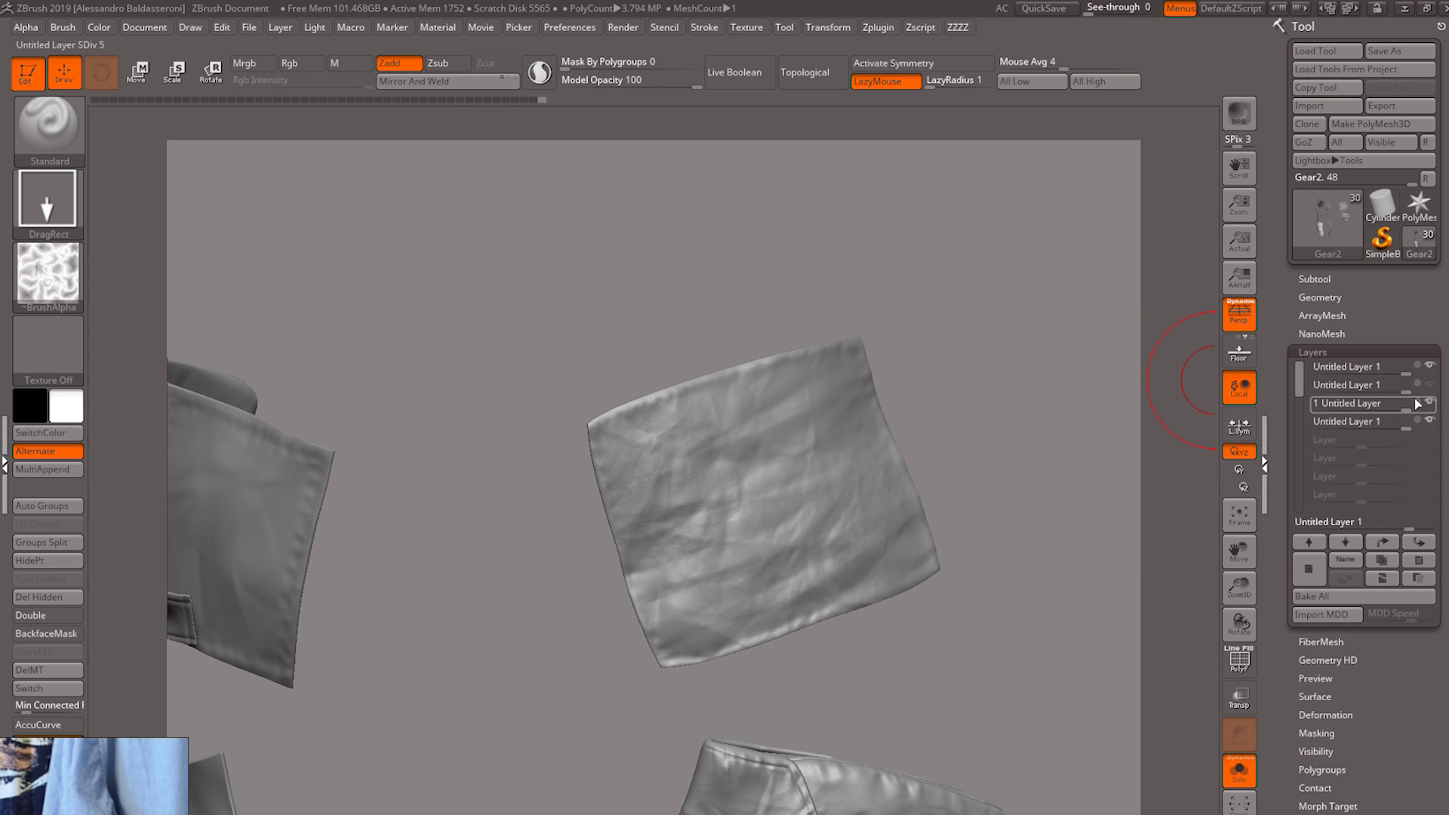
left_click_drag(1026, 464, 993, 472, "alt")
- Toggle the fourth layer's visibility to compare the patch with and without the crumple creases
left_click(1429, 423)
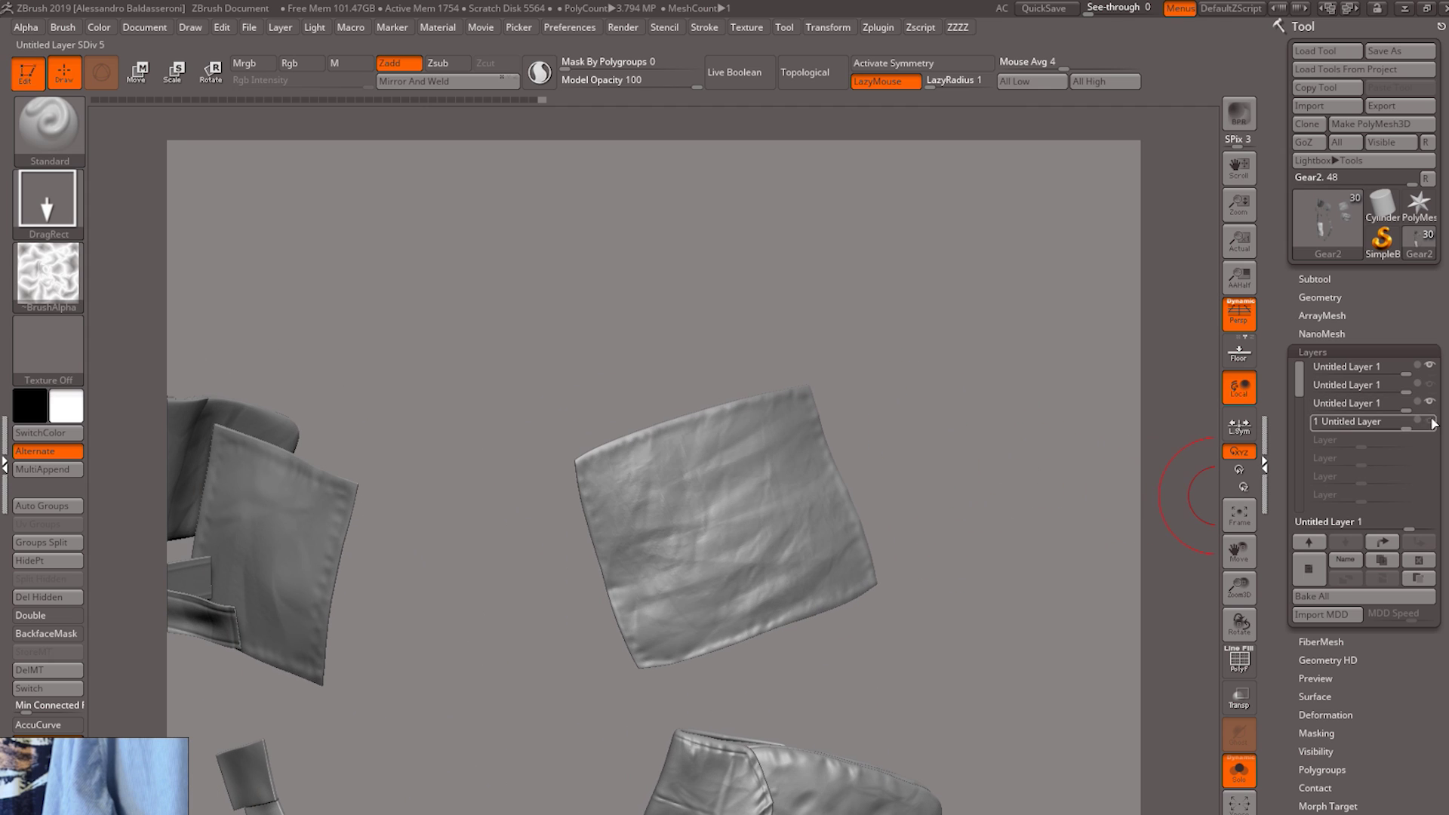
left_click(1432, 424)
left_click(1432, 425)
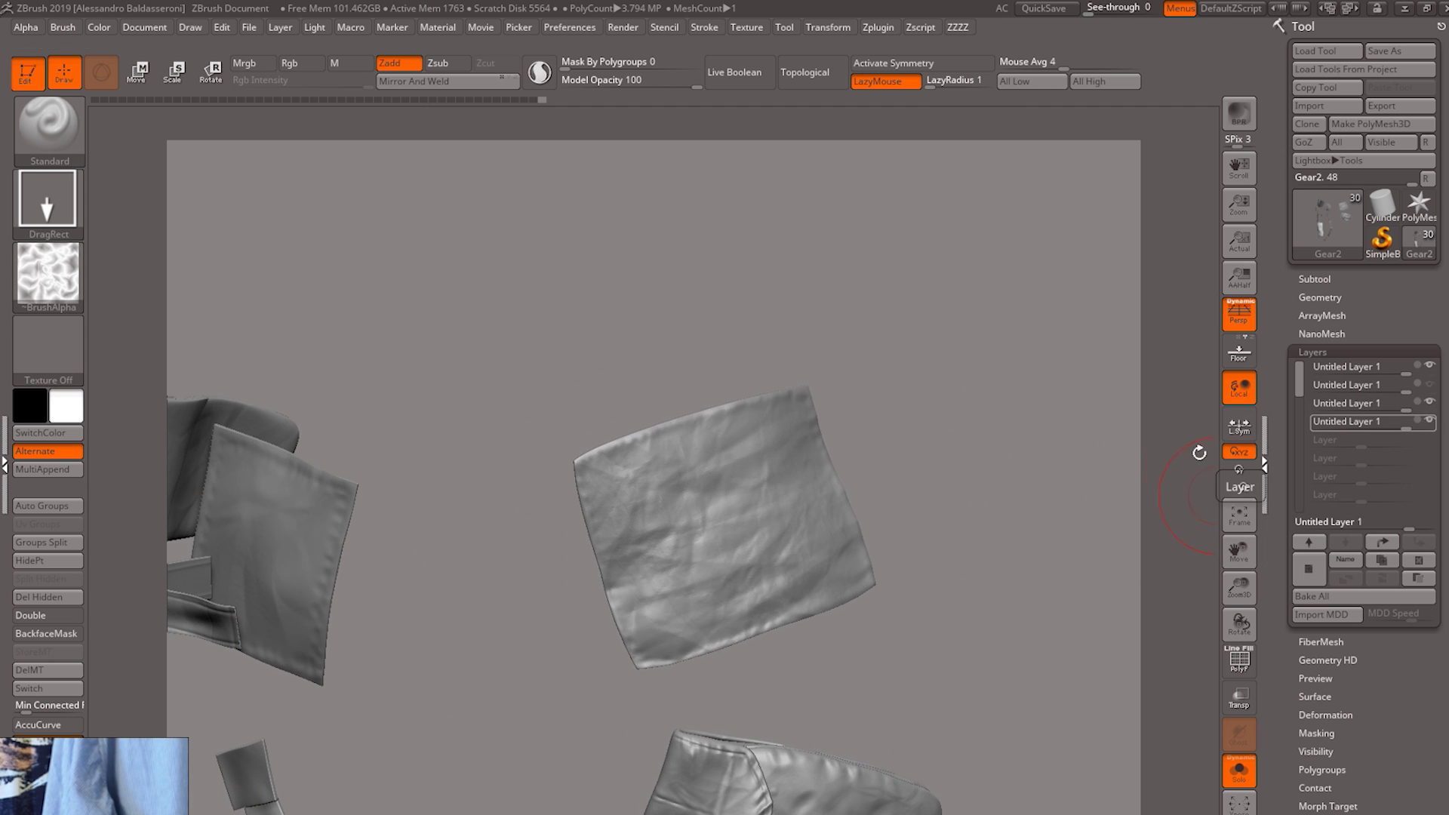
left_click_drag(1117, 476, 1041, 530)
- Bring up the wrinkled blue shirt reference photo and examine its creases beside the cloth patch
mouse_move(52, 291)
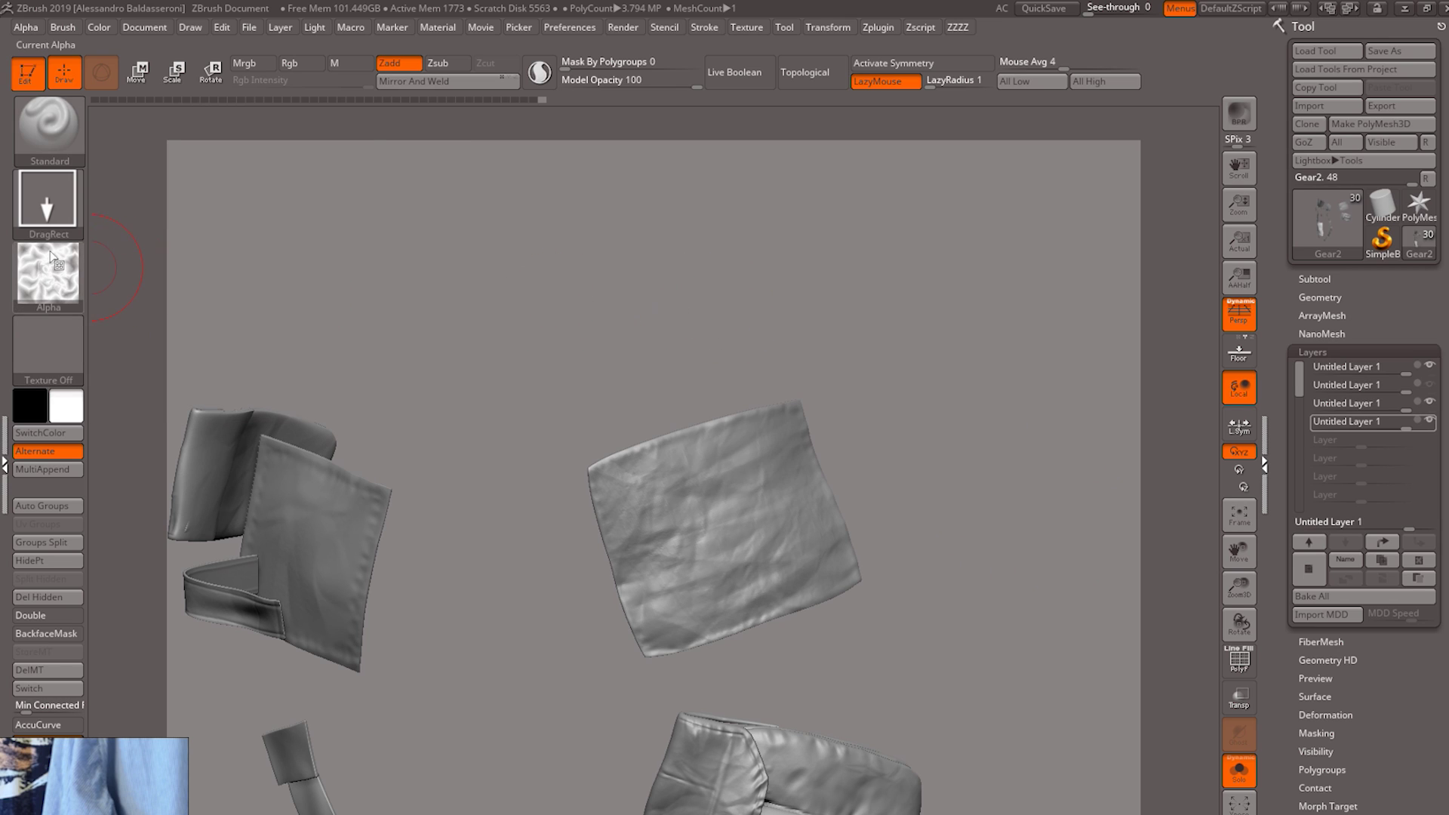
left_click_drag(611, 330, 648, 320, "alt")
right_click_drag(131, 790, 646, 305)
scroll(657, 351, "down", 2)
scroll(657, 353, "down", 2)
middle_click_drag(395, 325, 400, 451)
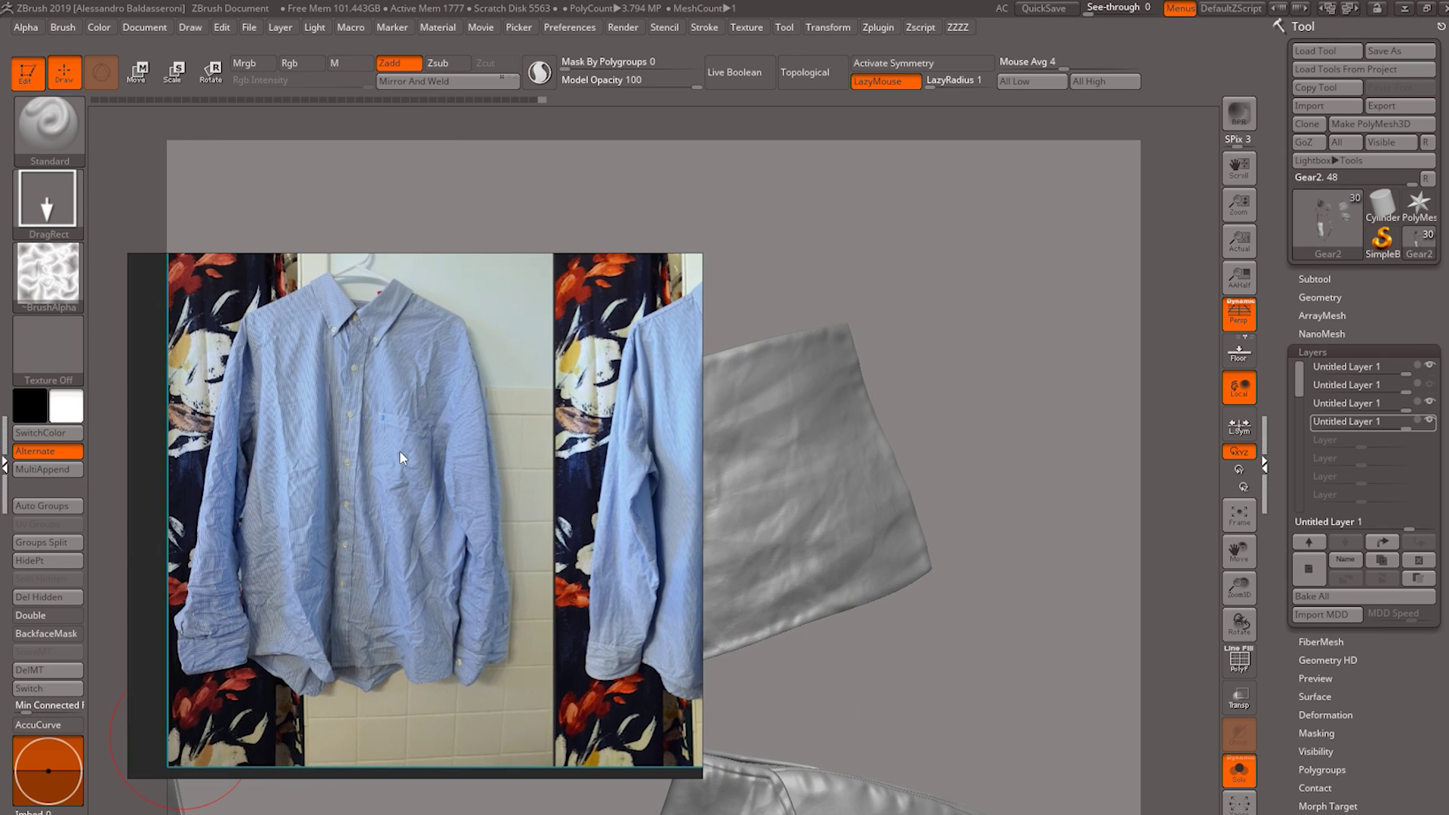
scroll(401, 450, "up", 4)
left_click_drag(945, 332, 947, 332)
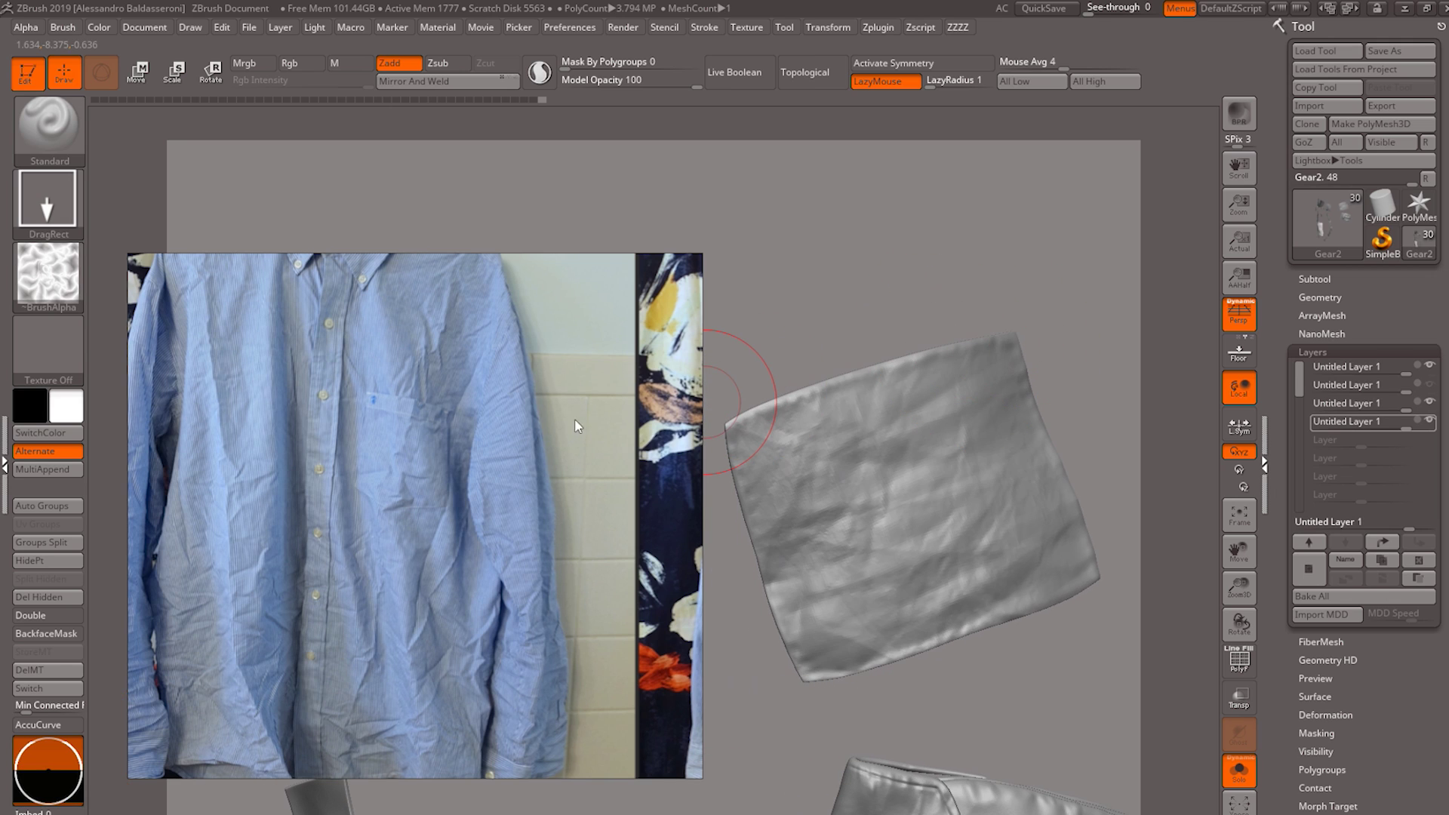
scroll(576, 421, "down", 3)
scroll(239, 424, "up", 2)
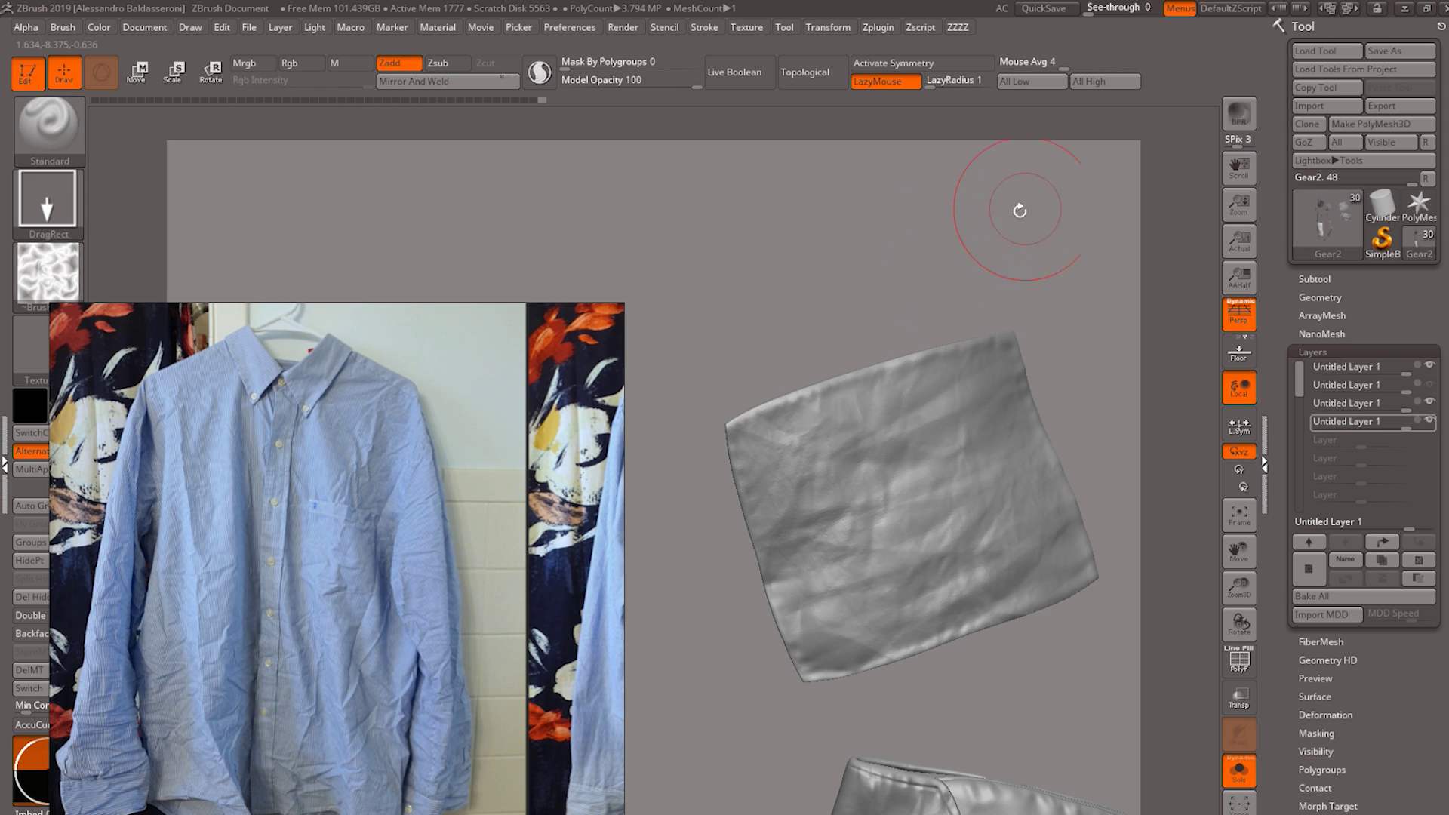
- Switch to Substance Painter and examine the fabric wrinkles on the astronaut jacket's sleeve in an enlarged viewport
left_click(1406, 8)
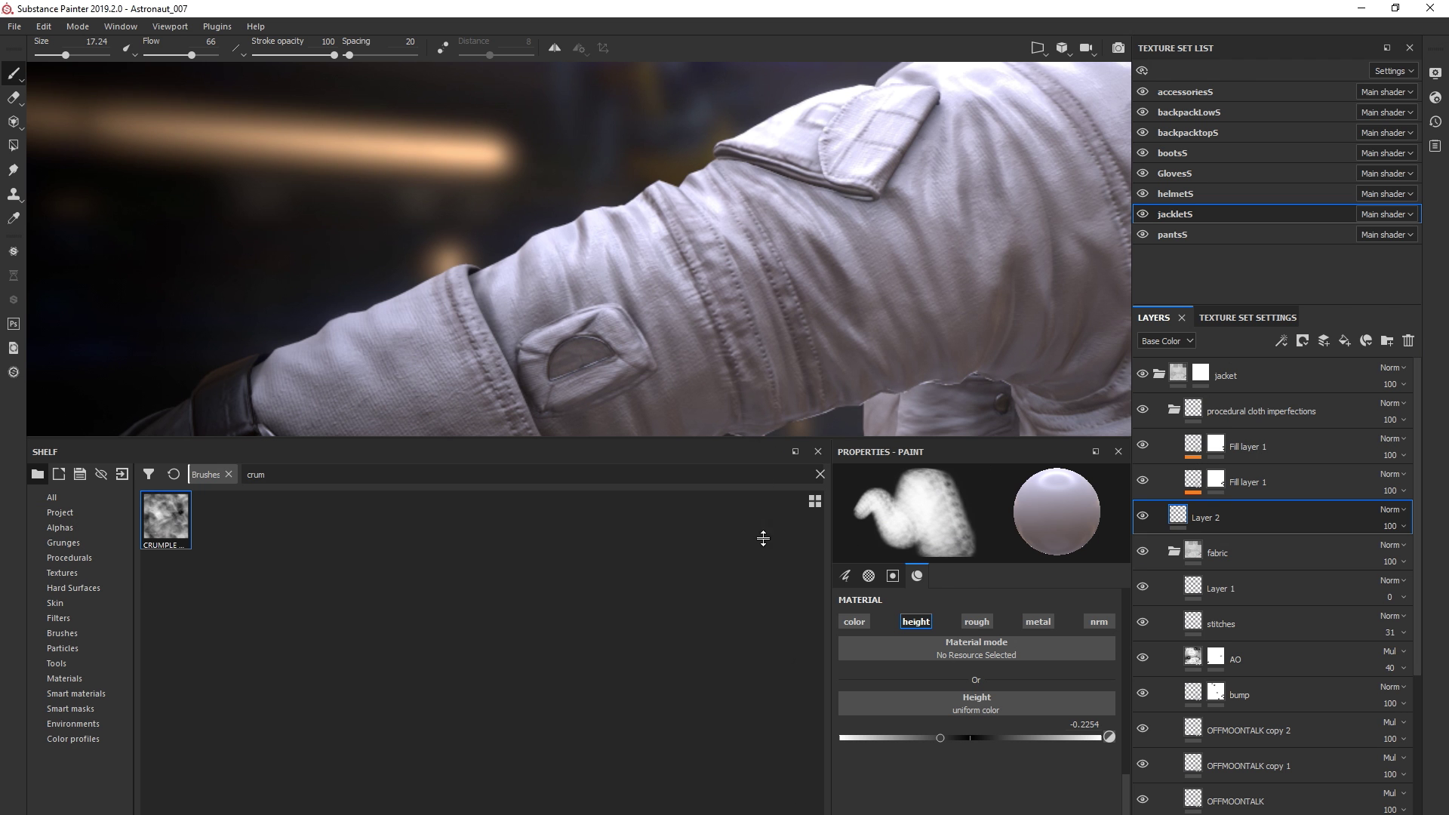
left_click_drag(763, 560, 763, 683)
left_click_drag(1120, 577, 1086, 610, "alt")
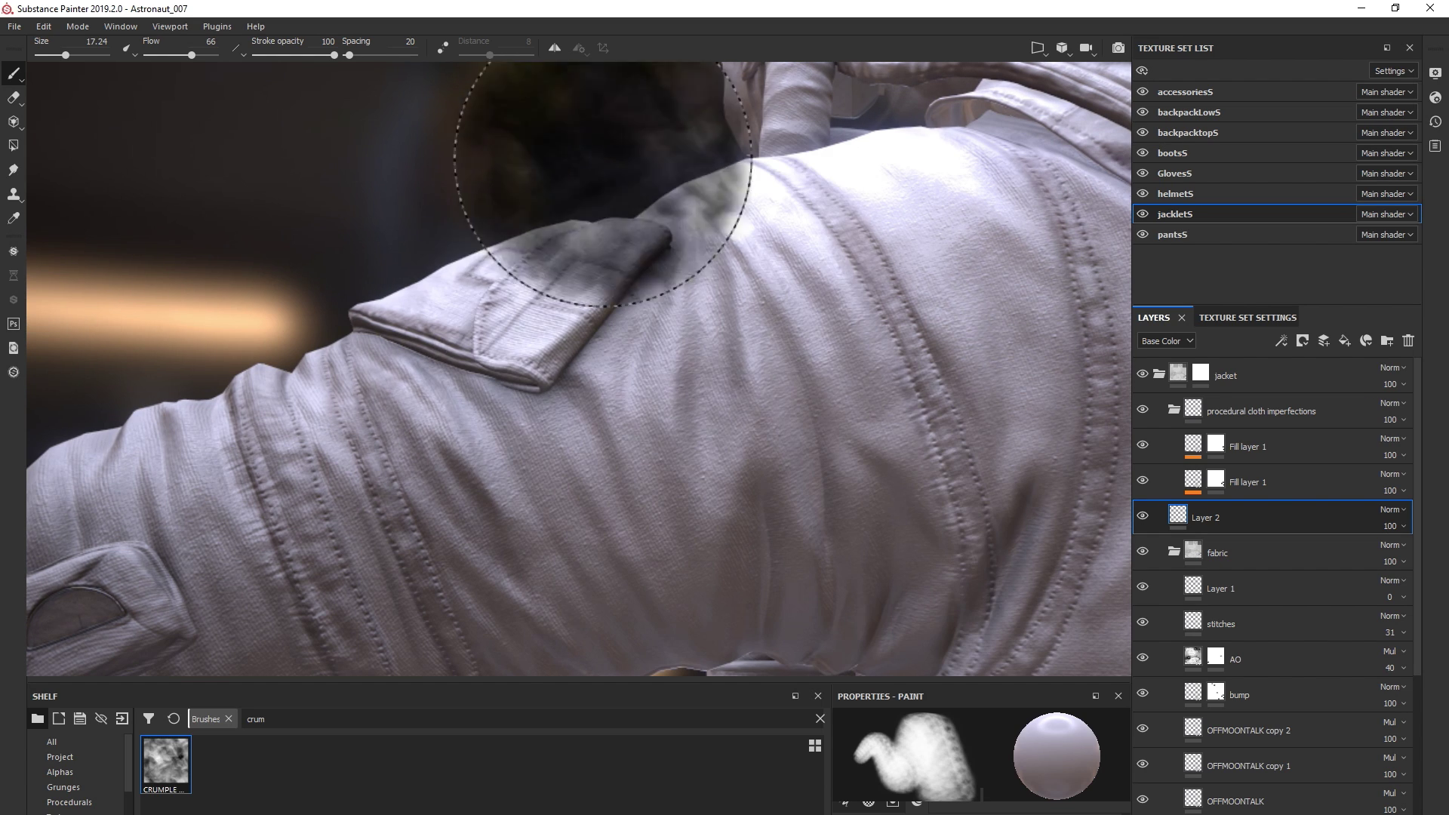
mouse_move(532, 91)
left_mouse_down("alt")
mouse_move(520, 106)
mouse_move(631, 420)
mouse_move(718, 421)
mouse_move(469, 611)
left_mouse_up("alt")
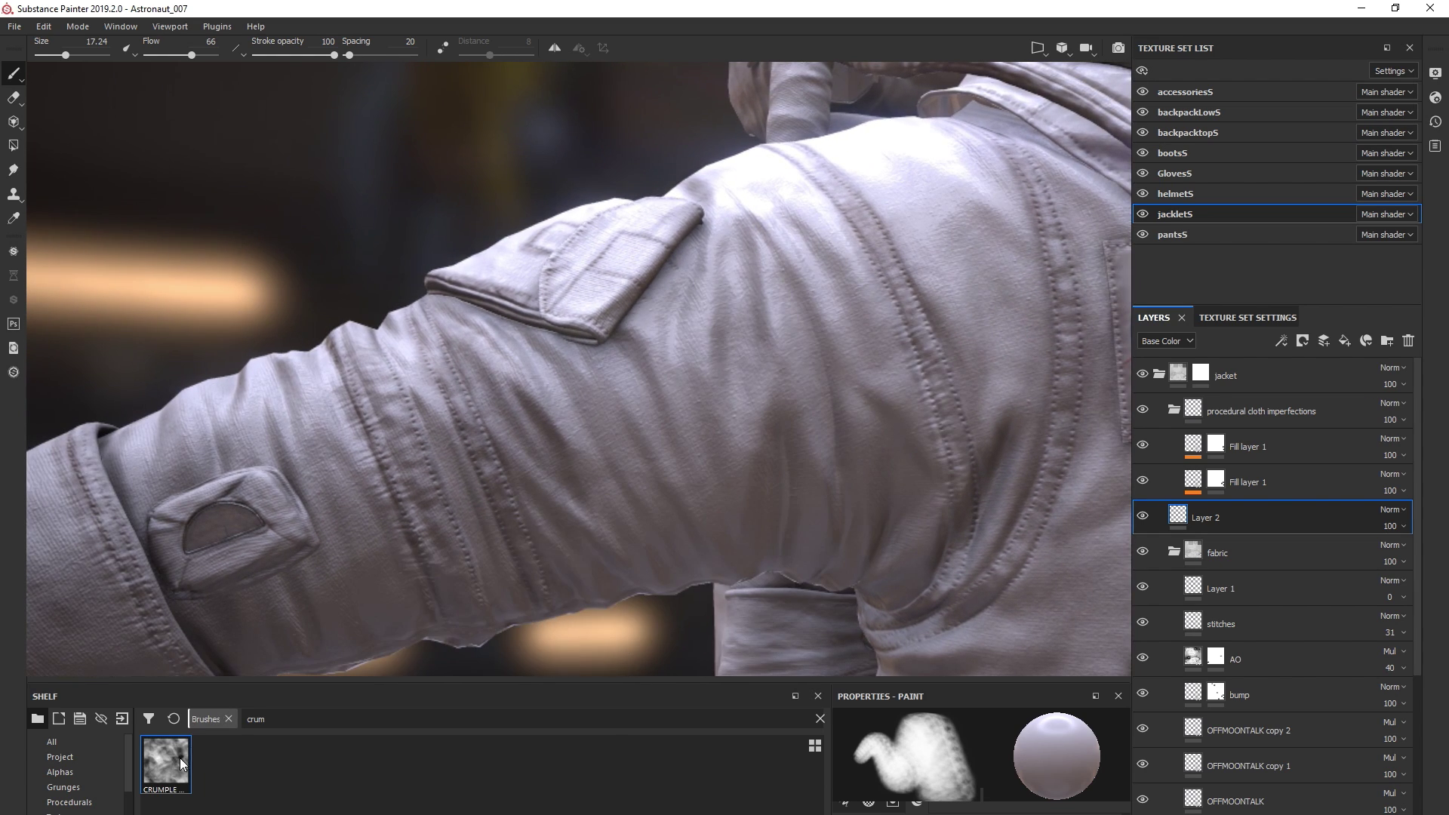
left_click_drag(228, 681, 280, 647)
middle_click_drag(596, 619, 668, 647, "alt")
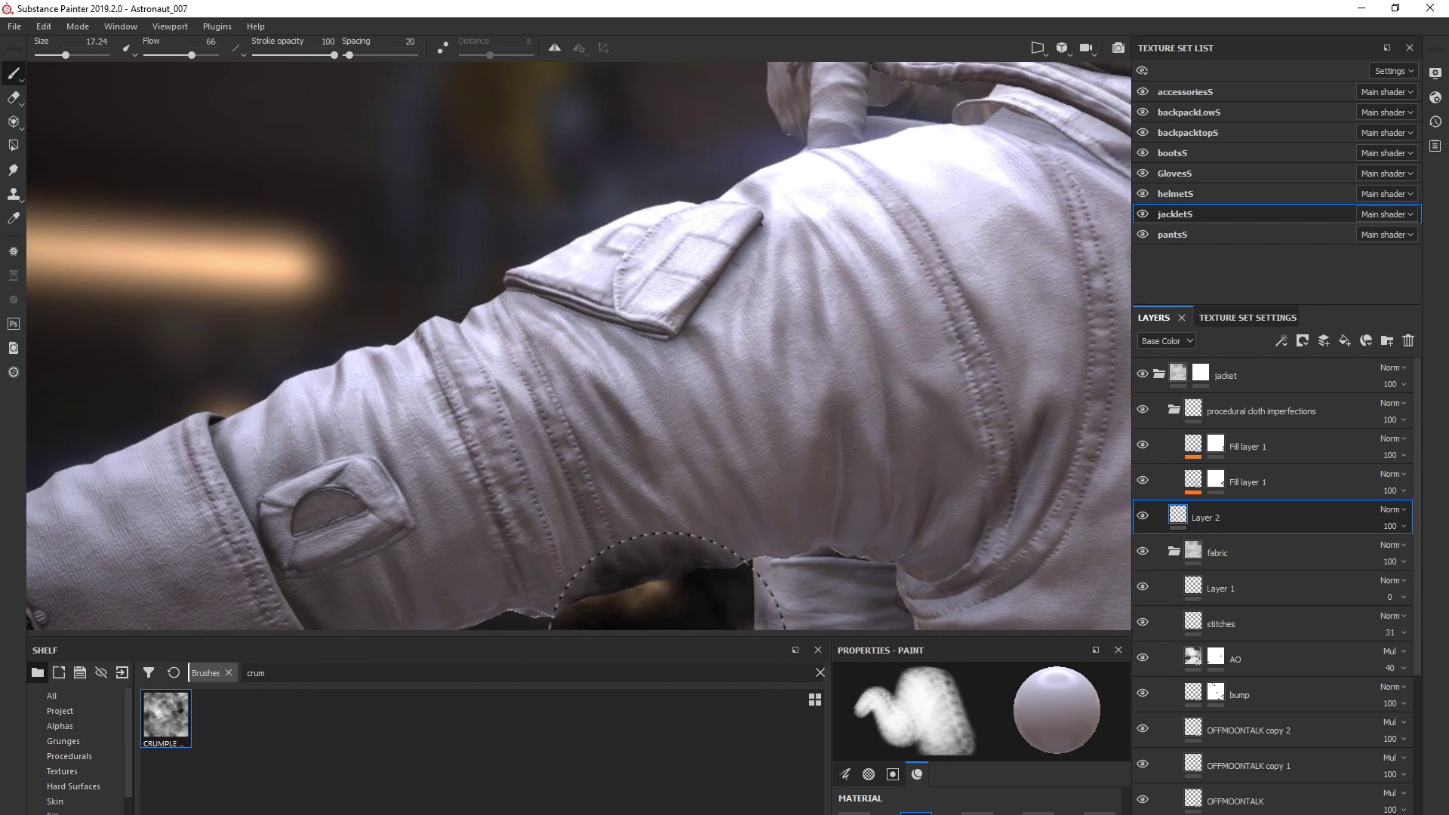
right_click_drag(668, 647, 667, 651, "alt")
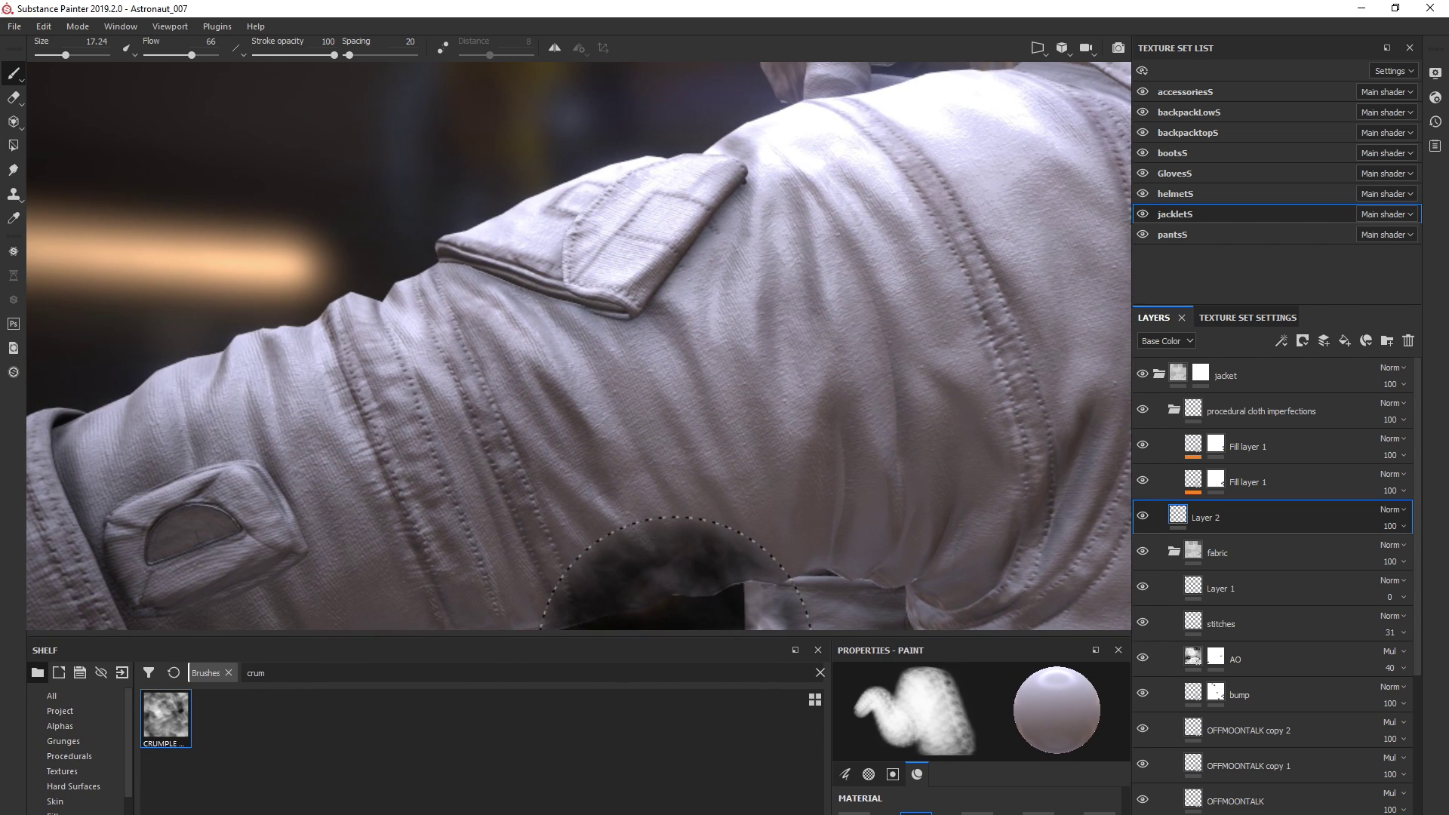
mouse_move(1038, 480)
left_mouse_down("alt")
mouse_move(1068, 489)
mouse_move(1094, 466)
mouse_move(1060, 511)
left_mouse_up("alt")
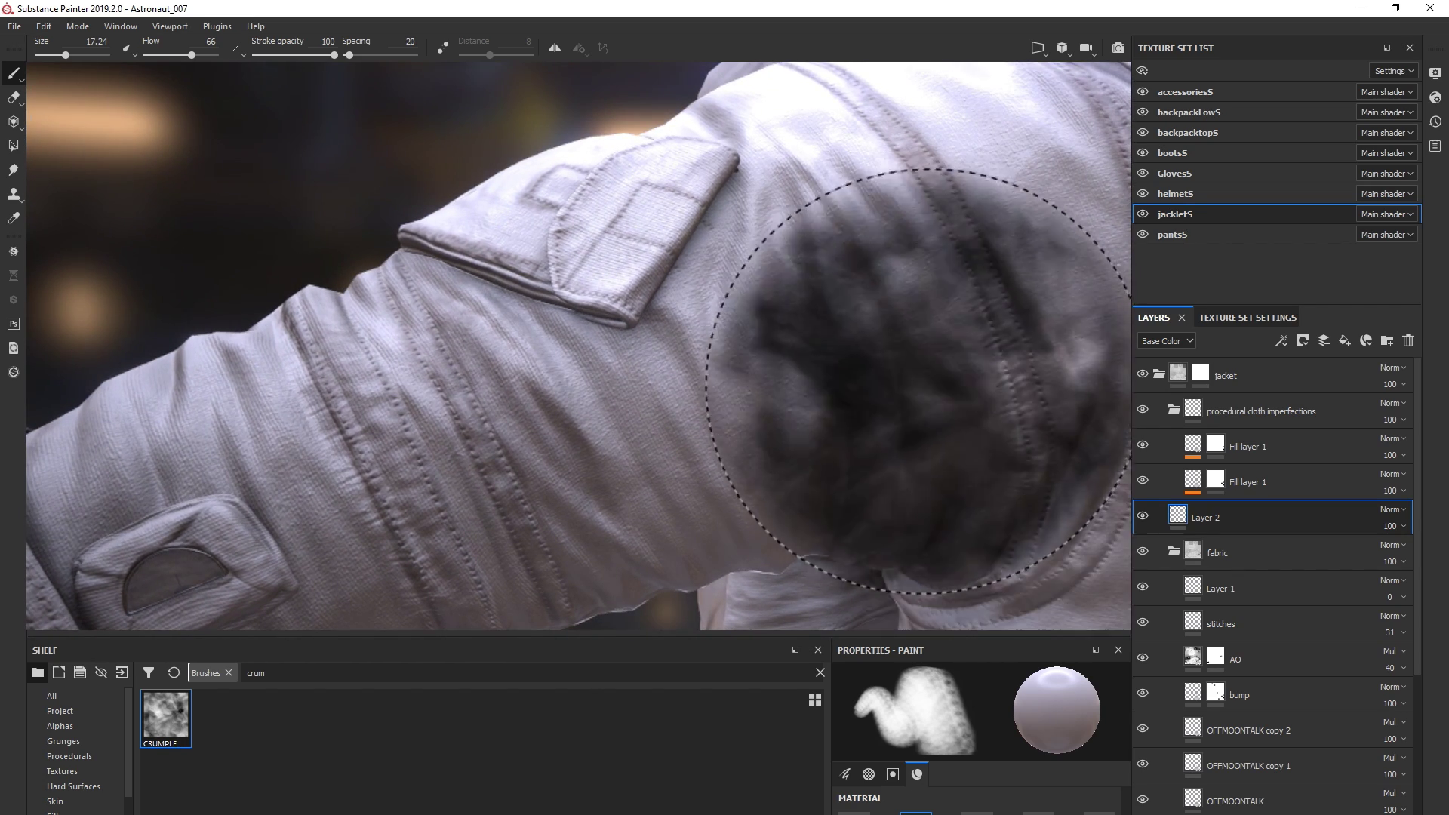
right_click_drag(970, 460, 1000, 461, "ctrl")
left_click_drag(1106, 564, 1049, 453, "alt")
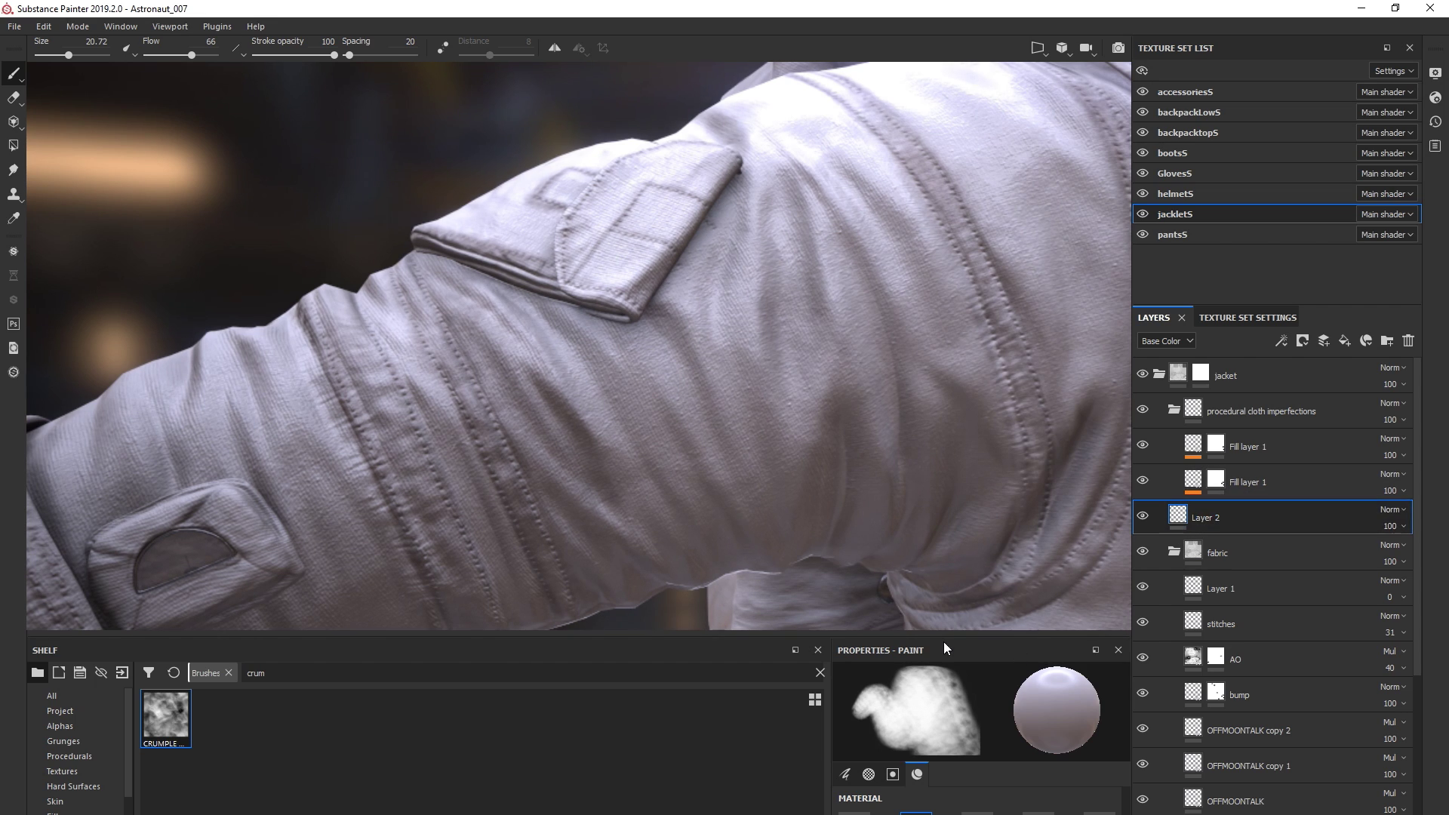
- Choose the CRUMPLE brush from the Brushes category and set its size to 18.94
left_click_drag(958, 638, 958, 462)
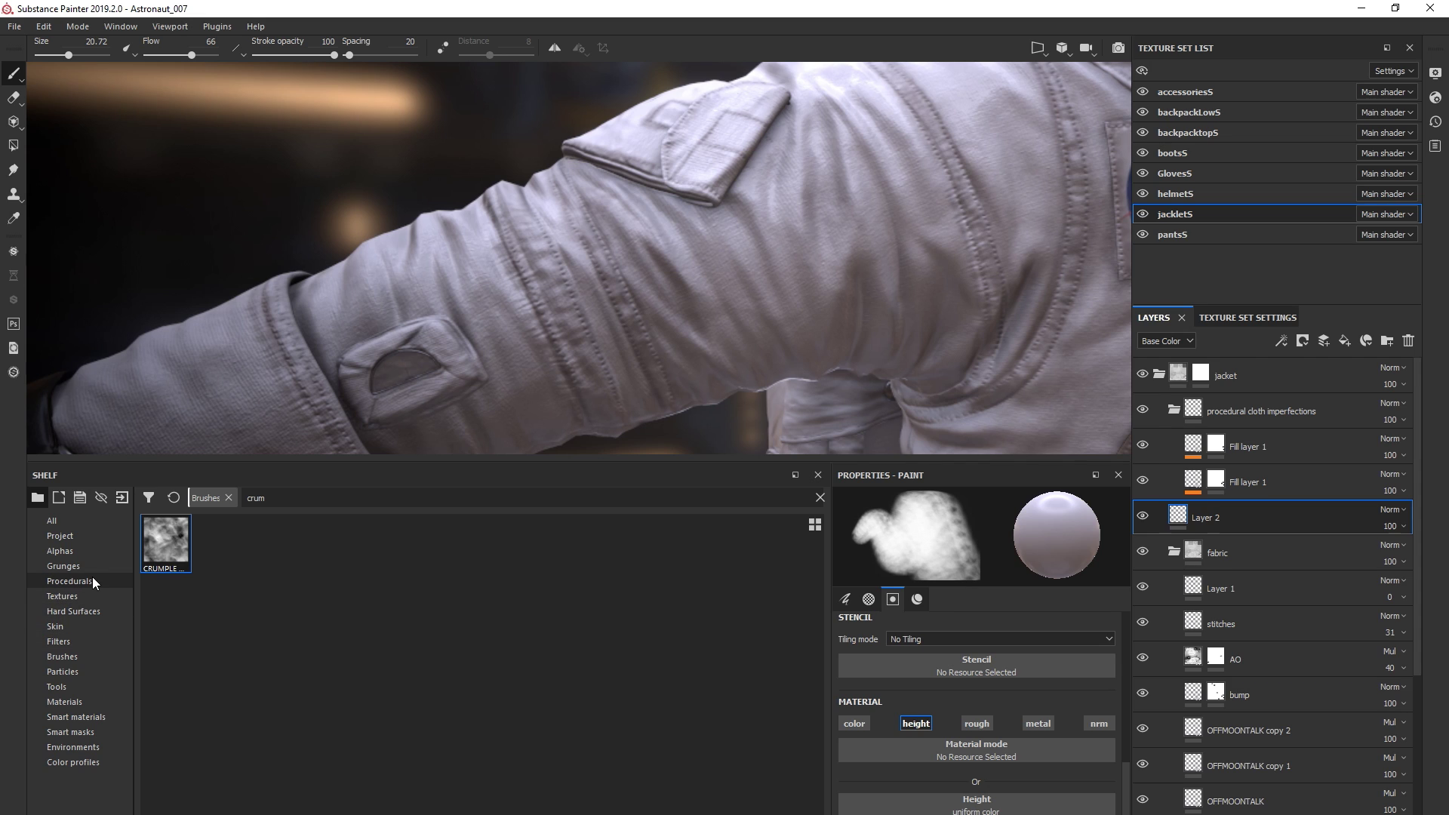
left_click(71, 655)
left_click(164, 660)
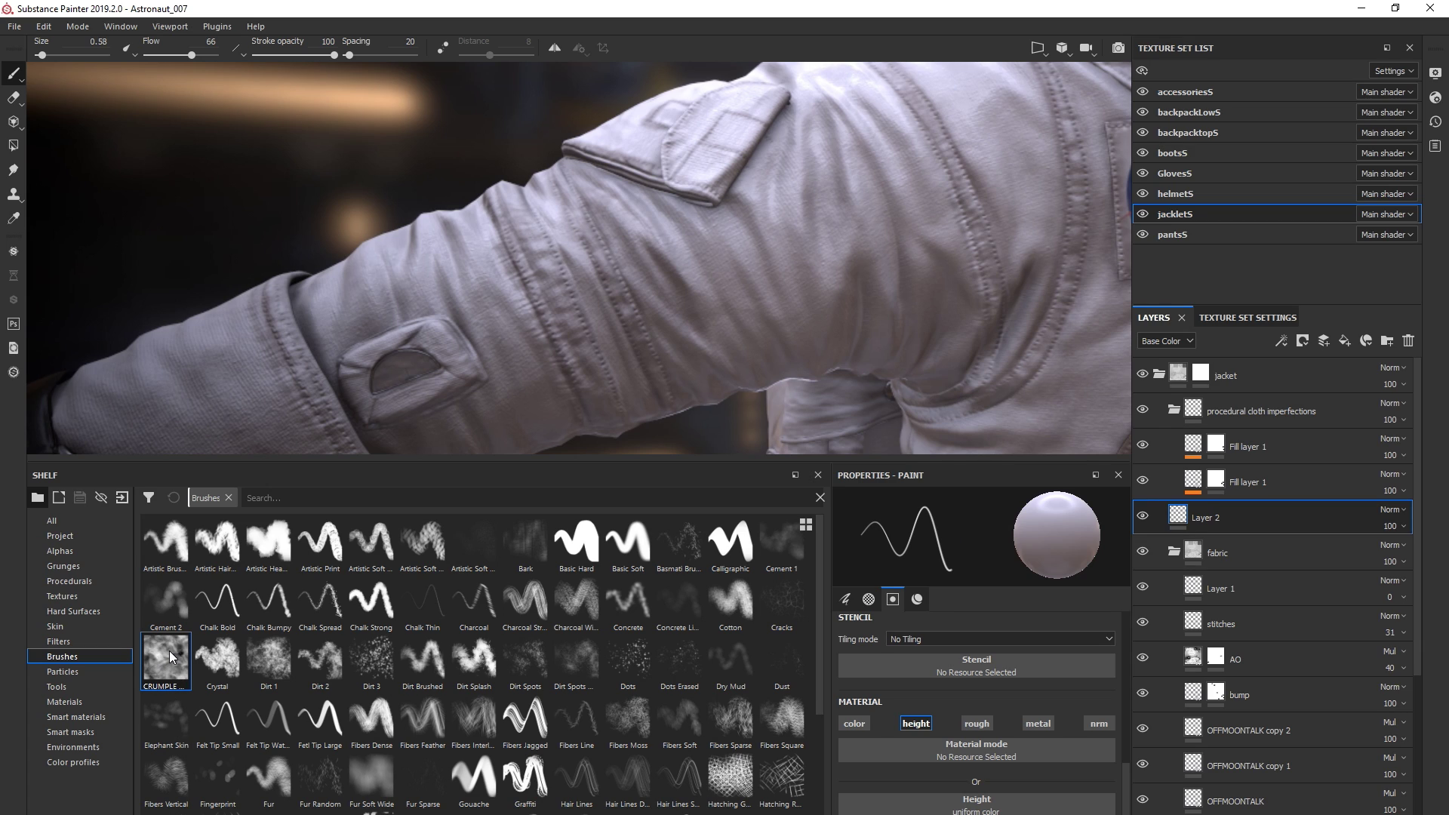
mouse_move(172, 656)
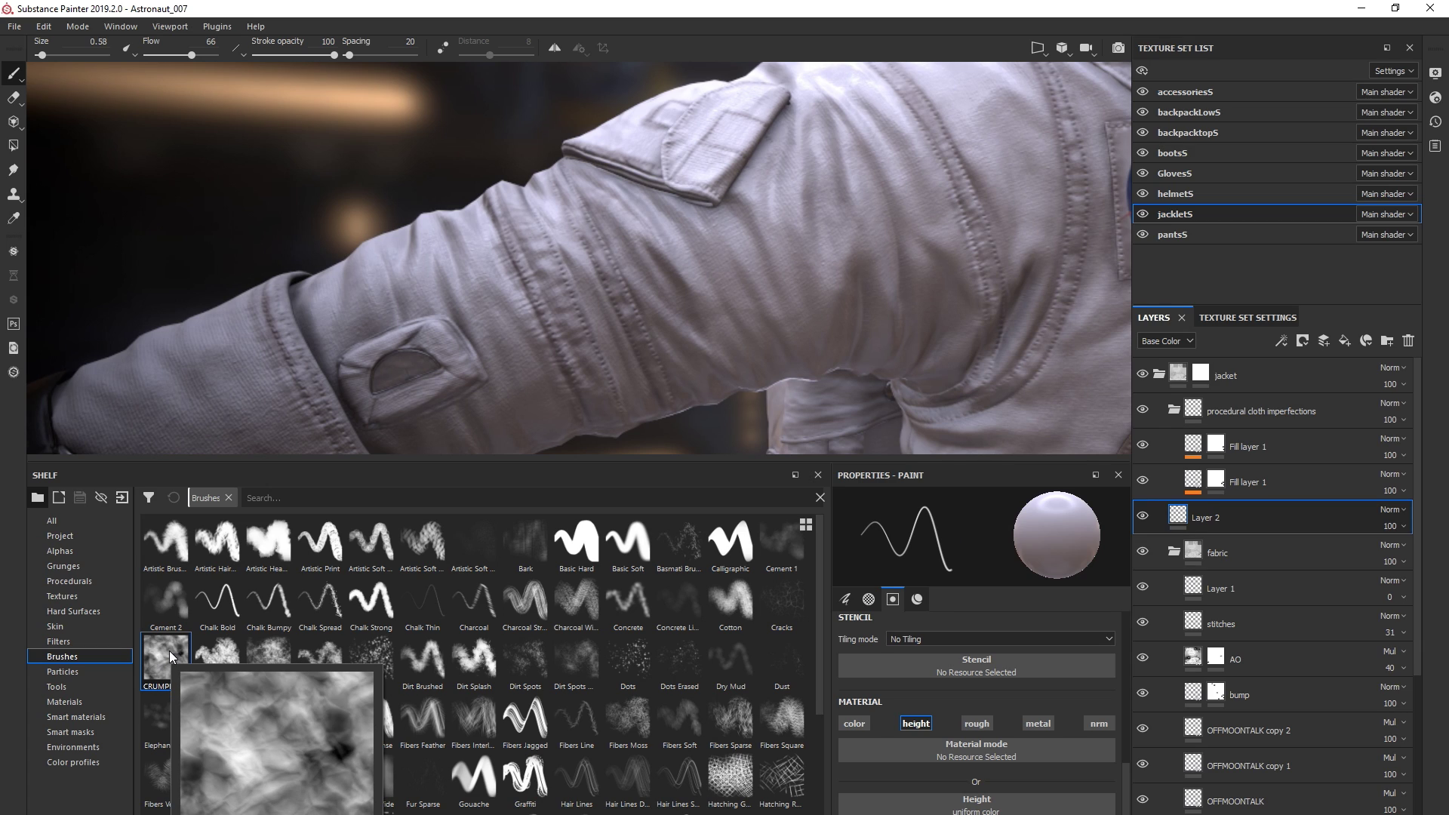
left_click_drag(966, 293, 917, 303, "alt")
mouse_move(898, 274)
right_mouse_down("ctrl")
mouse_move(893, 259)
mouse_move(855, 255)
right_mouse_up("ctrl")
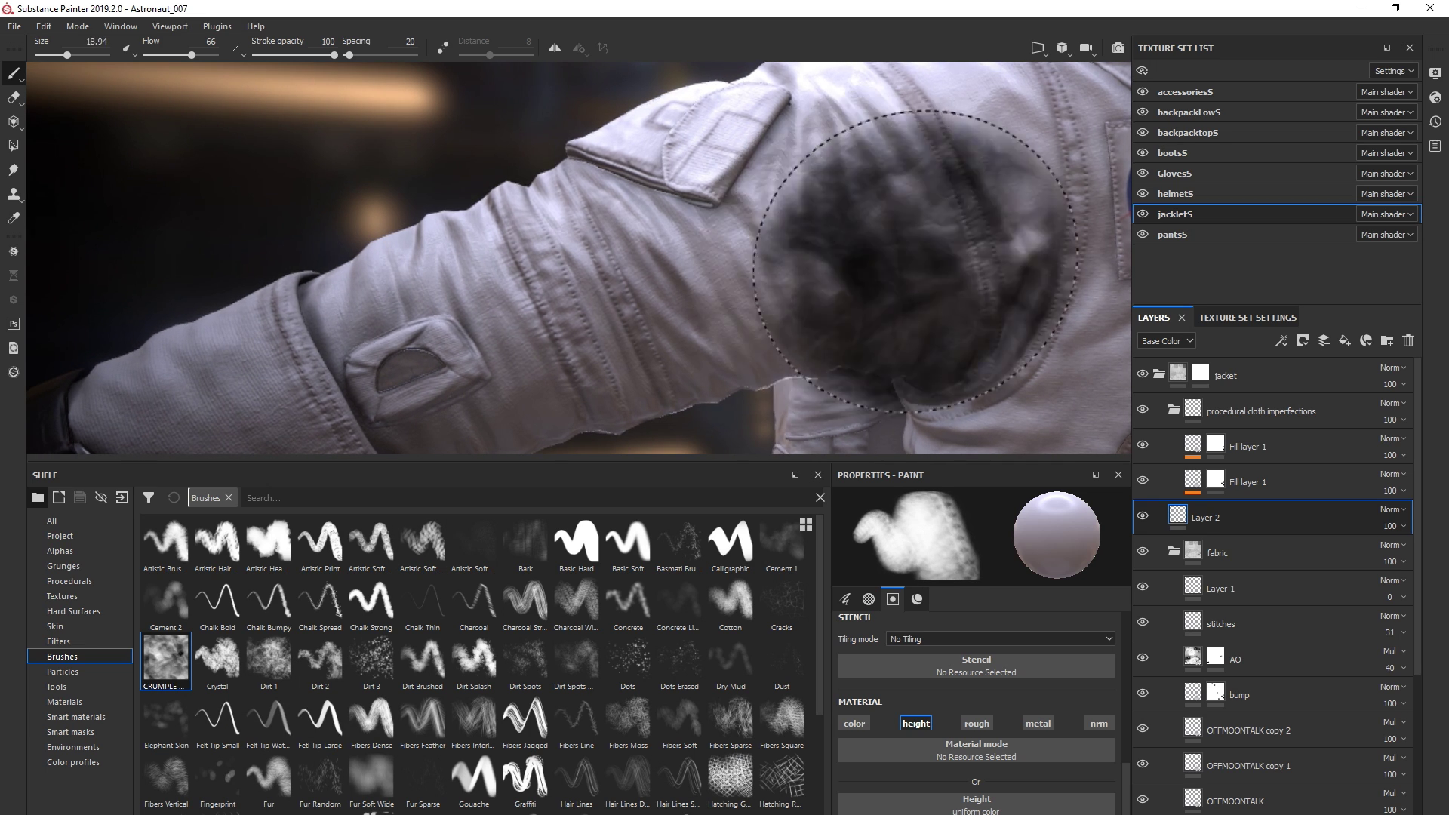
- Paint crumple height detail on Layer 2 around the jacket's upper sleeve and shoulder
middle_click_drag(1120, 261, 1131, 301, "alt")
scroll(1132, 311, "up", 1)
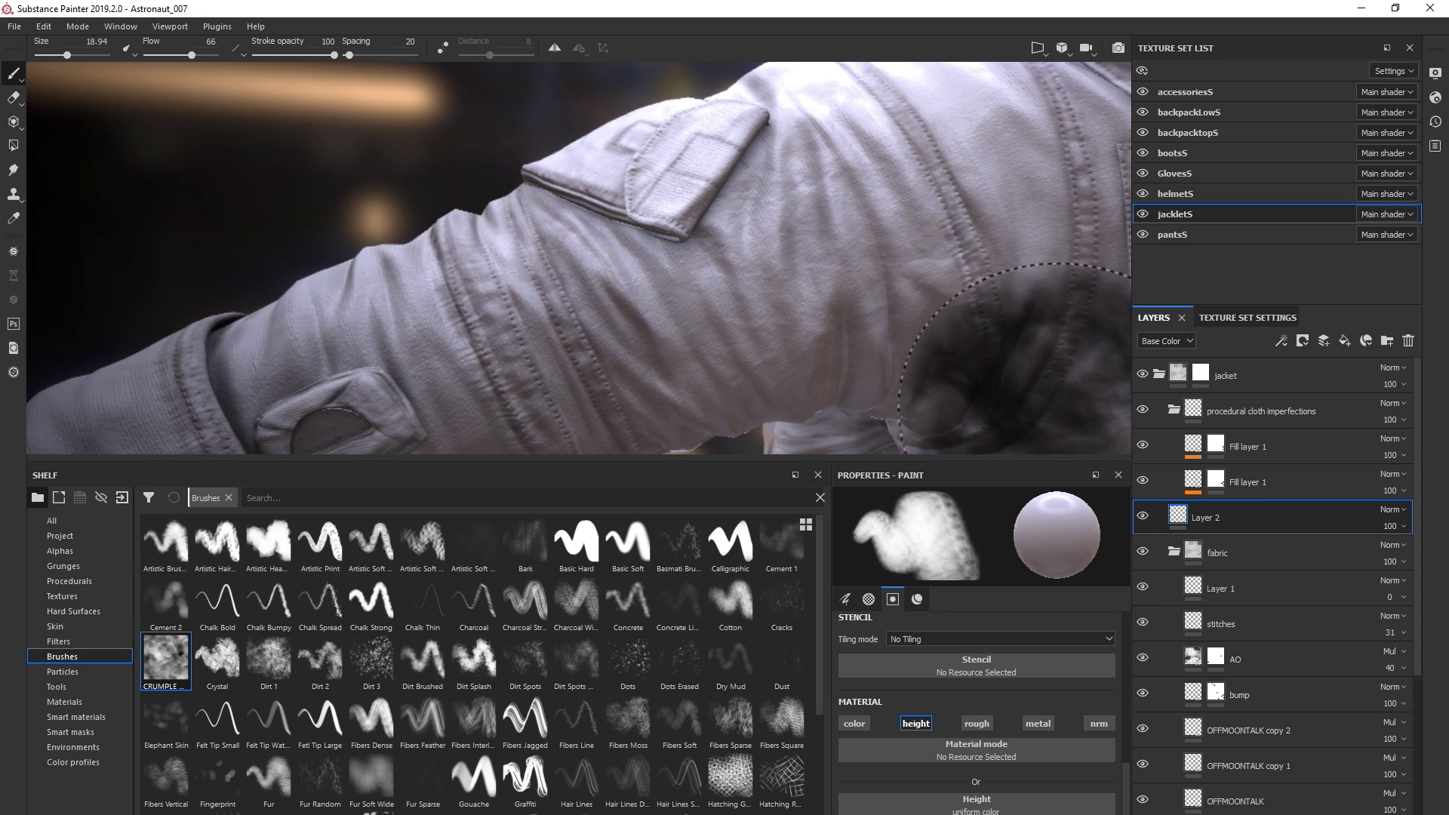
left_click(1056, 218)
mouse_move(1076, 205)
left_mouse_down("alt")
mouse_move(1042, 151)
mouse_move(997, 121)
left_mouse_up("alt")
left_click_drag(875, 113, 899, 174, "alt")
middle_click_drag(604, 340, 705, 272, "alt")
middle_click_drag(755, 423, 972, 369, "alt")
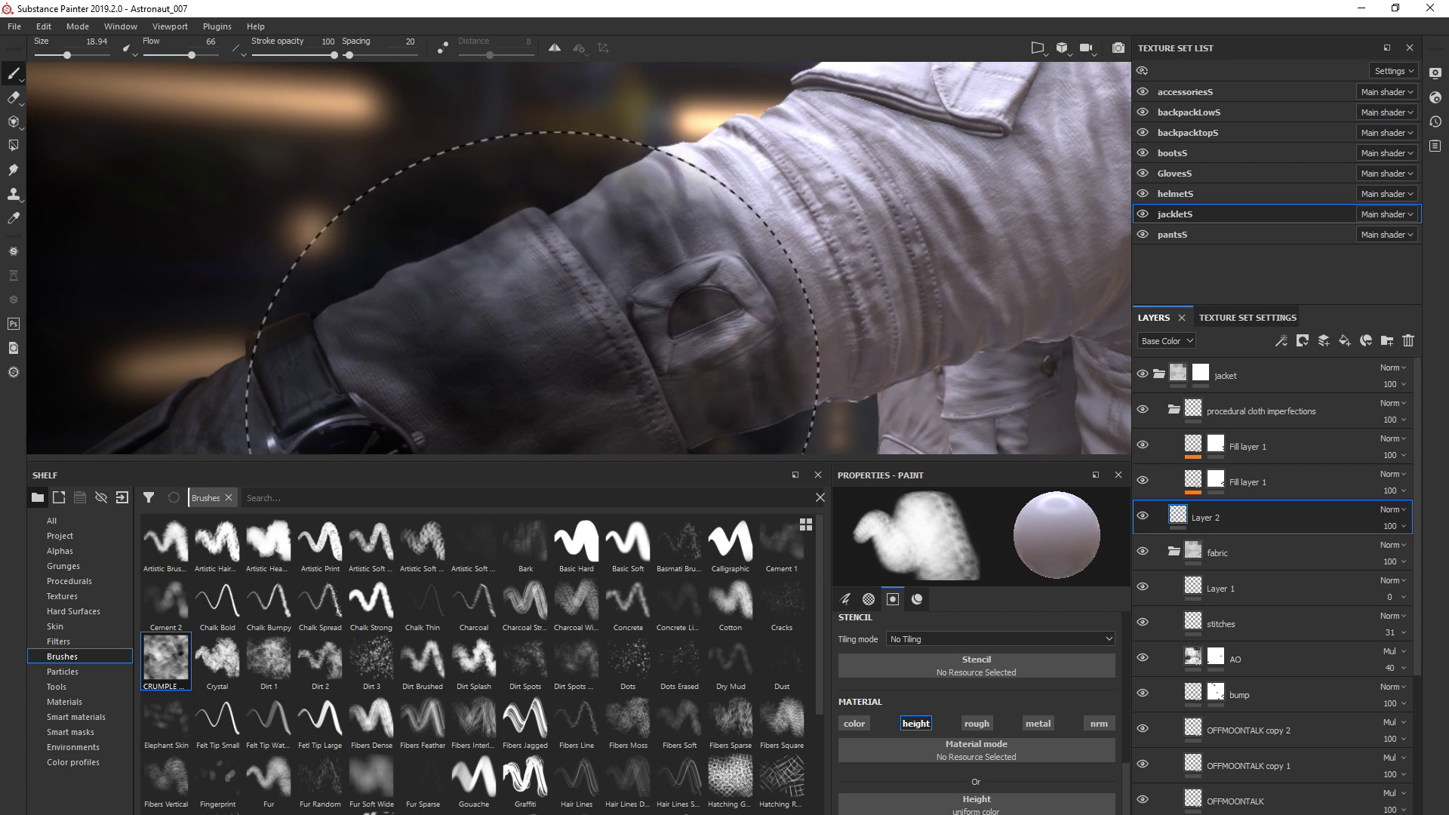
- Set the CRUMPLE brush size to 14.08 while checking the underside and outer side of the sleeve
right_click_drag(504, 412, 449, 364, "ctrl")
mouse_move(974, 406)
left_mouse_down("alt")
mouse_move(964, 363)
mouse_move(939, 352)
mouse_move(1006, 262)
mouse_move(958, 234)
left_mouse_up("alt")
scroll(1068, 415, "up", 2)
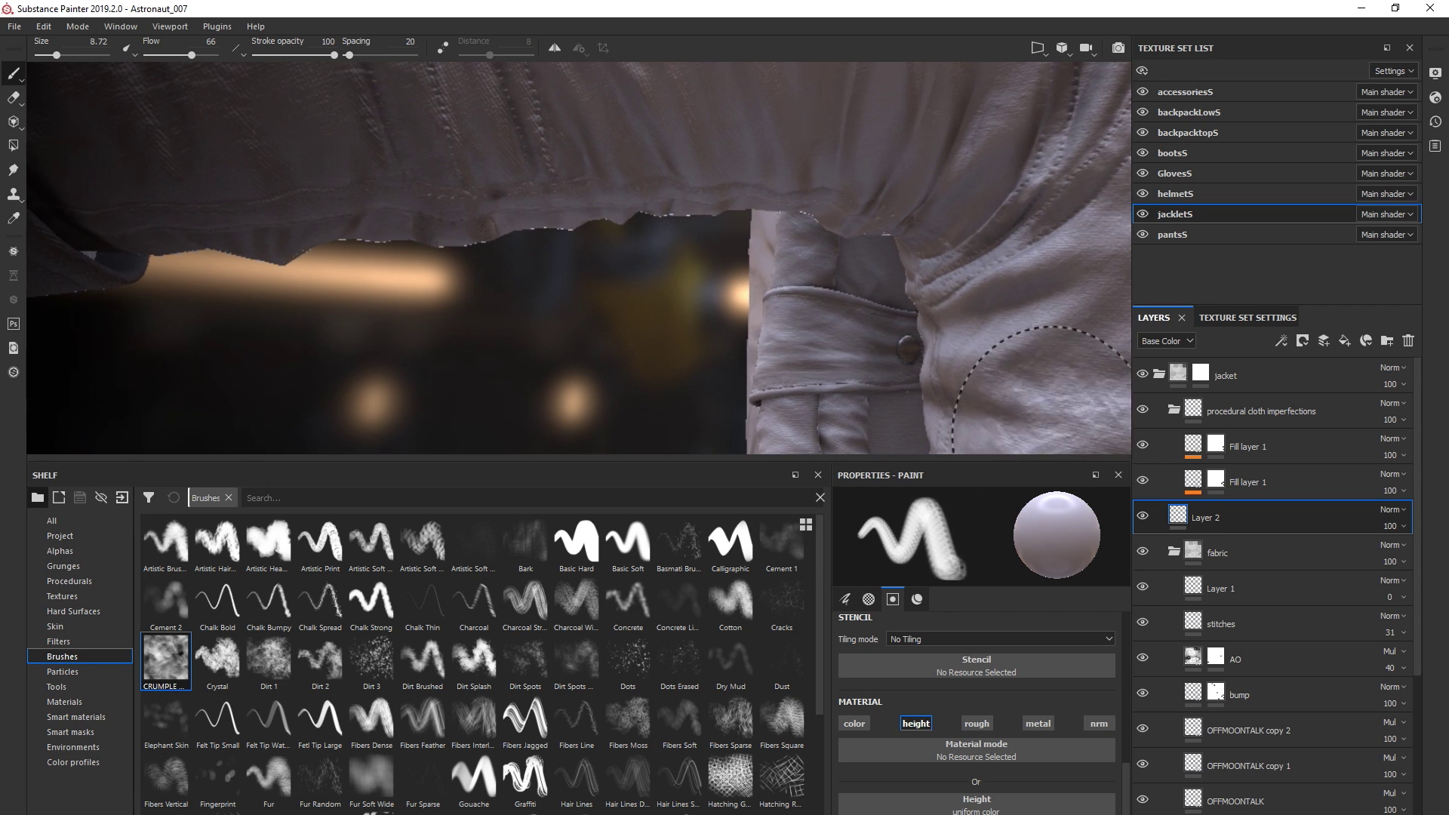
right_click_drag(1139, 446, 1205, 446, "ctrl")
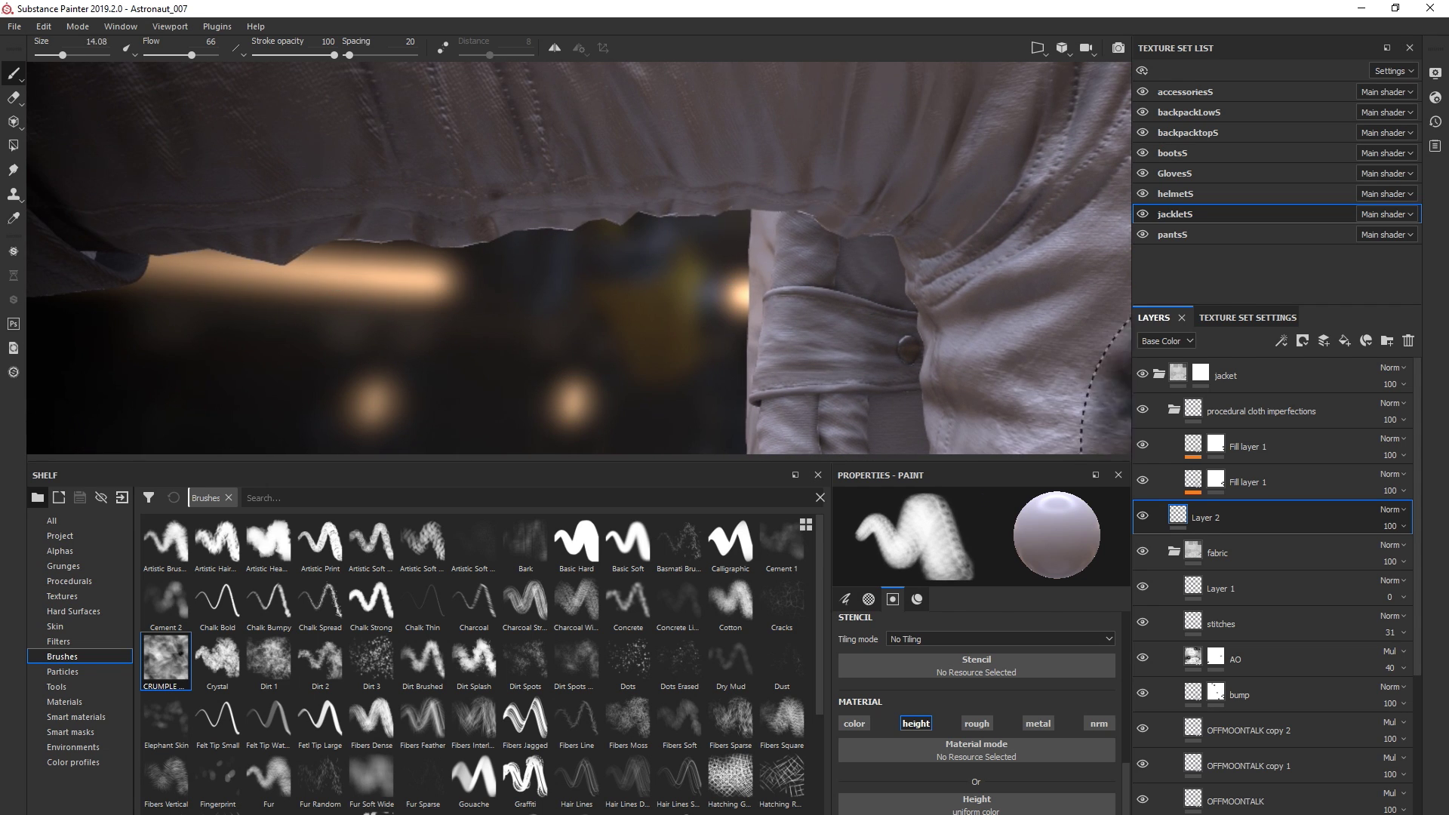
mouse_move(1065, 381)
left_mouse_down("alt")
mouse_move(1015, 326)
mouse_move(1003, 423)
mouse_move(921, 249)
mouse_move(1057, 151)
mouse_move(1072, 196)
left_mouse_up("alt")
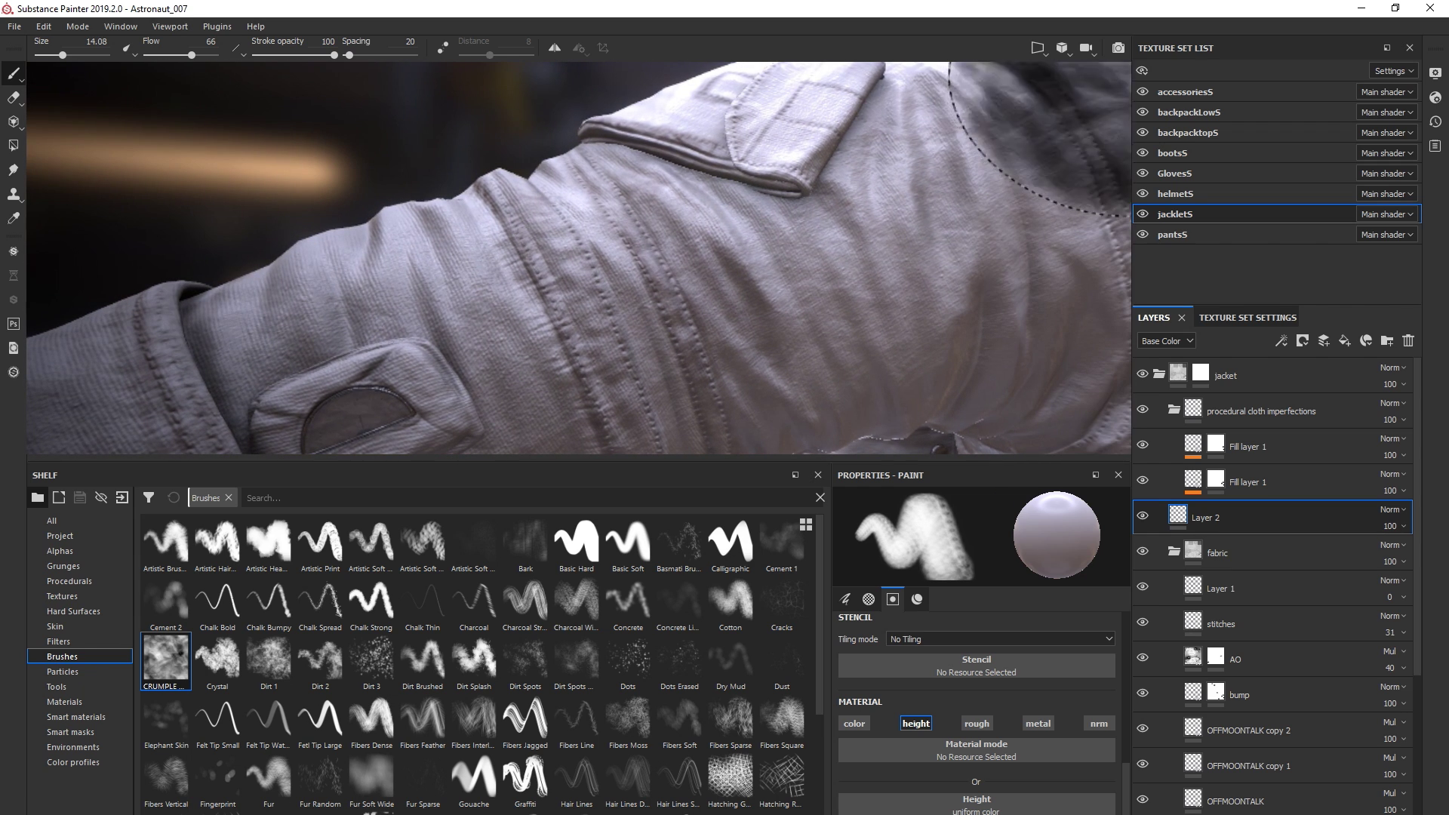
left_click_drag(1118, 76, 1079, 121, "alt")
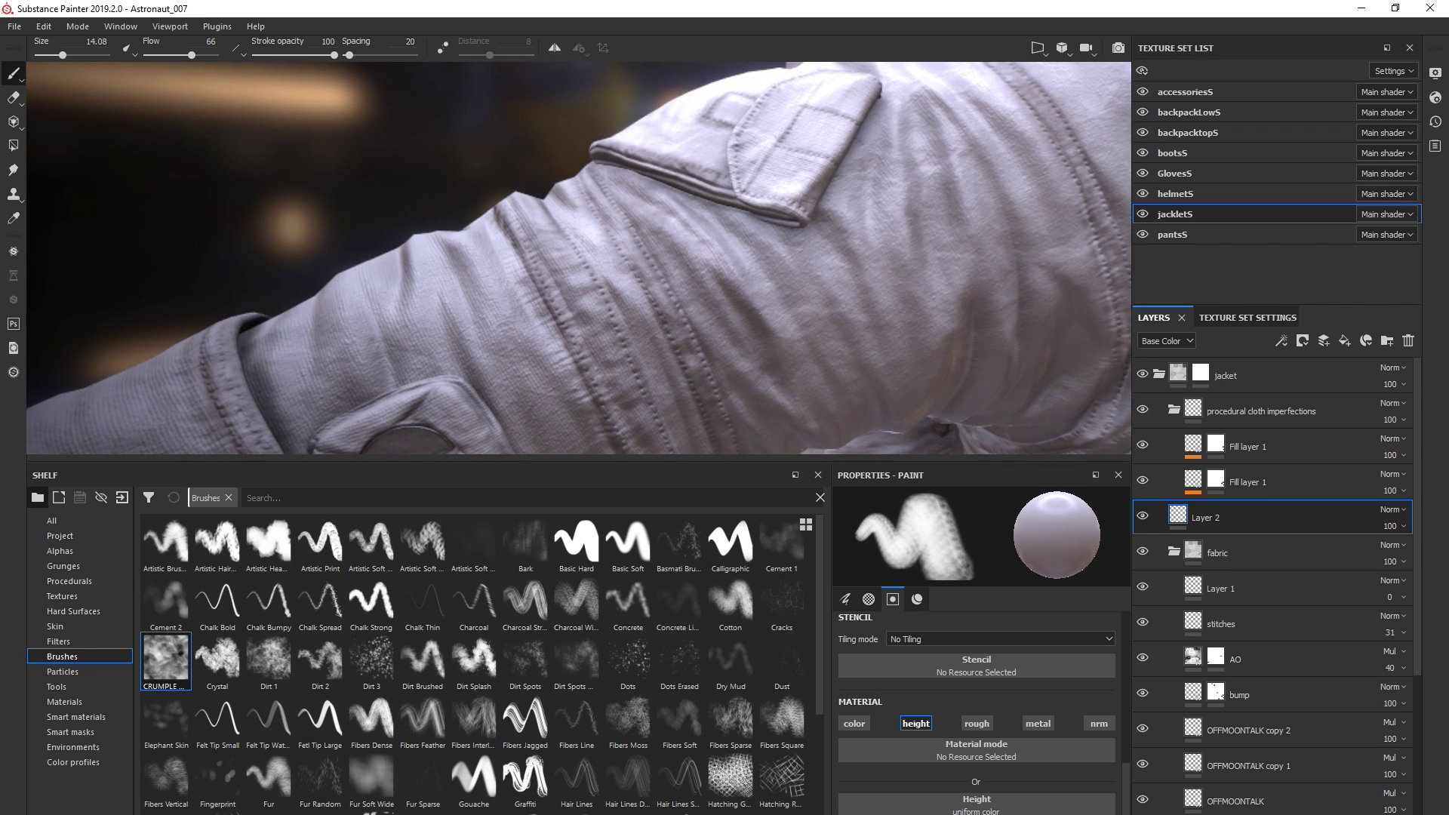
- Toggle Layer 2's visibility to compare the sleeve with and without the painted crumple detail
left_click(1143, 517)
left_click(1143, 516)
left_click(1145, 519)
middle_click_drag(1057, 362, 877, 312, "alt")
left_click(1143, 517)
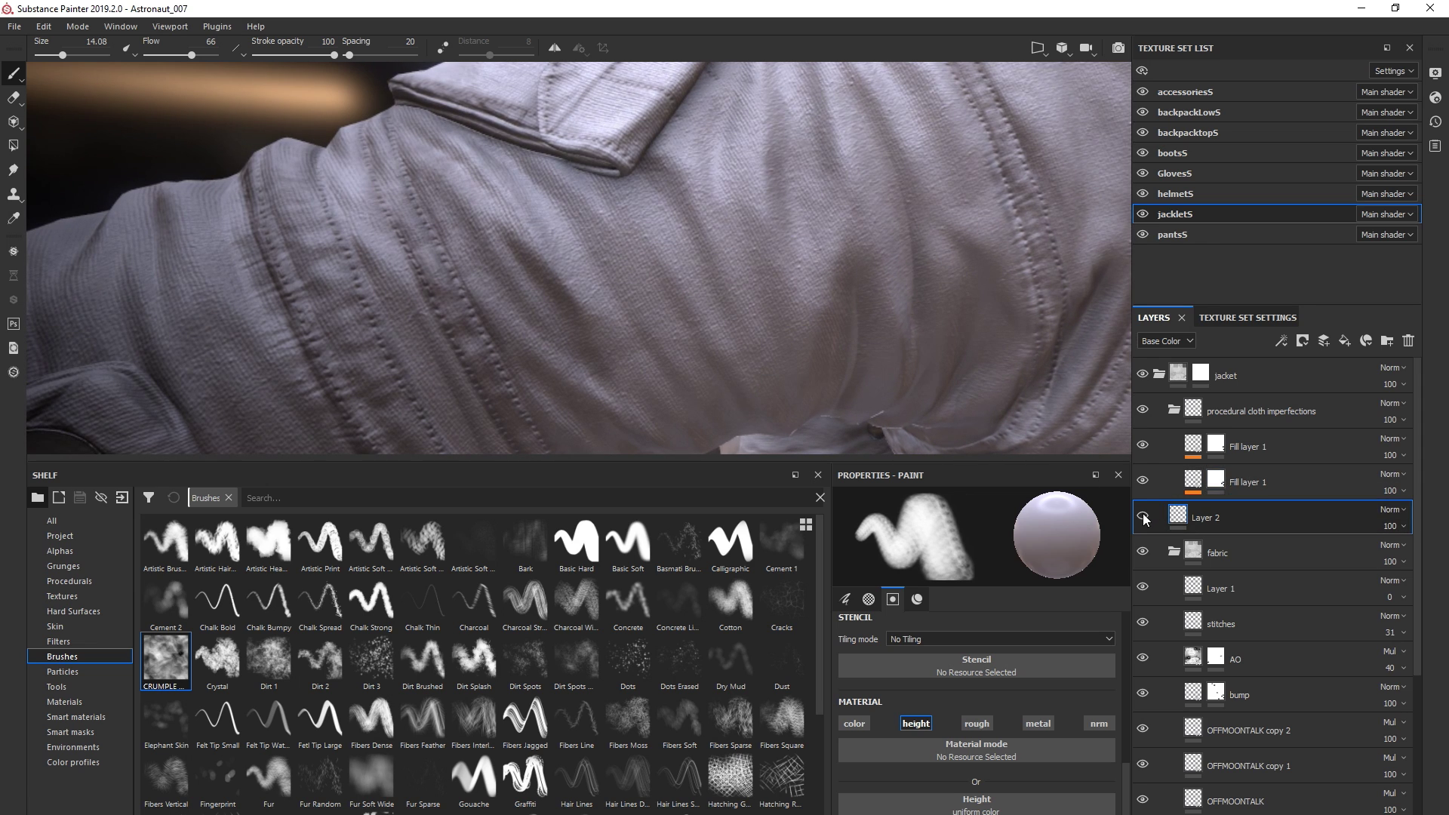
left_click(1144, 517)
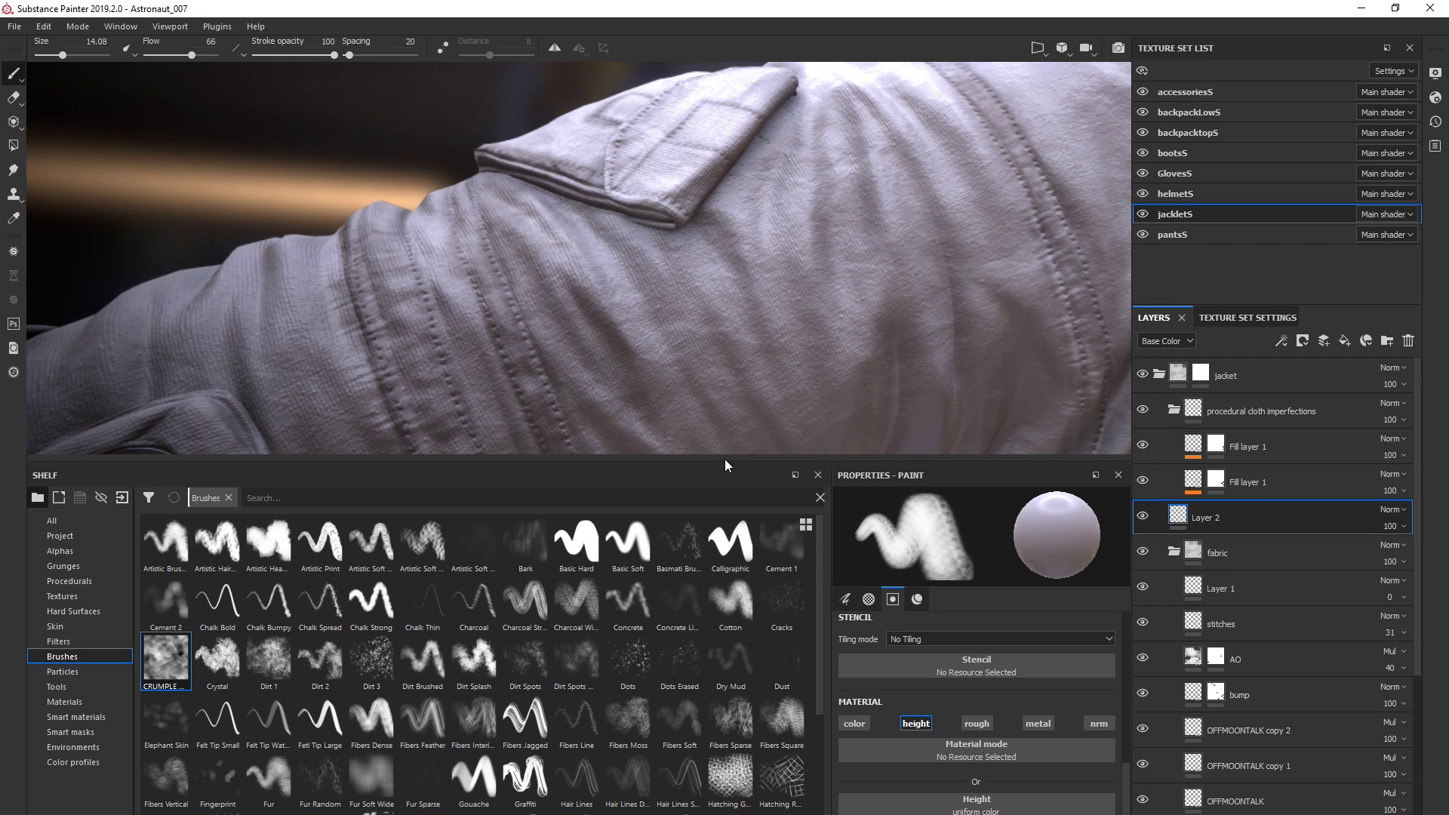
- Enlarge the viewport around the sleeve and reduce the CRUMPLE brush size to 8.72
left_click_drag(725, 460, 726, 548)
right_click_drag(1120, 517, 1096, 456, "alt")
left_click_drag(1040, 423, 1081, 453, "alt")
mouse_move(1041, 423)
middle_mouse_down("alt")
mouse_move(1028, 439)
mouse_move(1108, 433)
middle_mouse_up("alt")
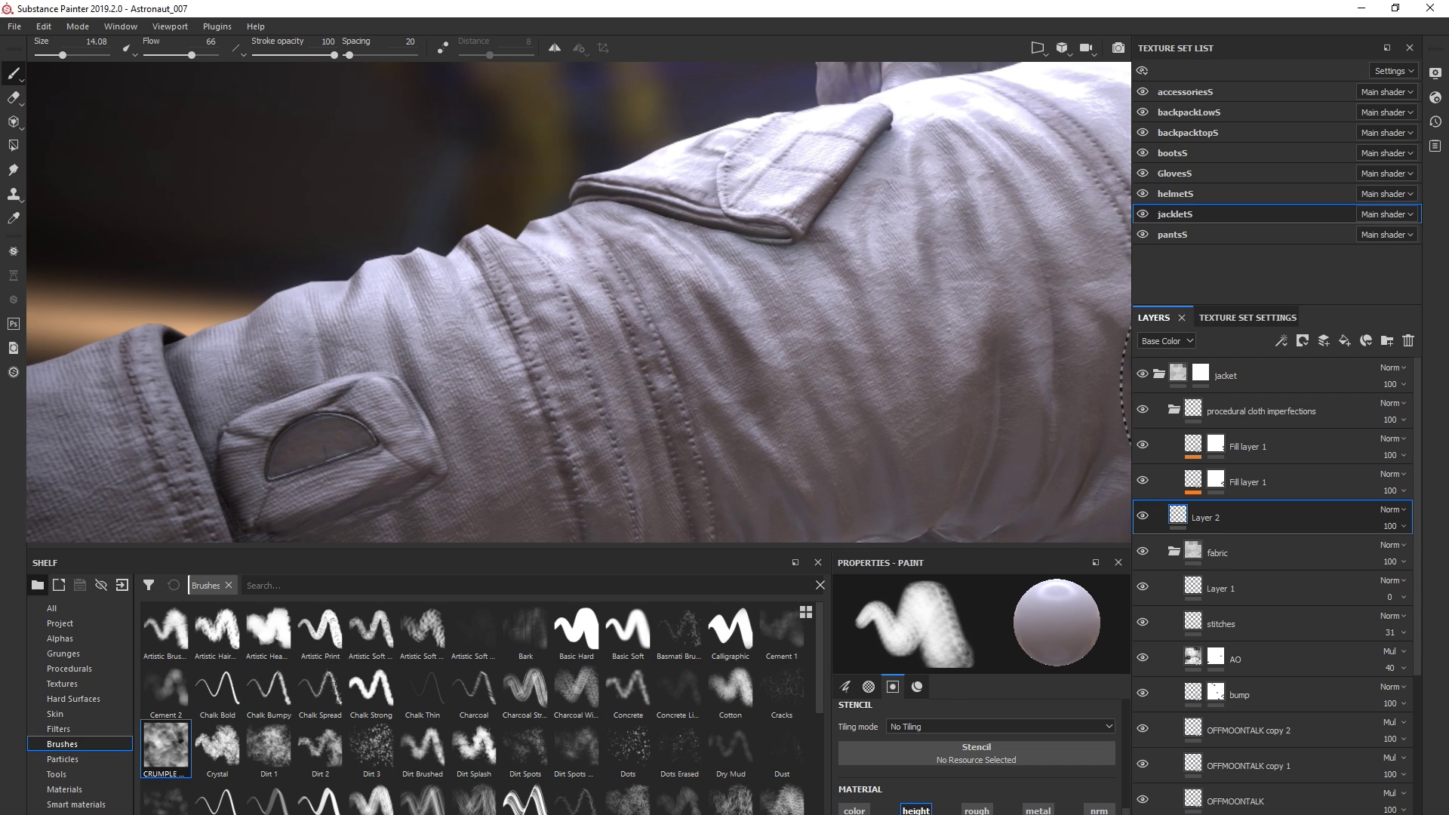
key("bracketleft")
key("bracketleft")
key("bracketleft")
key("bracketleft")
left_click_drag(574, 302, 579, 322, "alt")
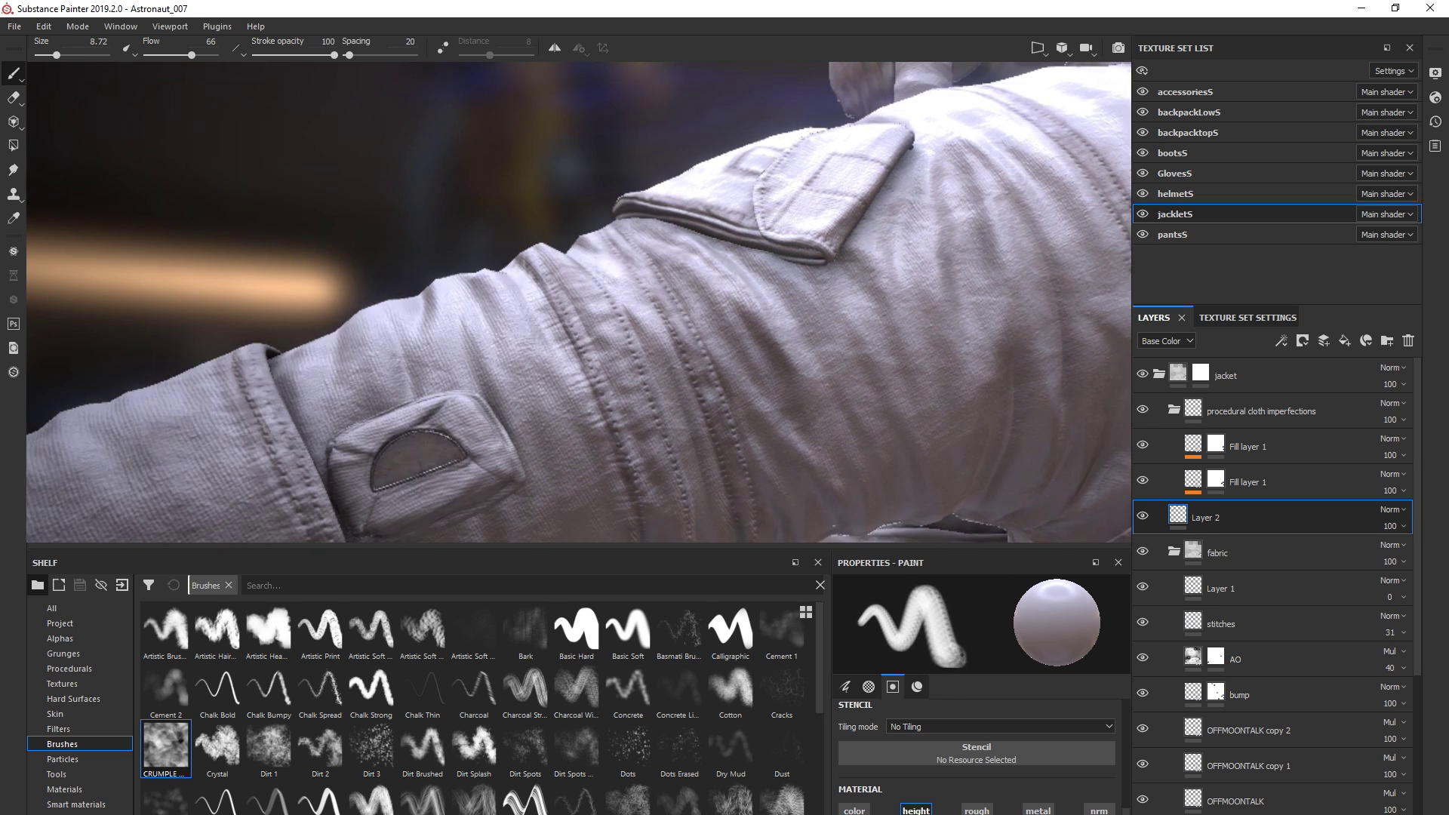